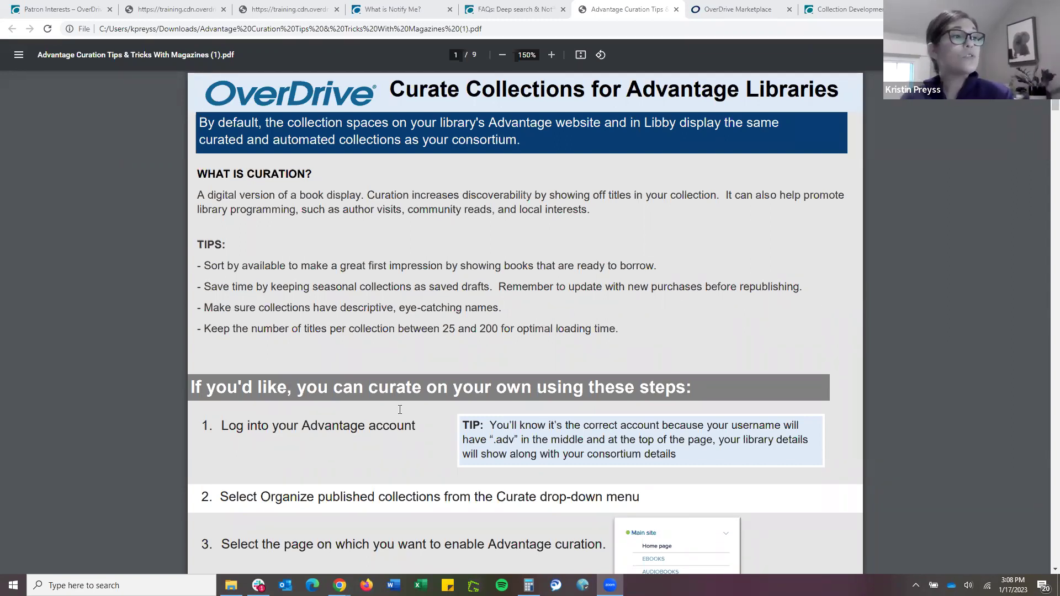
# Read the Advantage curation guide's steps for enabling curation and what happens when Yes is selected
pyautogui.scroll(-4, 675, 353)
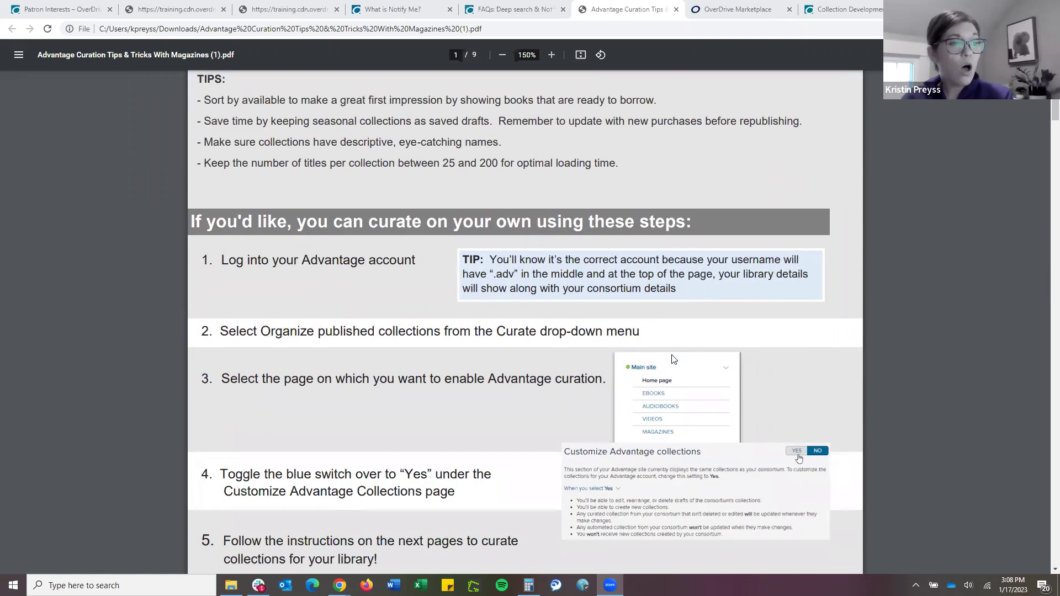
pyautogui.scroll(-6, 673, 359)
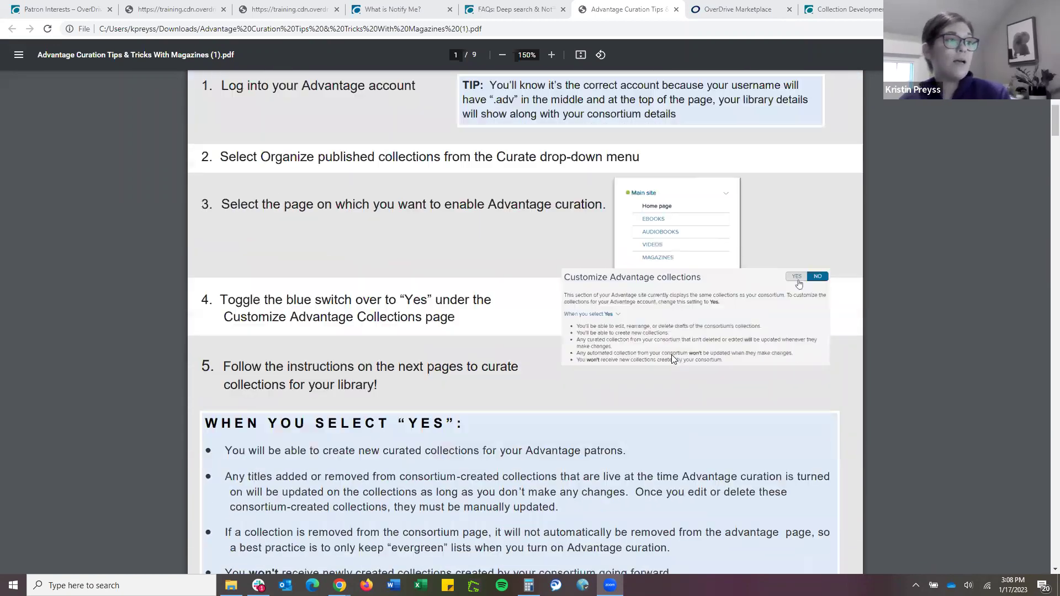
pyautogui.scroll(-3, 672, 357)
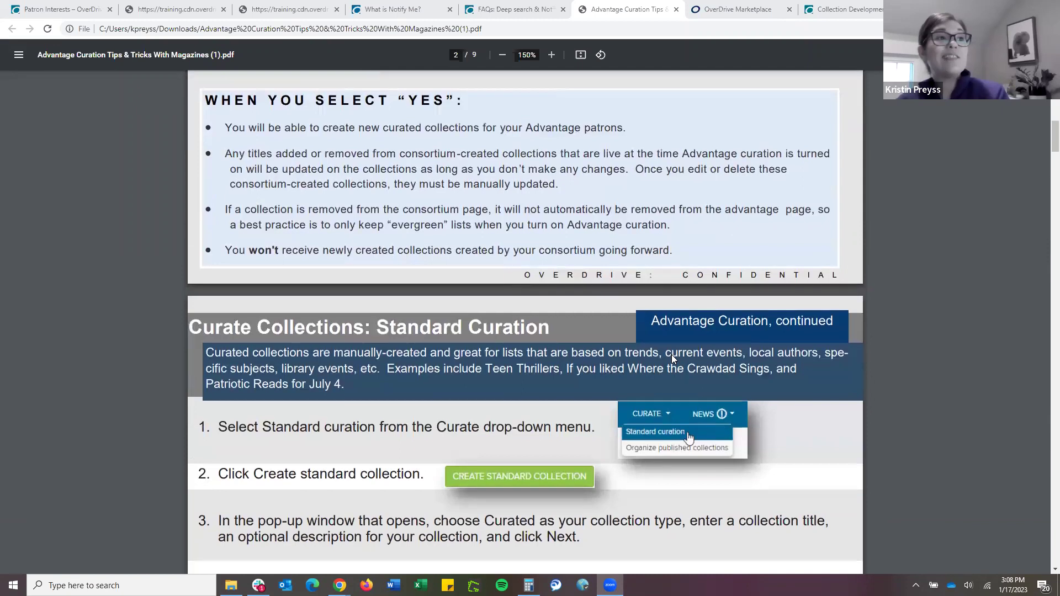
pyautogui.scroll(-1, 672, 359)
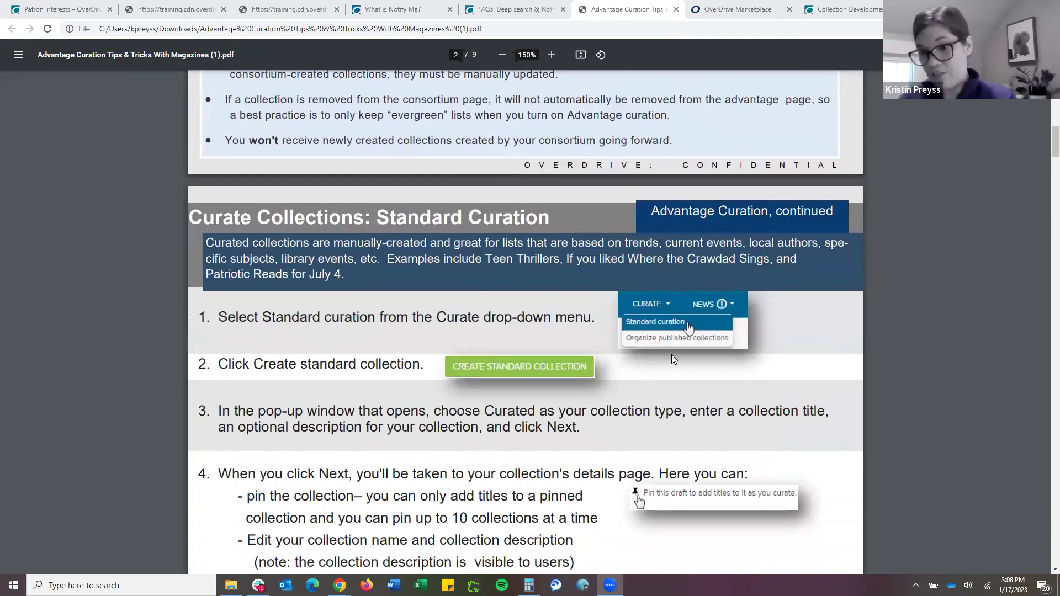
# Review the guide's Standard Curation instructions, from creating a collection and its availability and publishing tips through adding titles in Part 2
pyautogui.scroll(-2, 673, 359)
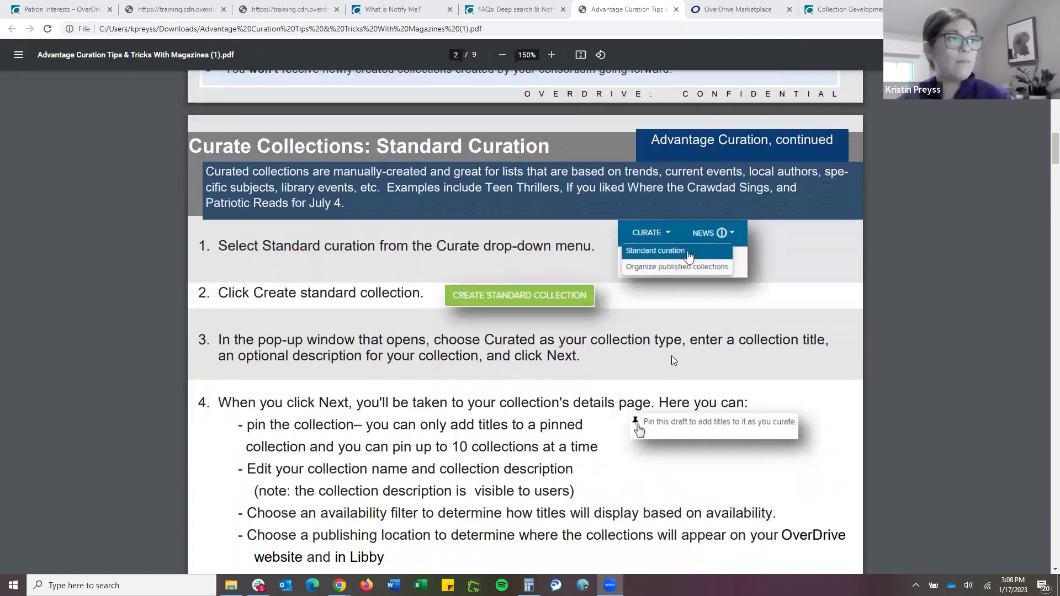
pyautogui.scroll(-3, 672, 357)
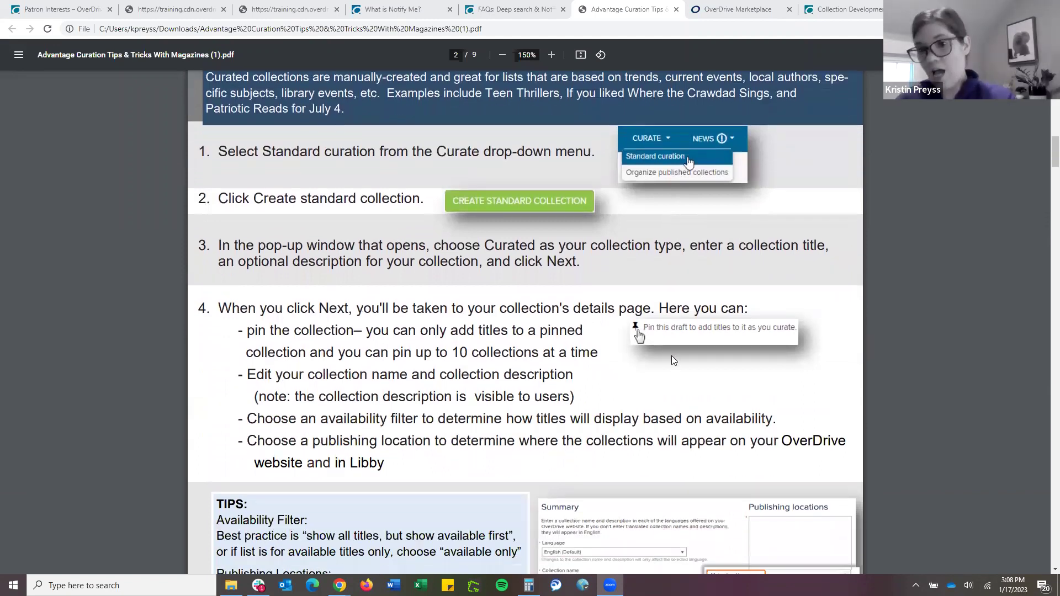
pyautogui.scroll(-1, 672, 357)
pyautogui.scroll(-1, 673, 360)
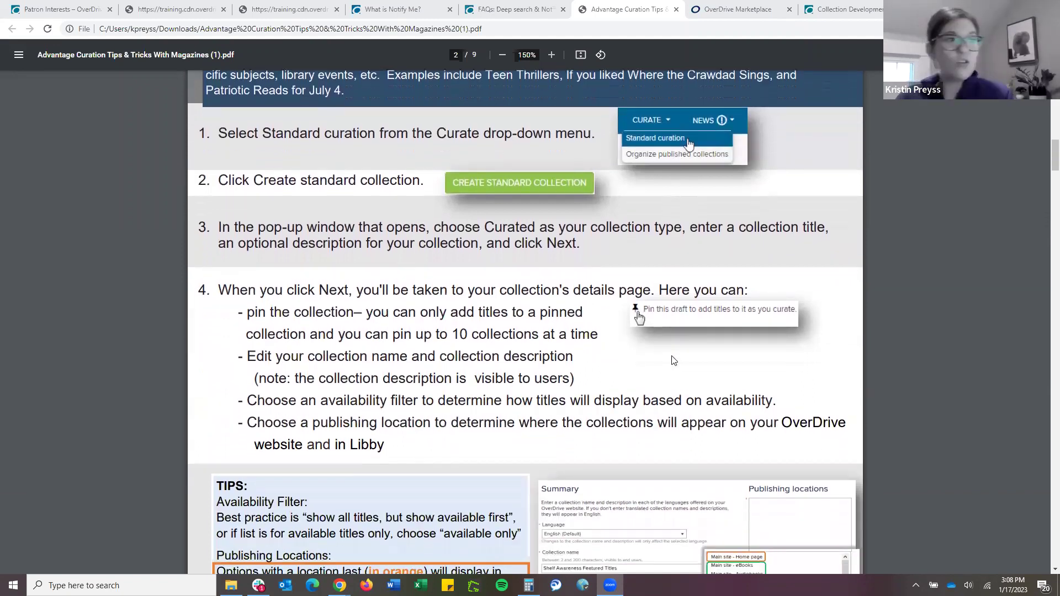
pyautogui.scroll(-1, 673, 360)
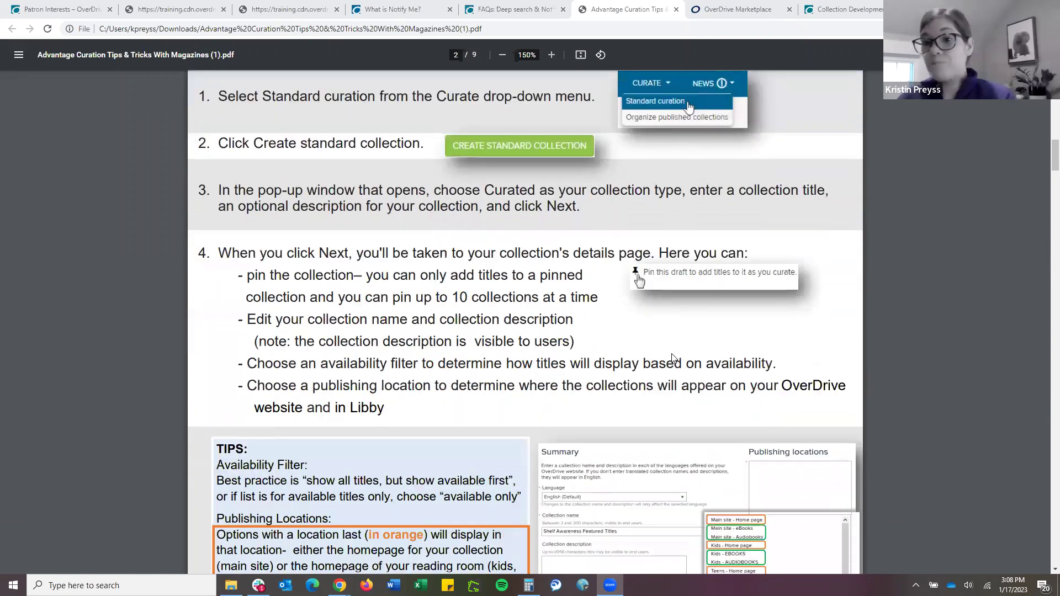
pyautogui.scroll(1, 674, 360)
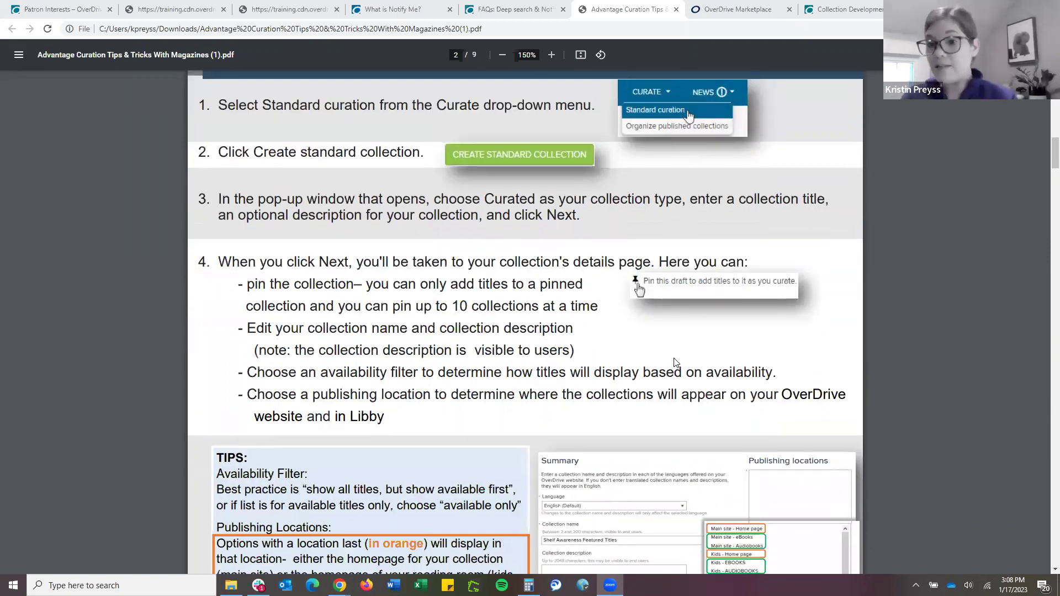
pyautogui.scroll(1, 674, 360)
pyautogui.scroll(-3, 674, 360)
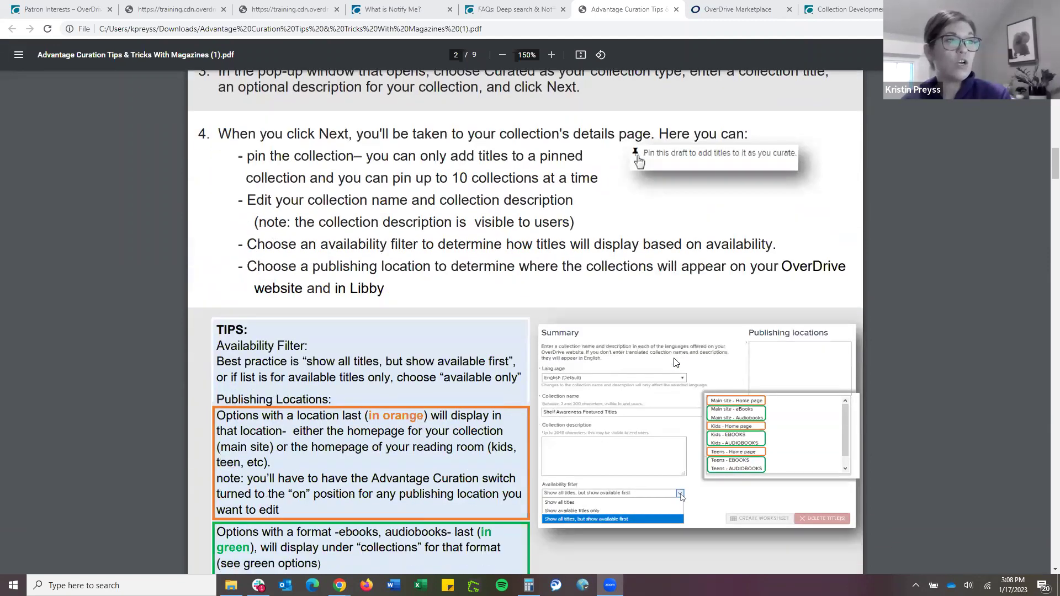
pyautogui.scroll(-1, 676, 363)
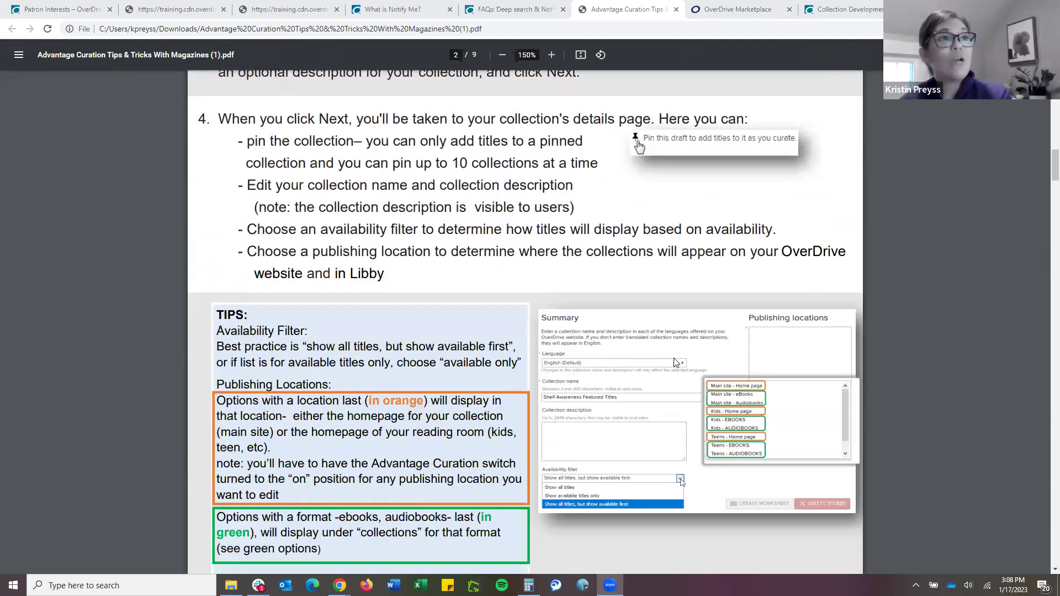
pyautogui.scroll(-2, 676, 363)
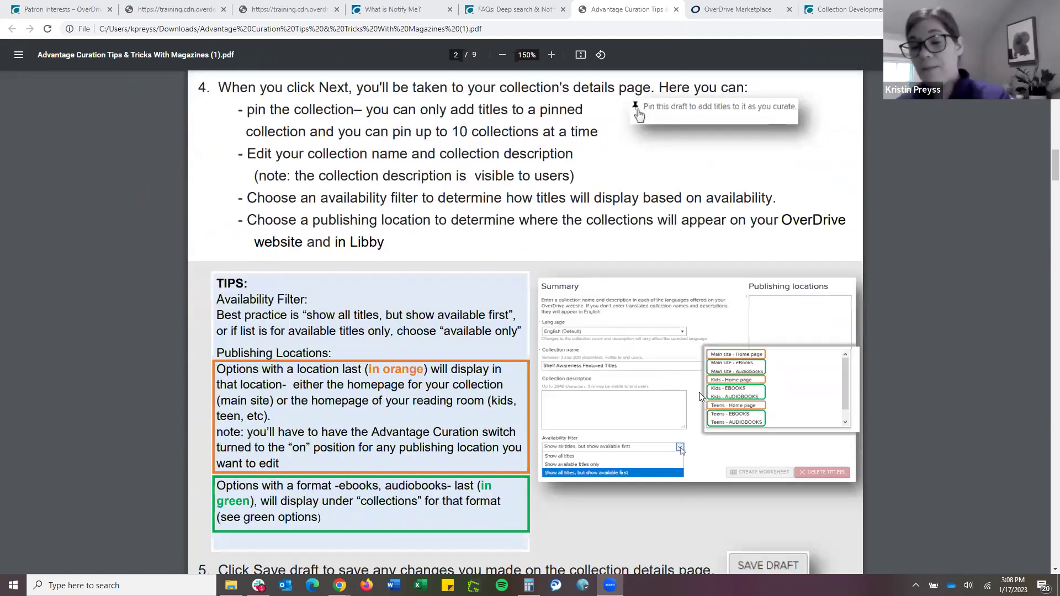
pyautogui.scroll(-6, 690, 375)
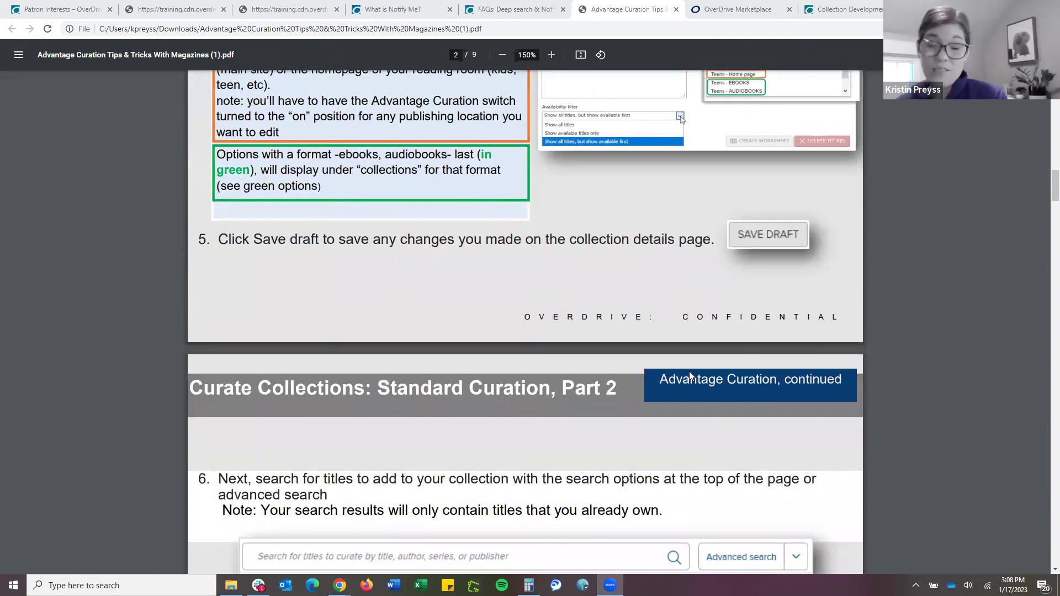
pyautogui.scroll(-4, 689, 375)
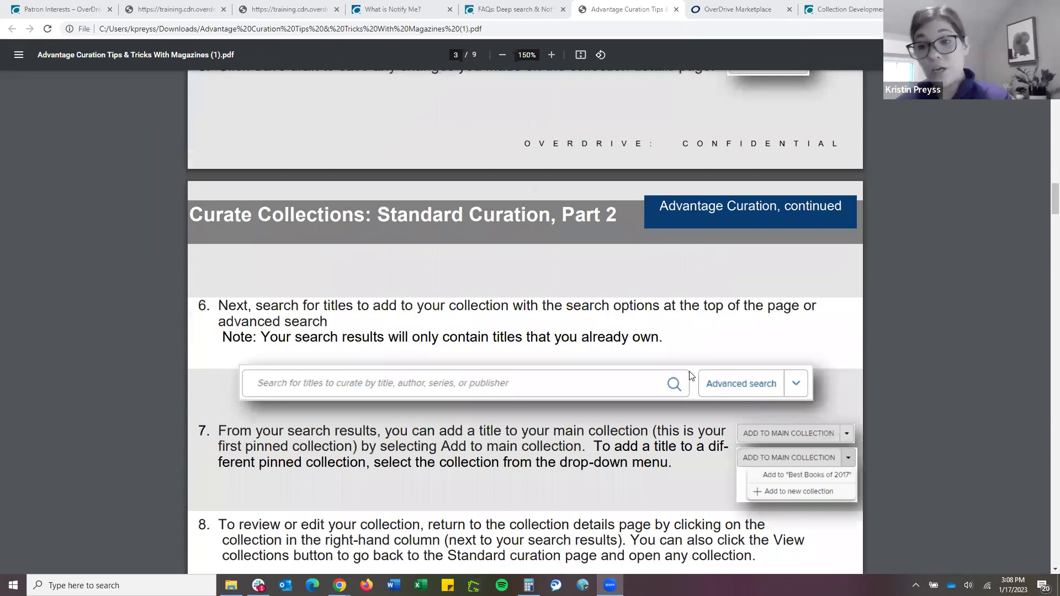
pyautogui.scroll(-2, 691, 376)
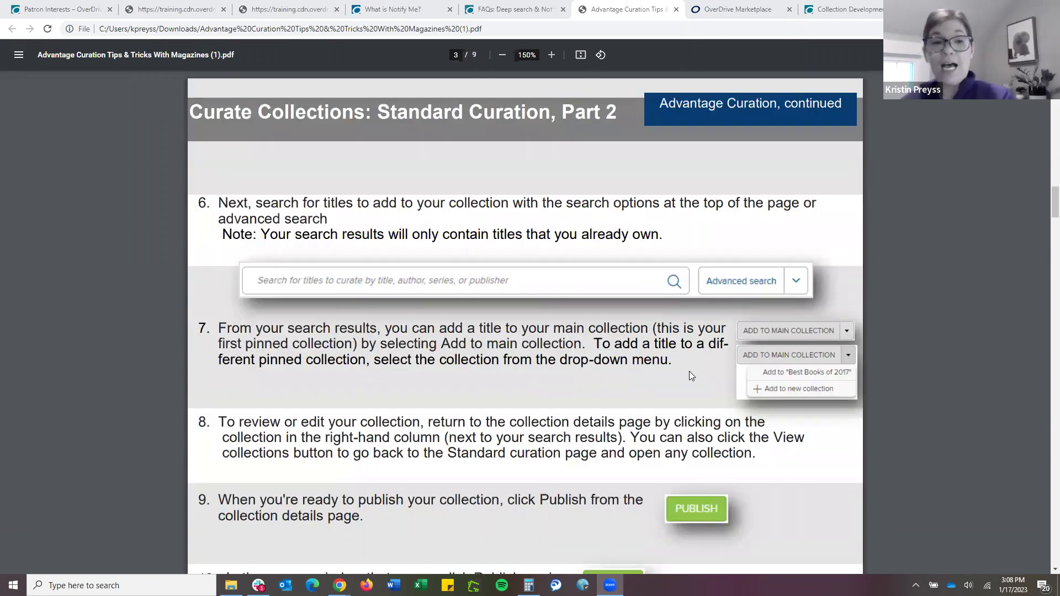
# Go back over the Standard Curation and Advantage setup instructions to the start of the guide
pyautogui.scroll(5, 691, 376)
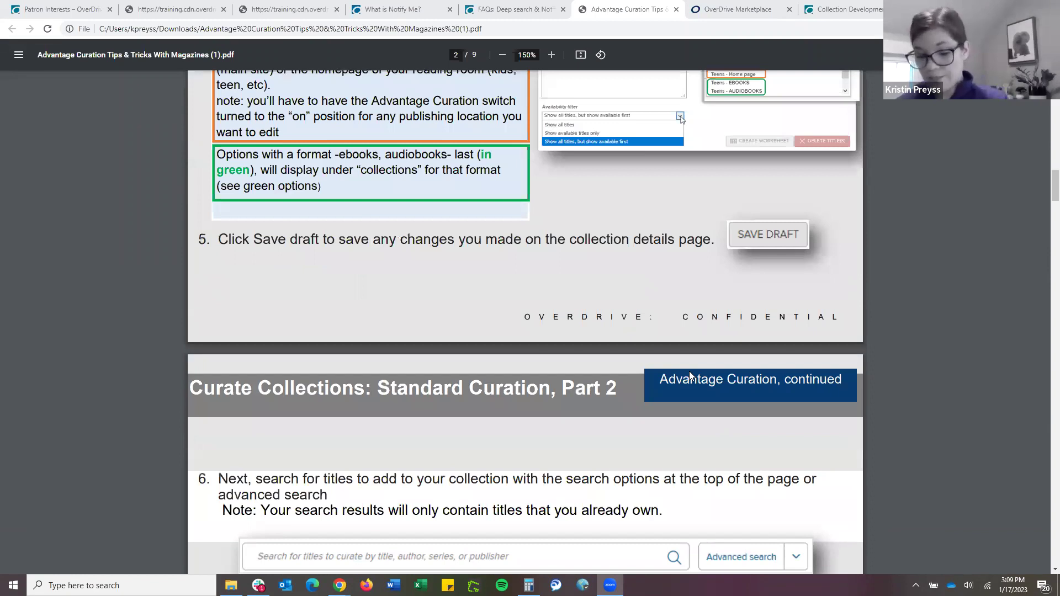
pyautogui.scroll(6, 689, 375)
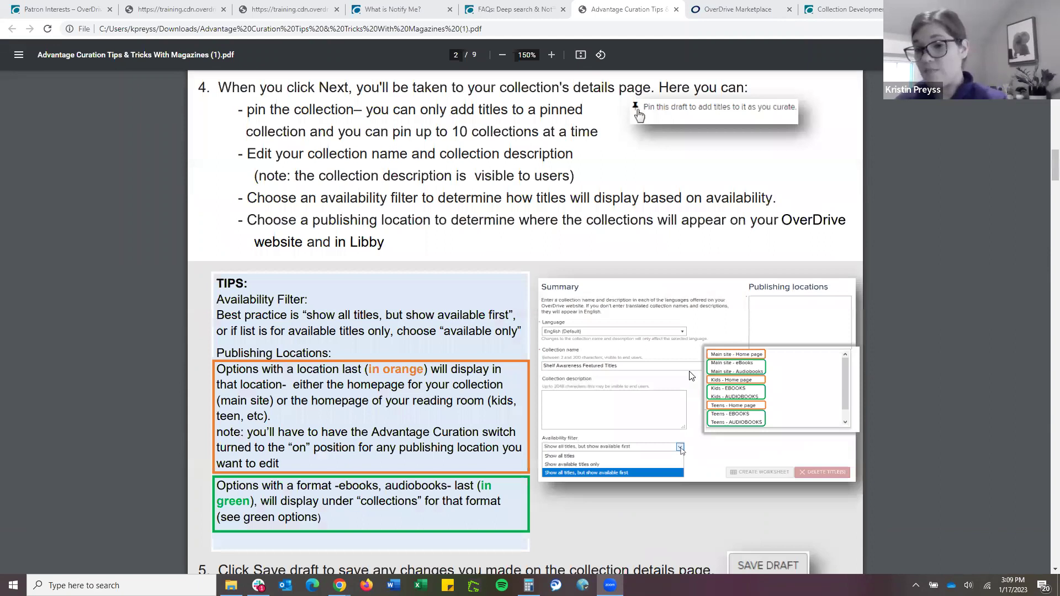
pyautogui.scroll(7, 690, 376)
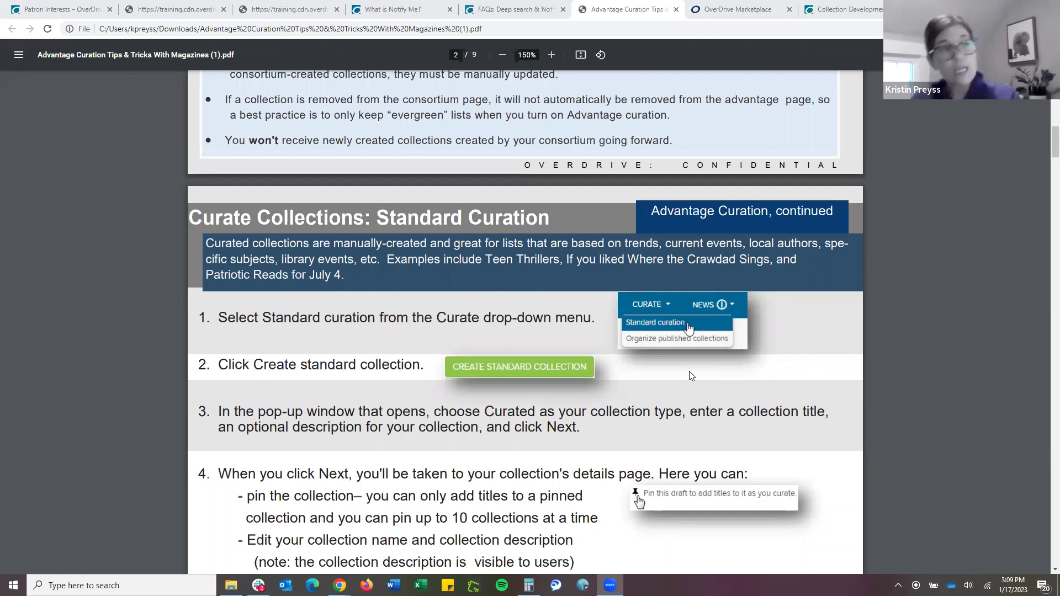
pyautogui.scroll(1, 735, 374)
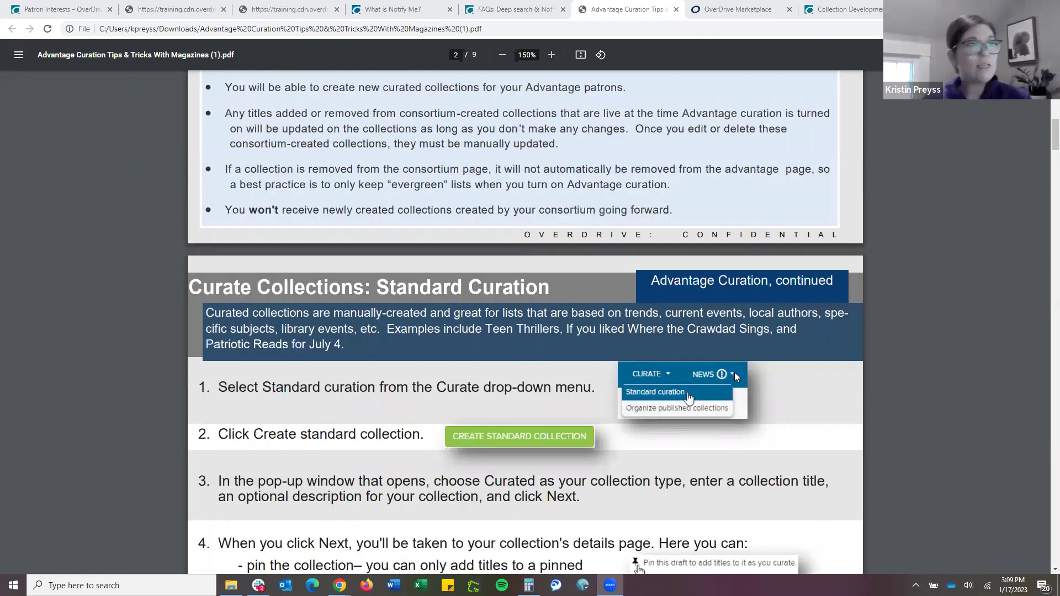
pyautogui.scroll(2, 735, 374)
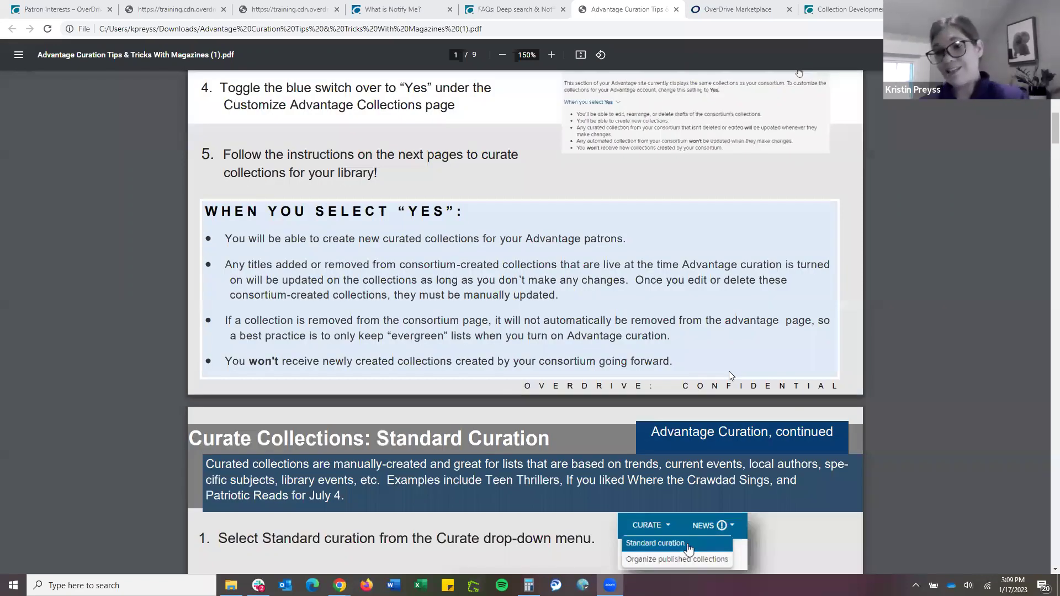
pyautogui.scroll(8, 729, 371)
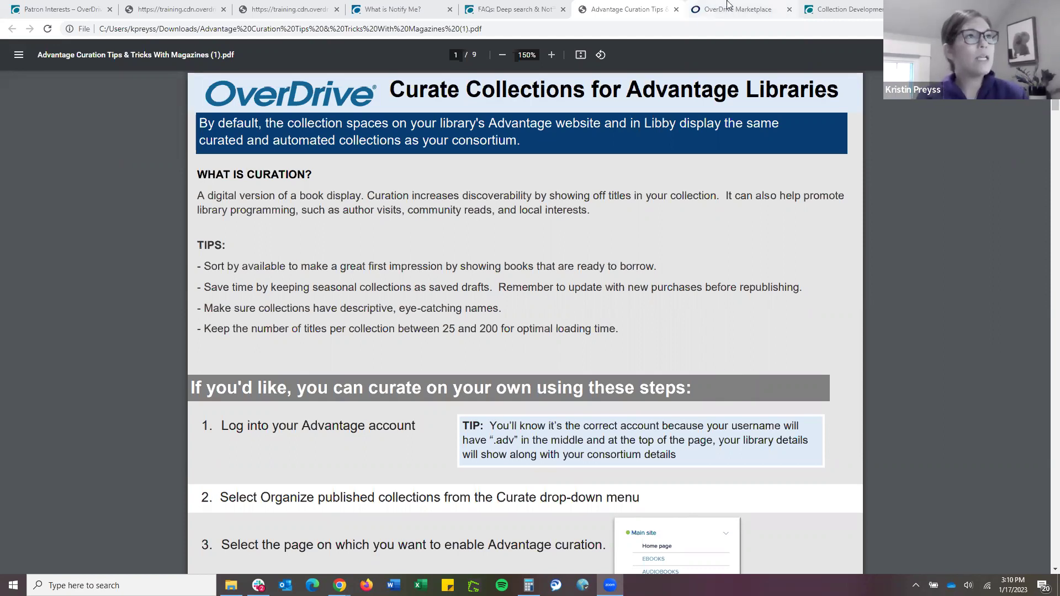
# Switch to OverDrive Marketplace and open the page for organizing published lists
pyautogui.moveTo(728, 4)
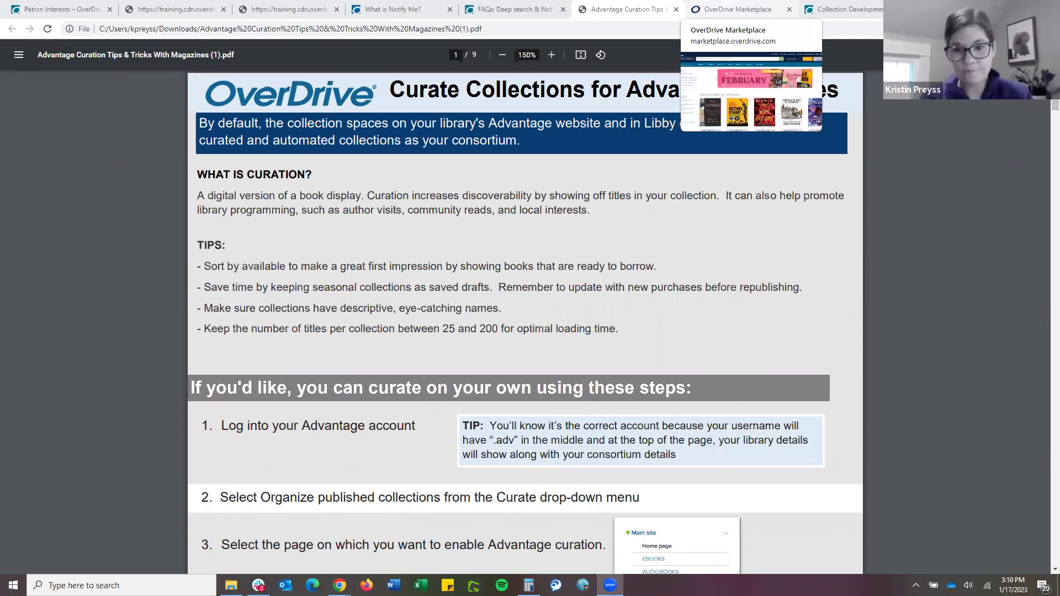
pyautogui.click(729, 9)
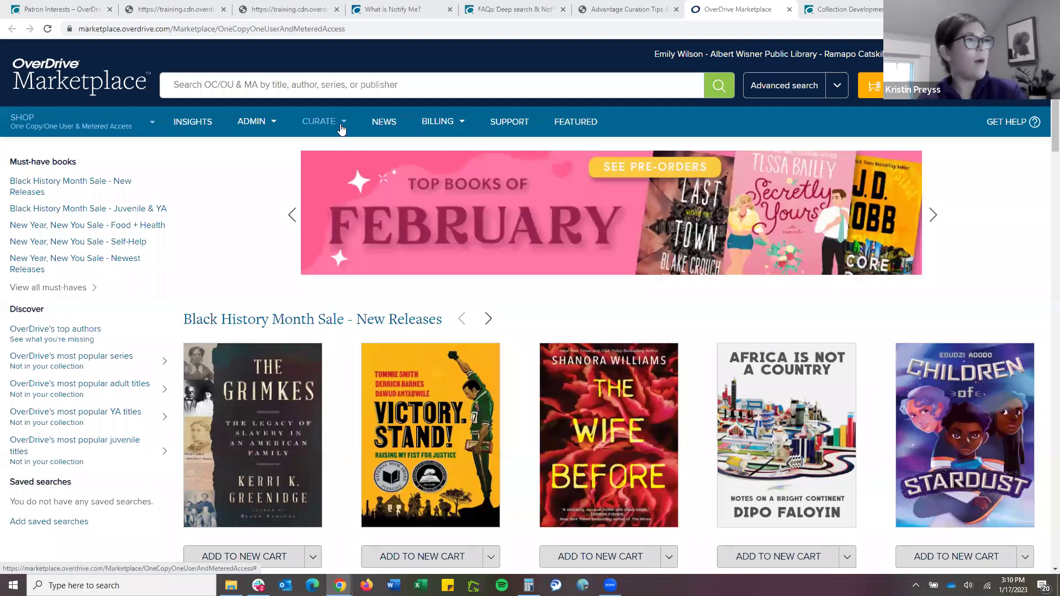
pyautogui.click(341, 129)
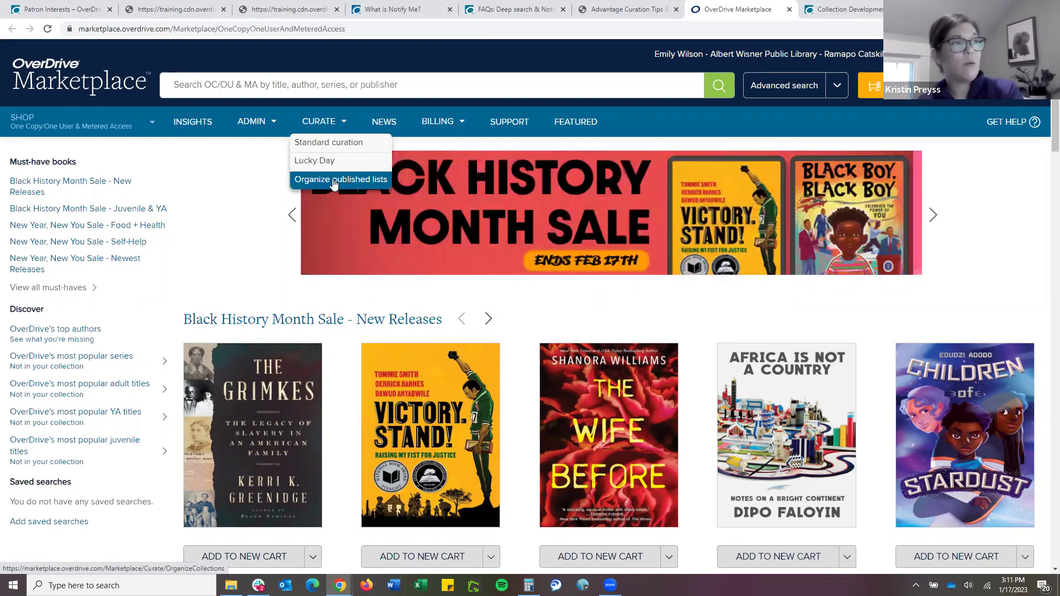
pyautogui.click(335, 181)
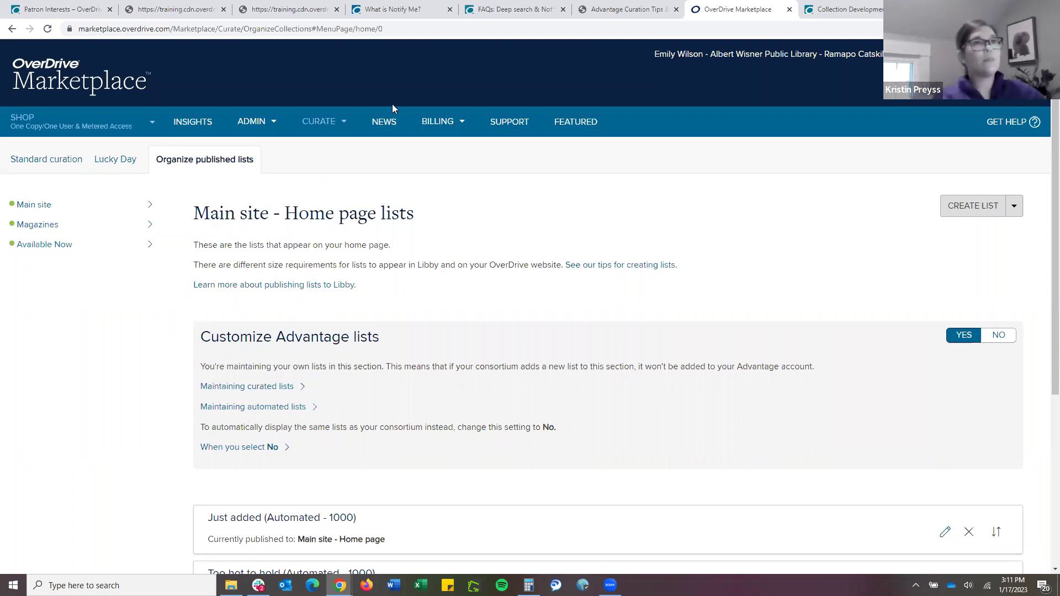
# Open the library system's OverDrive website, rcls.overdrive.com, in a new browser tab
pyautogui.hotkey('ctrl', 't')
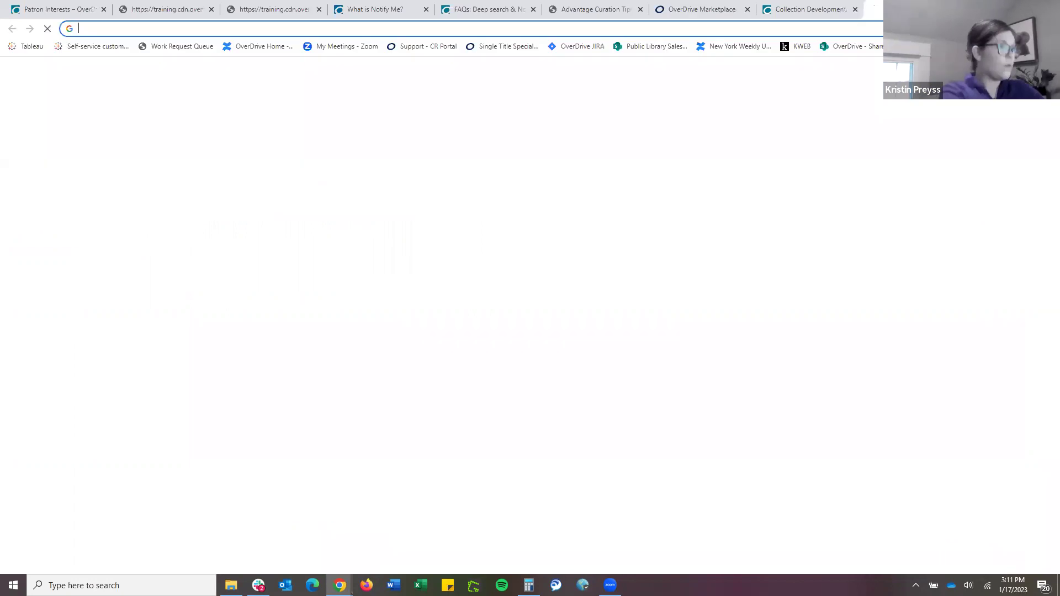
pyautogui.write('rc')
pyautogui.press('Return')
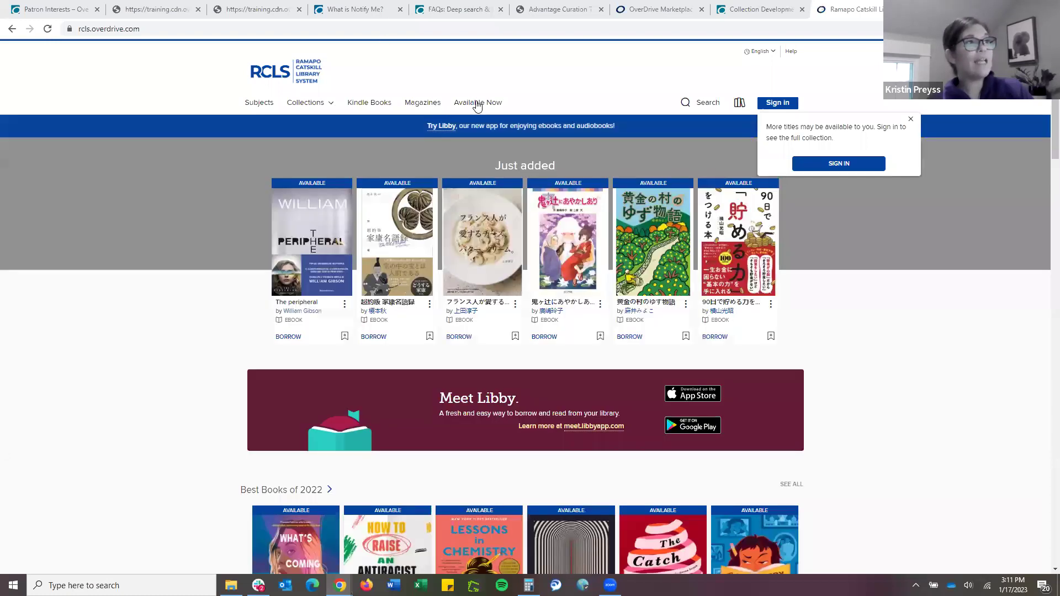
# Look over the site's available collections by format, and close the list to view the home page
pyautogui.click(325, 107)
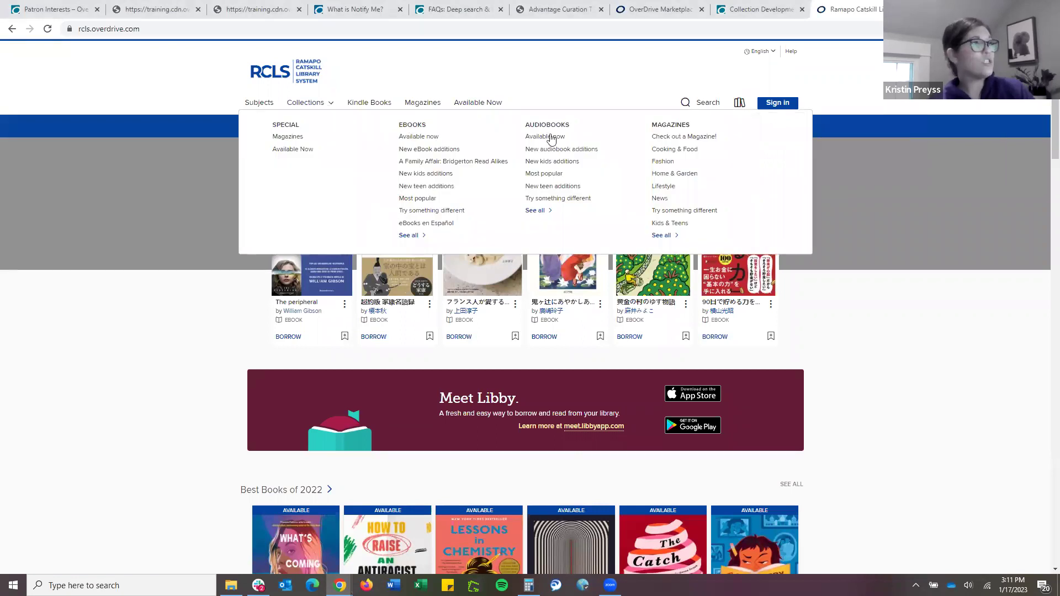
pyautogui.click(475, 414)
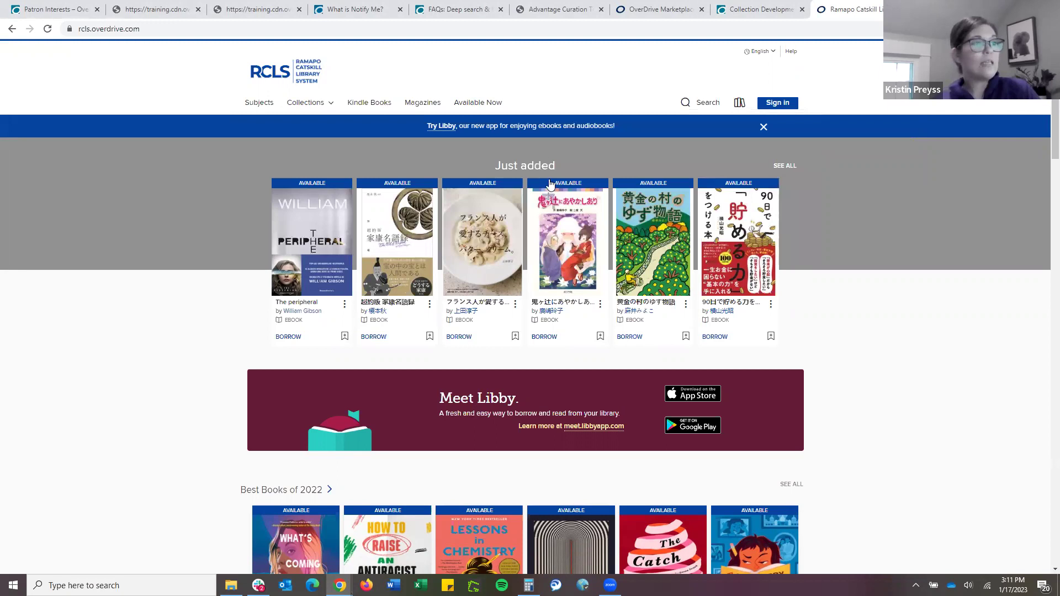
pyautogui.scroll(-1, 562, 178)
pyautogui.scroll(1, 532, 151)
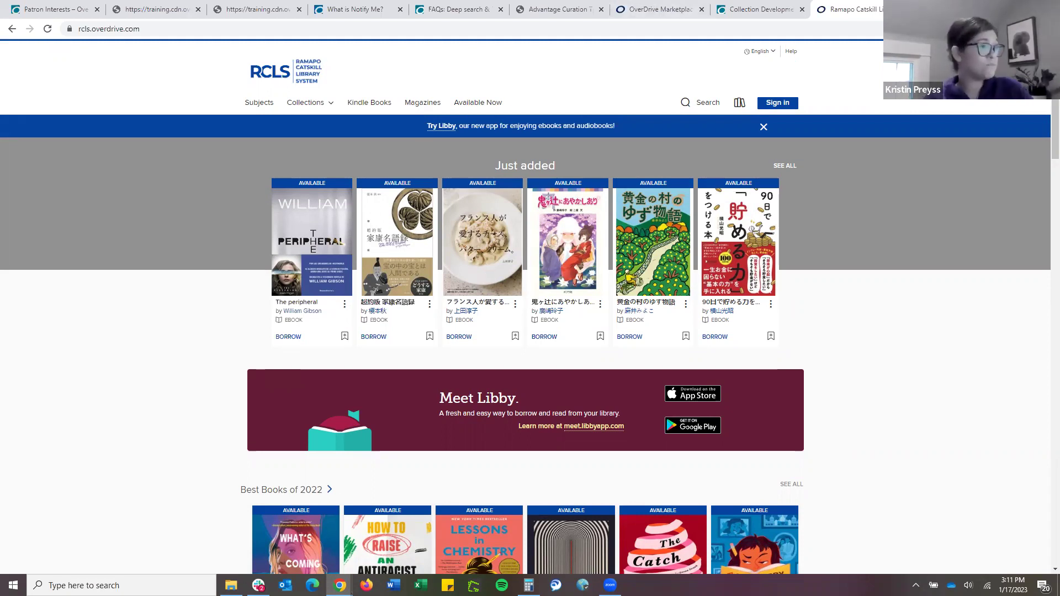
# Check the Main site home page lists in Marketplace, and go to the Curation Hack section of the curation guide PDF
pyautogui.click(692, 7)
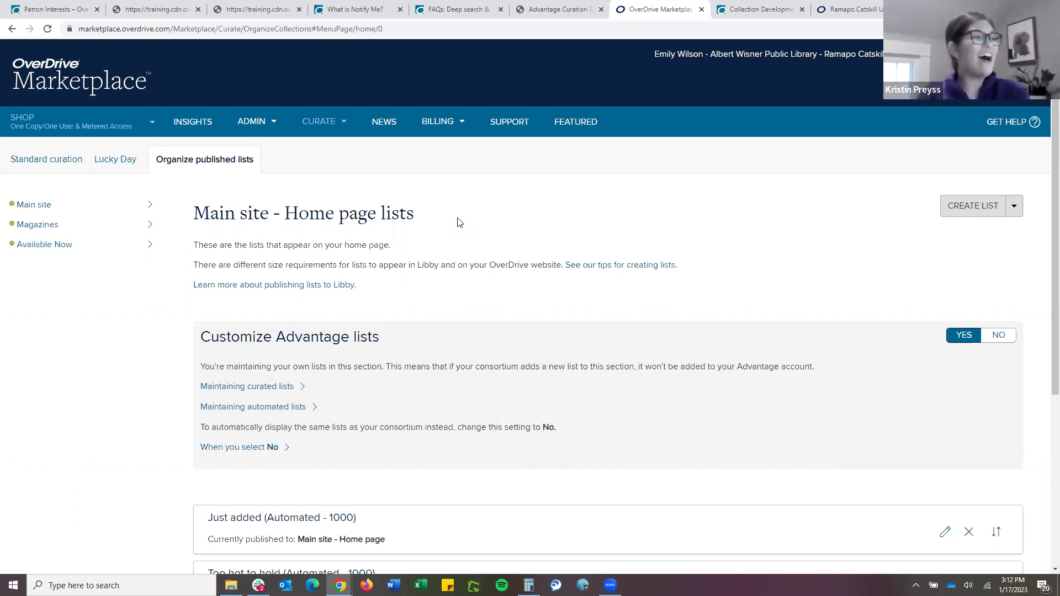
pyautogui.scroll(-1, 458, 270)
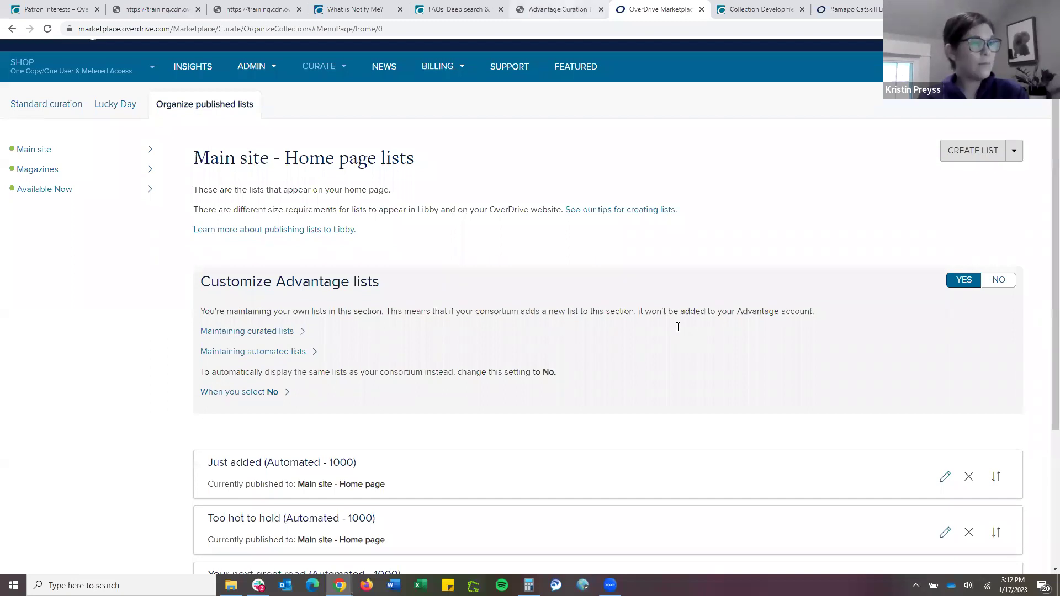
pyautogui.hotkey('ctrl', 'shift', 'Tab')
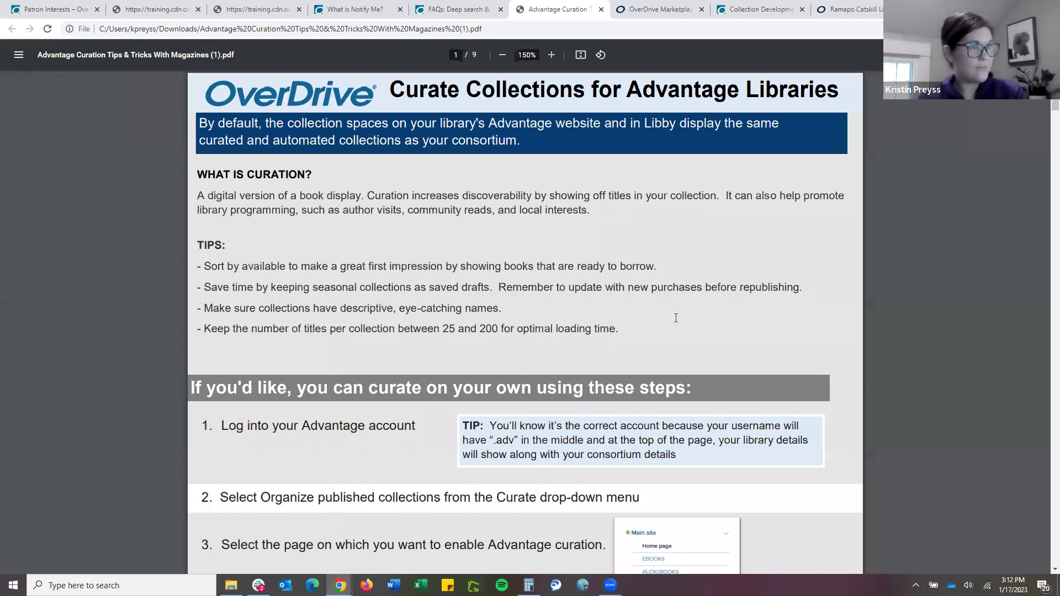
pyautogui.press('Right')
pyautogui.press('Right')
pyautogui.press('Right')
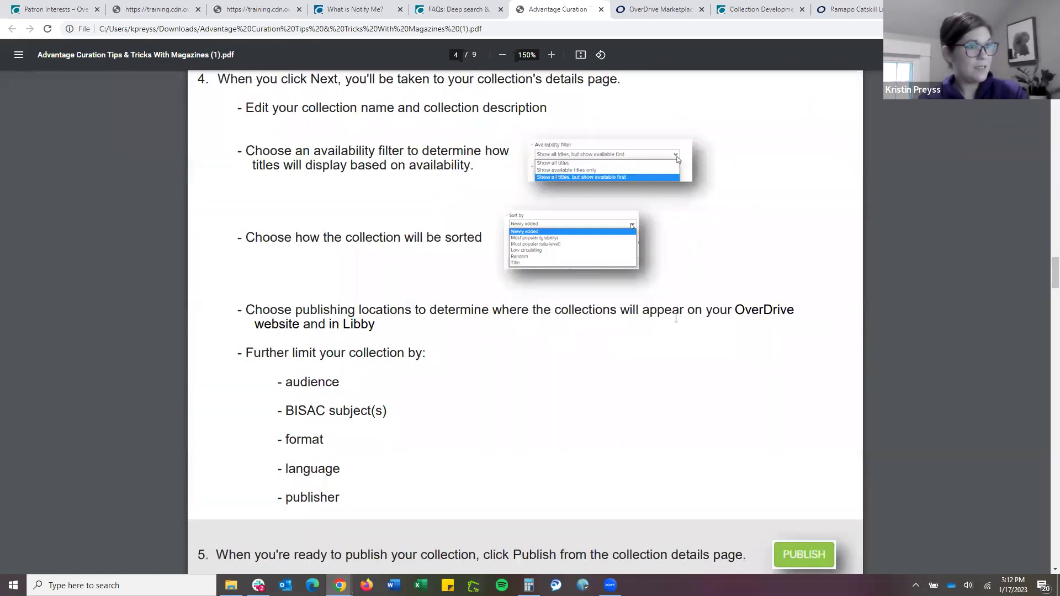
pyautogui.scroll(-9, 677, 318)
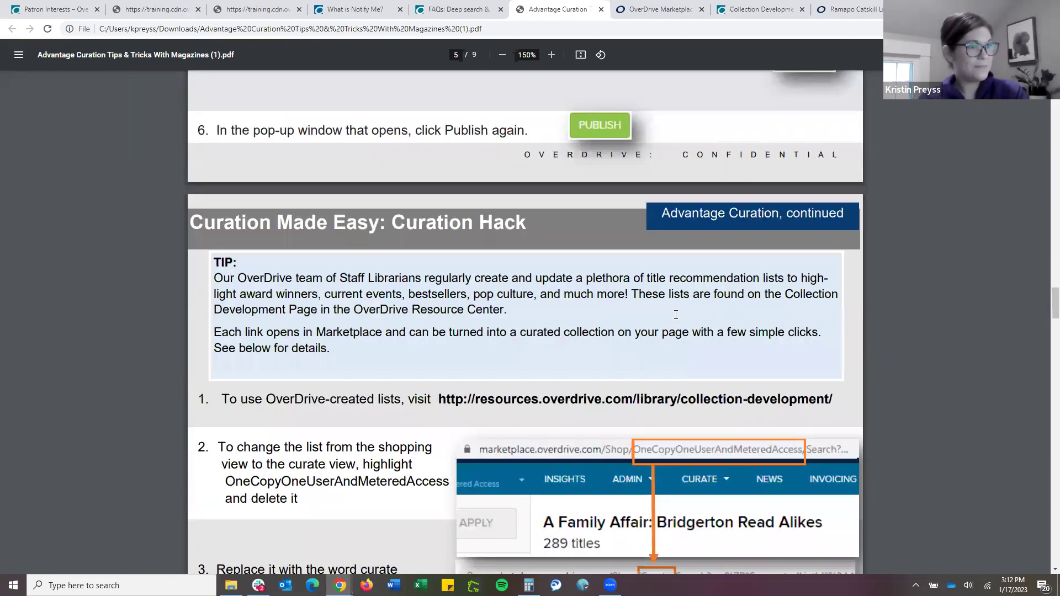
# Skim the curation guide's sections on recently purchased titles, magazines and standard curation, and return to its first page
pyautogui.press('Right')
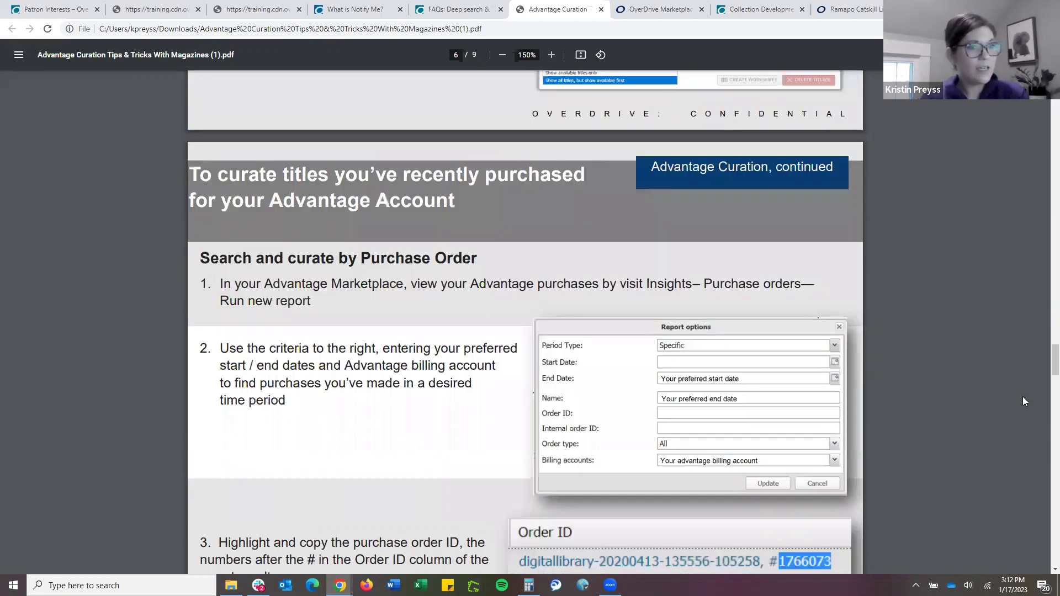
pyautogui.press('Right')
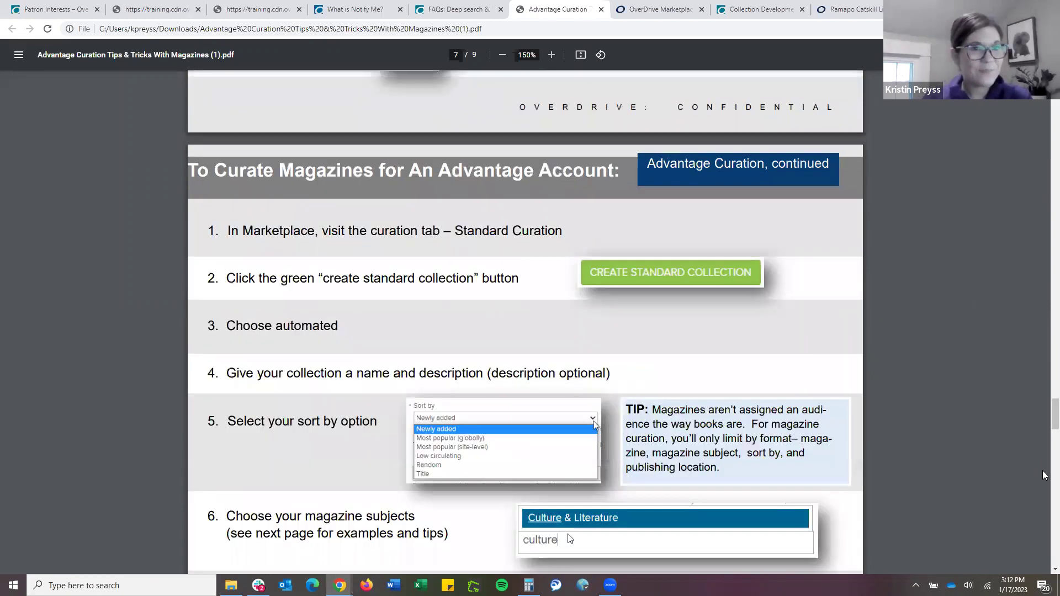
pyautogui.scroll(-10, 1034, 194)
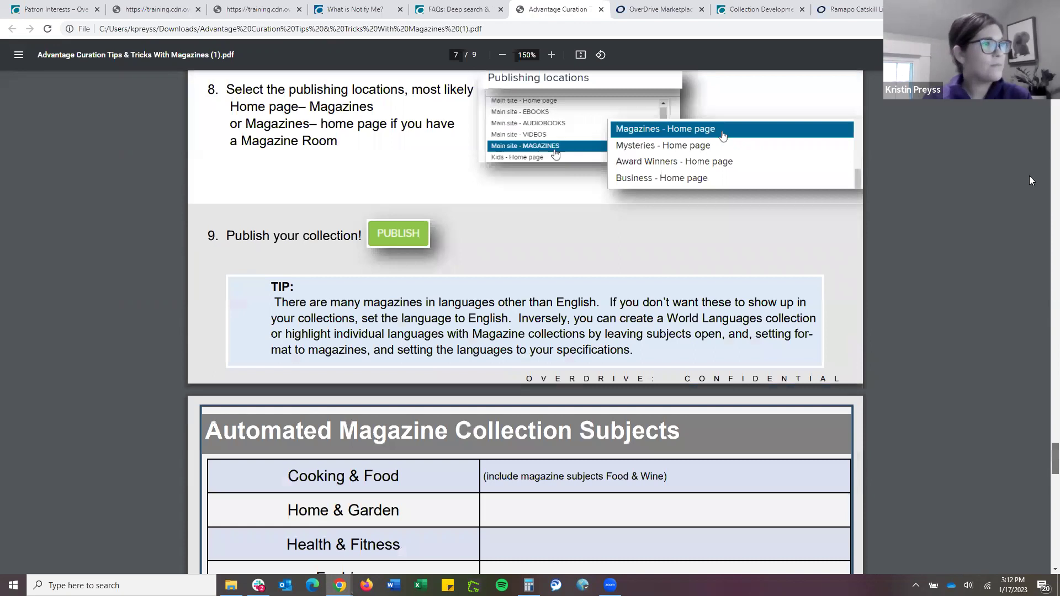
pyautogui.press('Left')
pyautogui.press('Left')
pyautogui.press('Left')
pyautogui.press('Left')
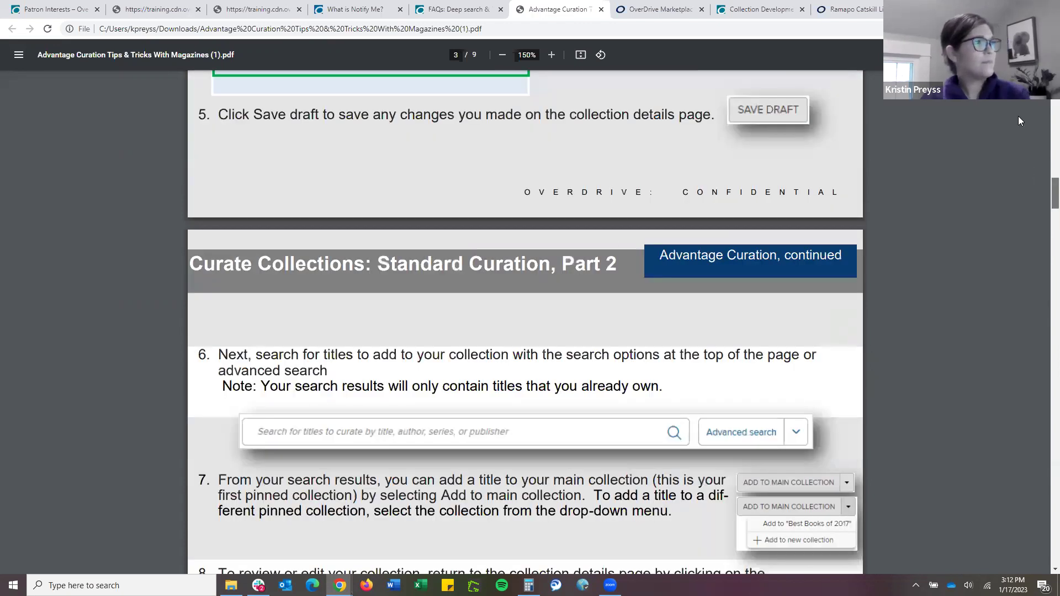
pyautogui.press('Left')
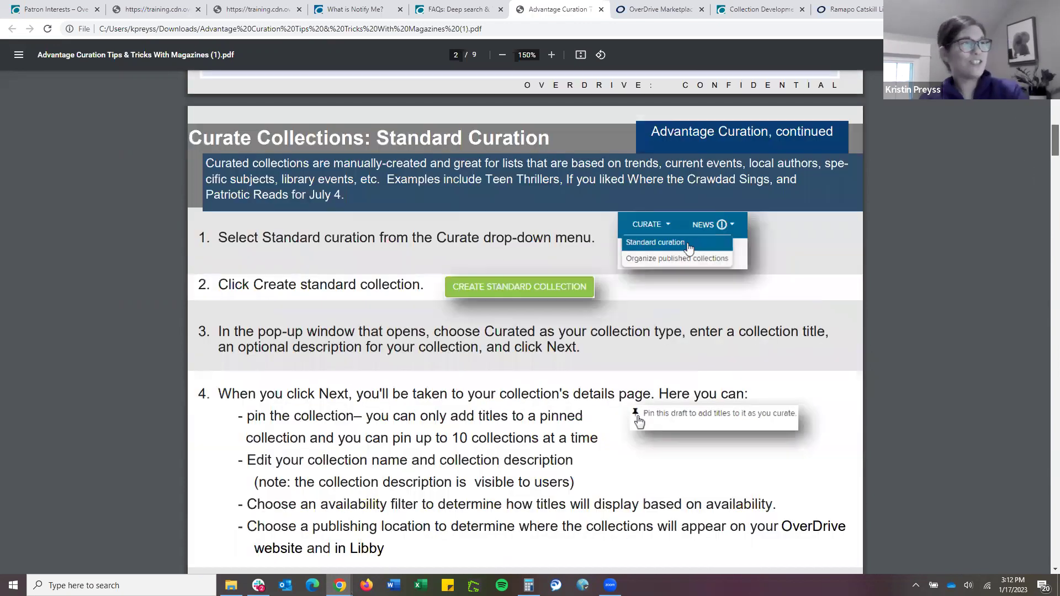
pyautogui.press('Left')
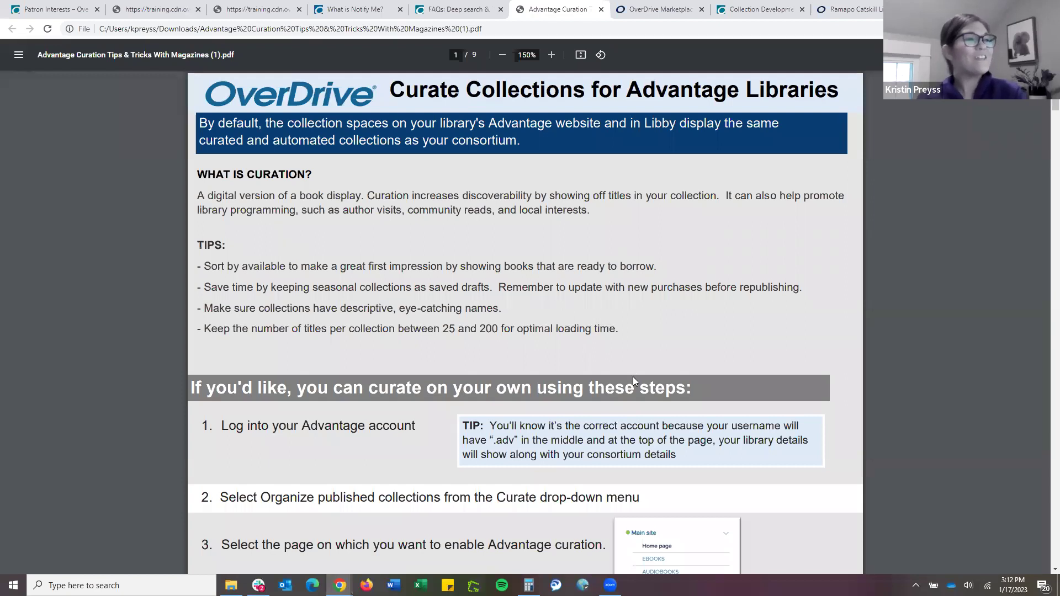
# Show the guide's steps for enabling Advantage curation on your own, with the page enlarged to 200%
pyautogui.scroll(-3, 633, 377)
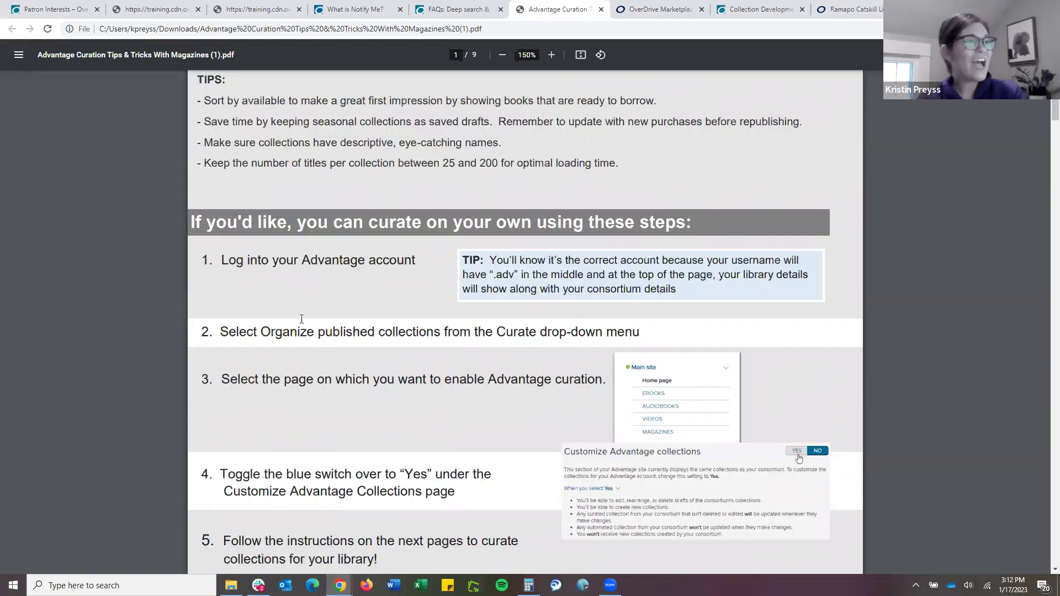
pyautogui.scroll(-1, 309, 330)
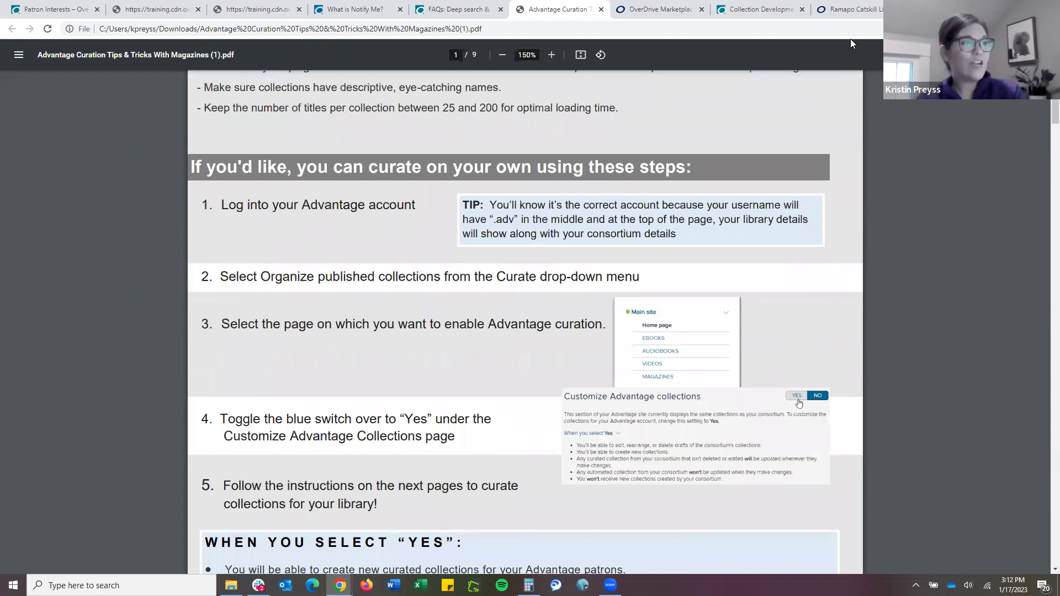
pyautogui.scroll(-1, 313, 328)
pyautogui.click(1048, 29)
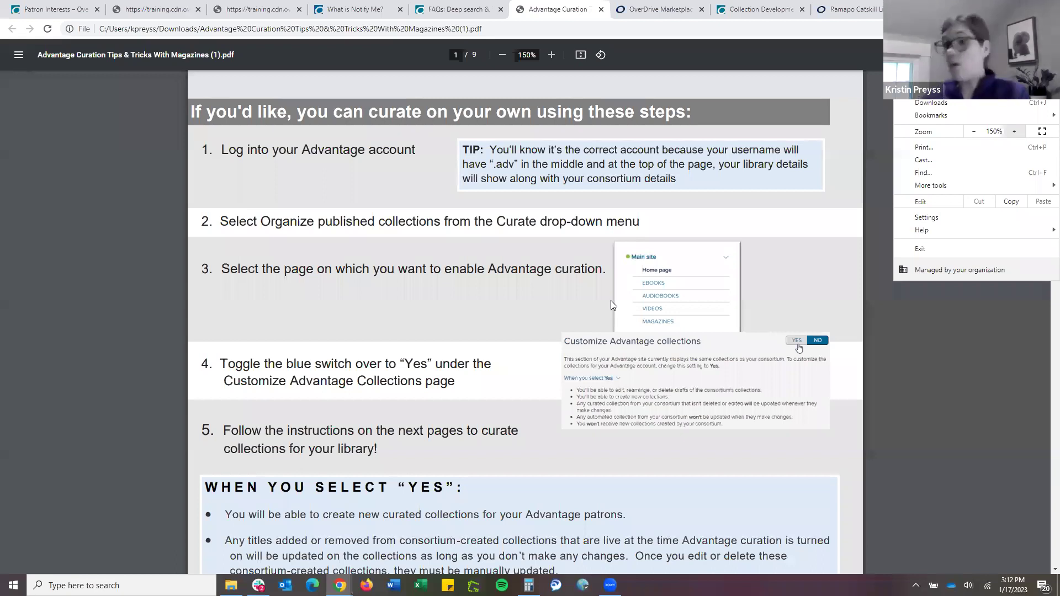
pyautogui.scroll(2, 611, 301)
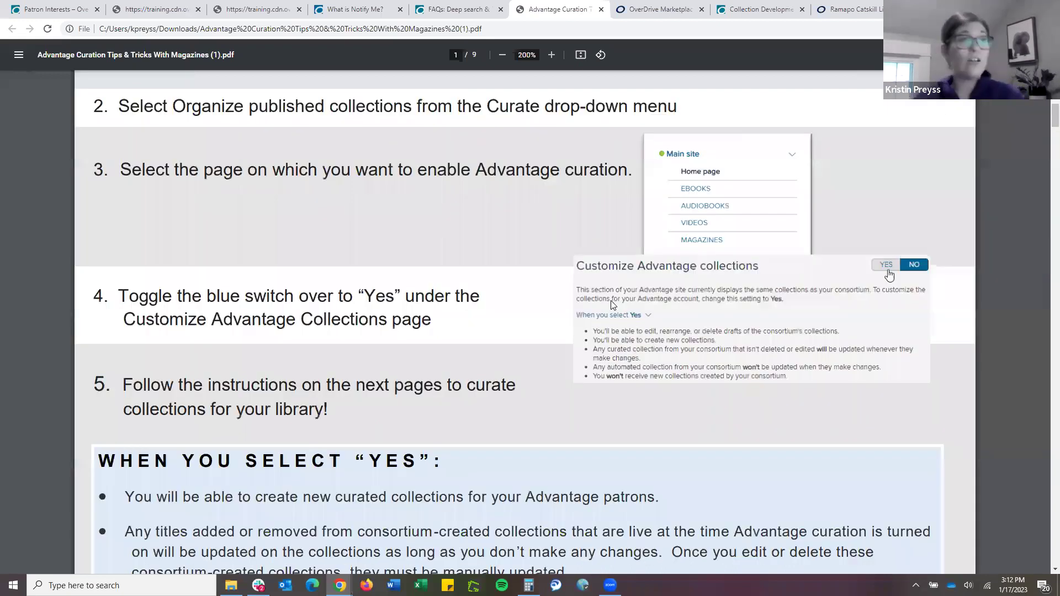
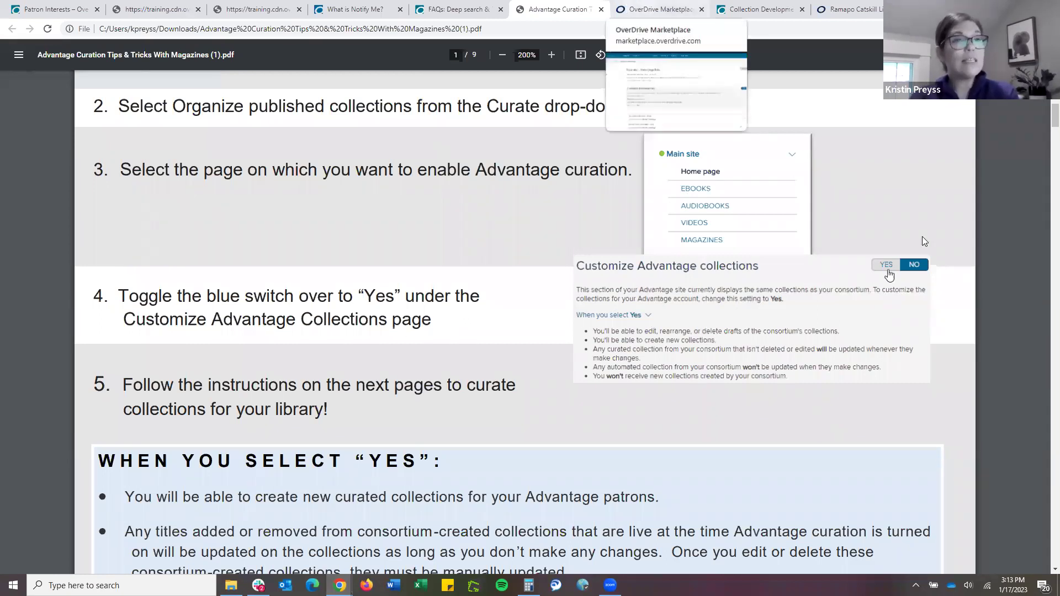
# Switch to OverDrive Marketplace, highlight the note under Customize Advantage lists, and review the lists published to the Main site home page
pyautogui.hotkey('ctrl', 'Tab')
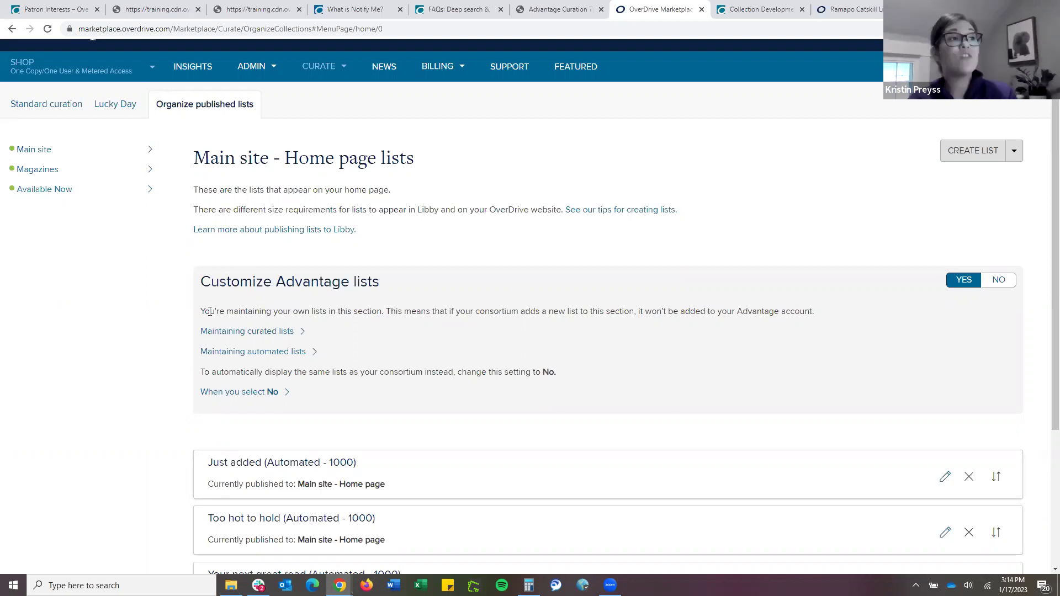
pyautogui.moveTo(210, 313); pyautogui.dragTo(536, 315)
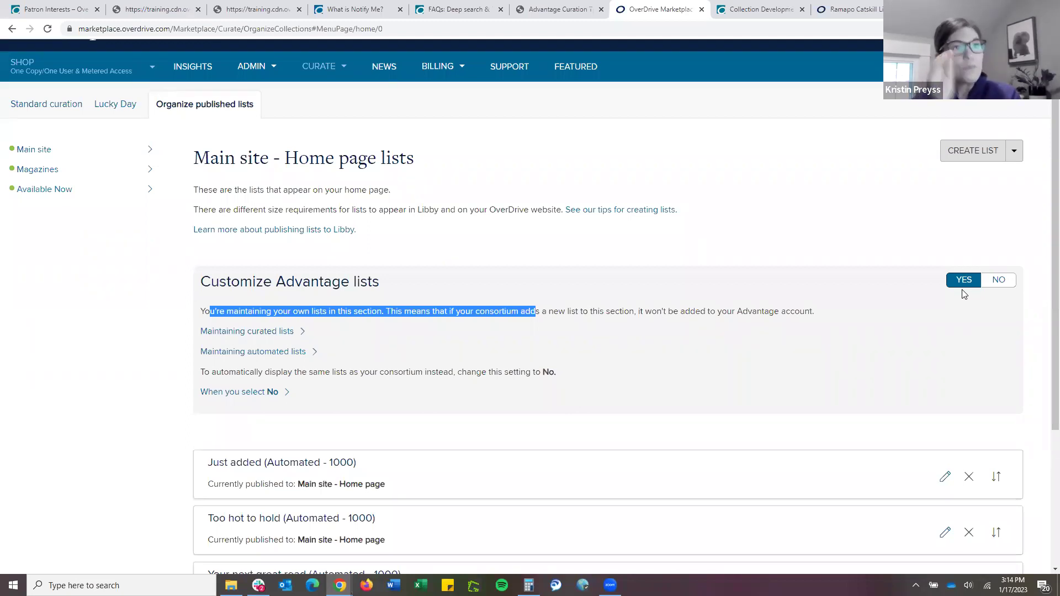
pyautogui.scroll(-2, 552, 339)
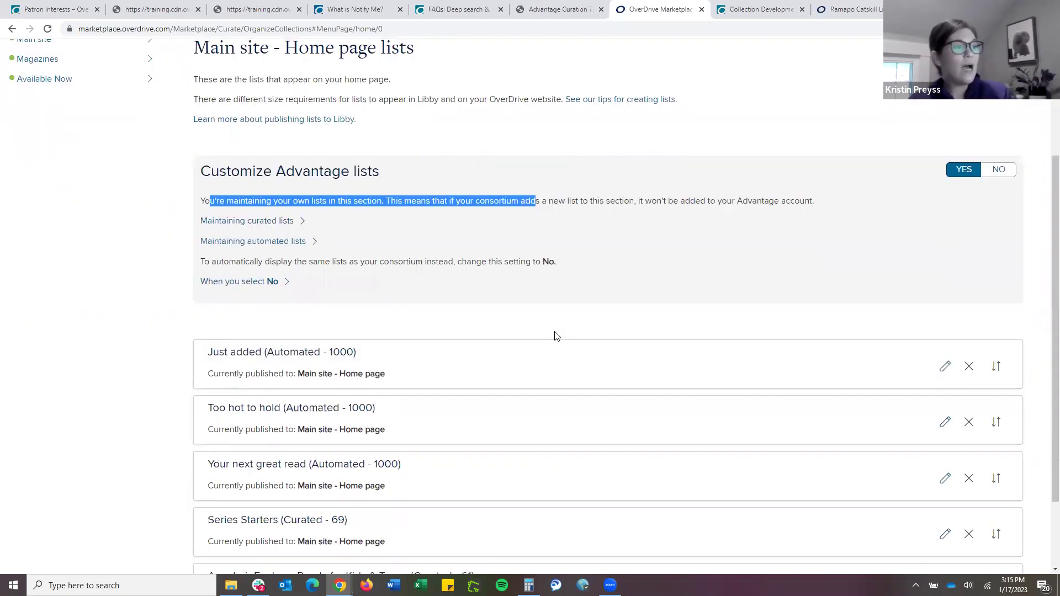
pyautogui.scroll(1, 557, 336)
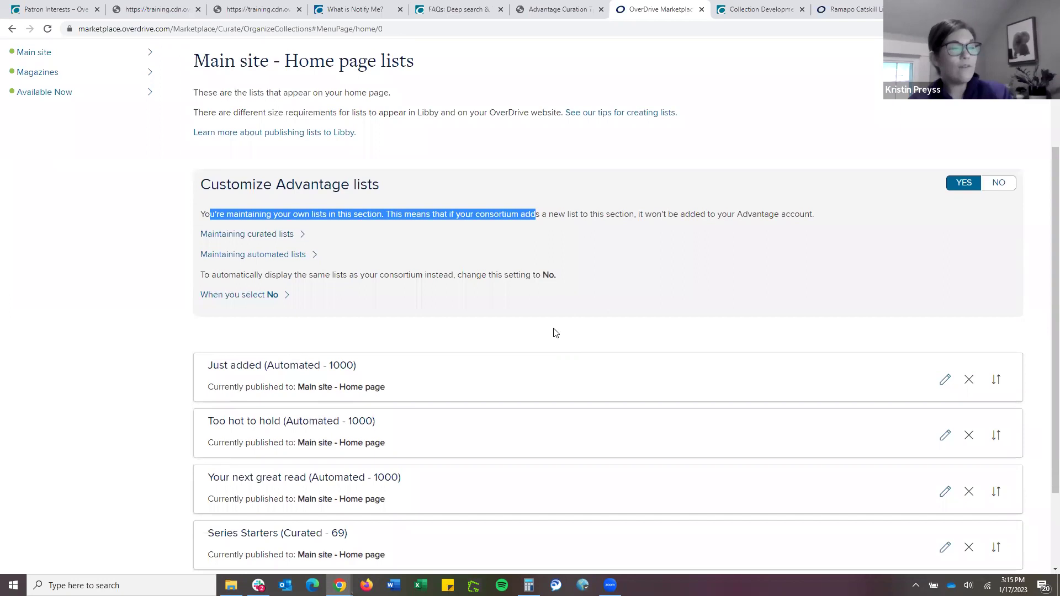
pyautogui.scroll(-2, 555, 333)
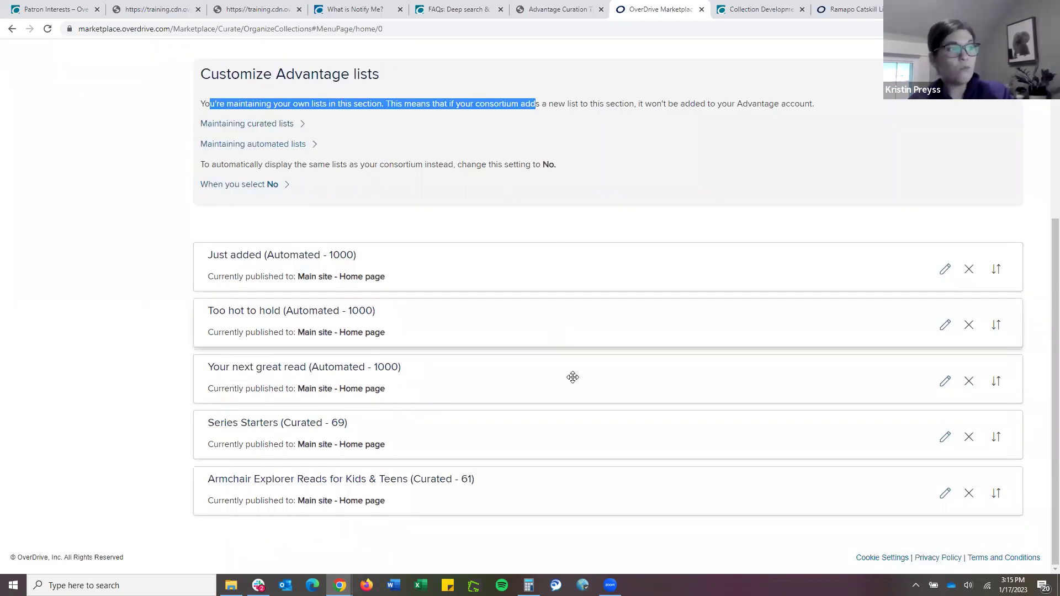
pyautogui.moveTo(540, 392)
pyautogui.mouseDown()
pyautogui.moveTo(542, 352)
pyautogui.moveTo(552, 405)
pyautogui.moveTo(536, 409)
pyautogui.mouseUp()
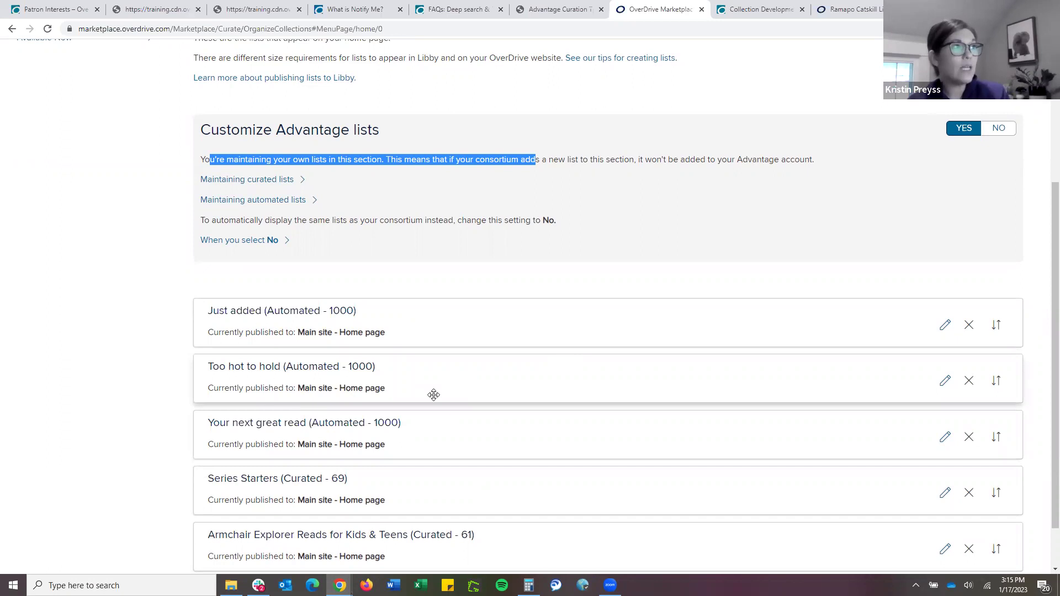
pyautogui.scroll(4, 433, 395)
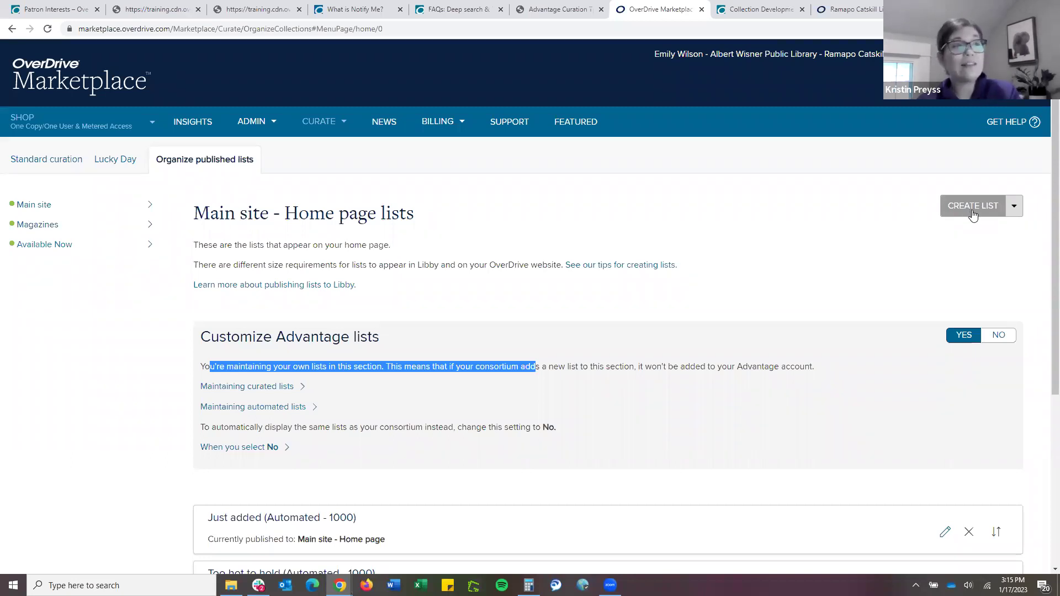
# Open the Standard curation page and look through the published standard lists, including the Advantage and consortium ones
pyautogui.click(48, 166)
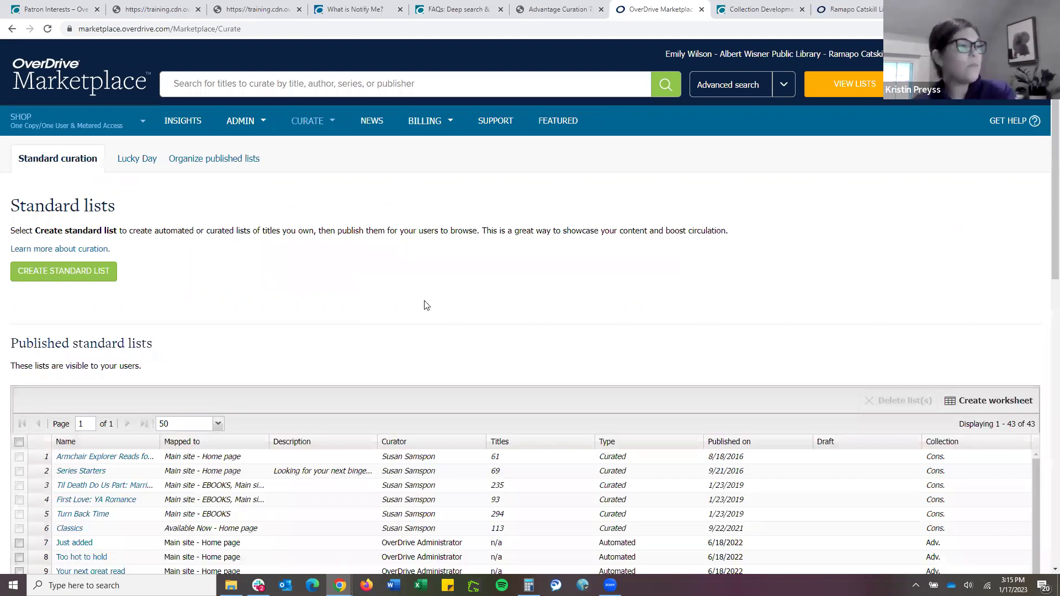
pyautogui.scroll(-2, 427, 305)
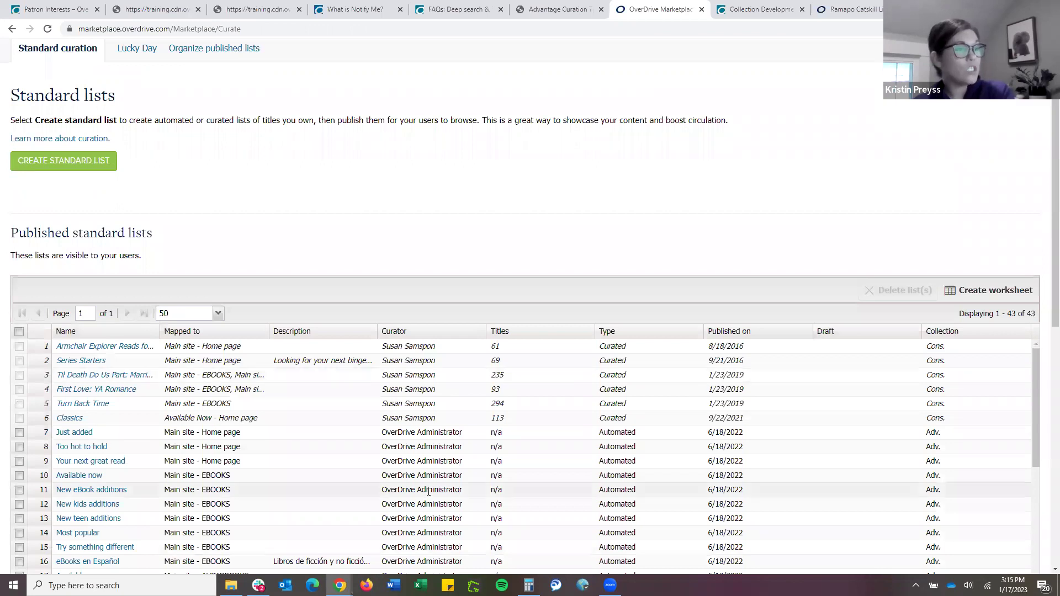
pyautogui.scroll(-5, 429, 491)
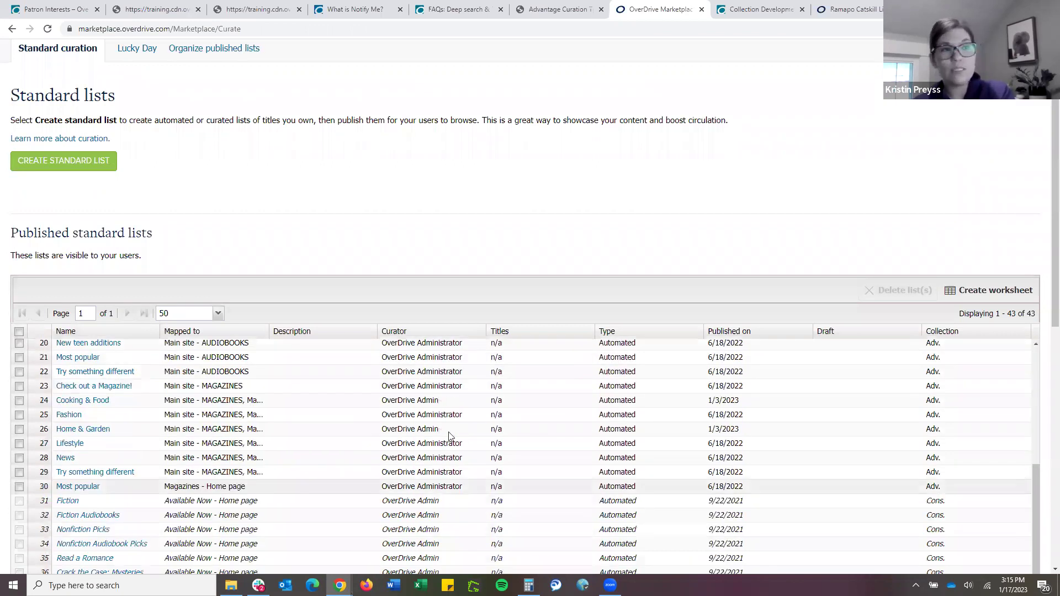
pyautogui.scroll(-1, 449, 436)
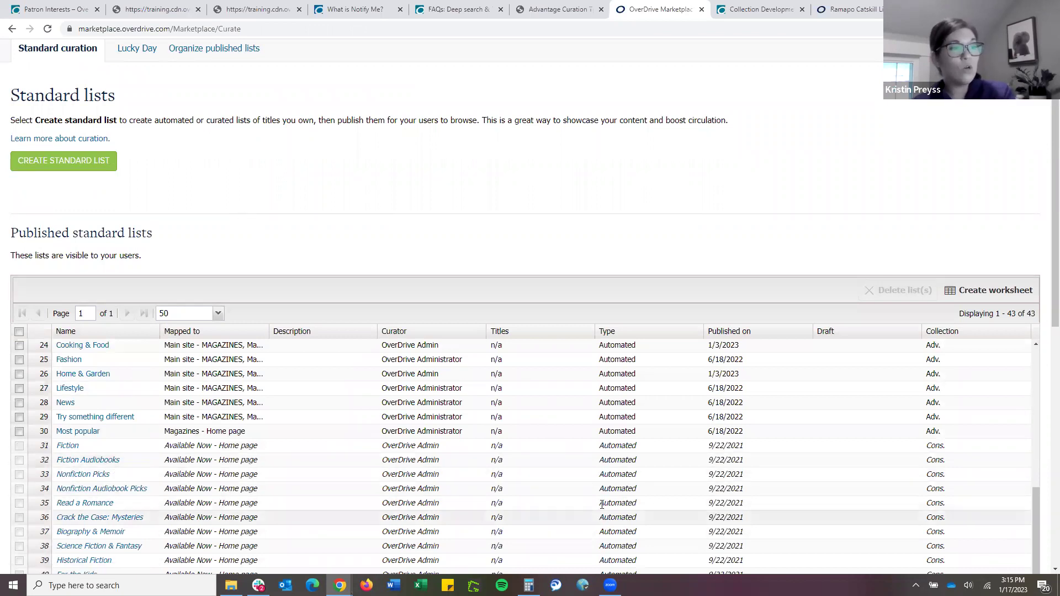
pyautogui.scroll(-1, 624, 480)
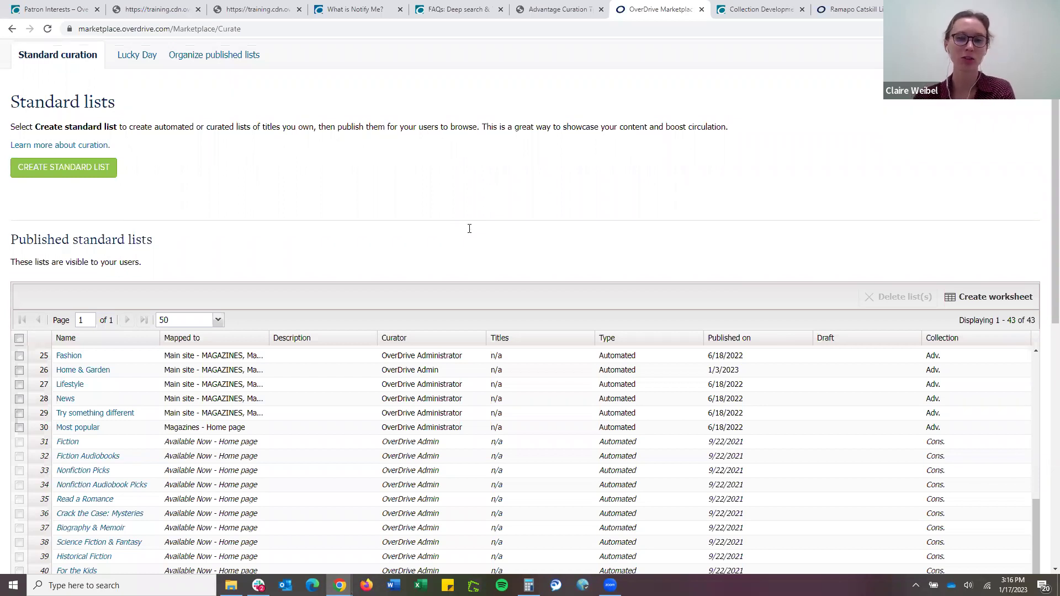
# Check the draft standard lists, and return to the Advantage lists among the published standard lists
pyautogui.scroll(2, 470, 233)
pyautogui.scroll(-2, 469, 229)
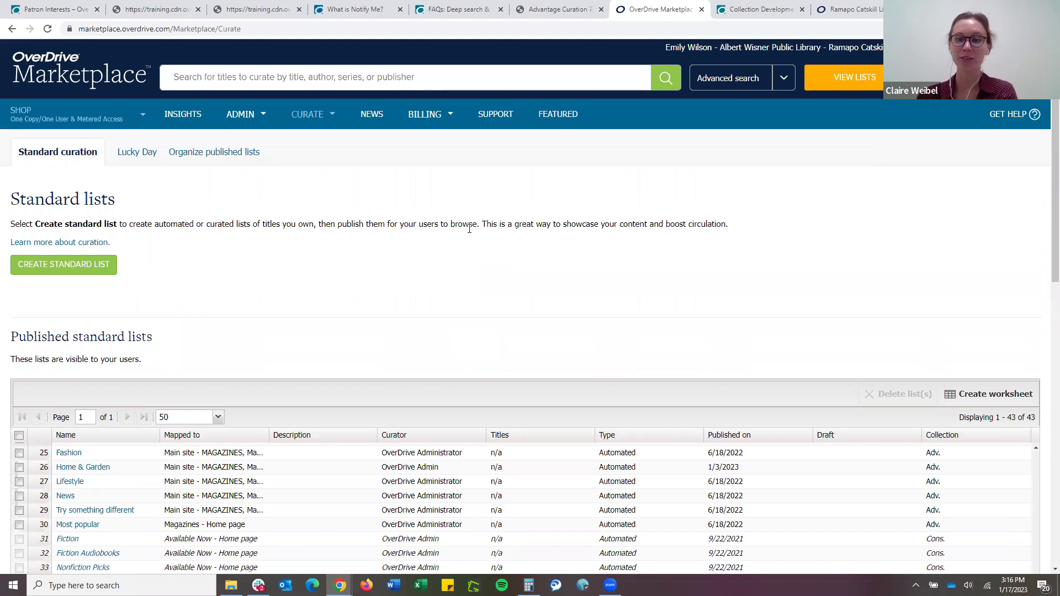
pyautogui.scroll(-4, 470, 234)
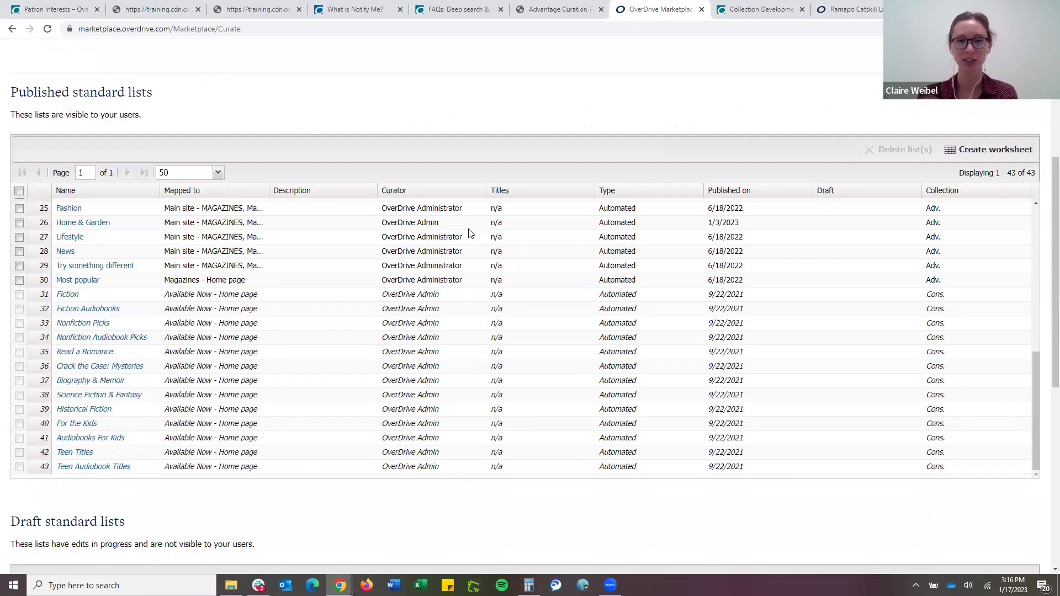
pyautogui.scroll(-2, 469, 232)
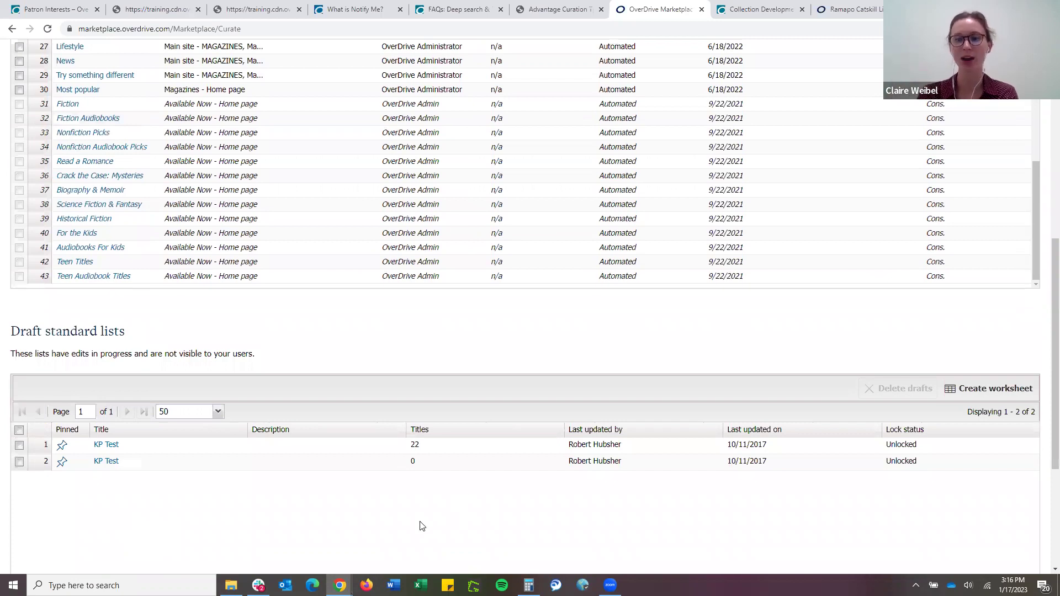
pyautogui.scroll(3, 416, 516)
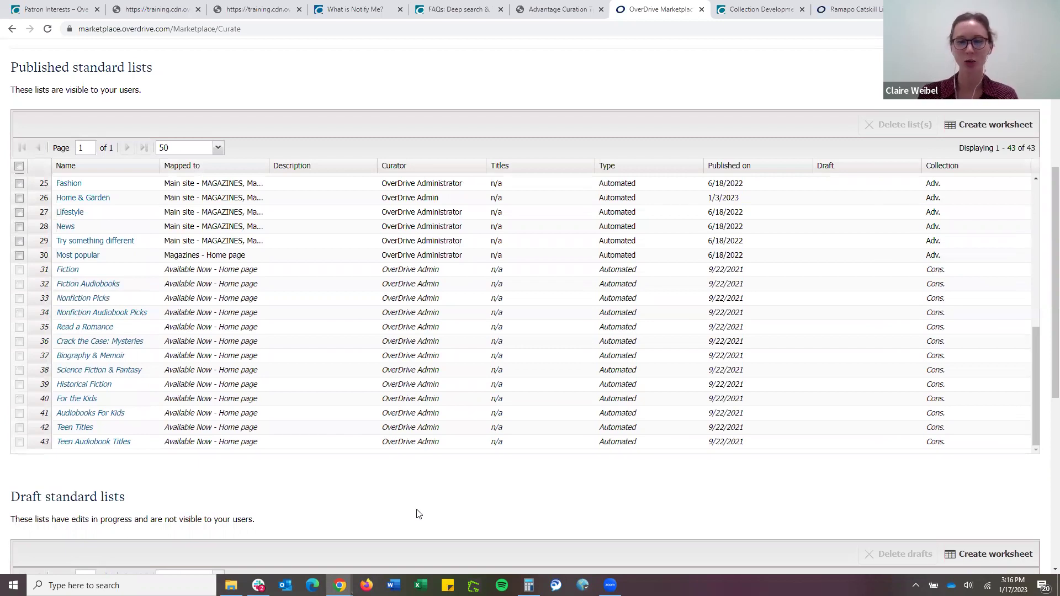
pyautogui.scroll(1, 419, 514)
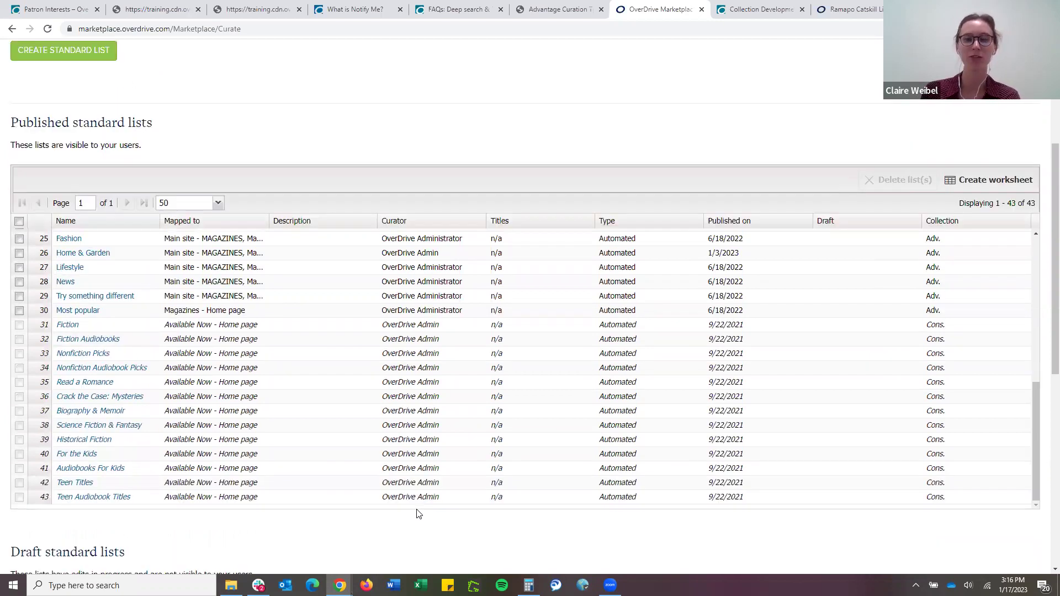
pyautogui.scroll(6, 366, 454)
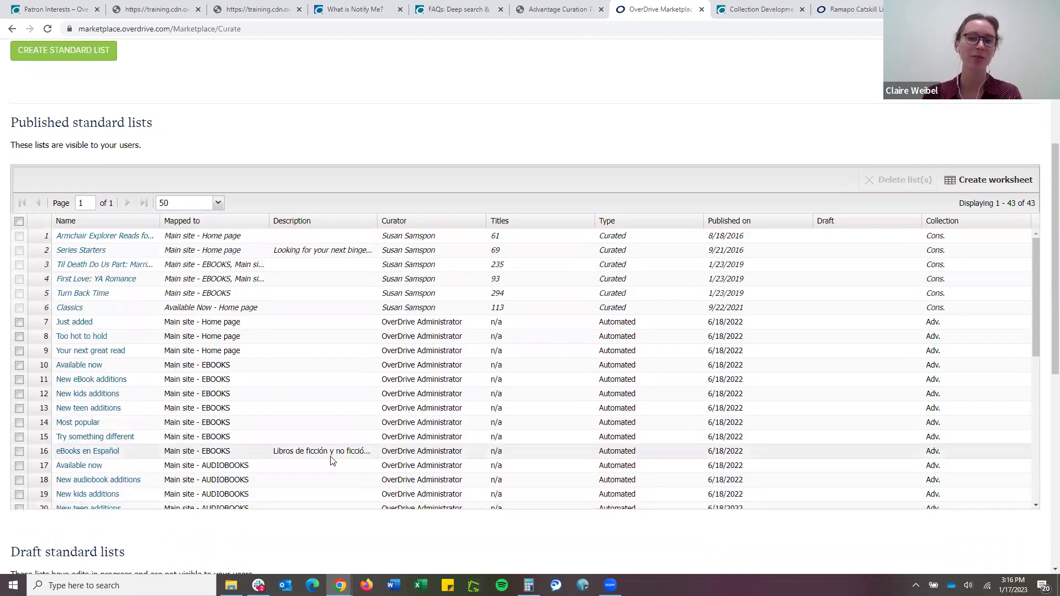
pyautogui.scroll(-1, 332, 462)
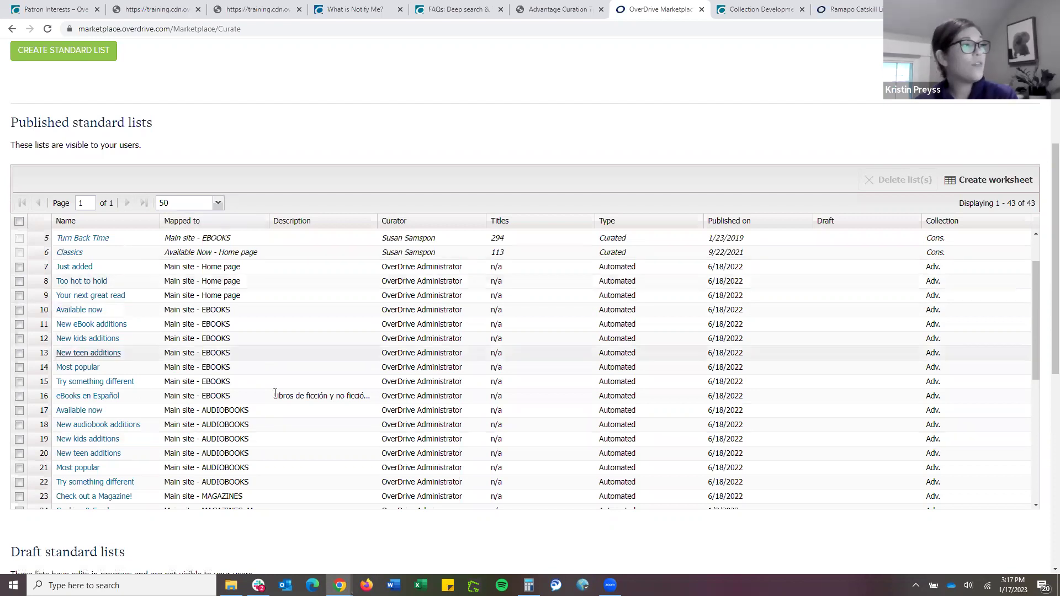
# Open the automated list "Your next great read", review its filter settings down to the maximum number of titles, and return to Standard curation
pyautogui.click(92, 297)
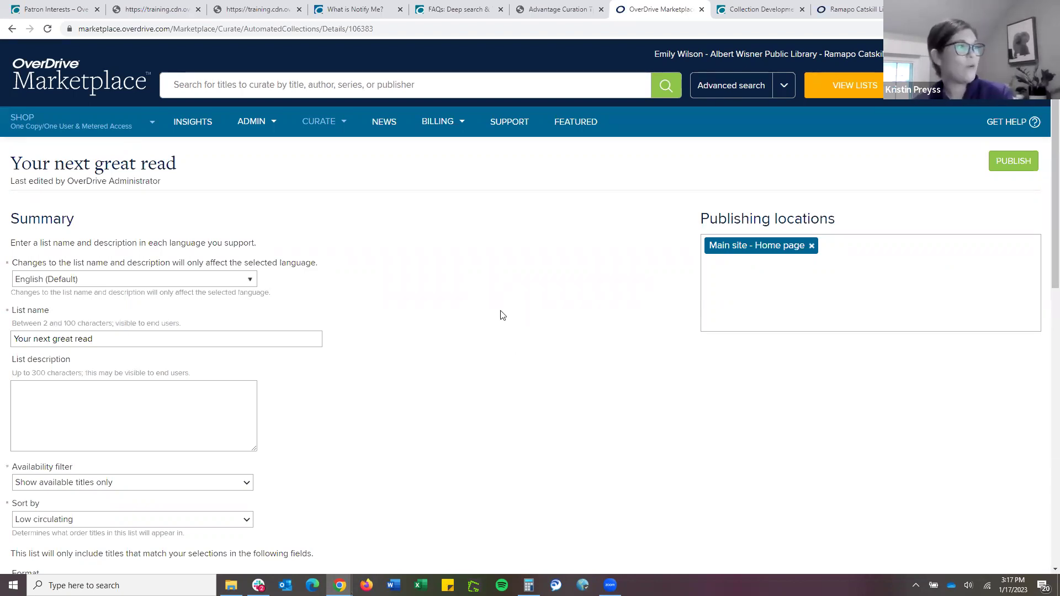
pyautogui.scroll(-1, 502, 315)
pyautogui.scroll(-1, 478, 309)
pyautogui.scroll(-6, 478, 309)
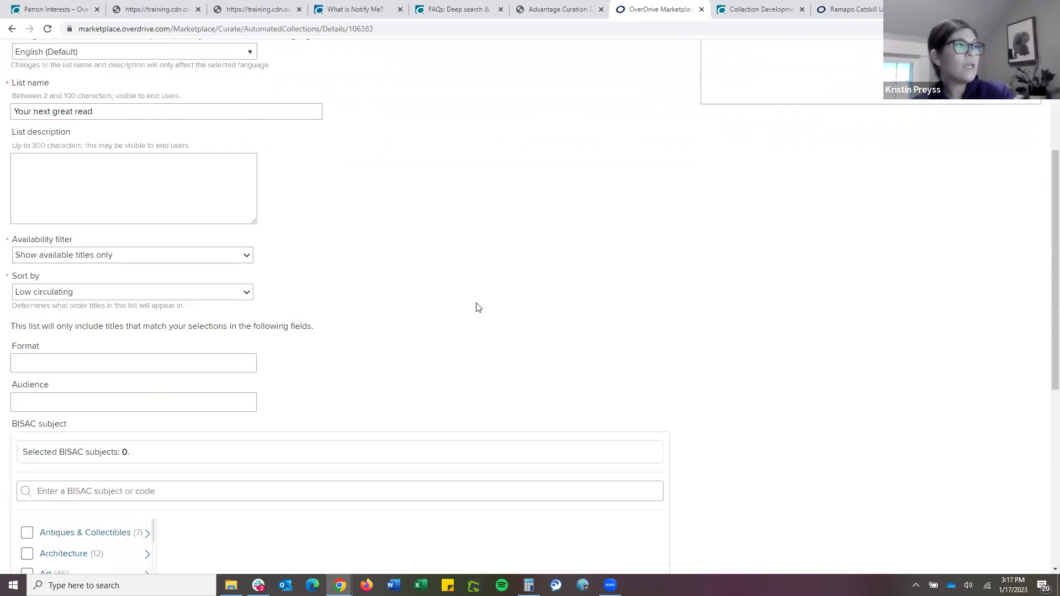
pyautogui.scroll(-4, 479, 308)
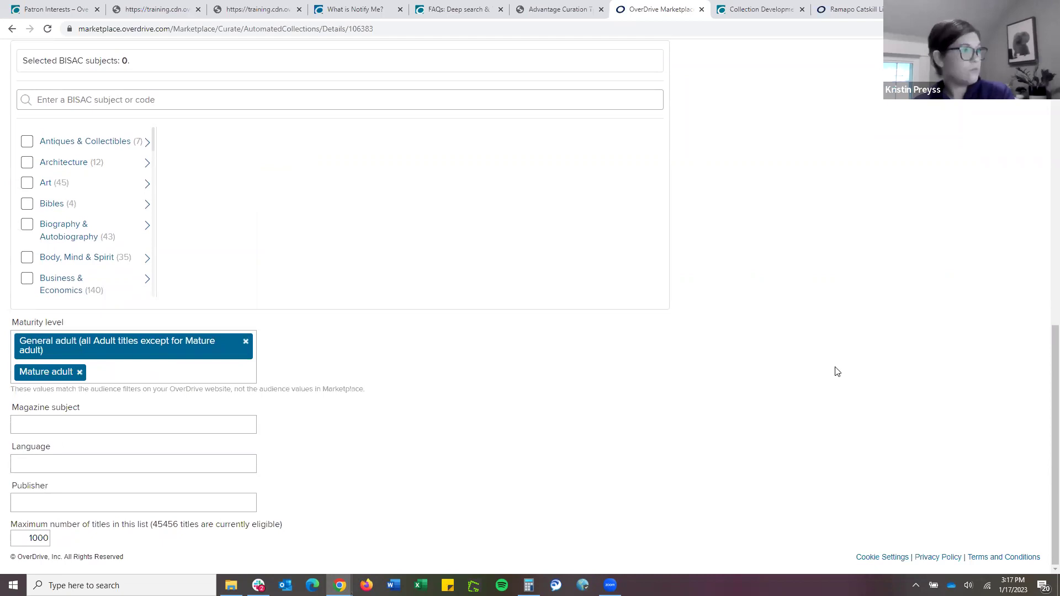
pyautogui.scroll(2, 3, 67)
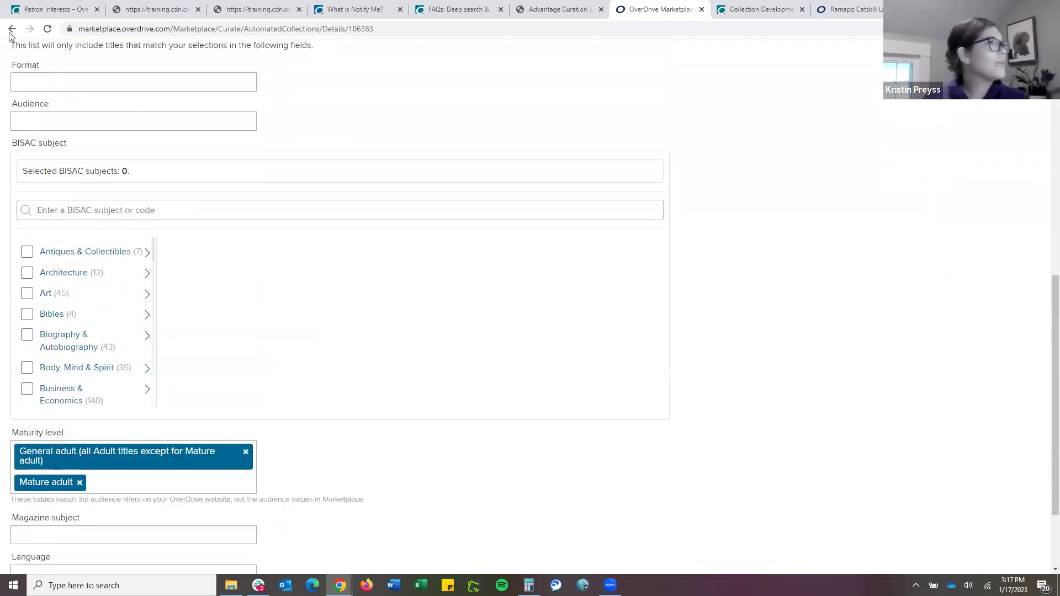
pyautogui.click(11, 28)
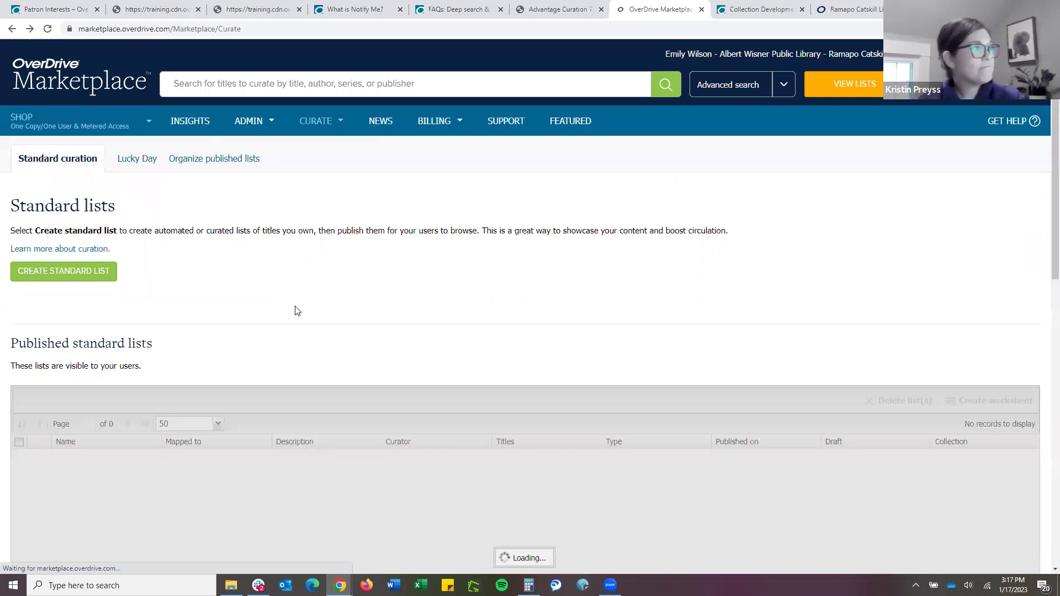
# Open the consortium's published list "Classics" and review its publishing location, summary settings and titles
pyautogui.scroll(-4, 296, 314)
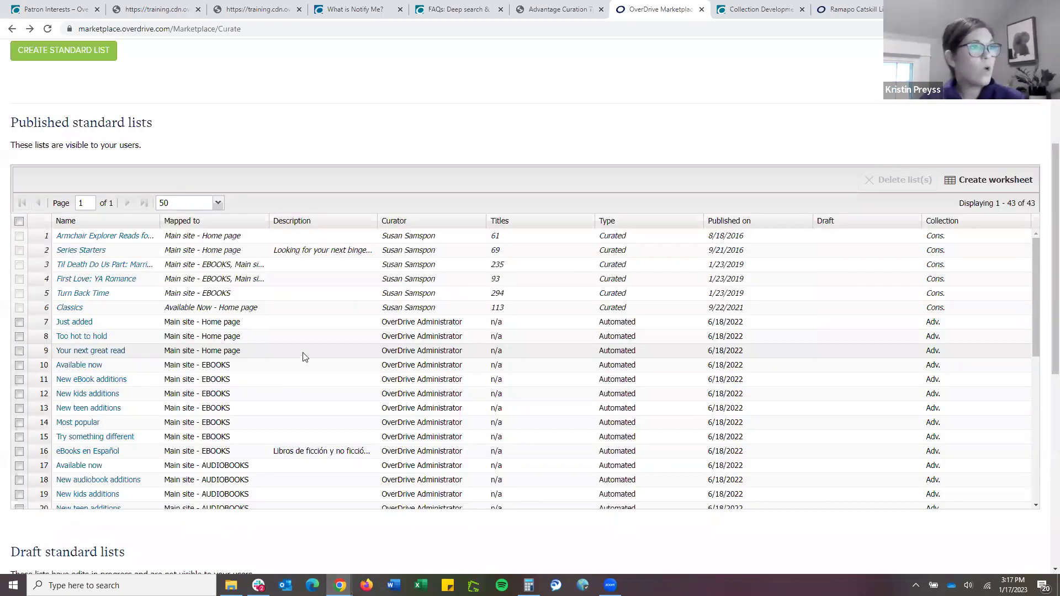
pyautogui.click(72, 309)
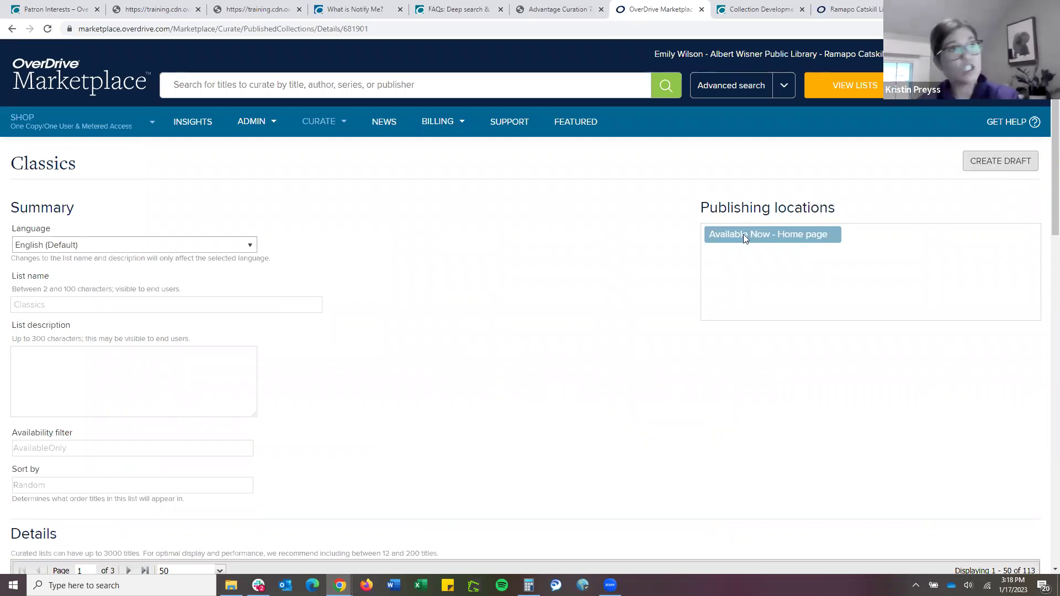
pyautogui.scroll(-3, 602, 288)
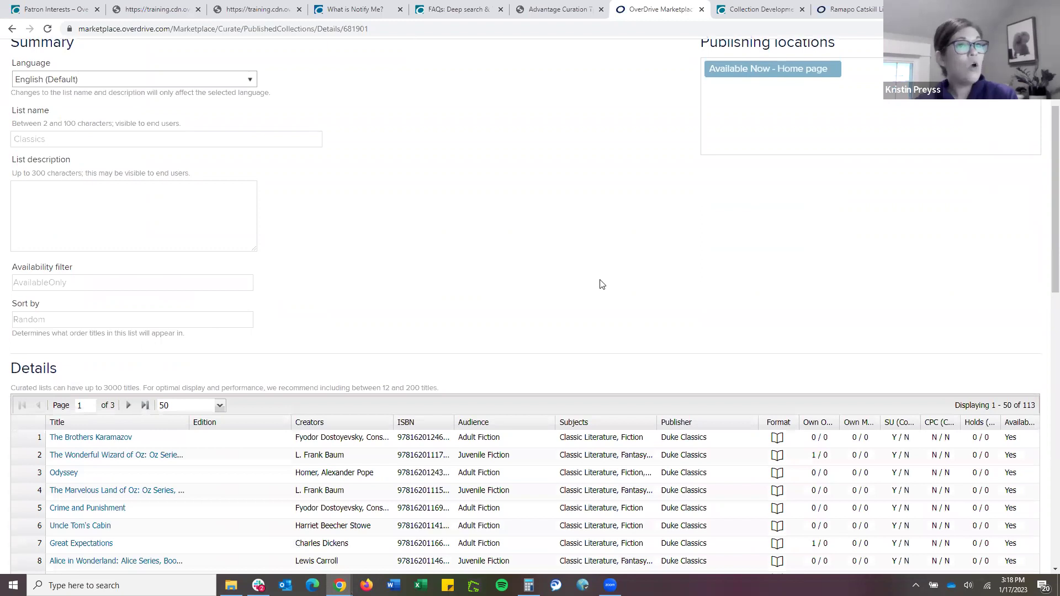
pyautogui.scroll(-5, 602, 284)
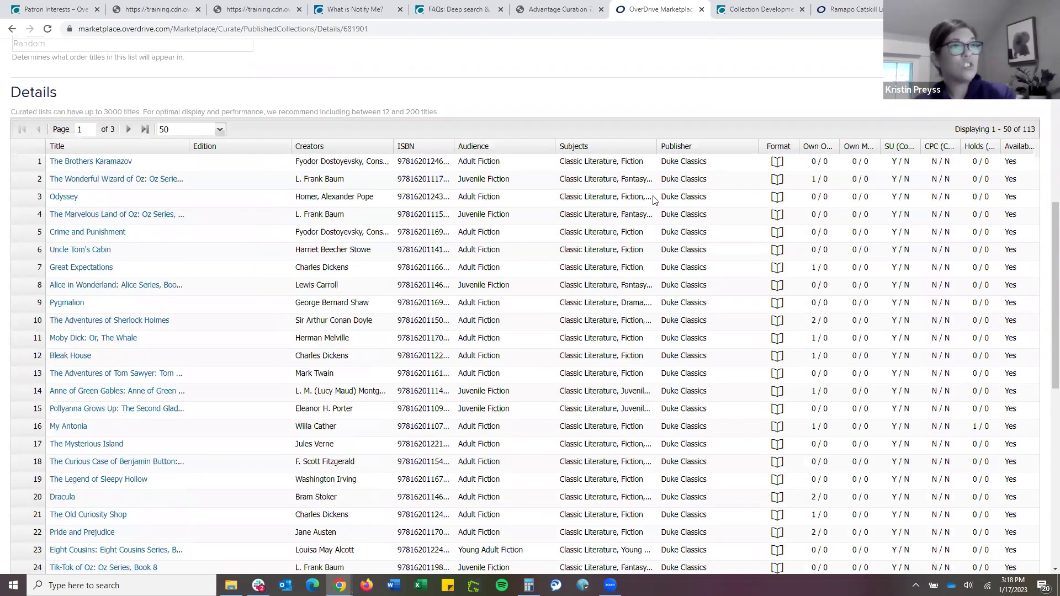
pyautogui.scroll(-1, 685, 234)
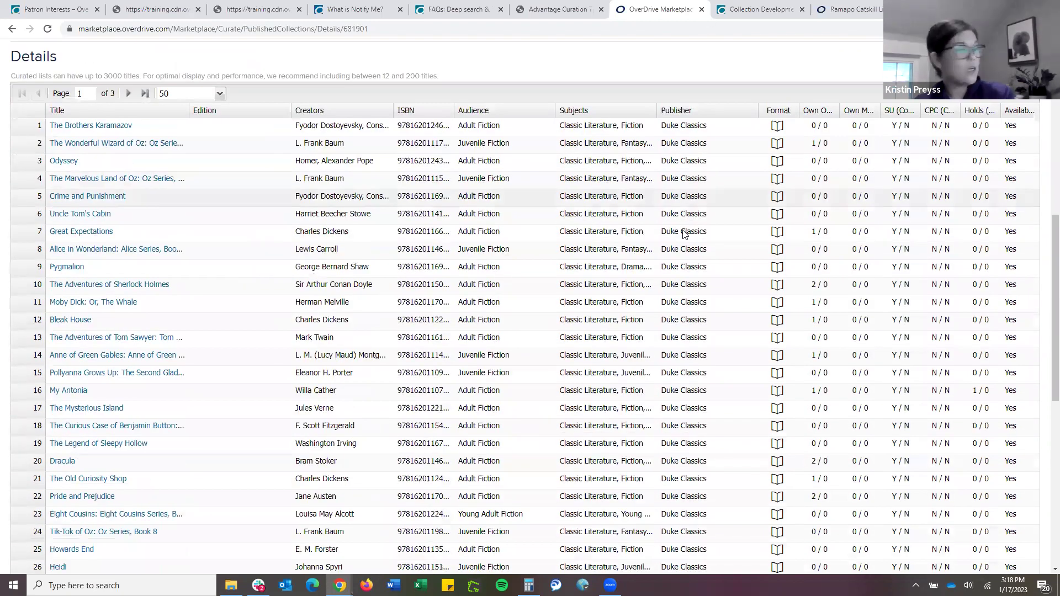
pyautogui.scroll(3, 685, 234)
pyautogui.scroll(6, 682, 226)
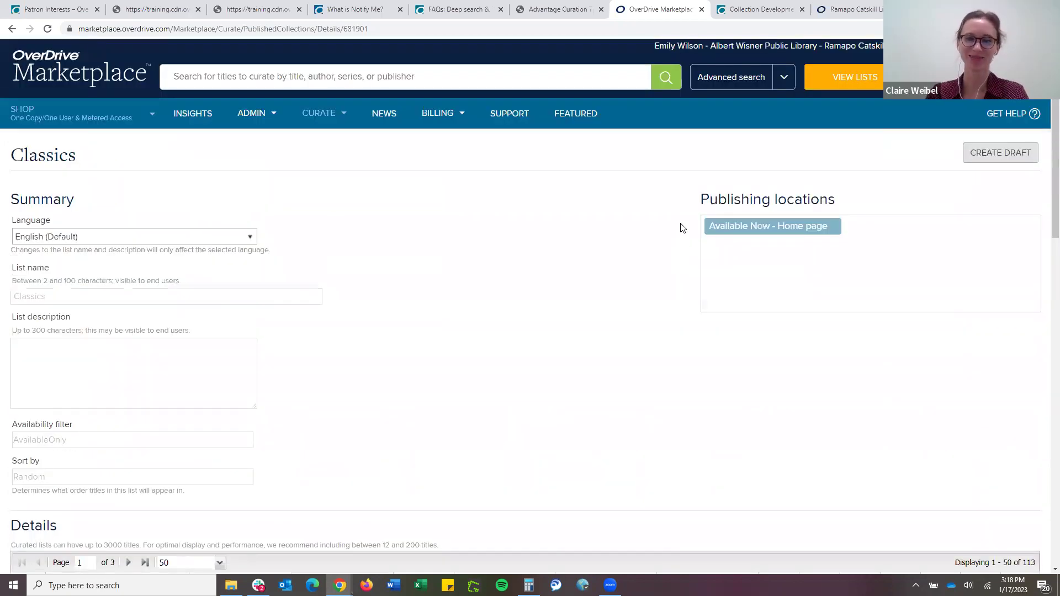
# Create a draft of the "Classics" list and look over its editable summary fields and title details
pyautogui.click(977, 157)
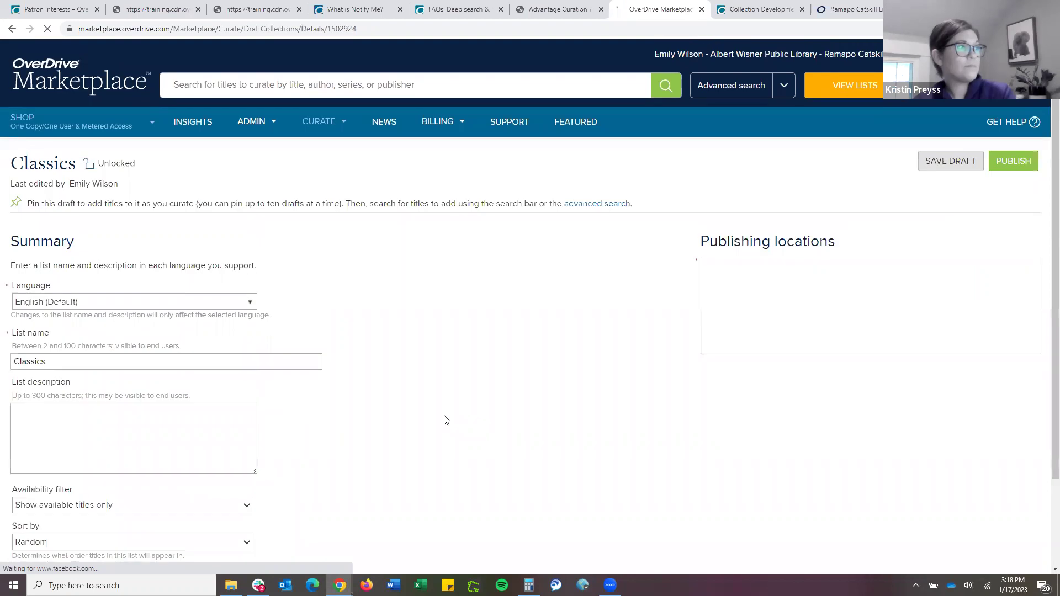
pyautogui.scroll(-3, 447, 420)
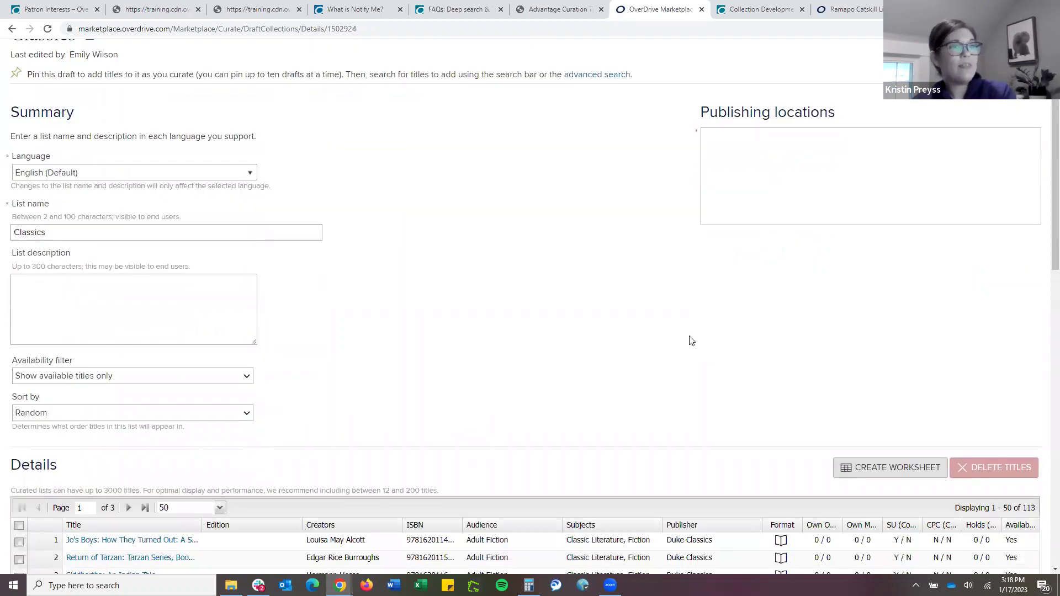
pyautogui.scroll(-3, 892, 316)
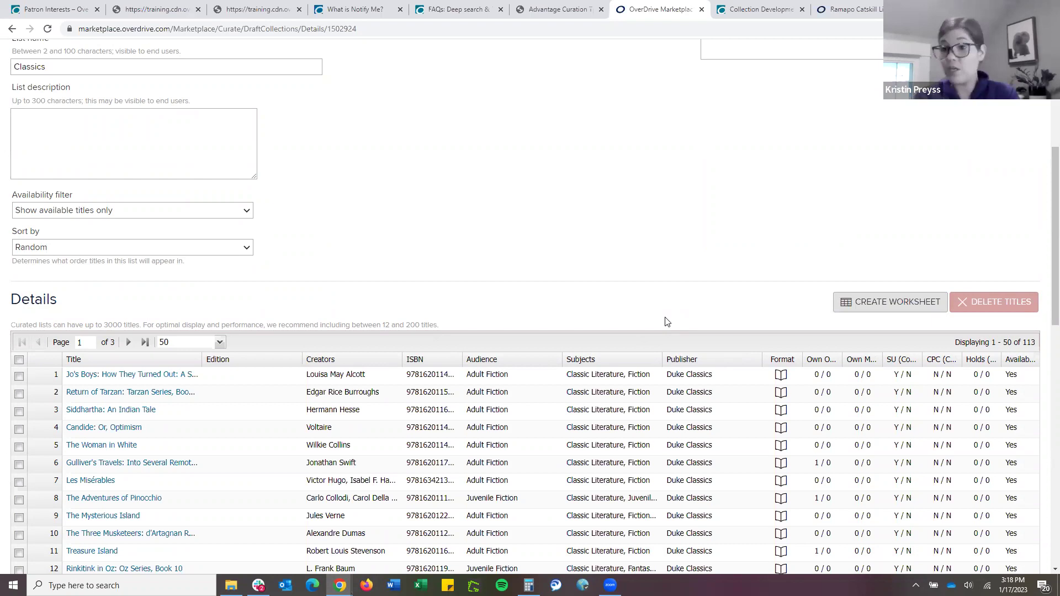
pyautogui.scroll(5, 652, 321)
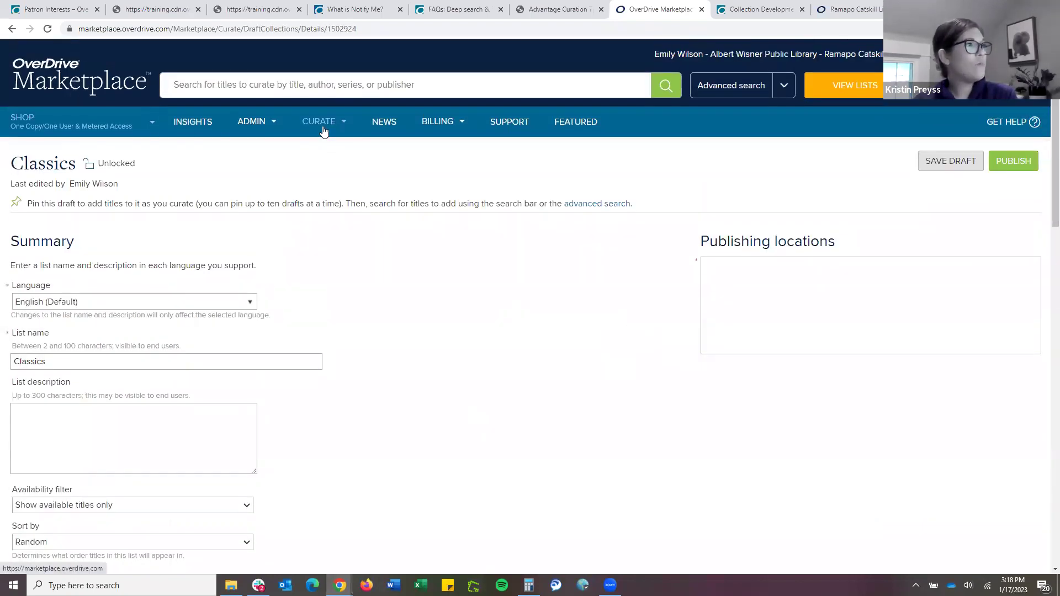
# Return to Standard curation and create an automated standard list named "KP Test1" with the description "dsfasdfsdf"
pyautogui.click(325, 126)
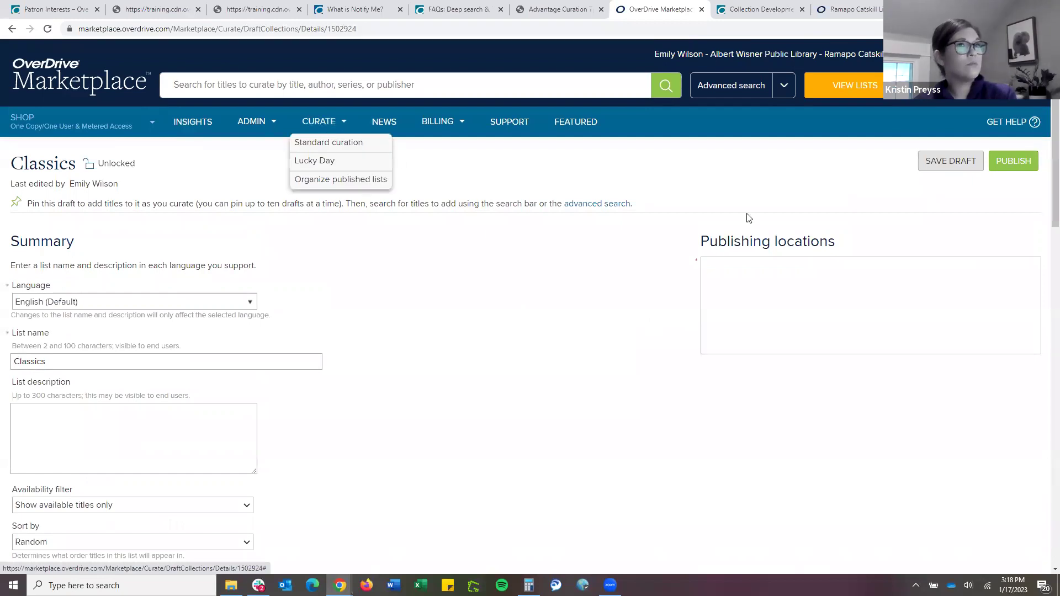
pyautogui.click(335, 145)
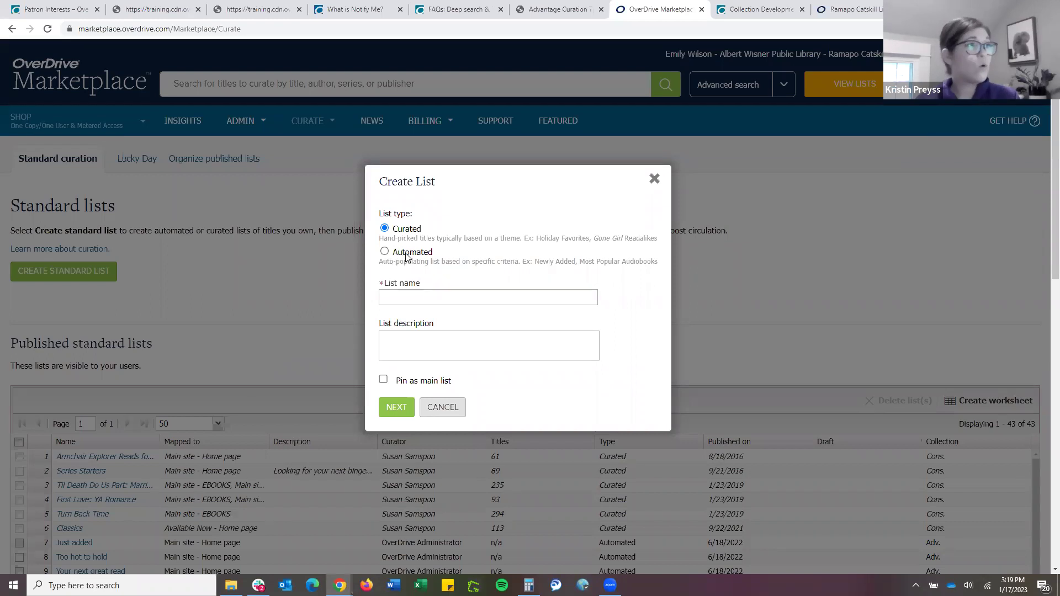
pyautogui.click(406, 258)
pyautogui.click(414, 303)
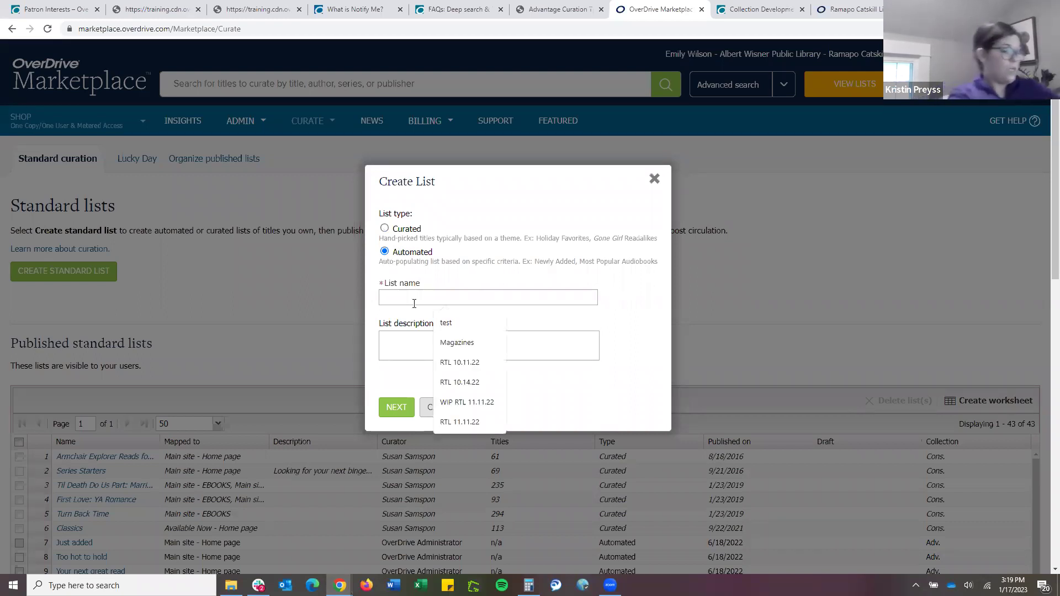
pyautogui.write('KP Test1')
pyautogui.click(463, 348)
pyautogui.write('dsfasdfsdf')
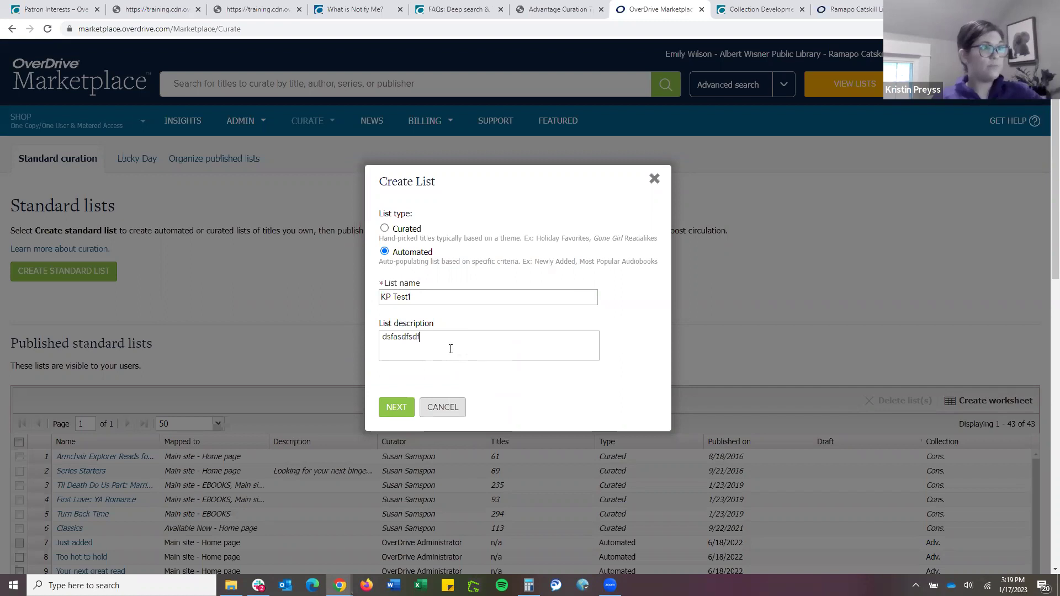
pyautogui.click(397, 409)
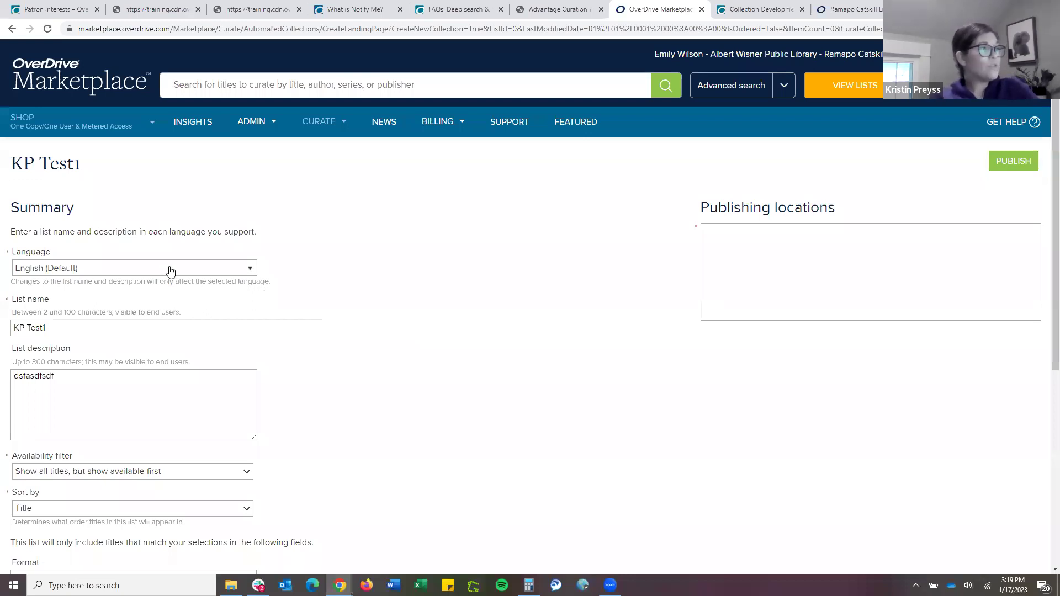
# Keep the availability filter at "Show all titles, but show available first" and sort the list by "Most popular (site-level)"
pyautogui.scroll(-4, 425, 314)
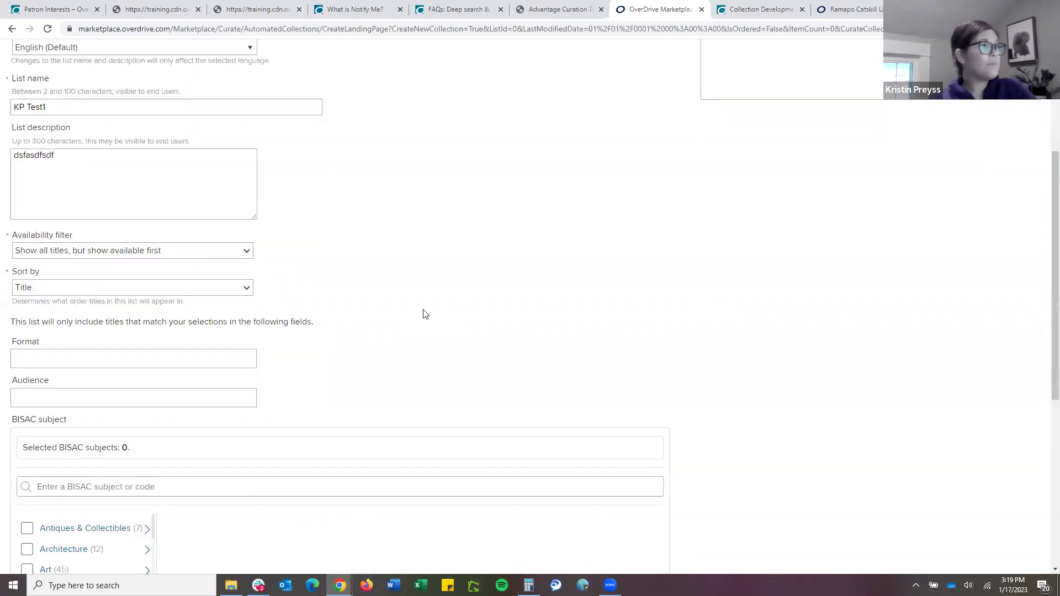
pyautogui.click(185, 256)
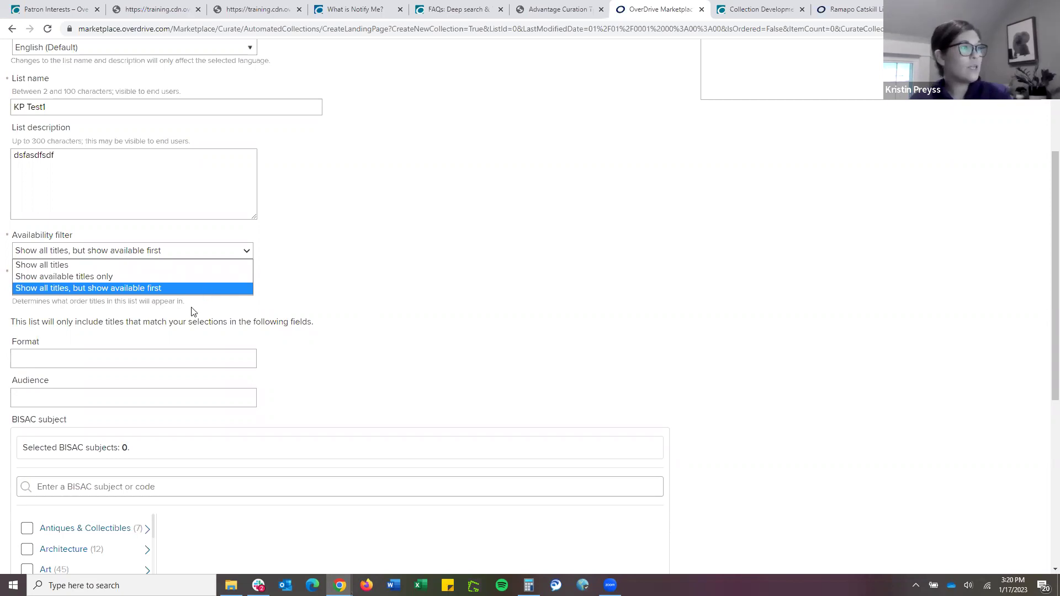
pyautogui.click(206, 289)
pyautogui.scroll(-1, 241, 321)
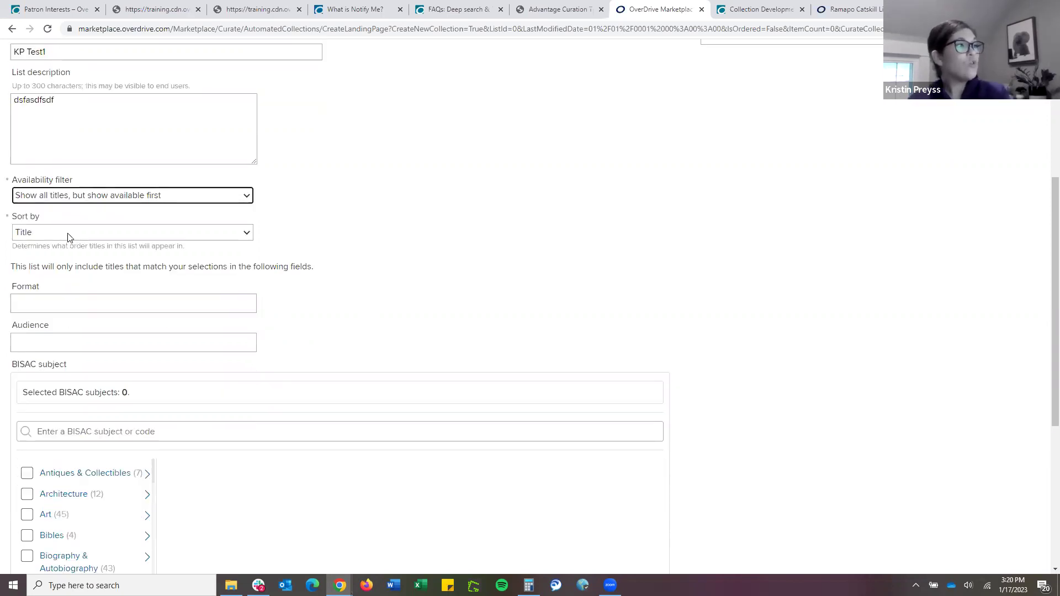
pyautogui.click(68, 233)
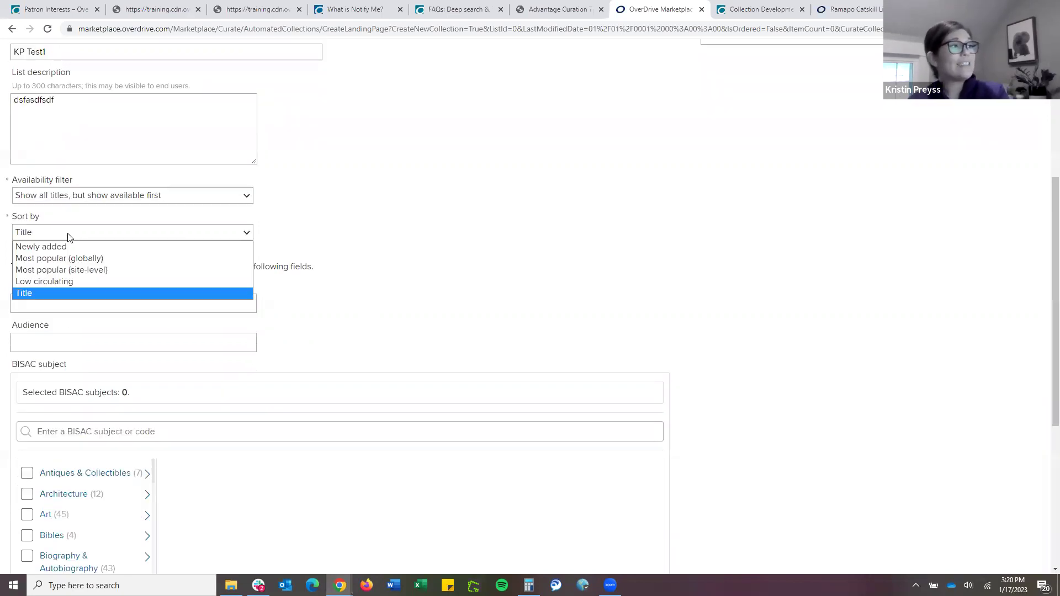
pyautogui.click(92, 270)
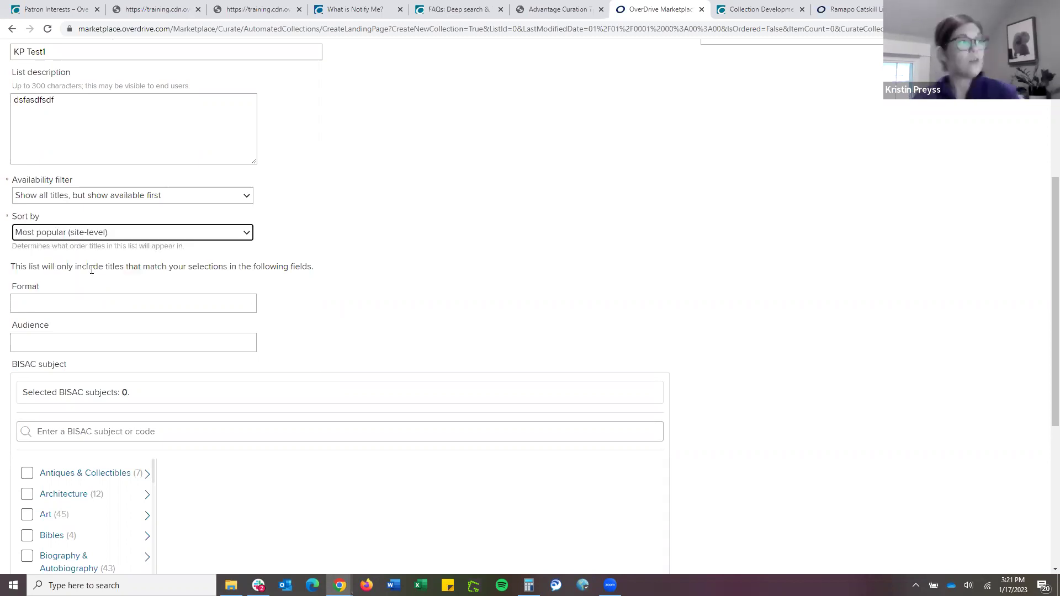
# Limit the list's format to Ebook and check the Audience field, leaving it empty
pyautogui.click(87, 306)
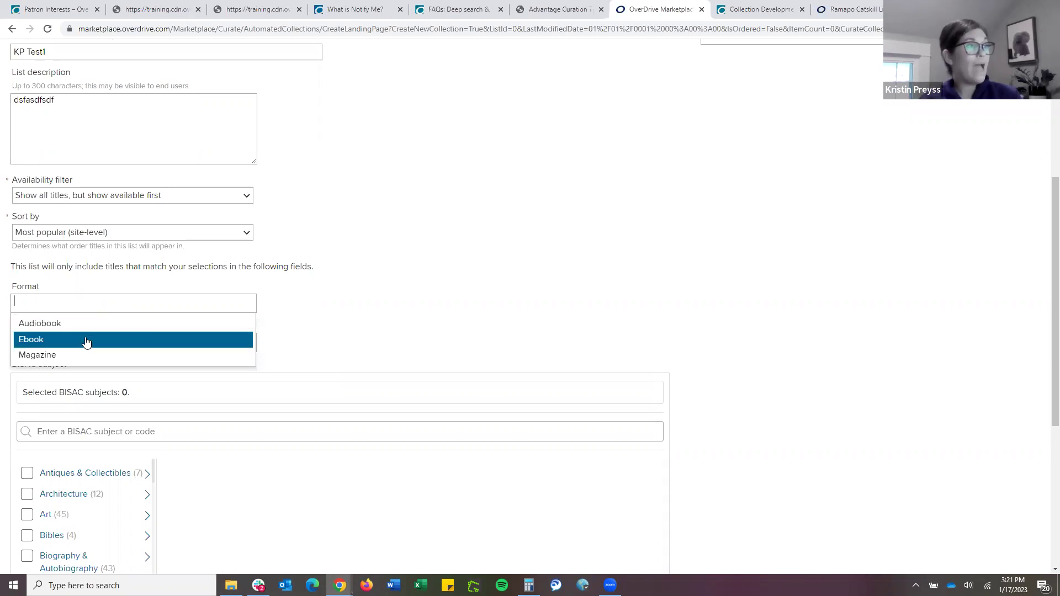
pyautogui.click(86, 342)
pyautogui.scroll(-1, 261, 323)
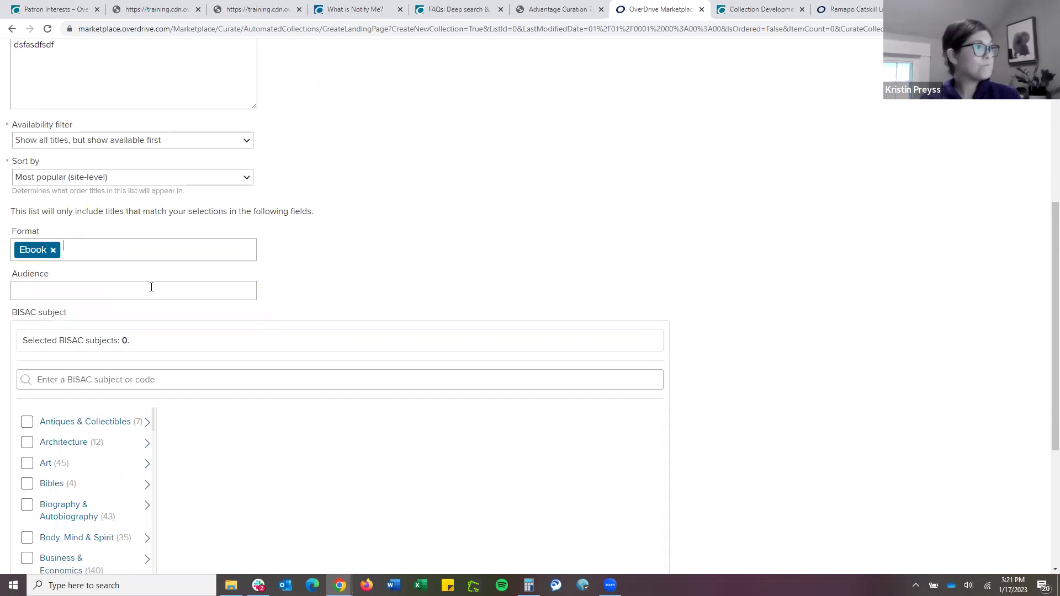
pyautogui.click(153, 290)
pyautogui.press('Escape')
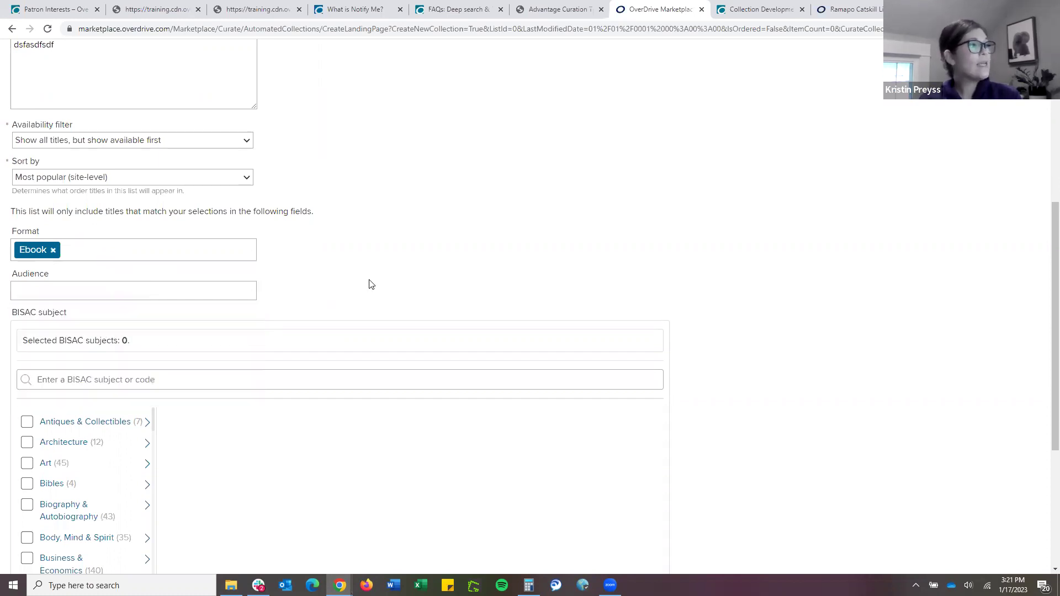
# Search the BISAC subjects for "science fiction" and select Action & Adventure and Crime & Mystery under Fiction > Science Fiction
pyautogui.scroll(-1, 369, 279)
pyautogui.scroll(-1, 117, 252)
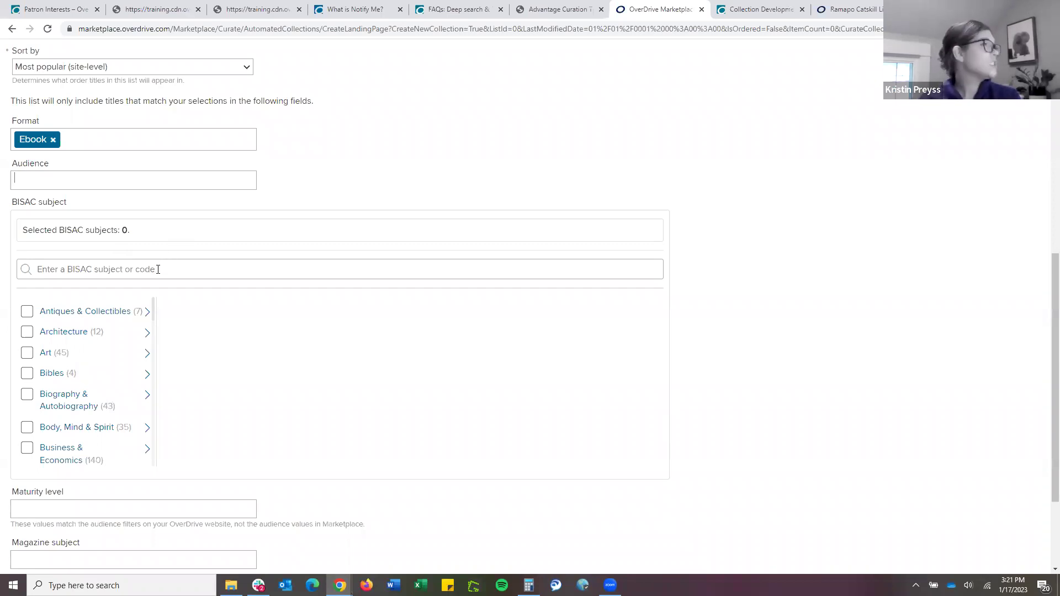
pyautogui.write('scifi')
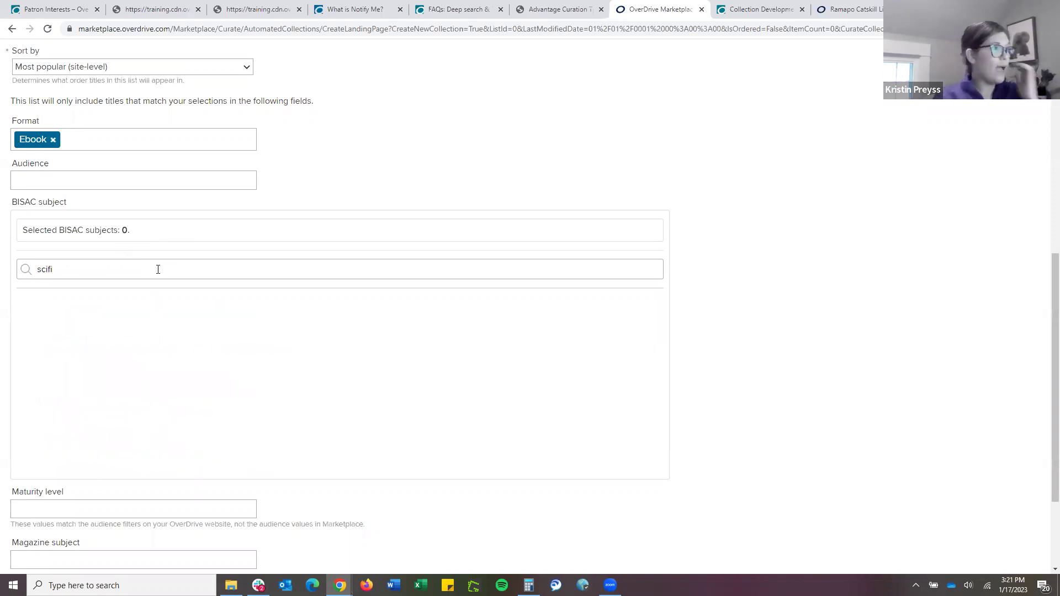
pyautogui.press('BackSpace')
pyautogui.press('BackSpace')
pyautogui.write('ence')
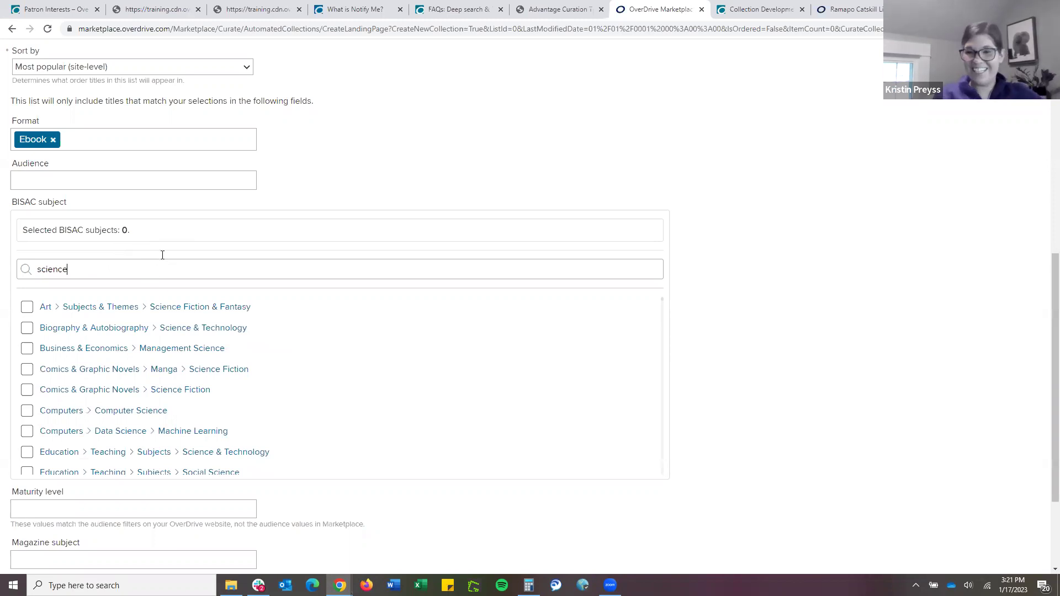
pyautogui.write(' fiction')
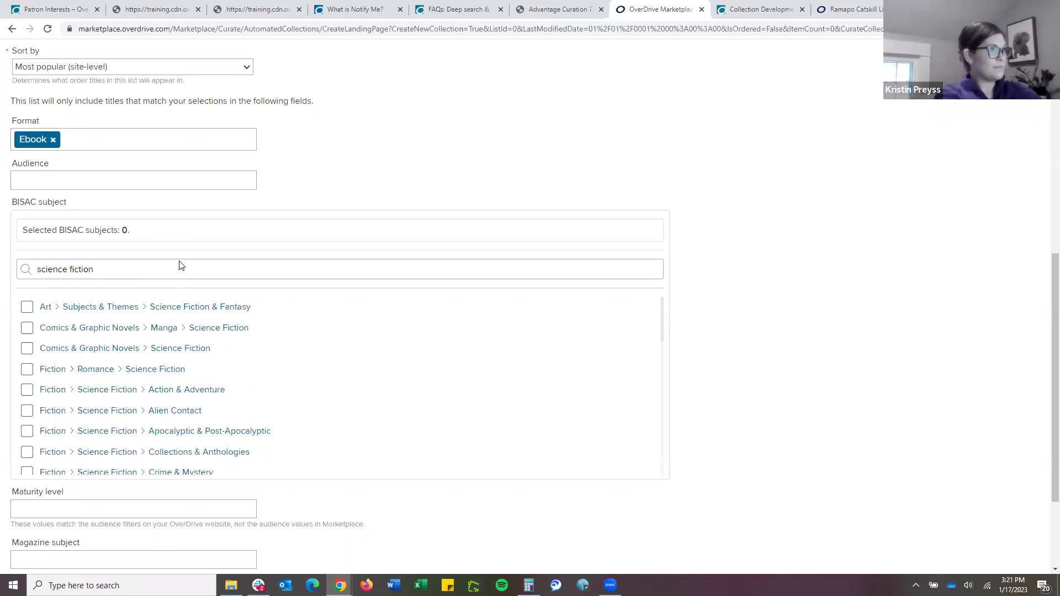
pyautogui.scroll(-1, 180, 266)
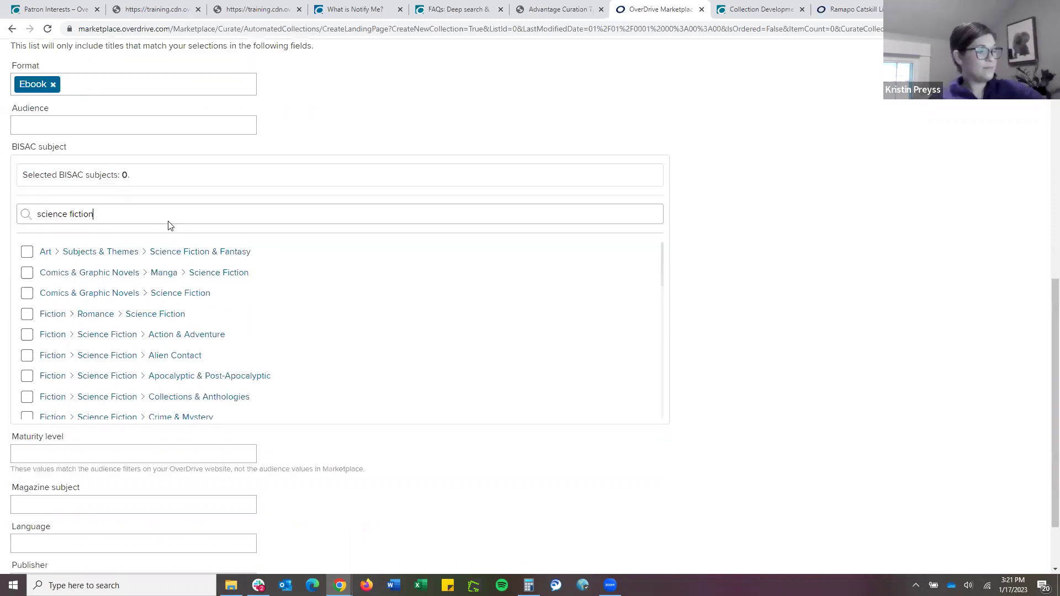
pyautogui.click(27, 335)
pyautogui.click(27, 417)
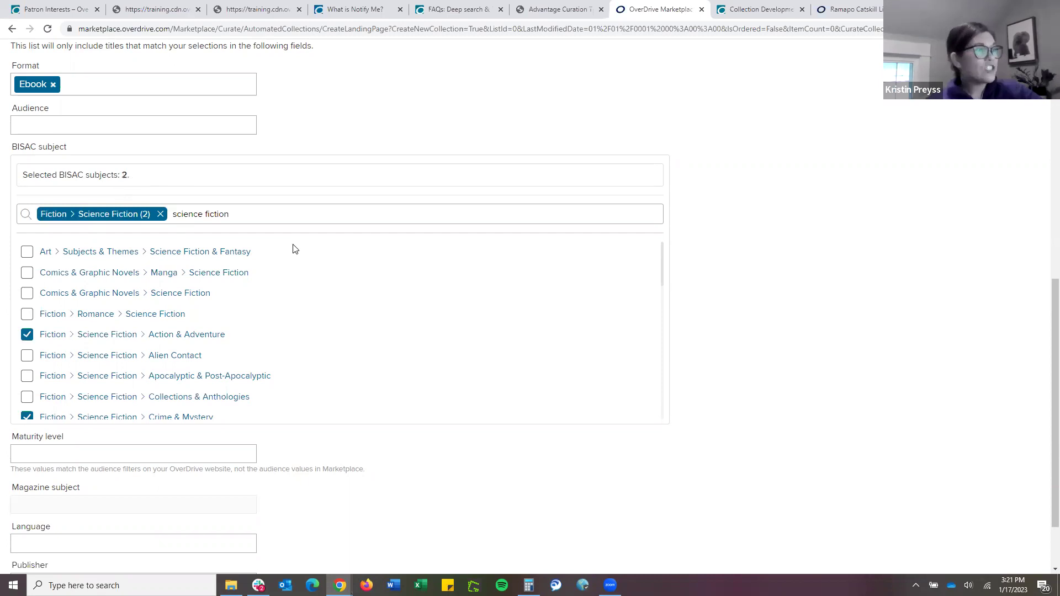
# Check the maturity level options without choosing one, and review the list's settings down to the maximum number of titles
pyautogui.scroll(-4, 194, 263)
pyautogui.scroll(-2, 431, 459)
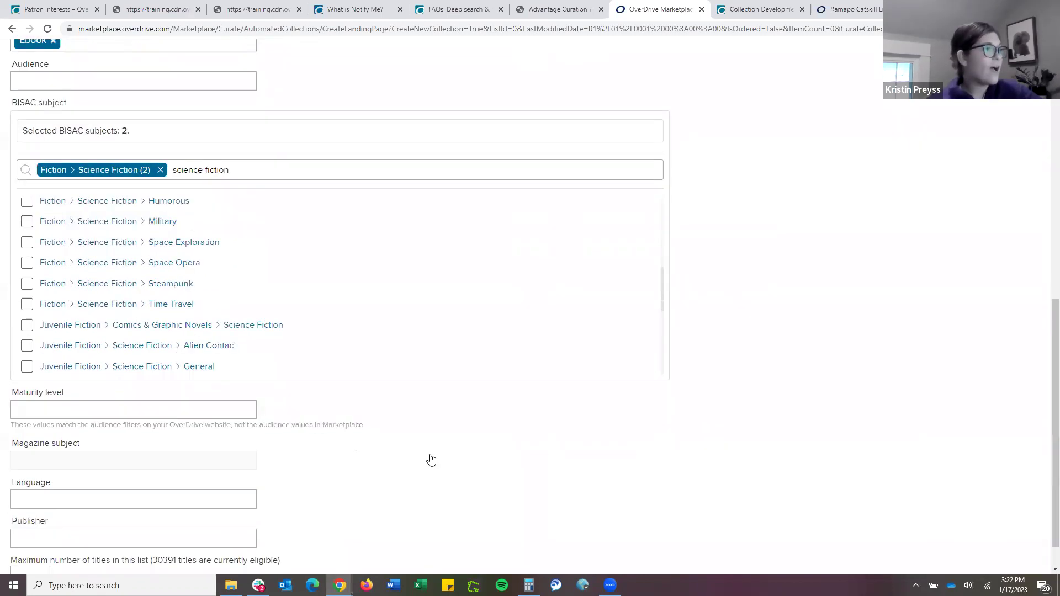
pyautogui.click(212, 380)
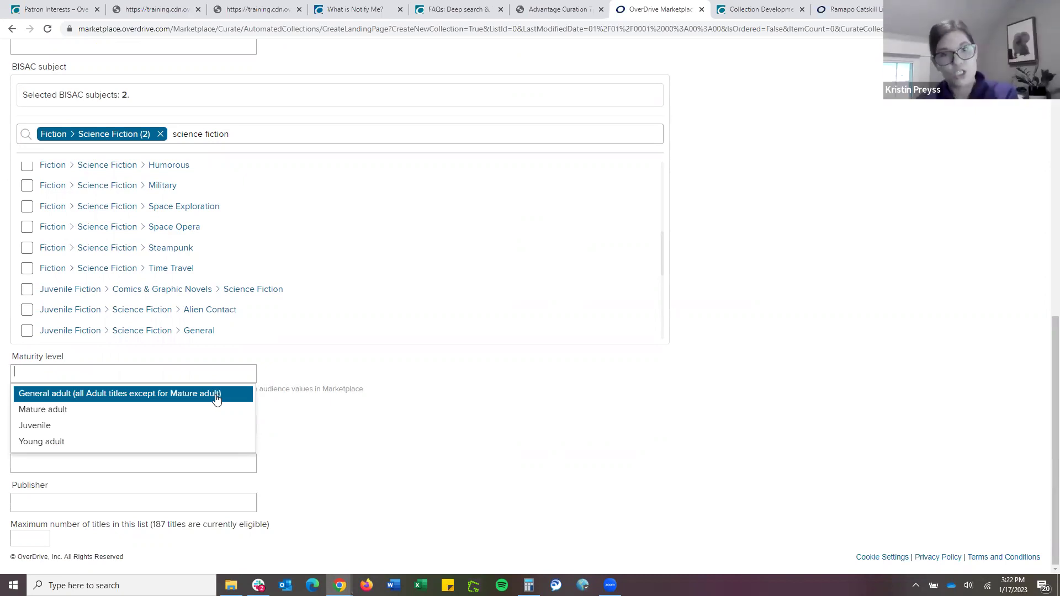
pyautogui.click(428, 436)
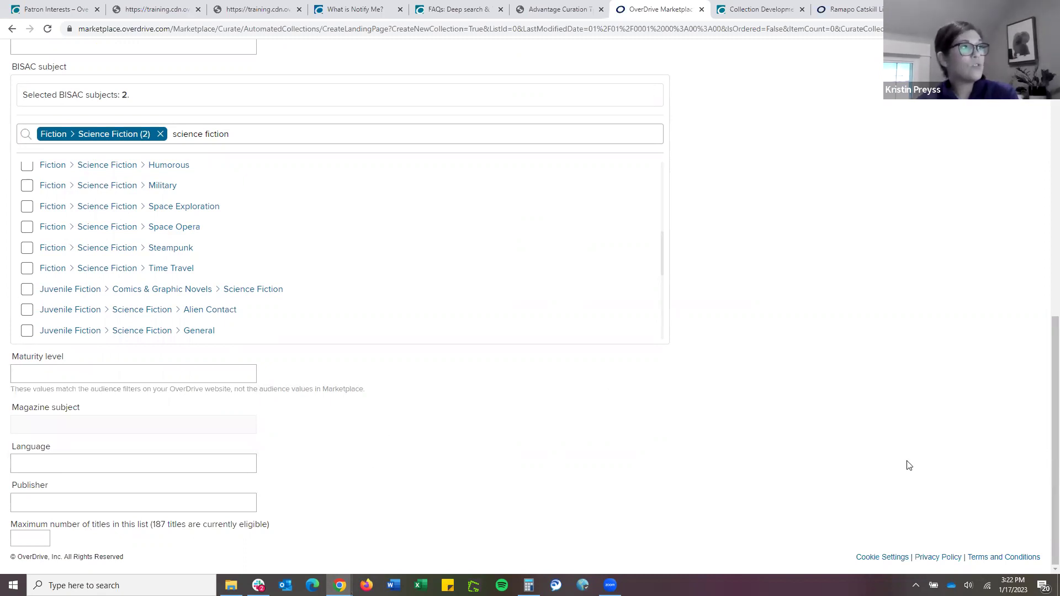
pyautogui.scroll(10, 848, 451)
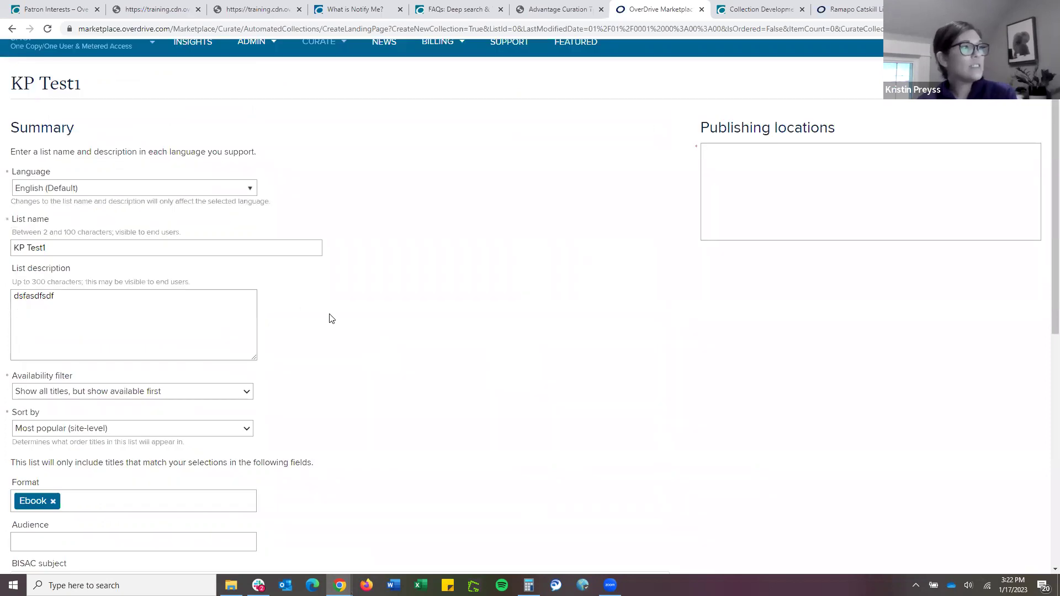
pyautogui.scroll(-5, 315, 312)
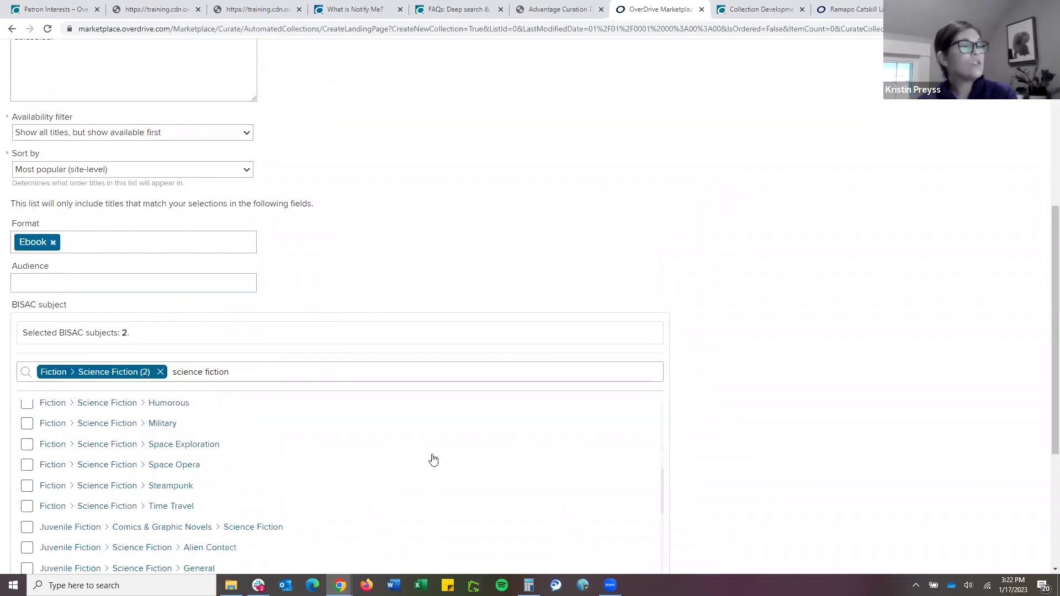
pyautogui.scroll(-10, 433, 460)
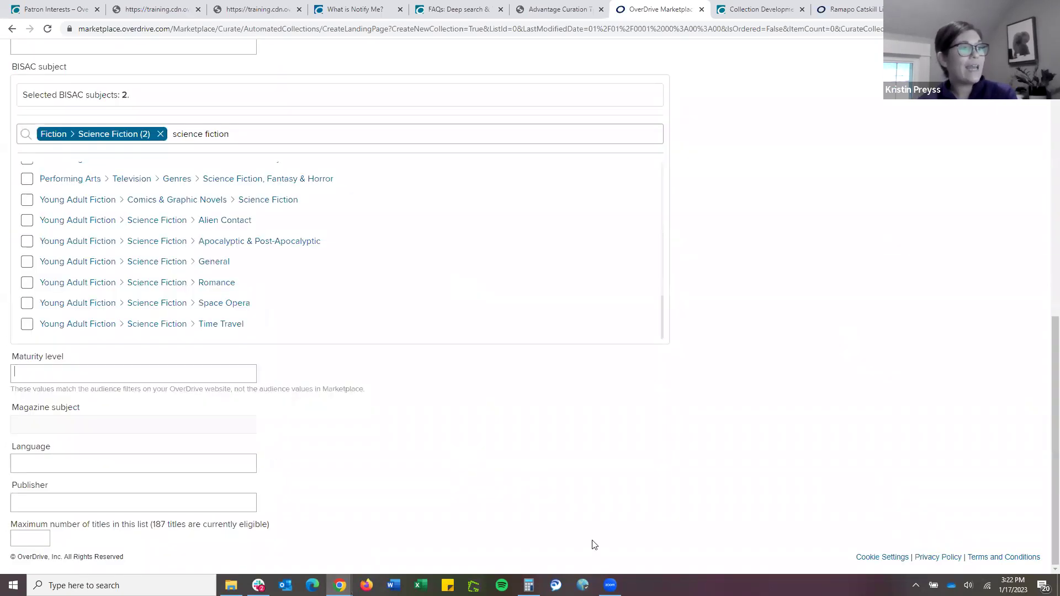
# Check how many titles are eligible, try a maximum of 50 titles for the automated list and clear that limit again
pyautogui.moveTo(152, 524); pyautogui.dragTo(269, 534)
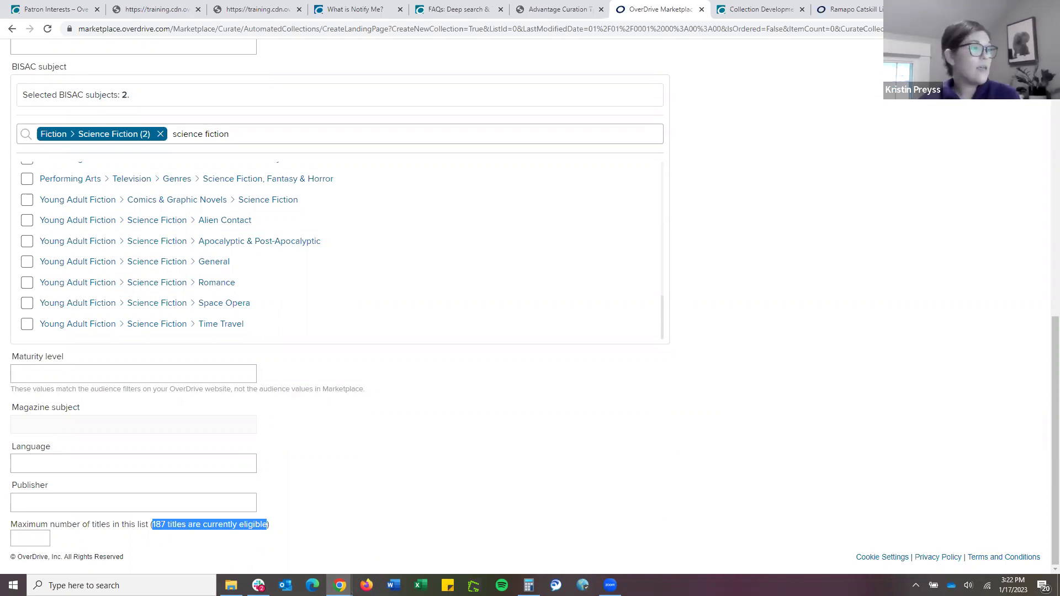
pyautogui.click(43, 533)
pyautogui.write('50')
pyautogui.click(121, 536)
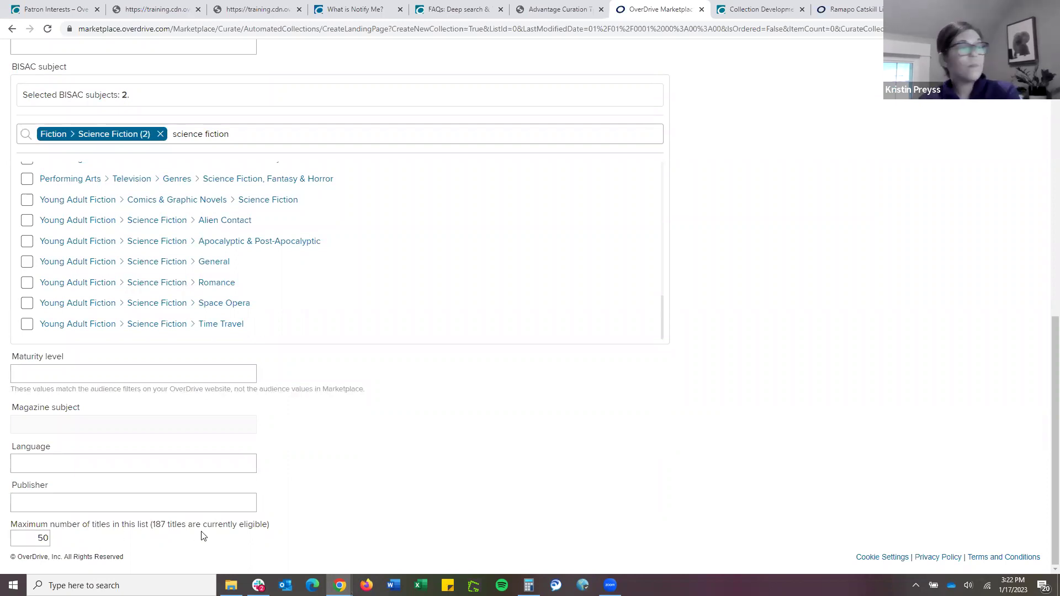
pyautogui.doubleClick(44, 538)
pyautogui.press('BackSpace')
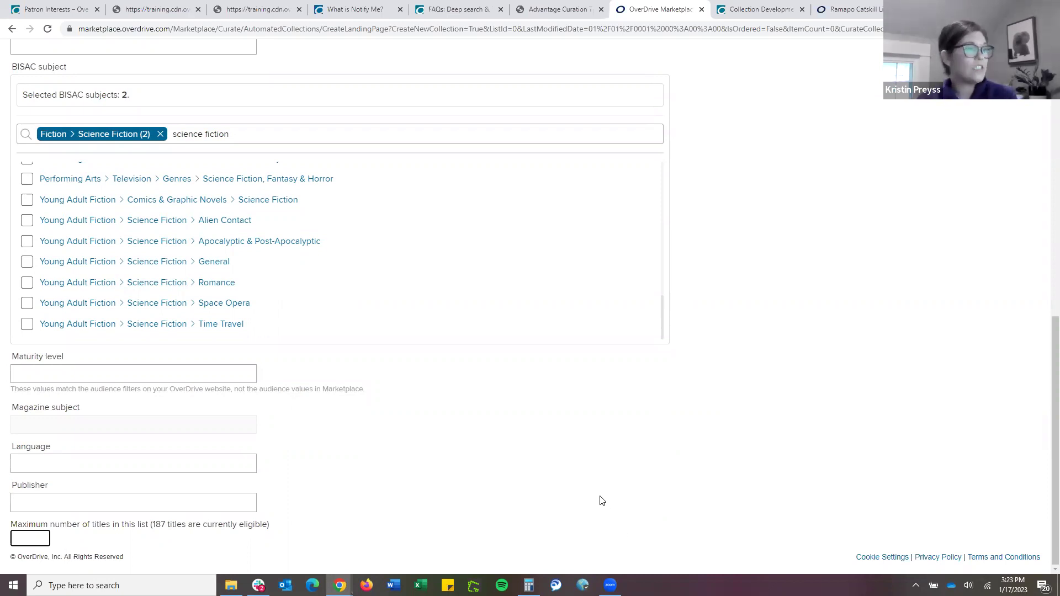
# Set the publishing location of the automated list KP Test1 to "Main site - Home page"
pyautogui.scroll(4, 875, 438)
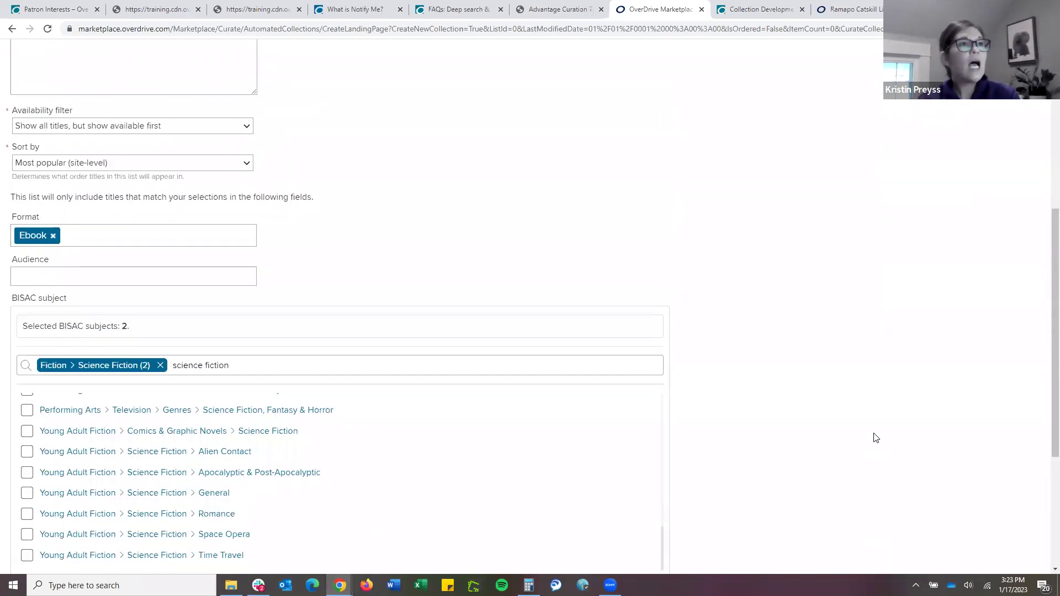
pyautogui.scroll(4, 875, 438)
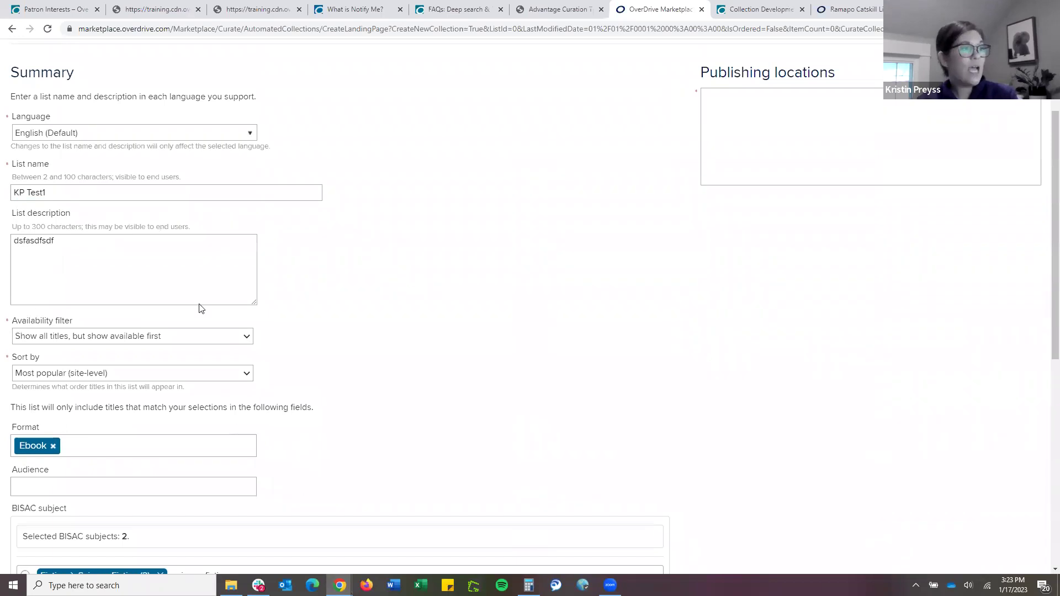
pyautogui.scroll(1, 398, 447)
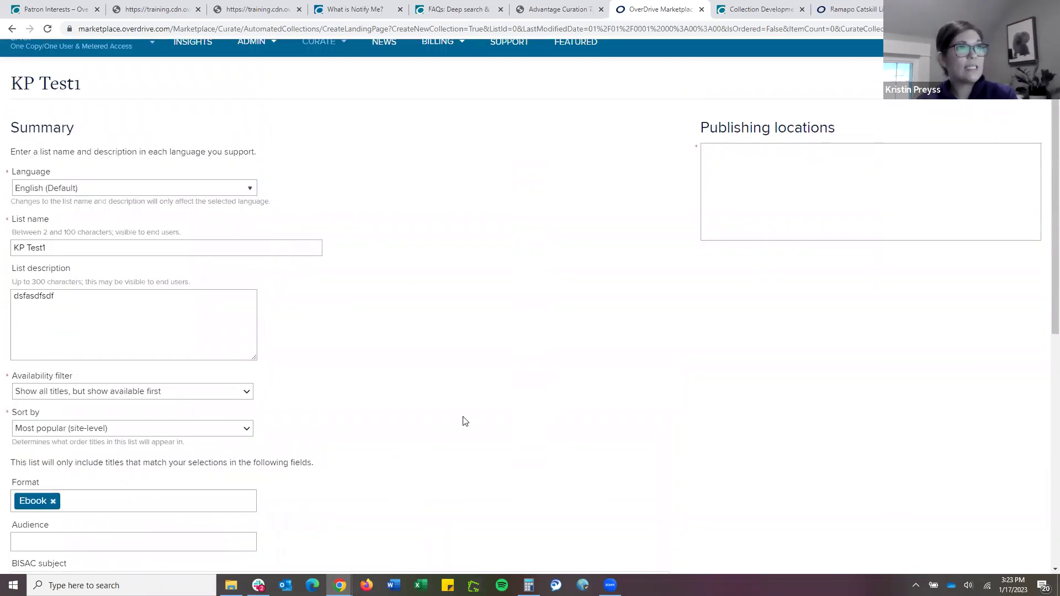
pyautogui.scroll(2, 670, 276)
pyautogui.click(773, 277)
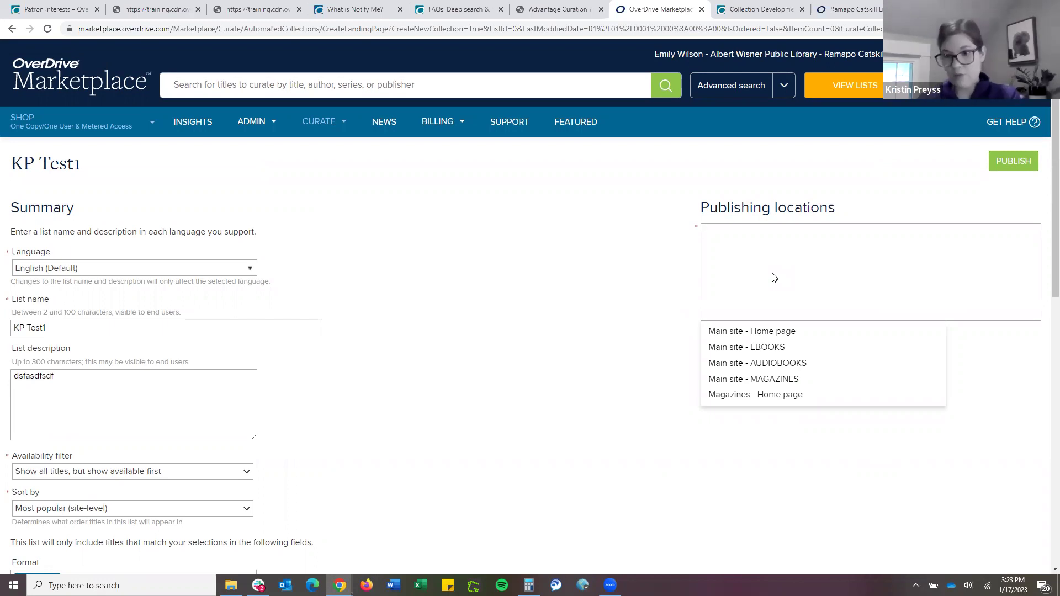
pyautogui.click(780, 333)
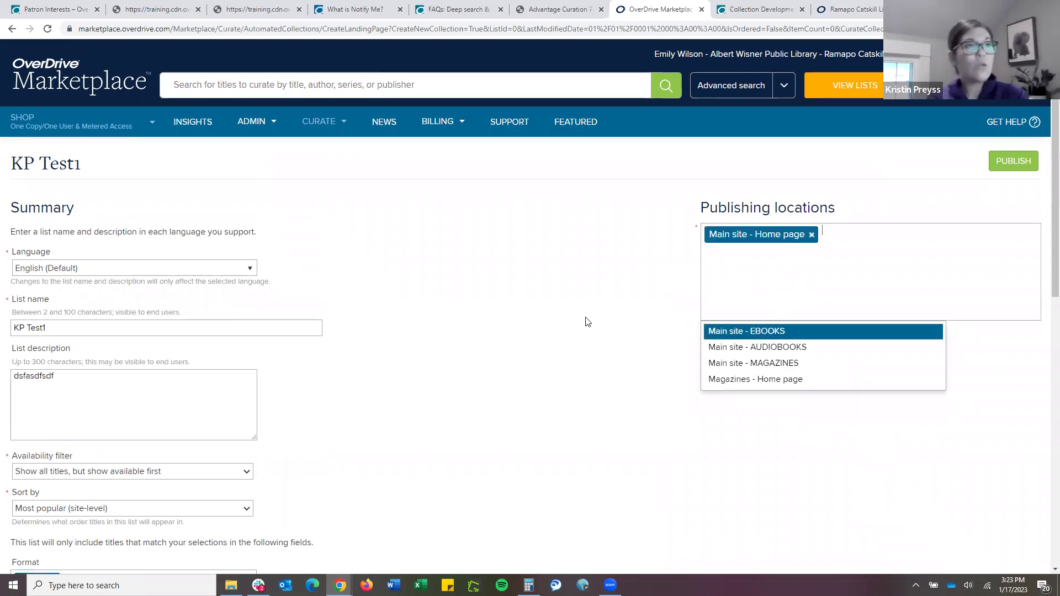
pyautogui.click(1006, 168)
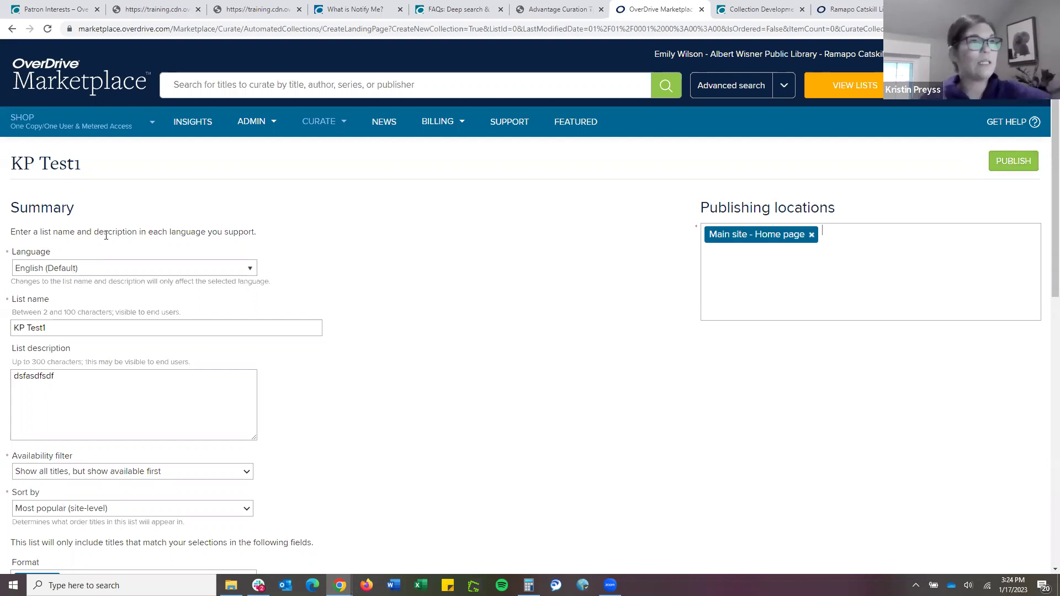
# Leave the automated list without publishing it, start a new standard list and compare the Curated and Automated type descriptions
pyautogui.click(11, 31)
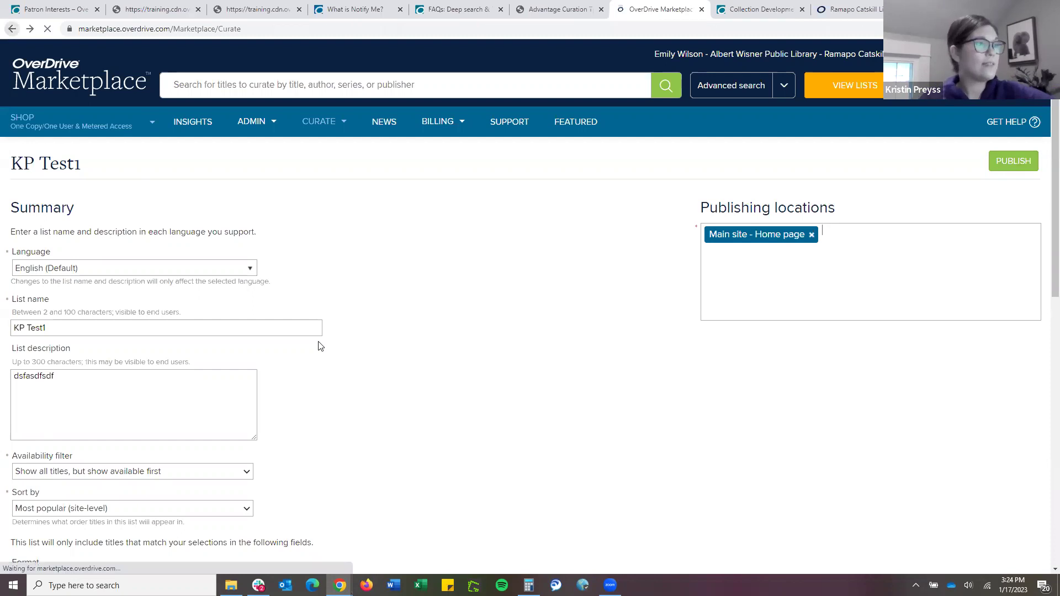
pyautogui.click(70, 283)
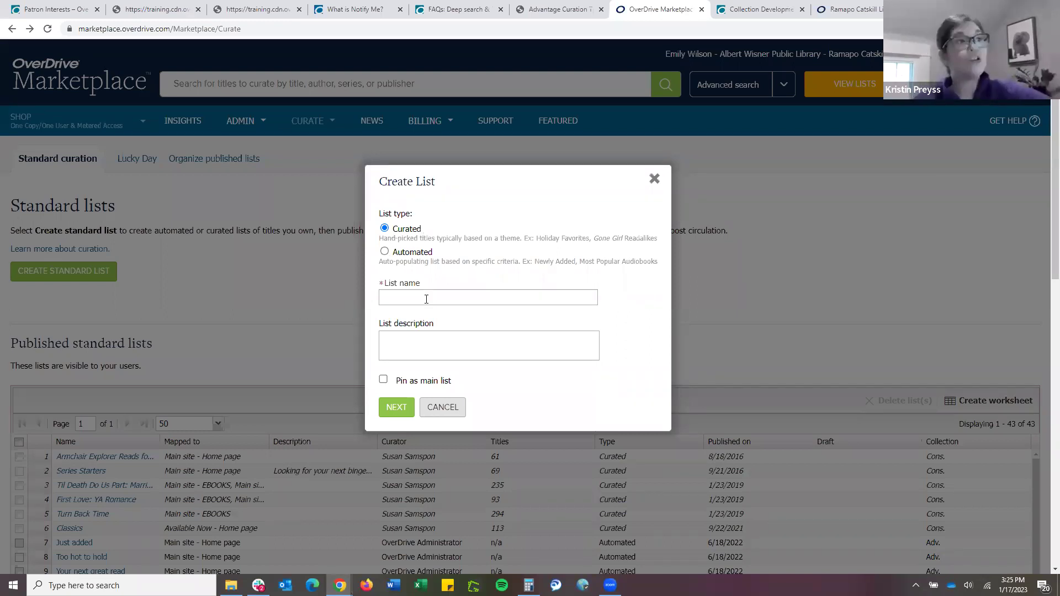
pyautogui.moveTo(383, 238); pyautogui.dragTo(631, 237)
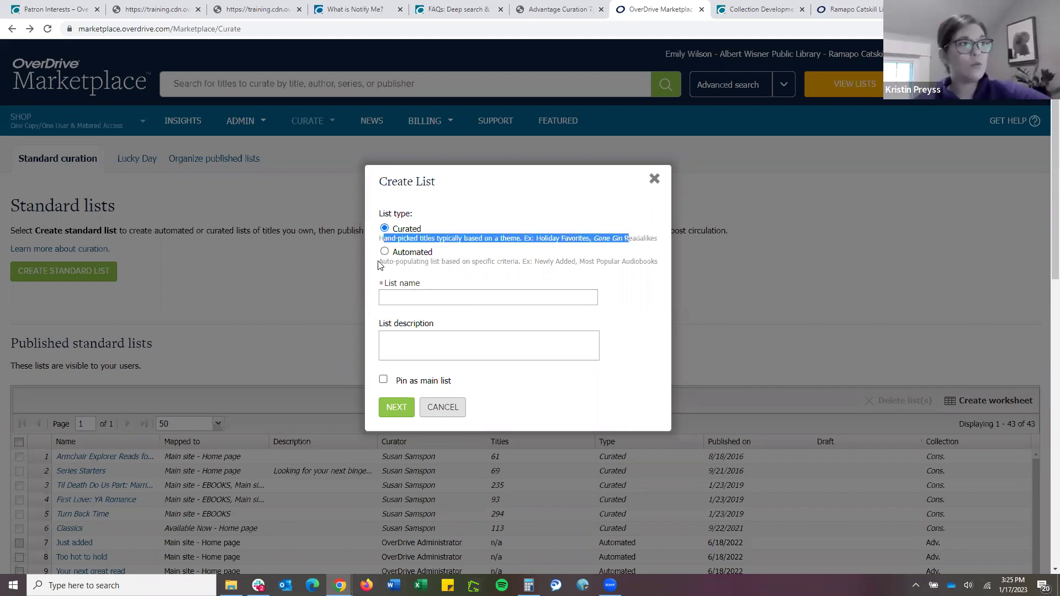
pyautogui.moveTo(379, 262); pyautogui.dragTo(513, 255)
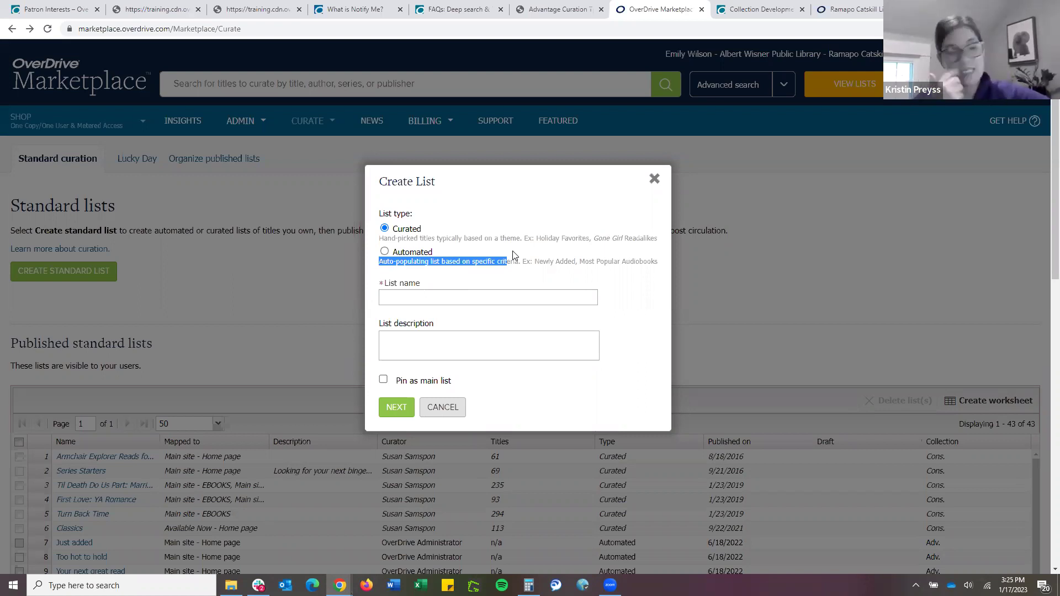
pyautogui.moveTo(427, 239); pyautogui.dragTo(530, 240)
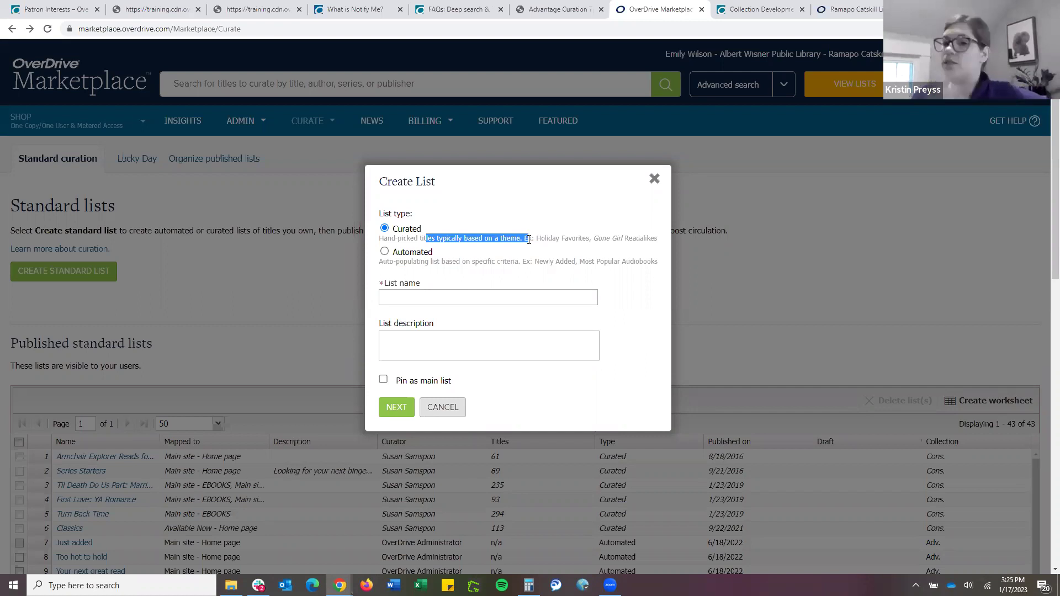
# Create a curated list named "test" with the description "sdfsdf" and pin it as the main list
pyautogui.click(455, 298)
pyautogui.write('test')
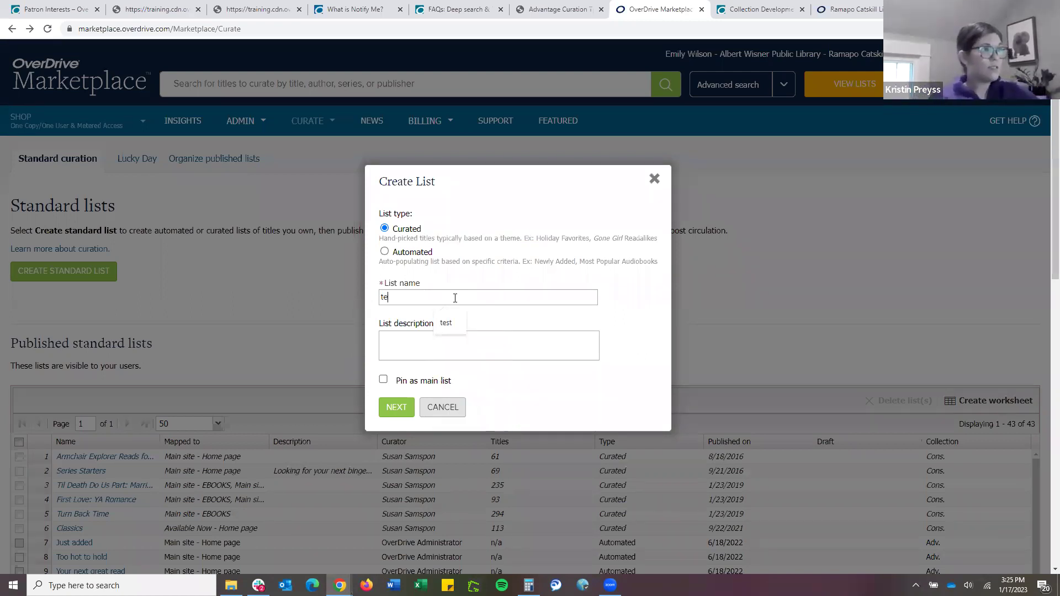
pyautogui.click(451, 352)
pyautogui.write('sdfsdf')
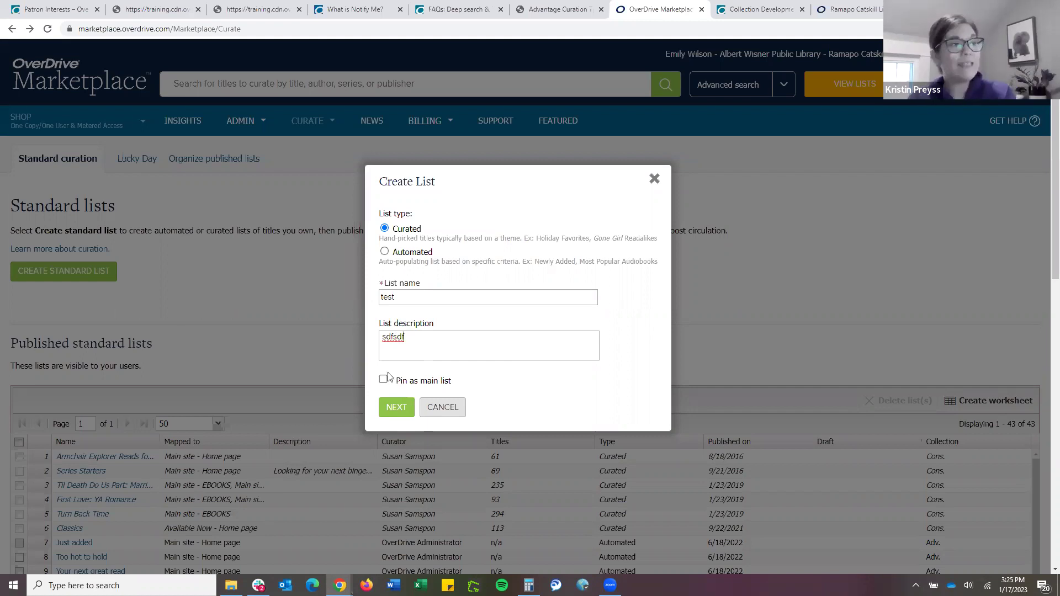
pyautogui.click(384, 381)
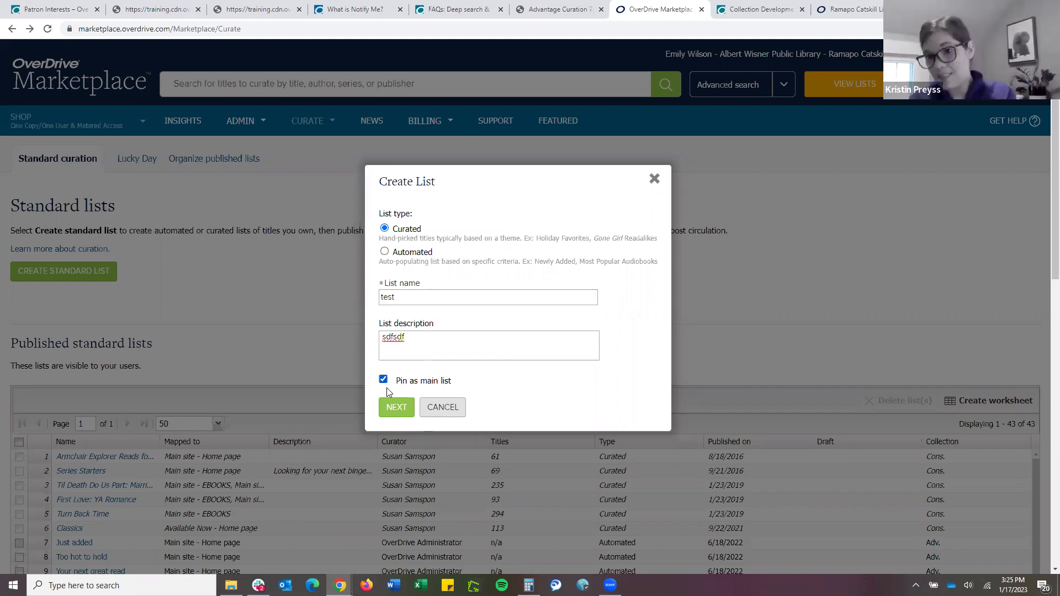
pyautogui.click(397, 416)
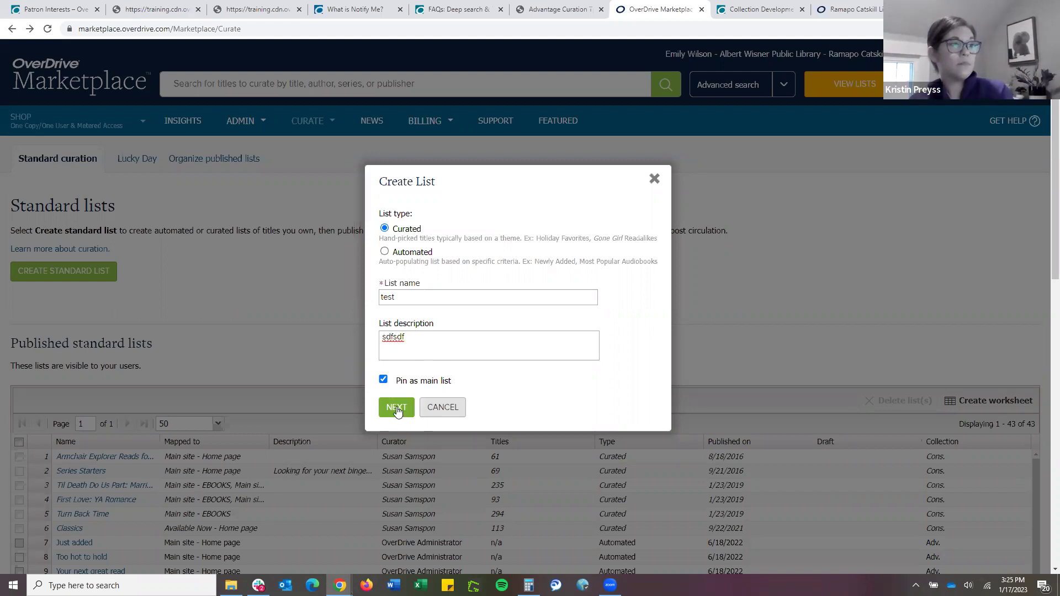
pyautogui.click(398, 411)
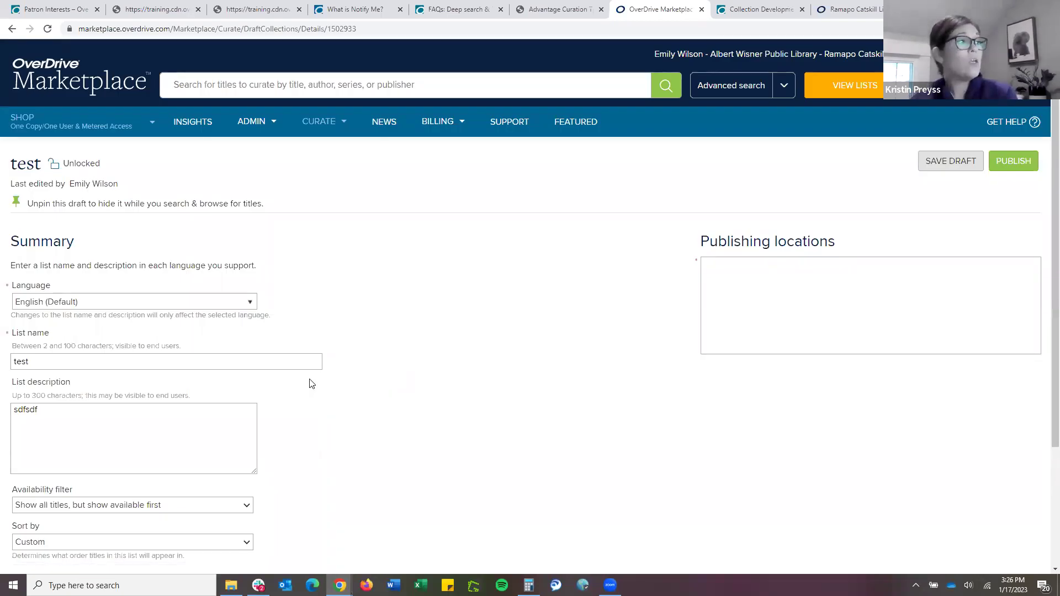
# Keep the curated list's availability filter at "Show all titles, but show available first" and set its sort order to Random
pyautogui.scroll(-3, 264, 380)
pyautogui.click(202, 352)
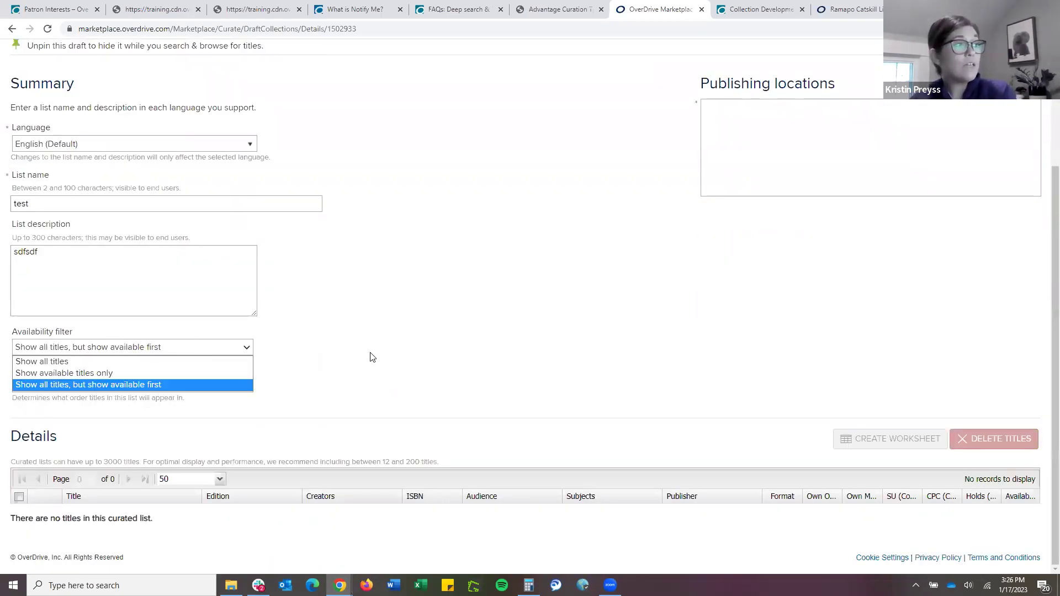
pyautogui.click(176, 388)
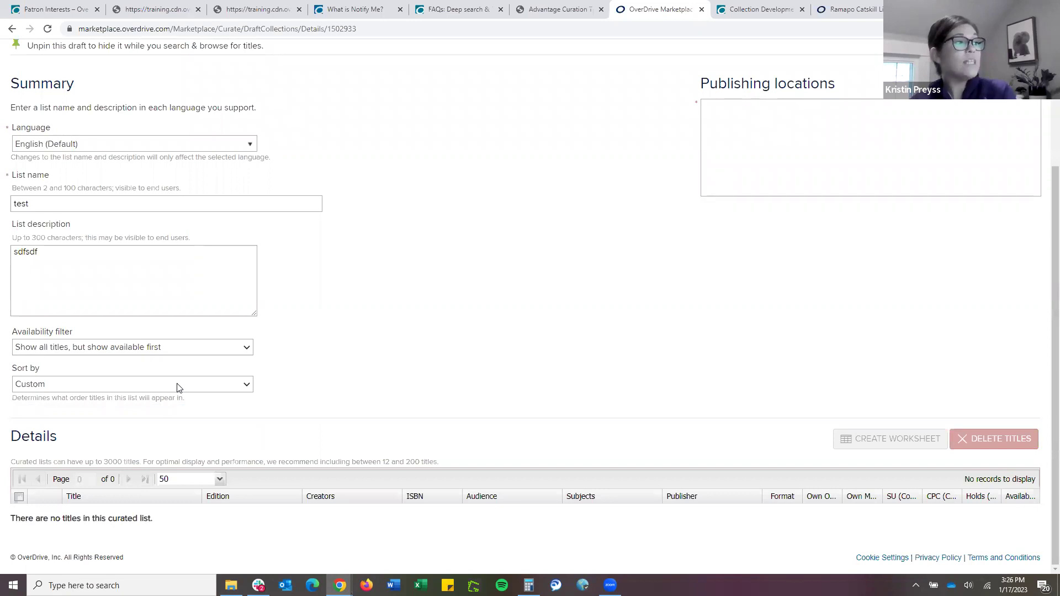
pyautogui.click(178, 386)
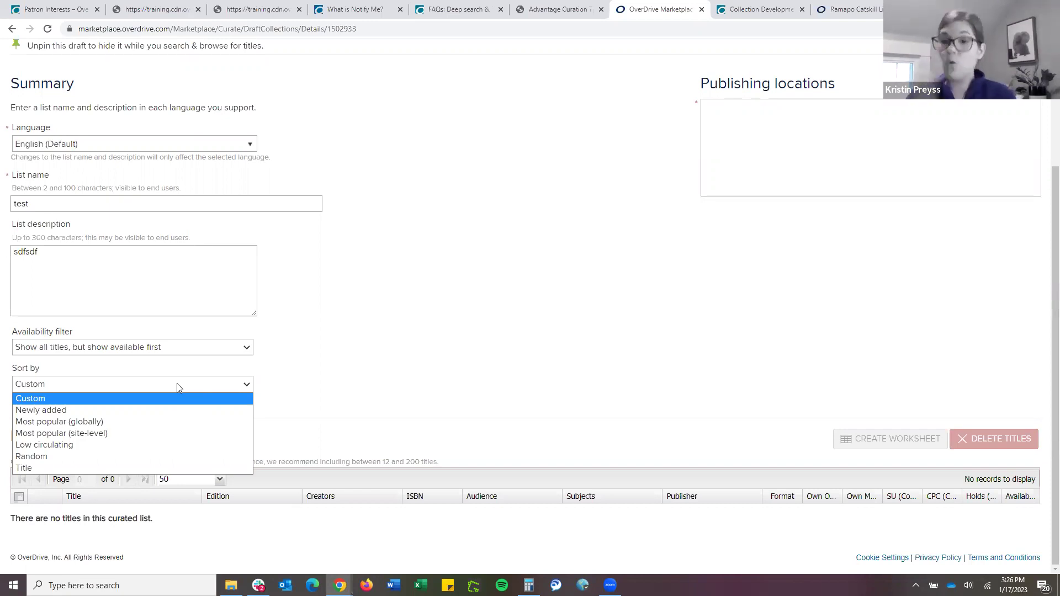
pyautogui.press('Down')
pyautogui.press('Down')
pyautogui.press('Down')
pyautogui.press('Down')
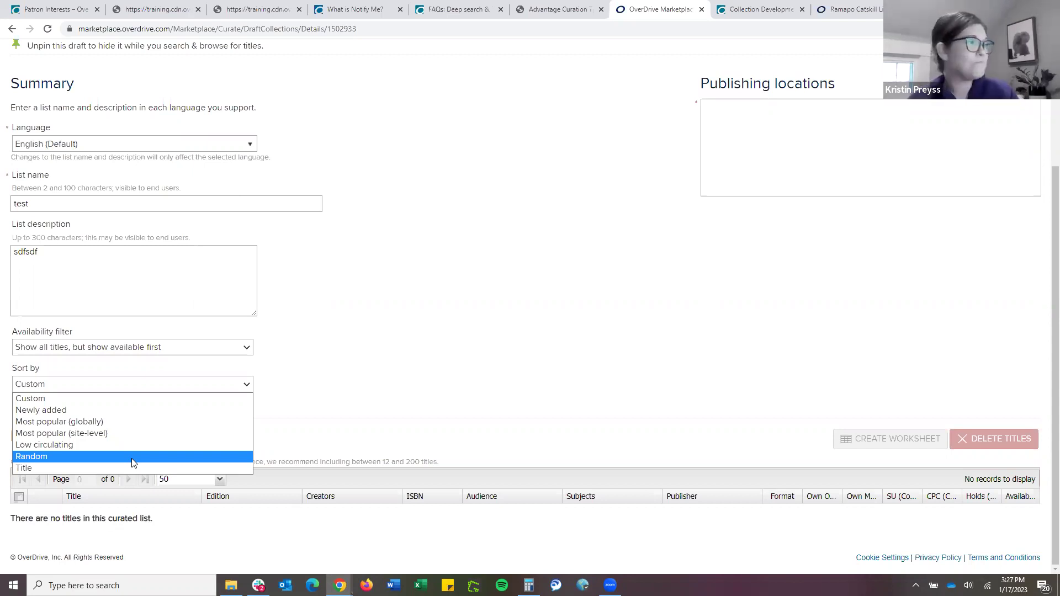
pyautogui.click(122, 457)
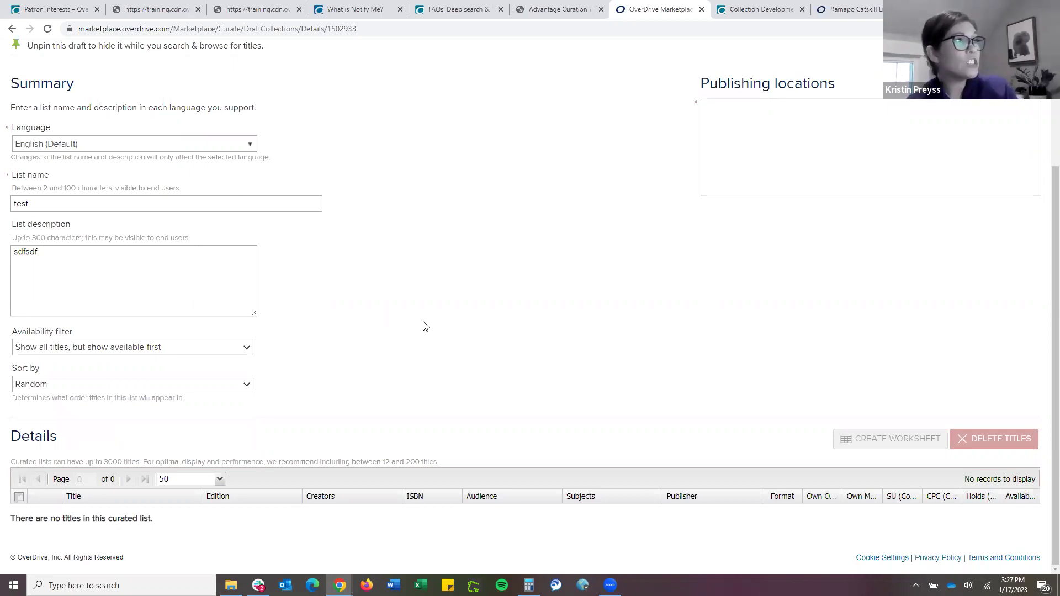
pyautogui.scroll(1, 426, 325)
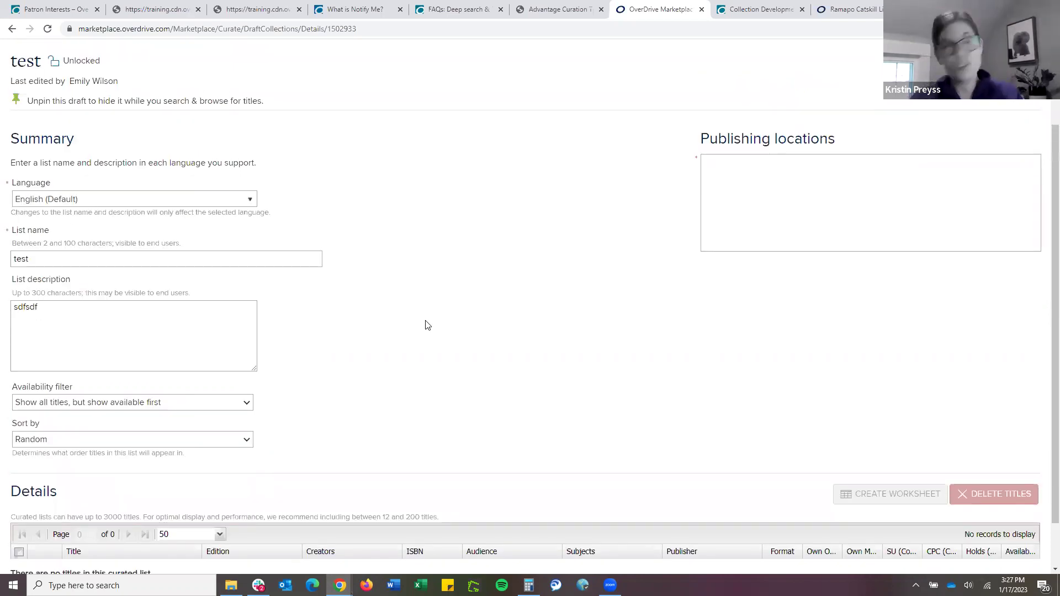
pyautogui.scroll(2, 424, 320)
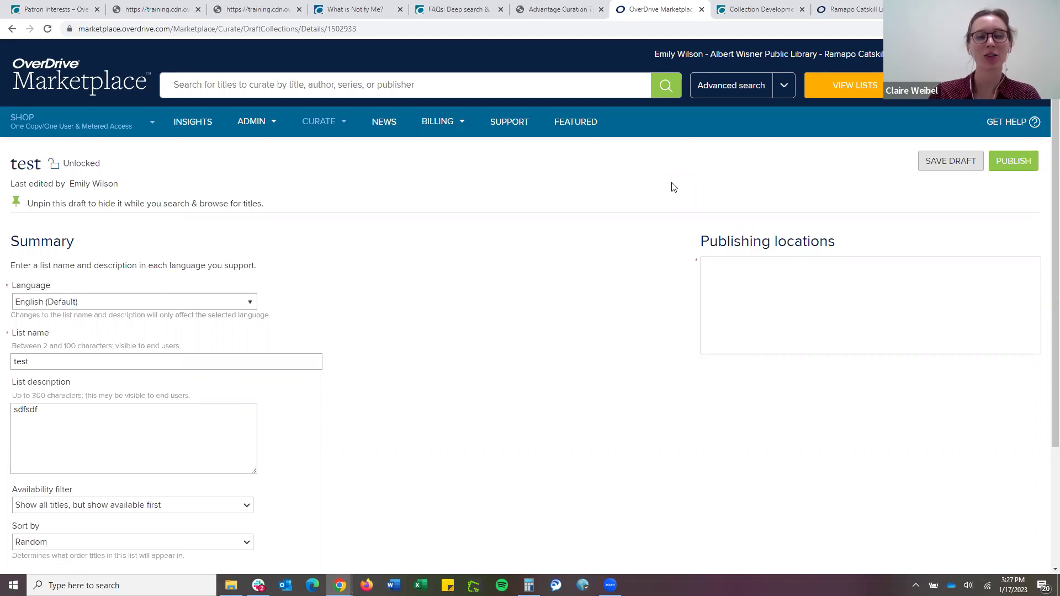
# Switch to the OverDrive Resource Center's recommended lists and browse the Trending Topics lists down to Book Clubs
pyautogui.click(760, 7)
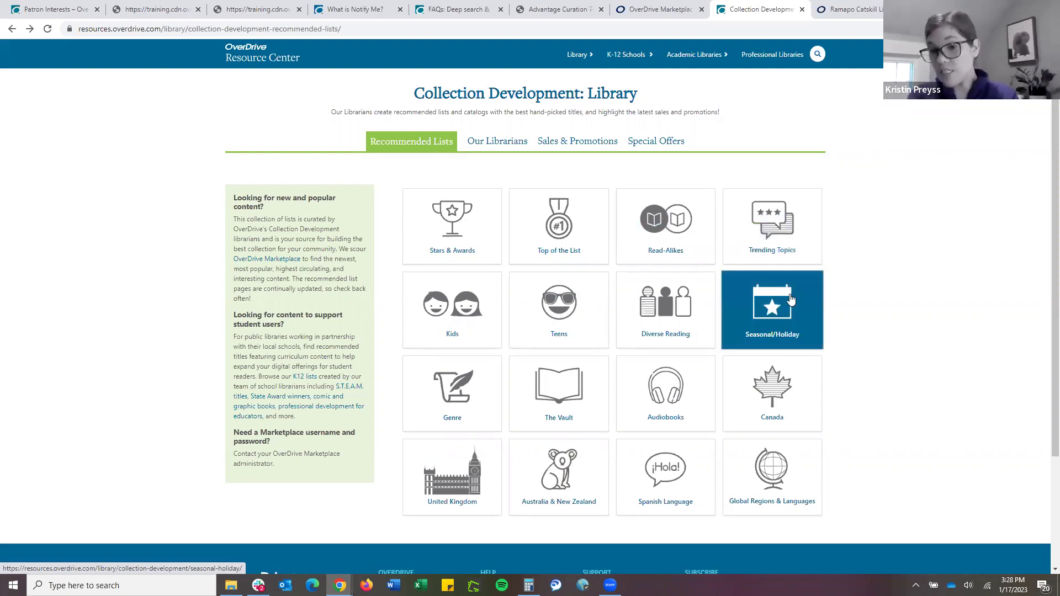
pyautogui.click(771, 248)
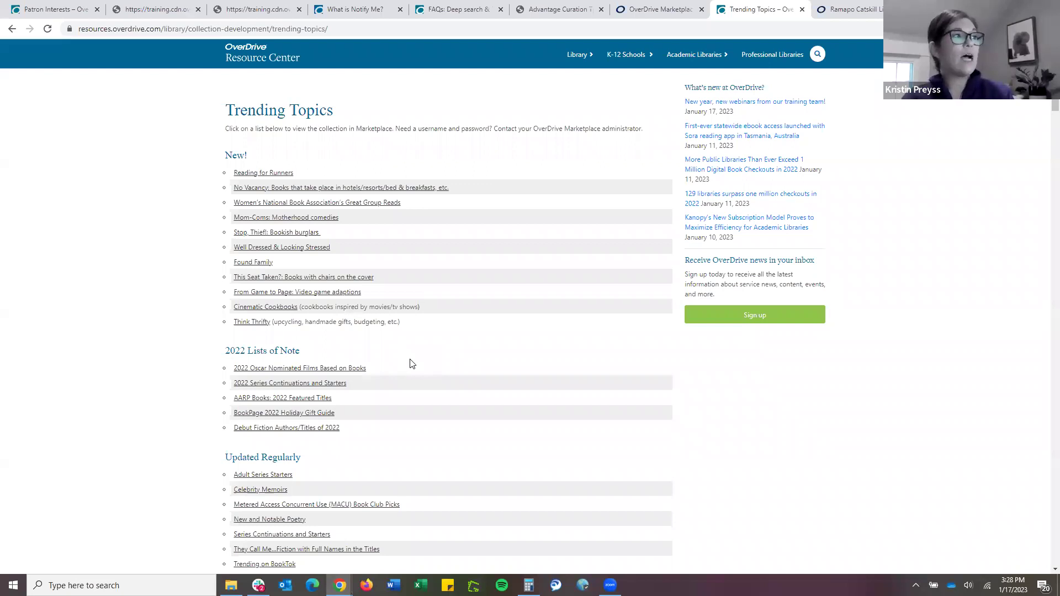
pyautogui.scroll(-4, 410, 363)
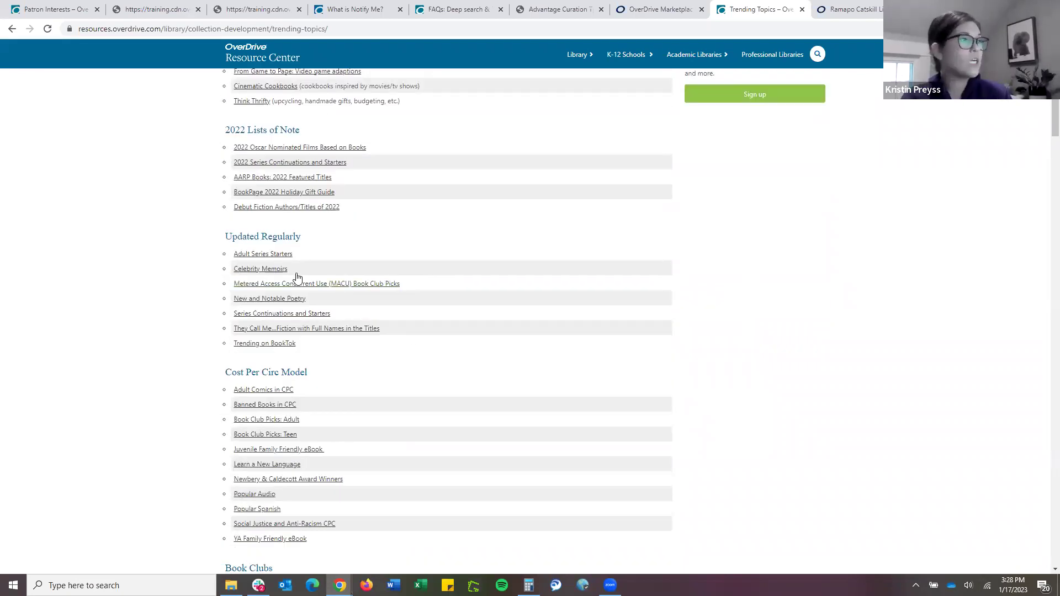
pyautogui.scroll(-3, 363, 291)
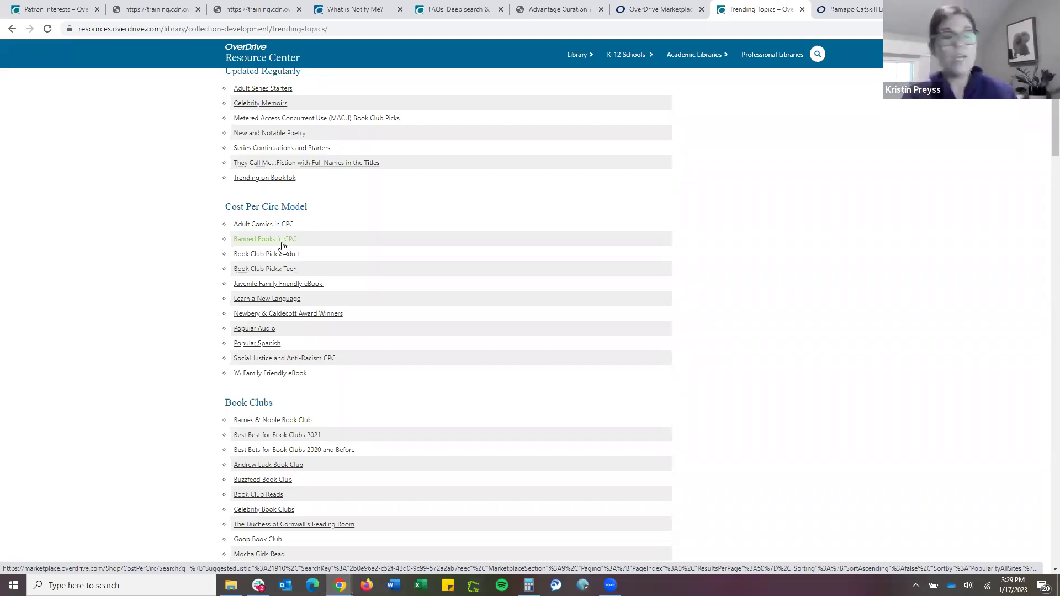
pyautogui.scroll(-1, 349, 298)
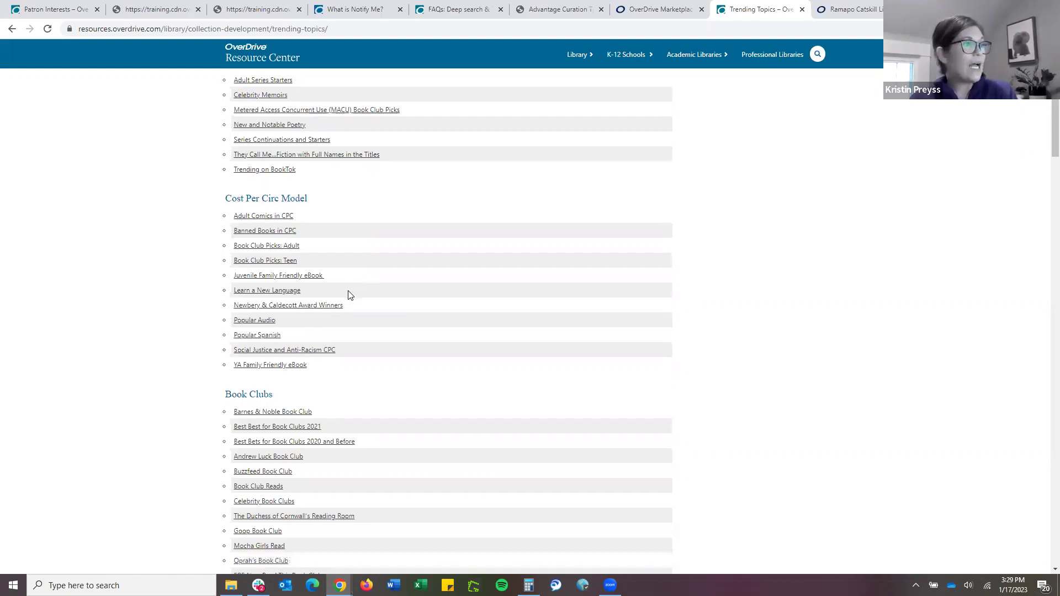
pyautogui.scroll(-1, 349, 295)
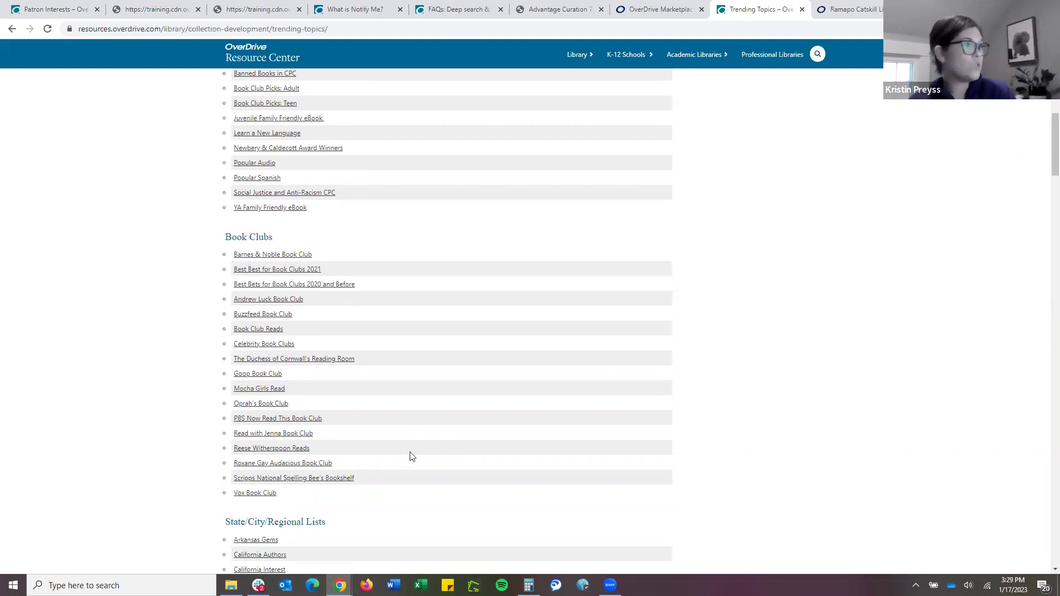
# Open the Reese Witherspoon Reads list in Marketplace and replace "OneCopyOneUserAndMeteredAccess" with "curate" in its web address to load it for curation
pyautogui.click(275, 454)
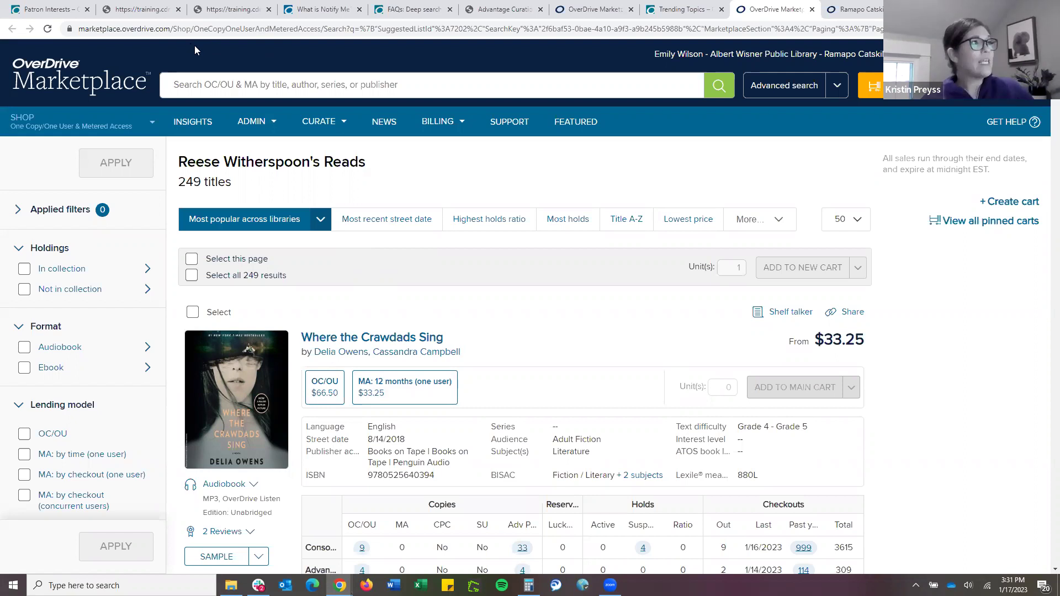
pyautogui.click(194, 29)
pyautogui.moveTo(194, 29); pyautogui.dragTo(413, 136)
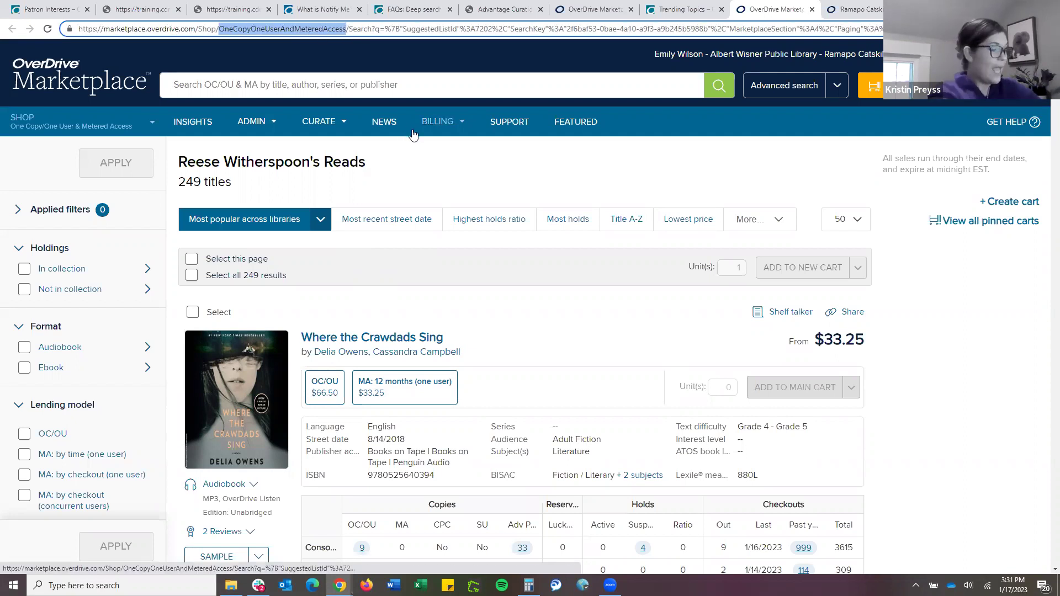
pyautogui.write('curate')
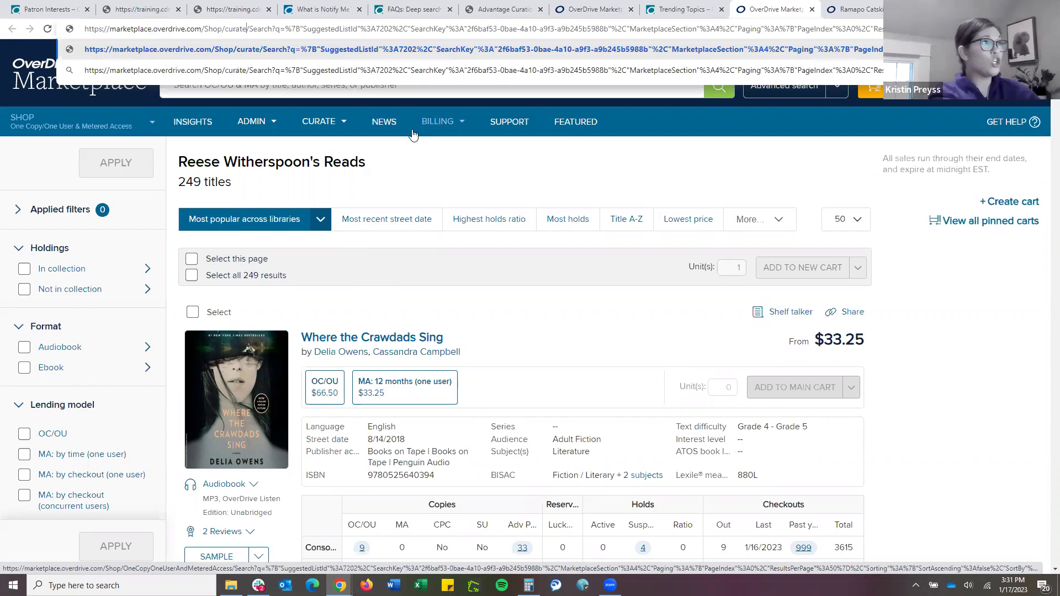
pyautogui.press('Return')
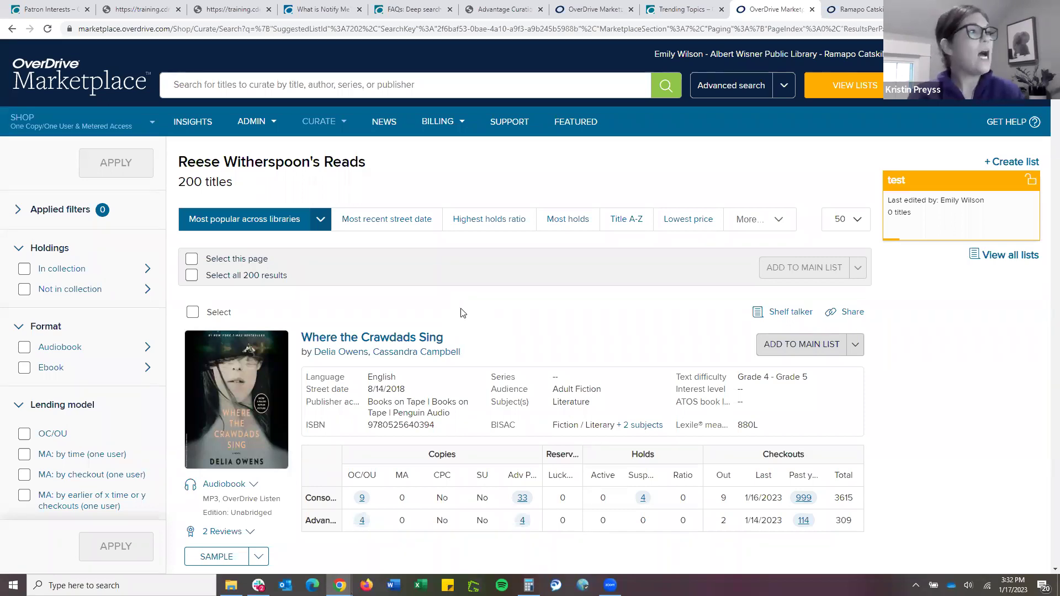
# Add all results of Reese Witherspoon's Reads to the main list "test" and open that list's draft
pyautogui.click(191, 278)
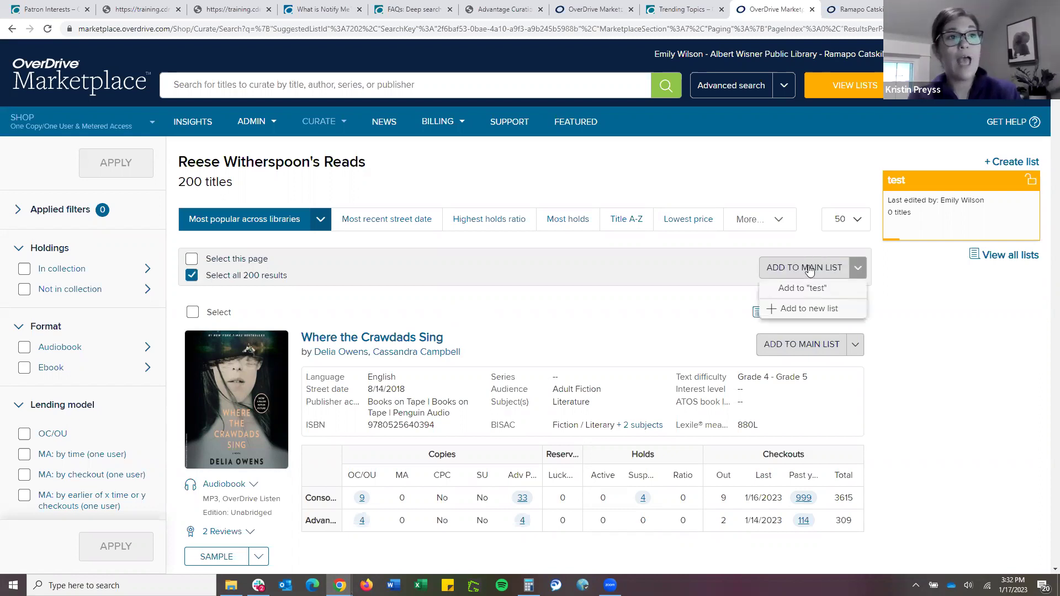
pyautogui.click(808, 269)
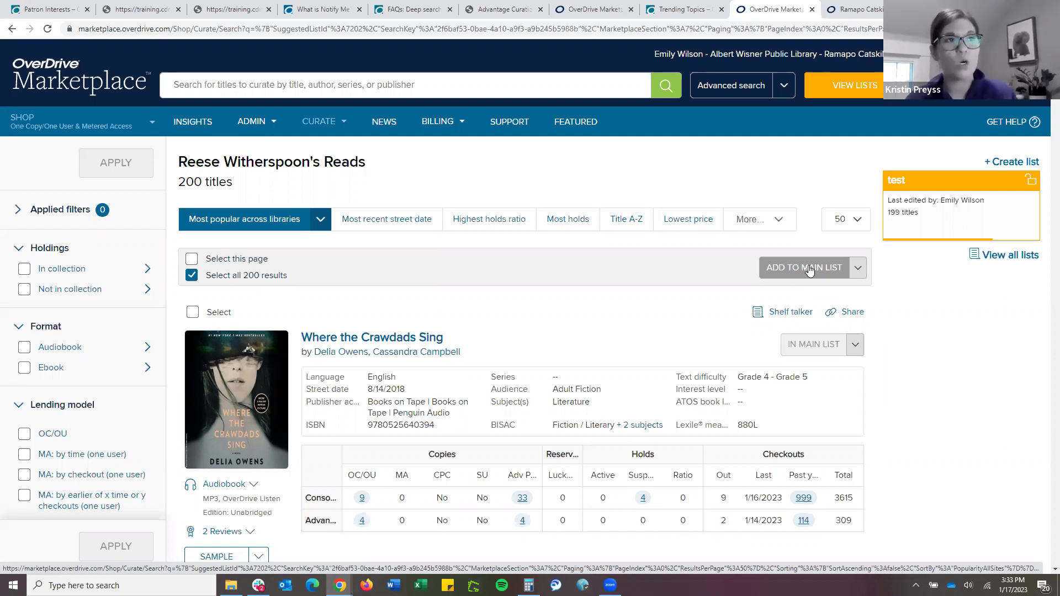
pyautogui.click(815, 270)
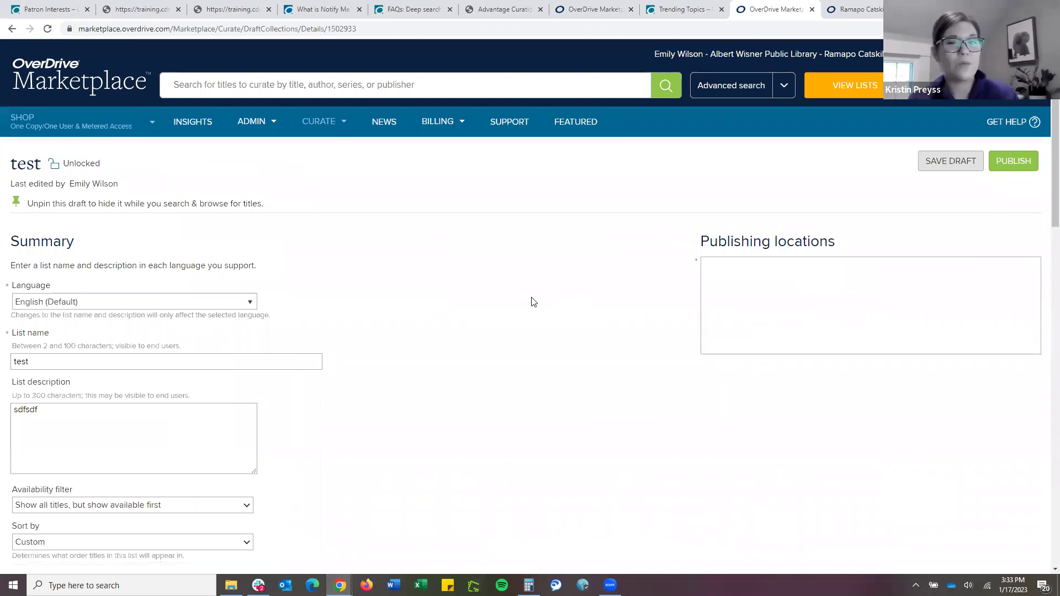
# Set the publishing location of the "test" list to "Main site - Home page"
pyautogui.click(741, 287)
pyautogui.click(764, 367)
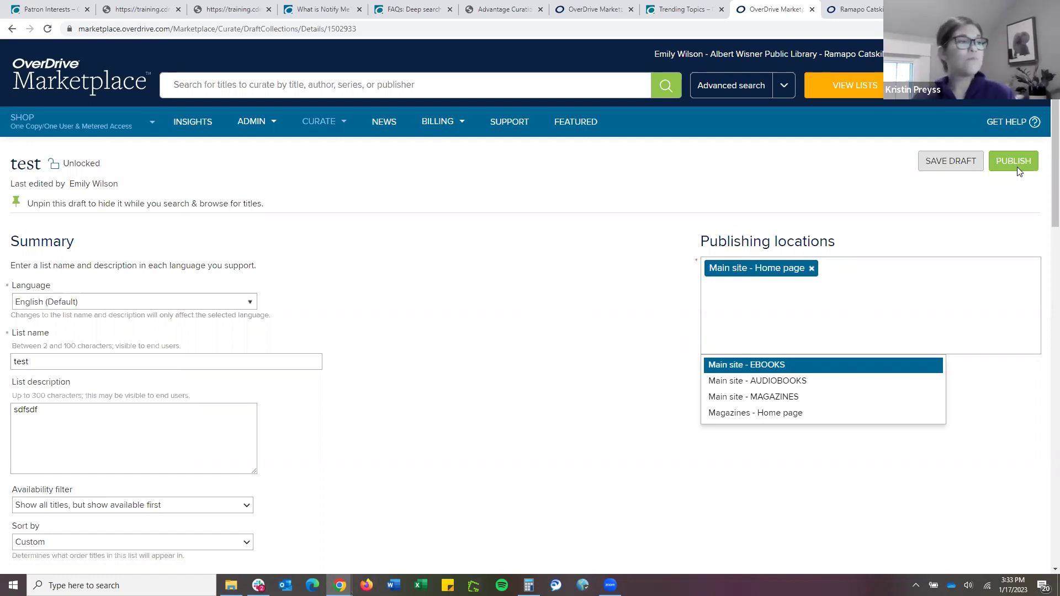
pyautogui.click(558, 331)
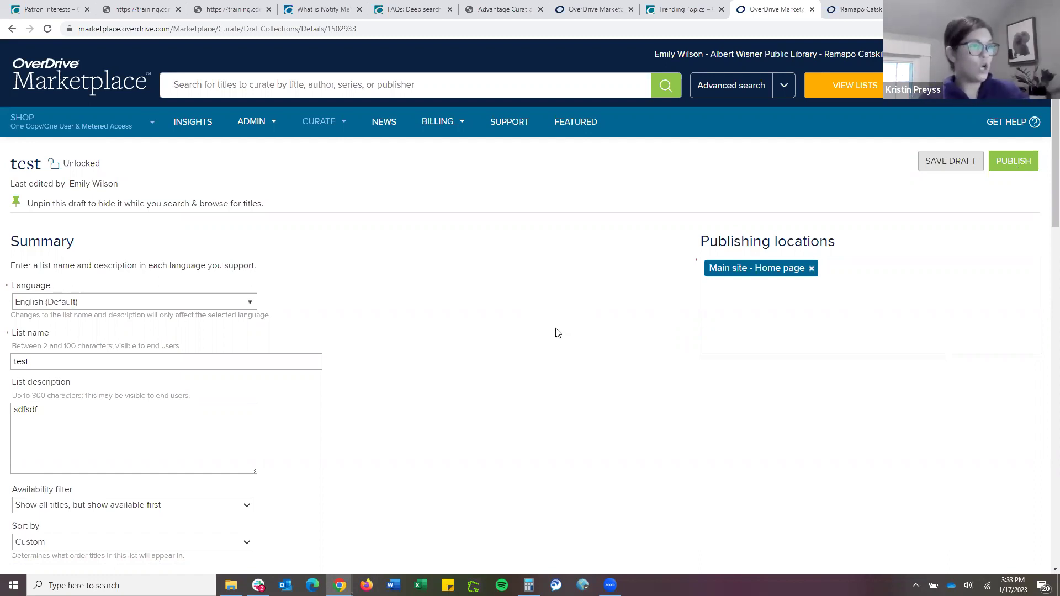
# Move the unabridged edition of "The Last Thing He Told Me" to third place in the draft's title order
pyautogui.scroll(-1, 558, 331)
pyautogui.scroll(-5, 557, 332)
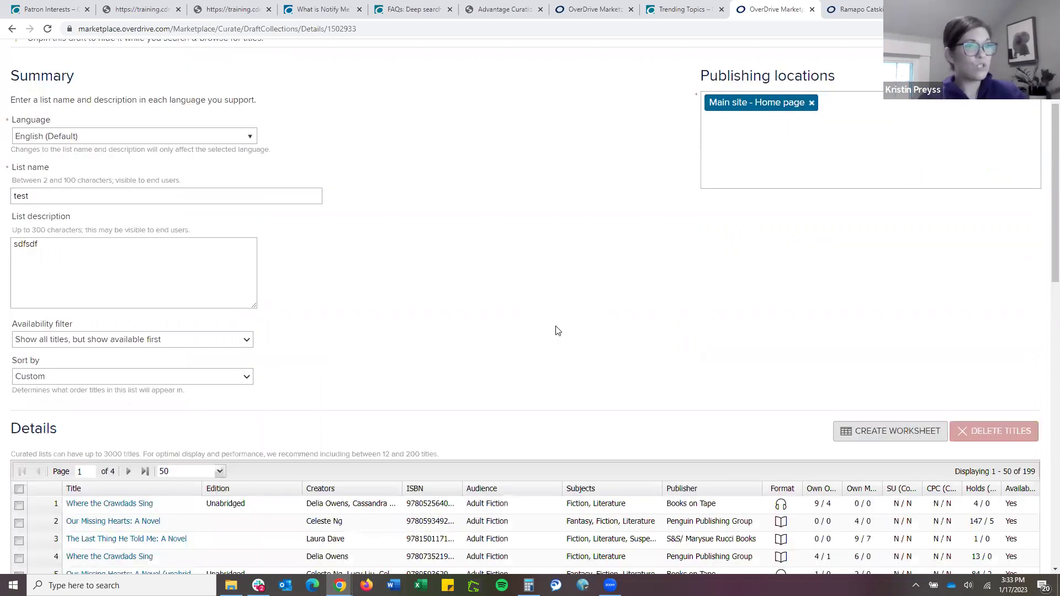
pyautogui.scroll(-3, 557, 331)
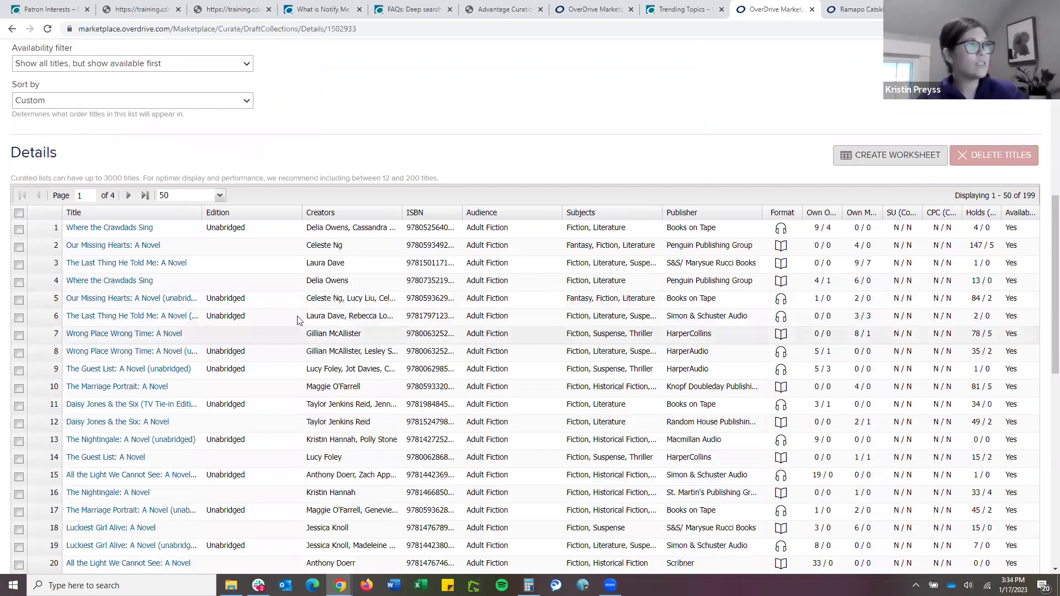
pyautogui.moveTo(270, 262); pyautogui.dragTo(269, 298)
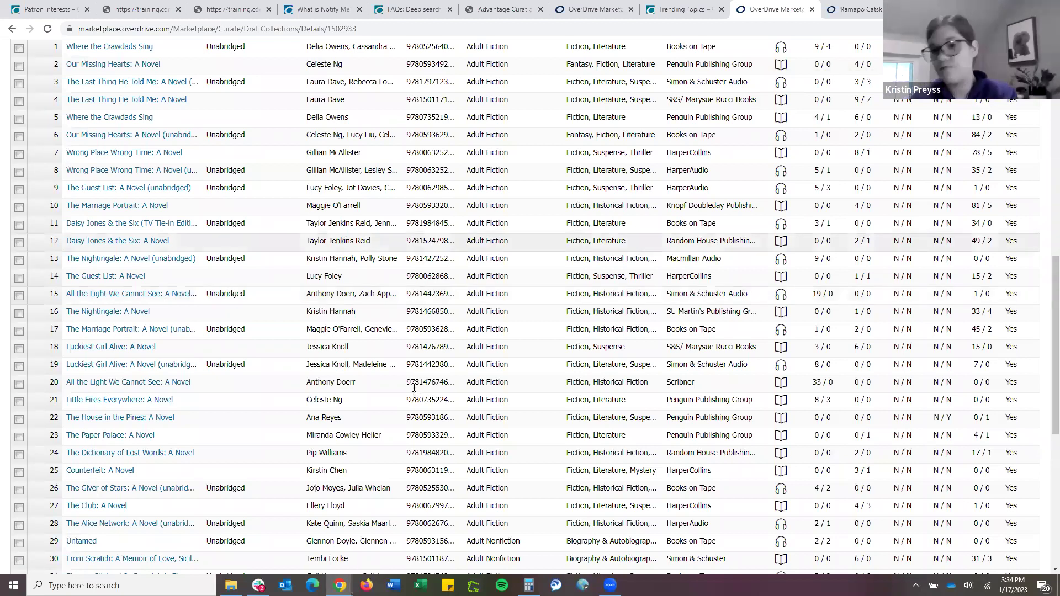
pyautogui.scroll(2, 414, 392)
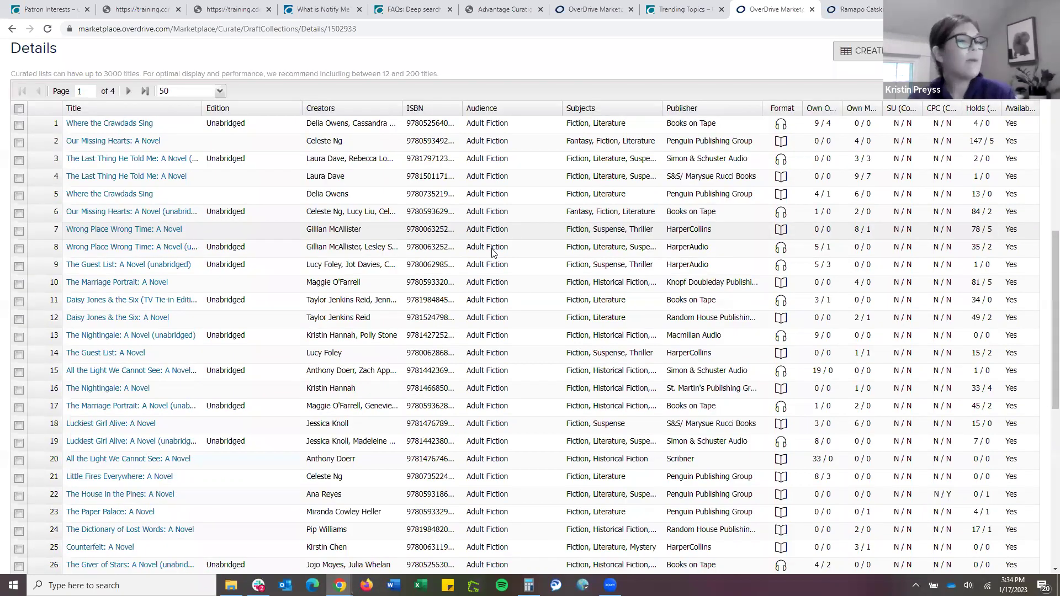
pyautogui.scroll(15, 493, 253)
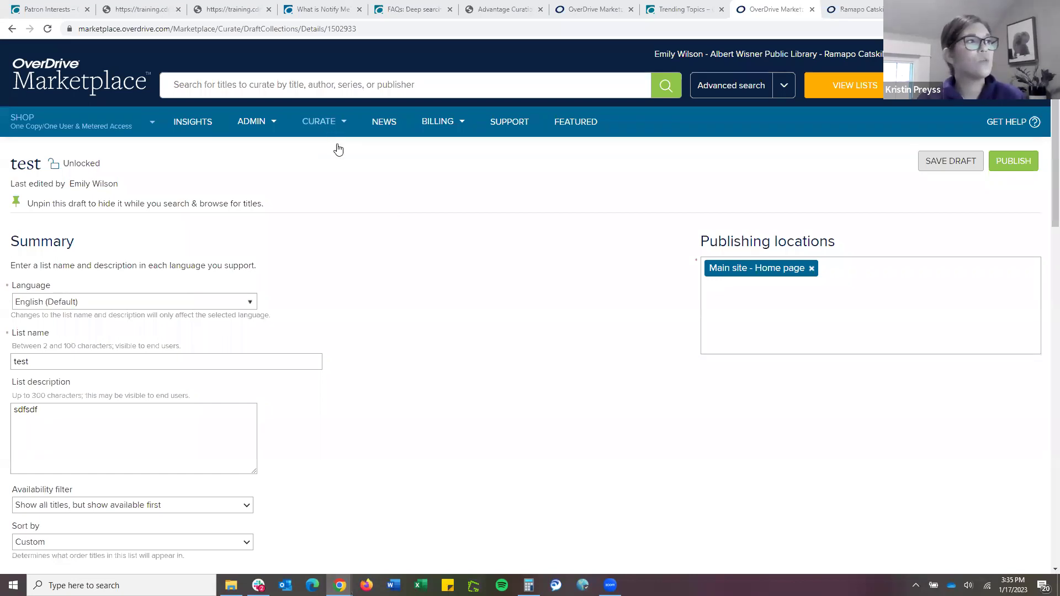
# Open the organizer for published lists and review the lists on the main site's home page
pyautogui.moveTo(326, 123)
pyautogui.click(349, 182)
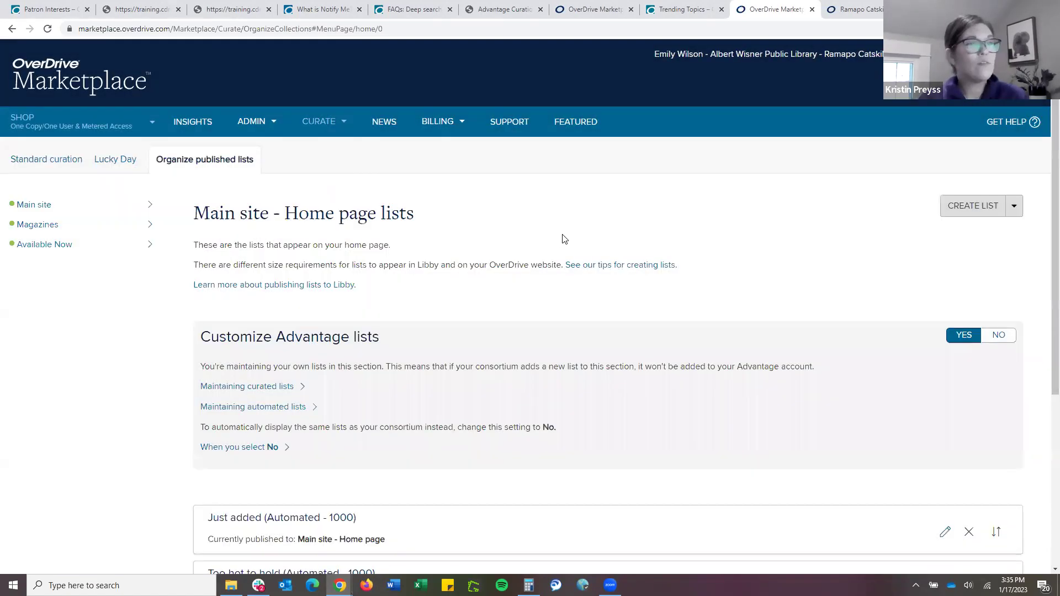
pyautogui.scroll(-2, 937, 336)
pyautogui.scroll(-2, 933, 315)
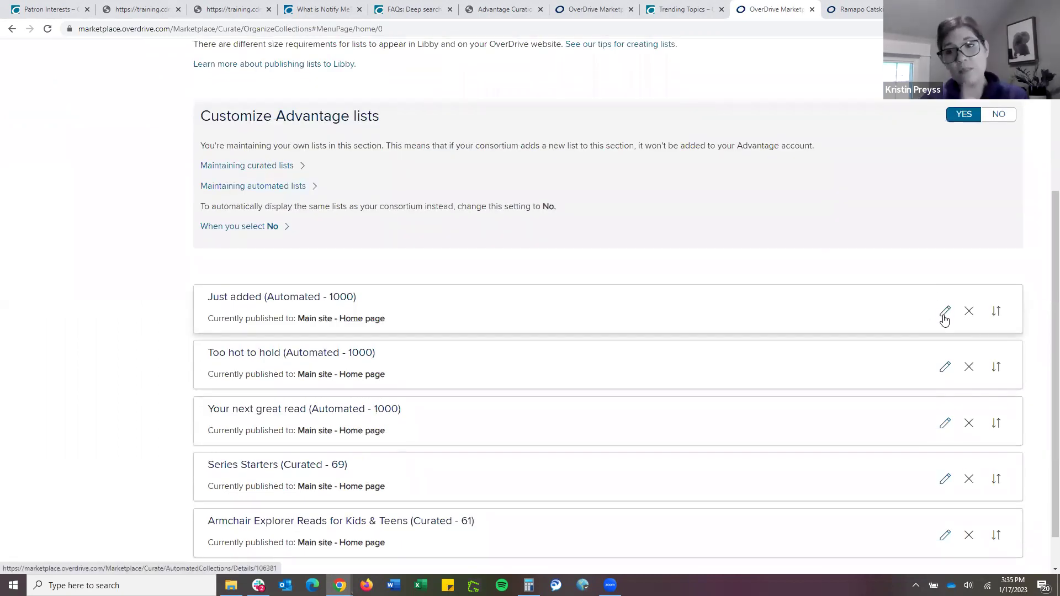
pyautogui.moveTo(873, 316); pyautogui.dragTo(874, 303)
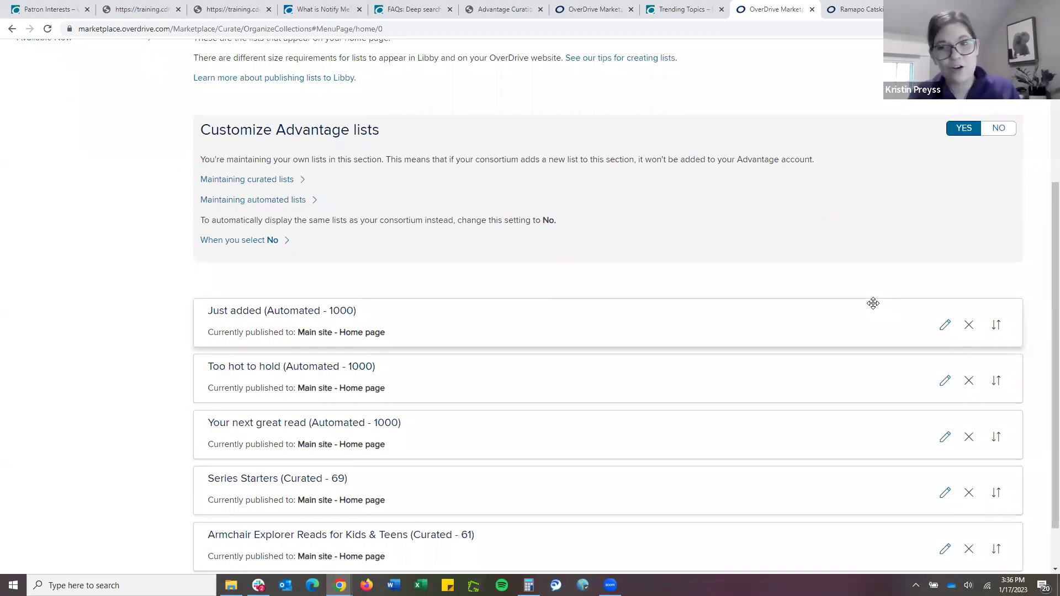
# Examine the settings of the automated "Just added" list and return to the home page lists
pyautogui.click(945, 327)
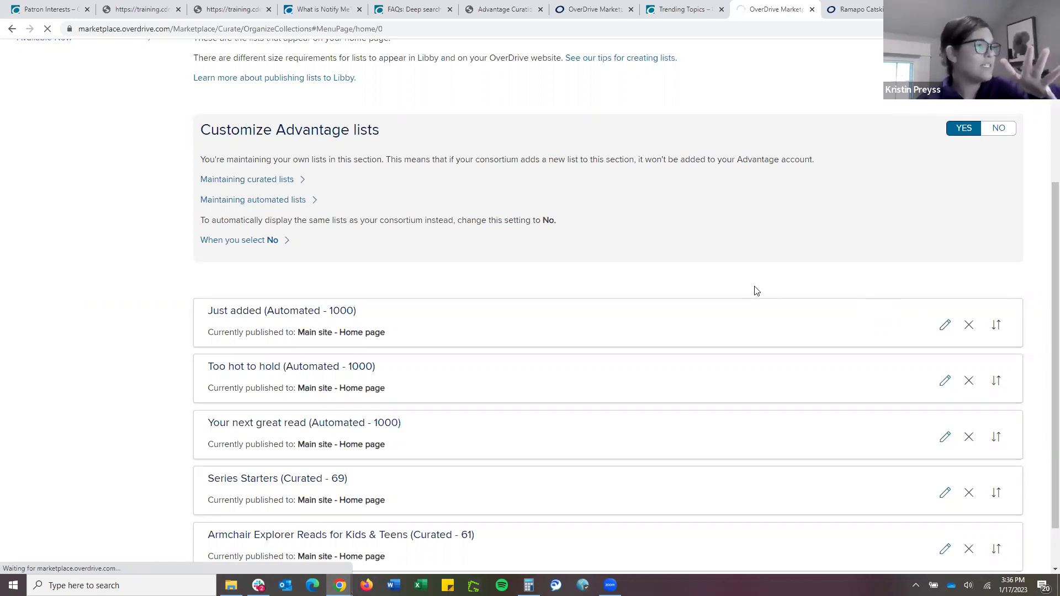
pyautogui.scroll(-2, 756, 291)
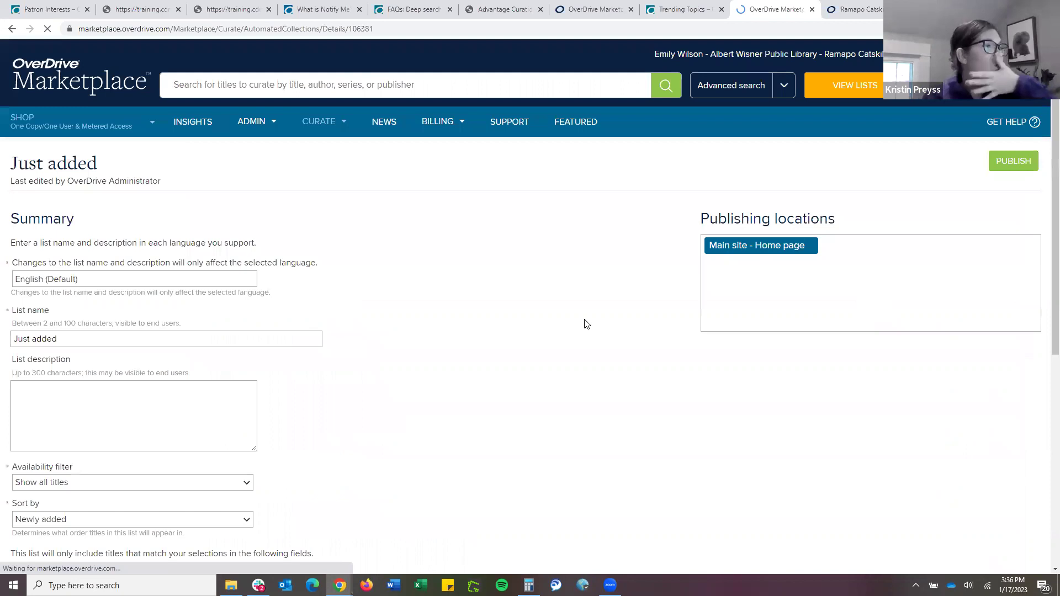
pyautogui.scroll(-4, 587, 324)
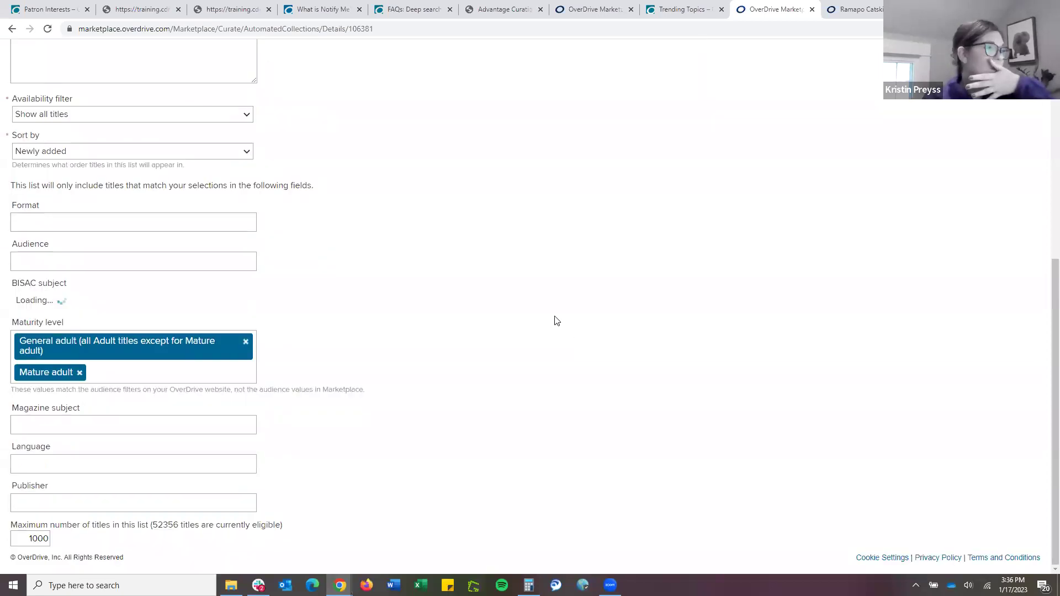
pyautogui.click(13, 29)
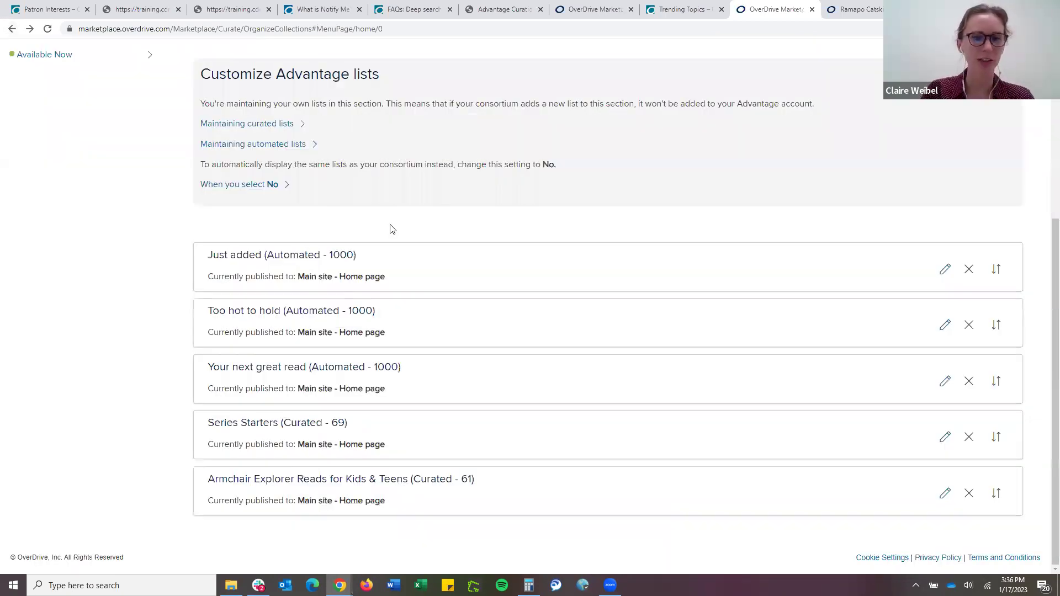
# Open the curated "Series Starters" list and examine its titles, ownership columns, availability filter and sort setting
pyautogui.click(940, 436)
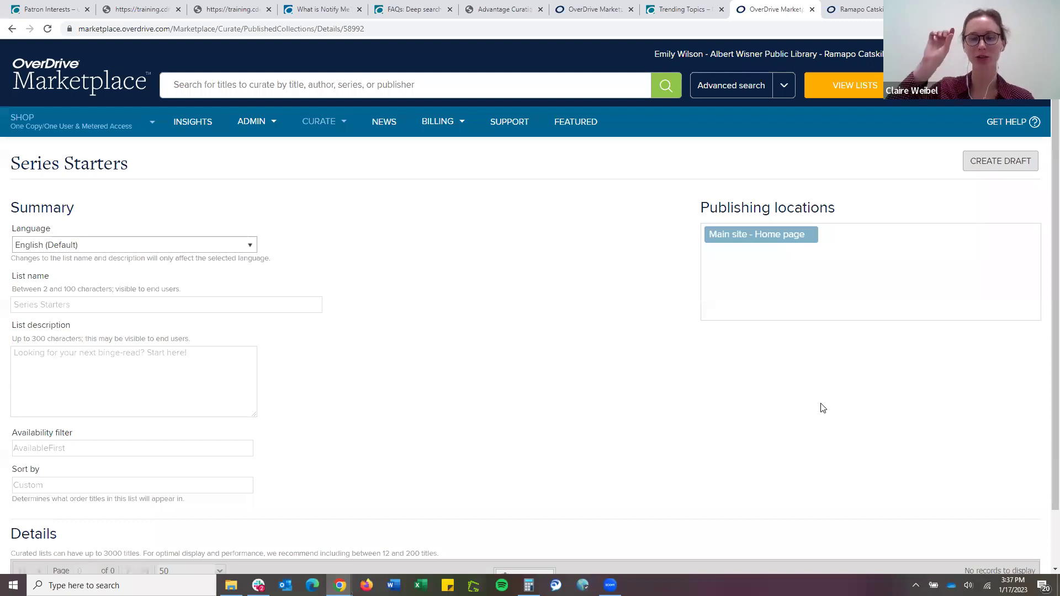
pyautogui.scroll(-4, 822, 408)
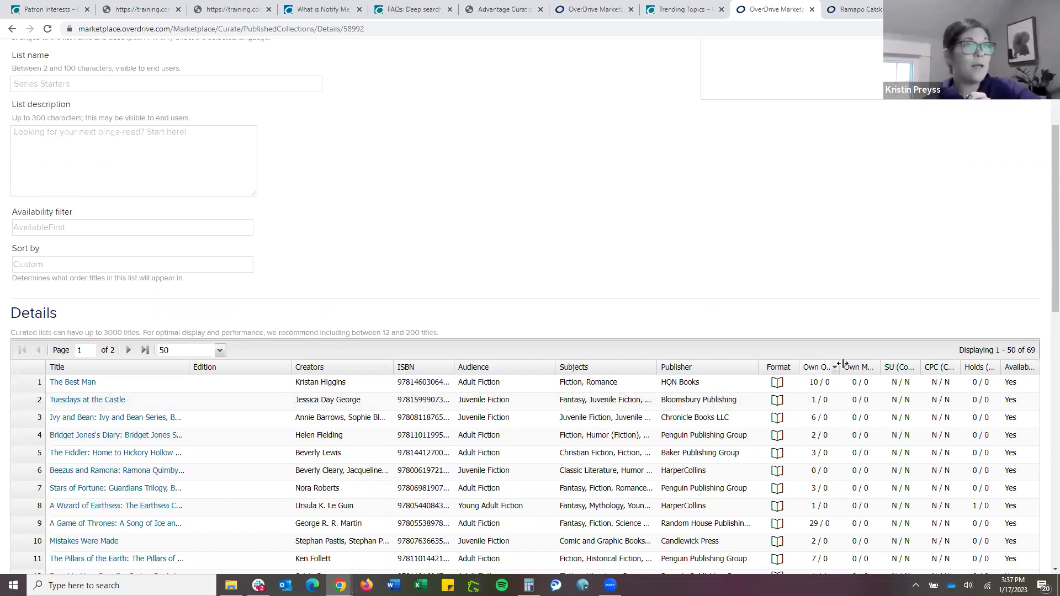
pyautogui.moveTo(844, 364); pyautogui.dragTo(831, 405)
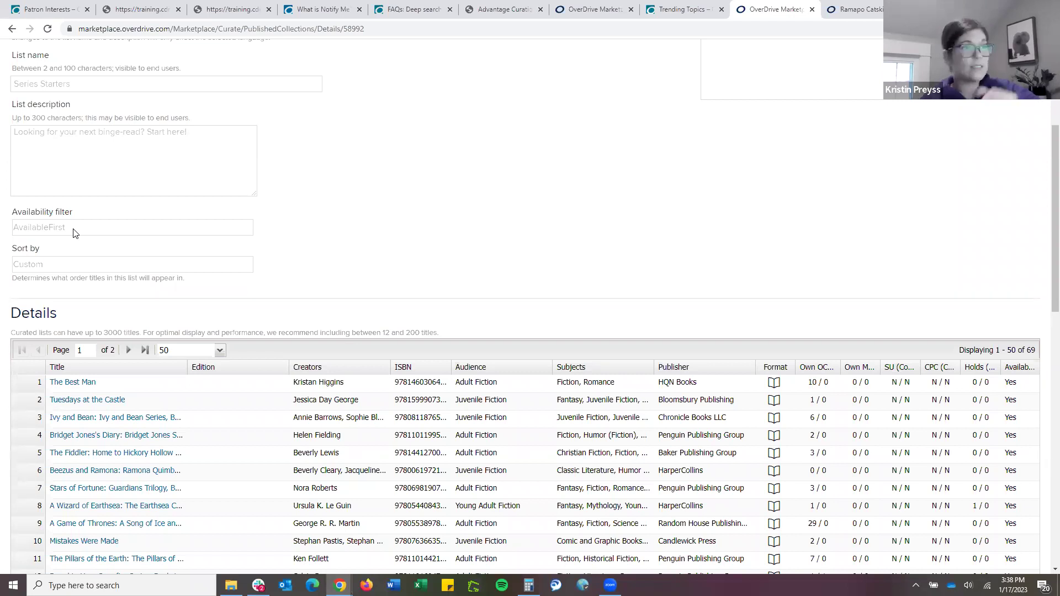
pyautogui.scroll(4, 469, 272)
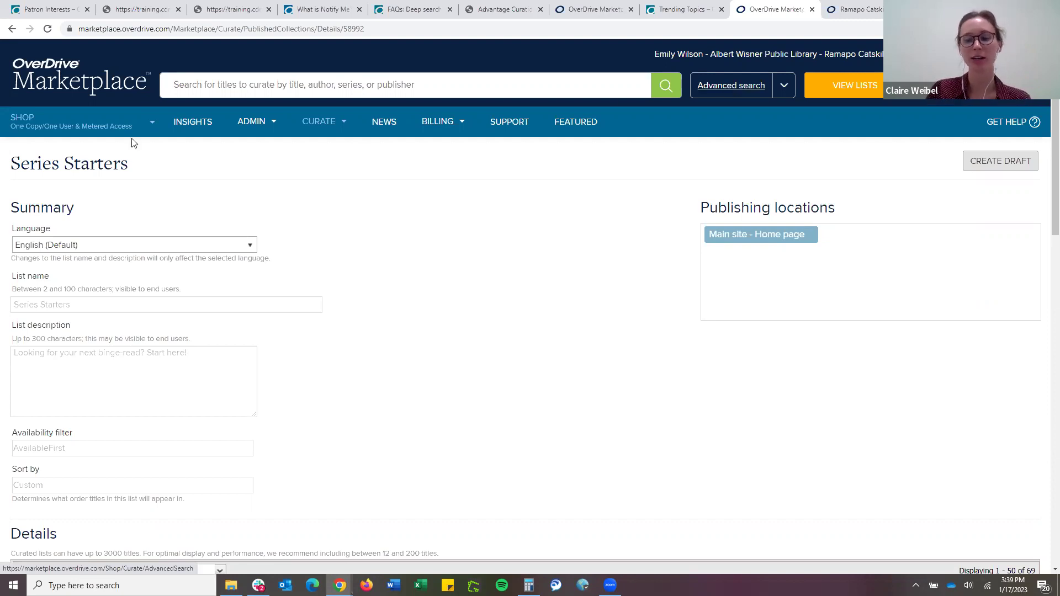
# Open the advanced search for curation and restrict it to the Adult Fiction audience and audiobooks
pyautogui.click(314, 143)
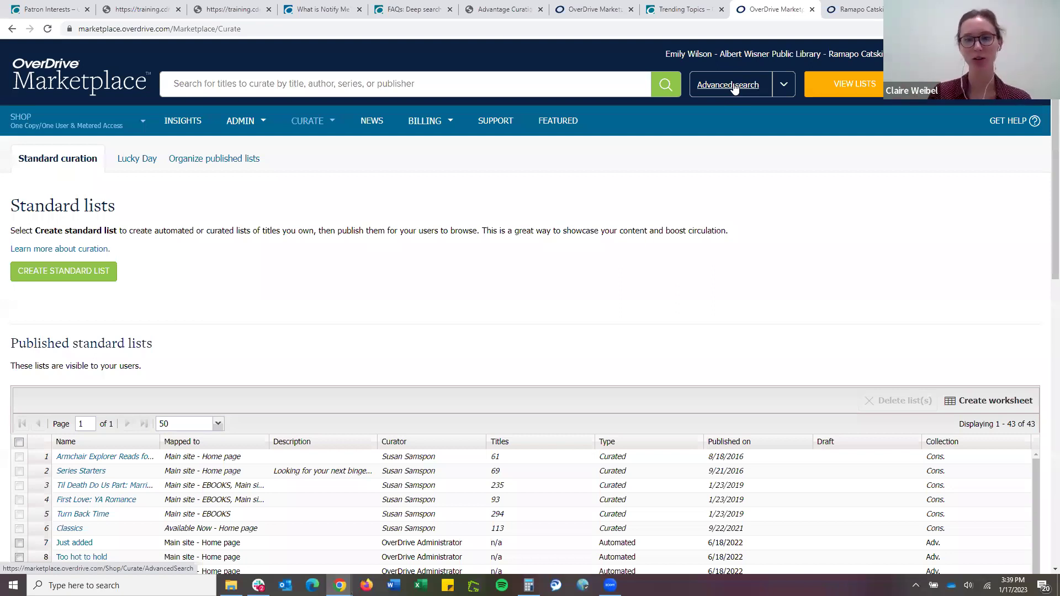
pyautogui.click(734, 88)
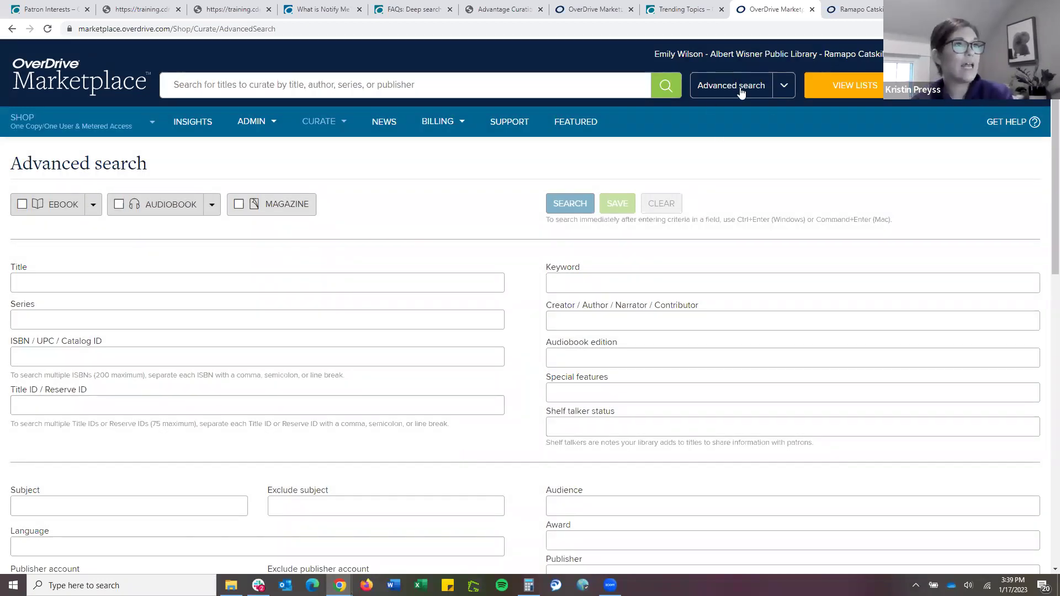
pyautogui.scroll(-2, 415, 222)
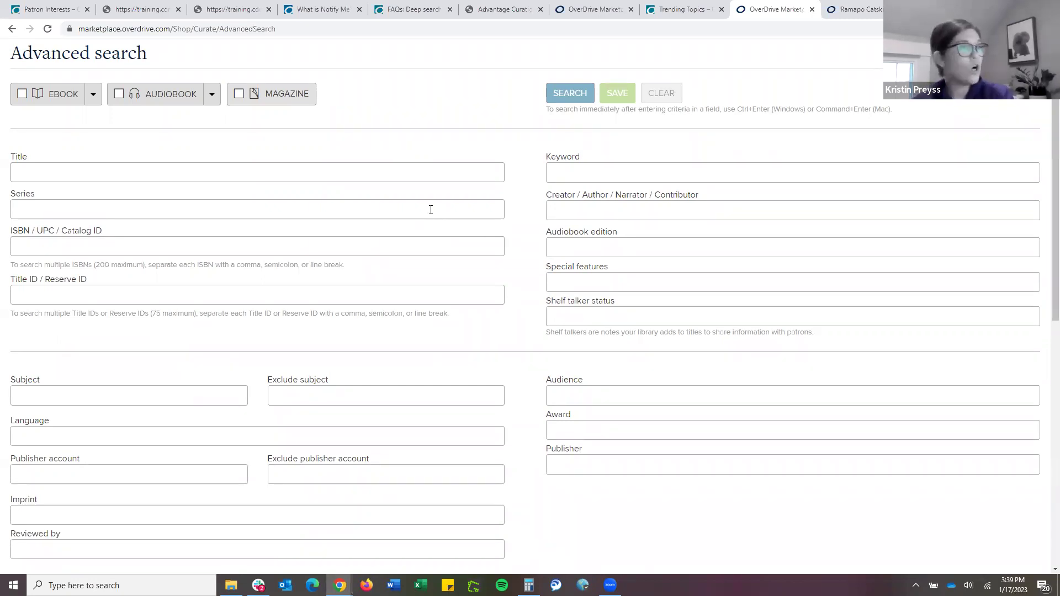
pyautogui.scroll(-2, 431, 210)
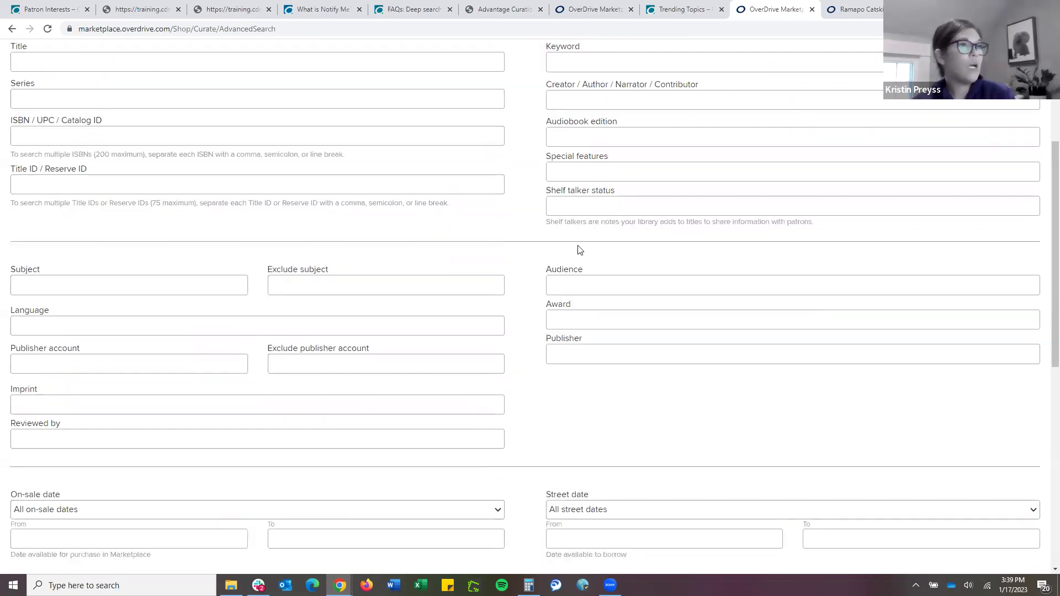
pyautogui.click(604, 289)
pyautogui.click(601, 306)
pyautogui.scroll(3, 106, 154)
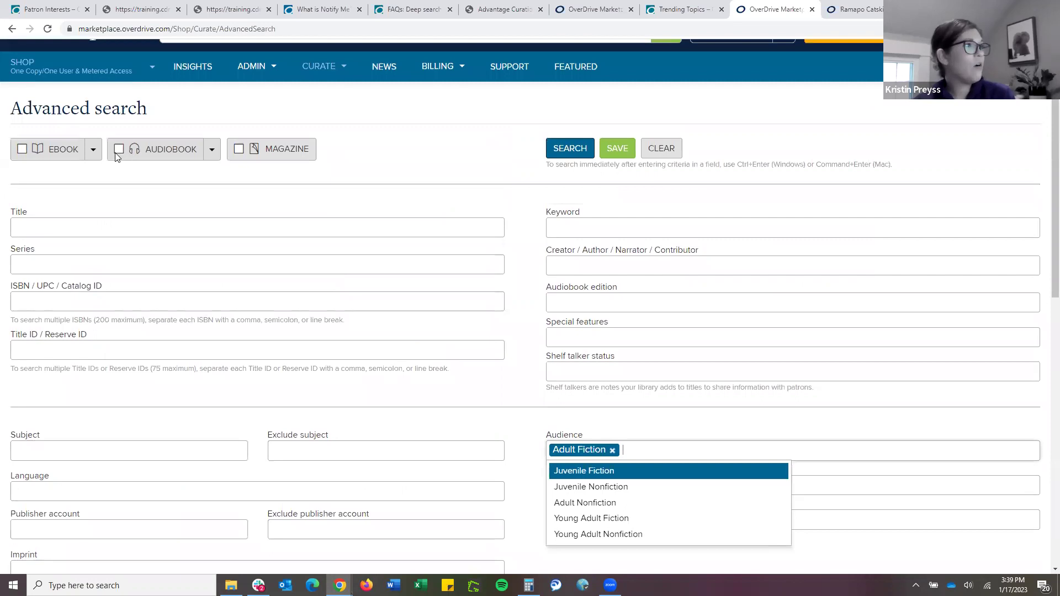
pyautogui.click(119, 153)
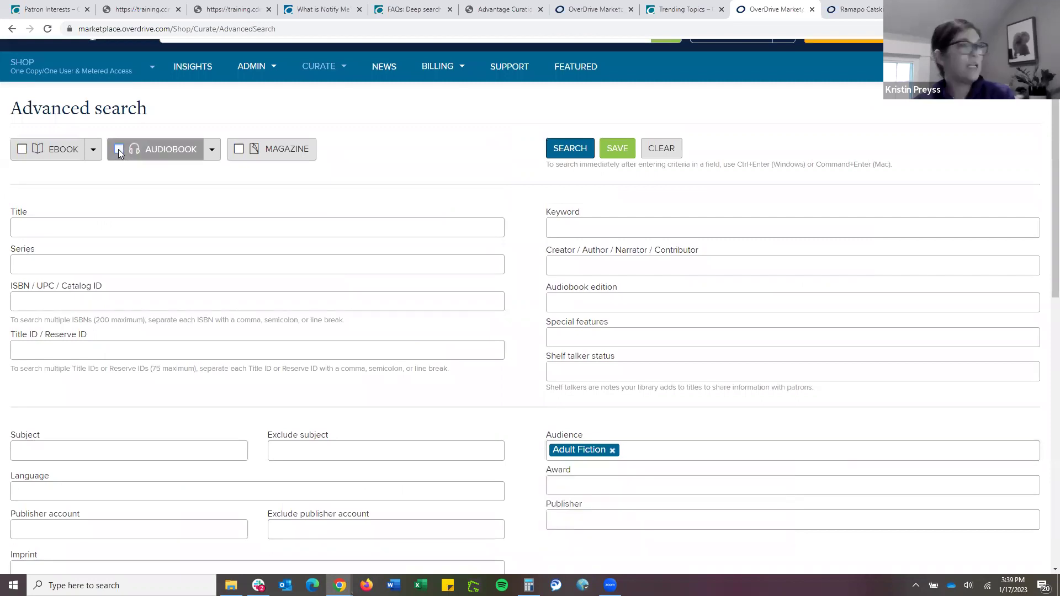
pyautogui.click(119, 152)
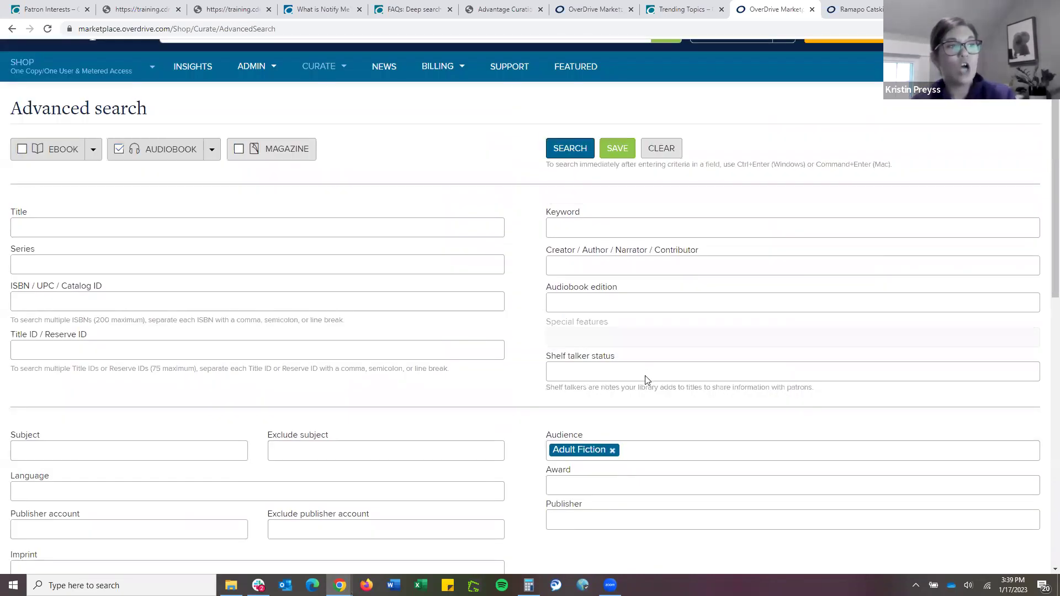
# Check the shelf talker status options, and set the street date range from 01/01/2022 to 12/31/2022
pyautogui.click(647, 378)
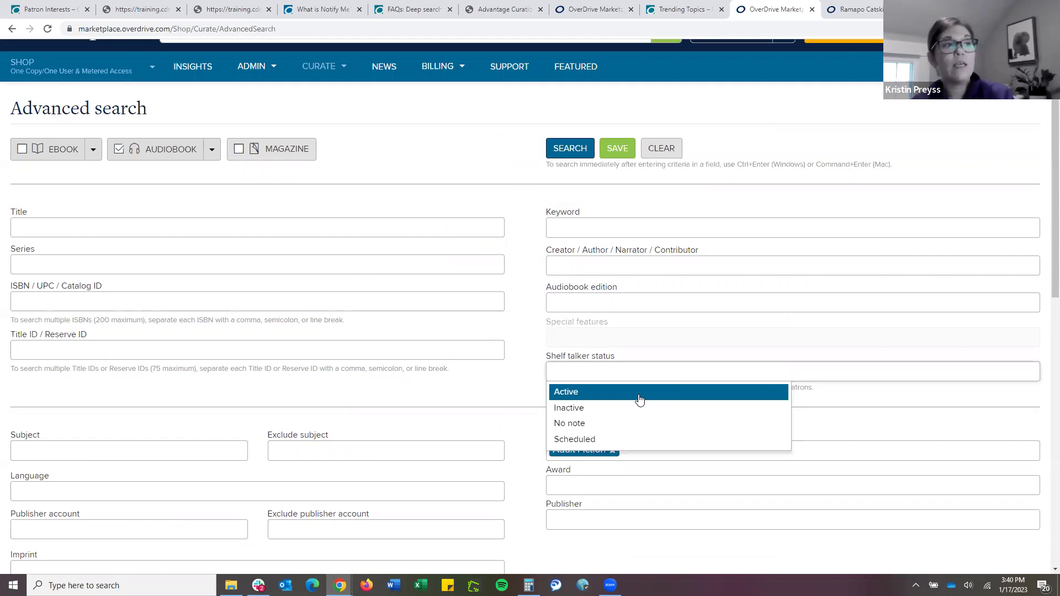
pyautogui.press('Return')
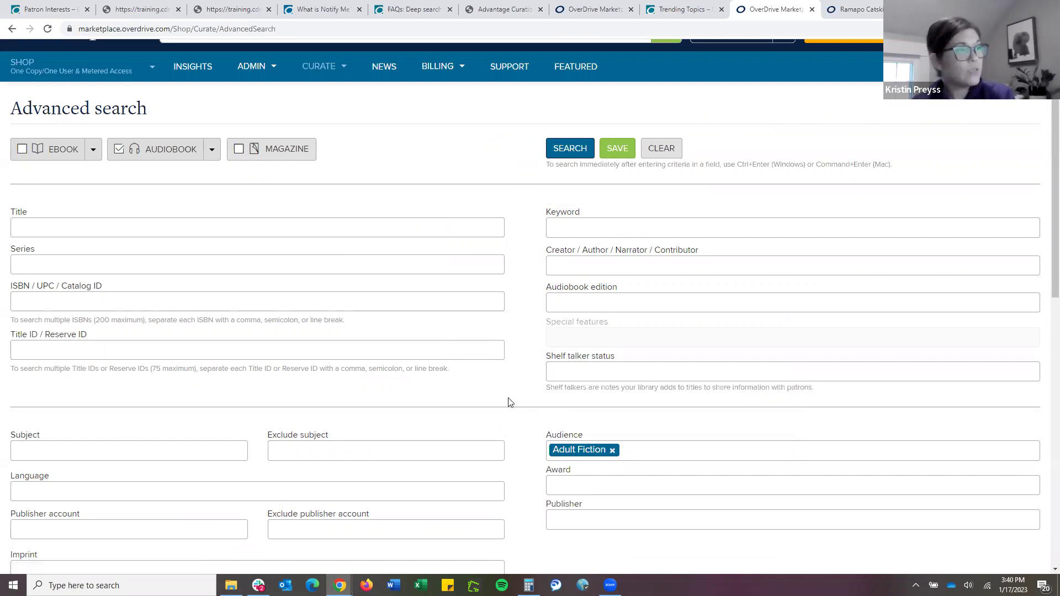
pyautogui.scroll(-6, 512, 402)
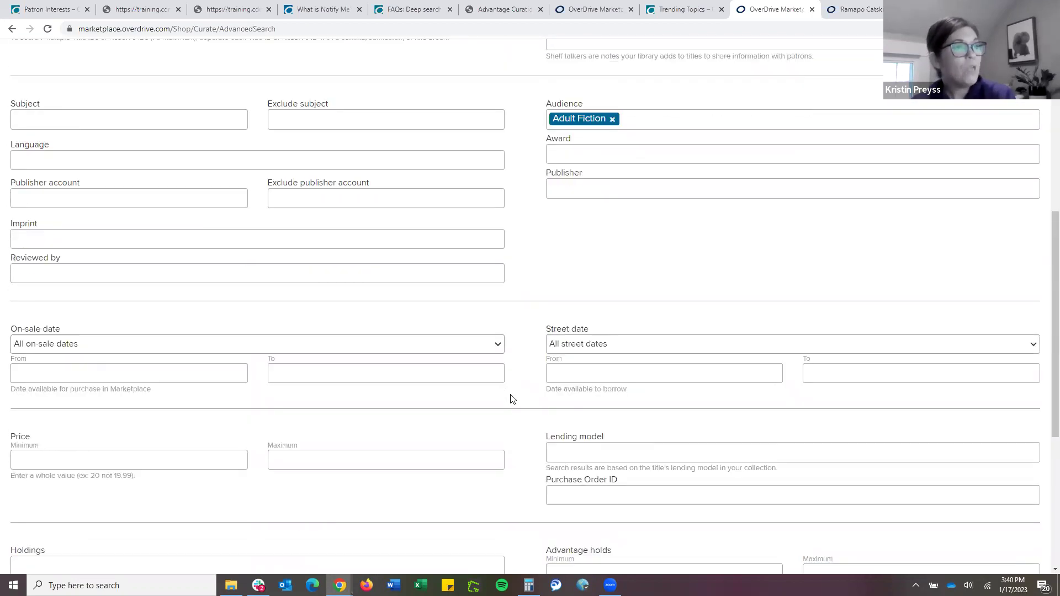
pyautogui.scroll(-2, 513, 398)
pyautogui.click(578, 261)
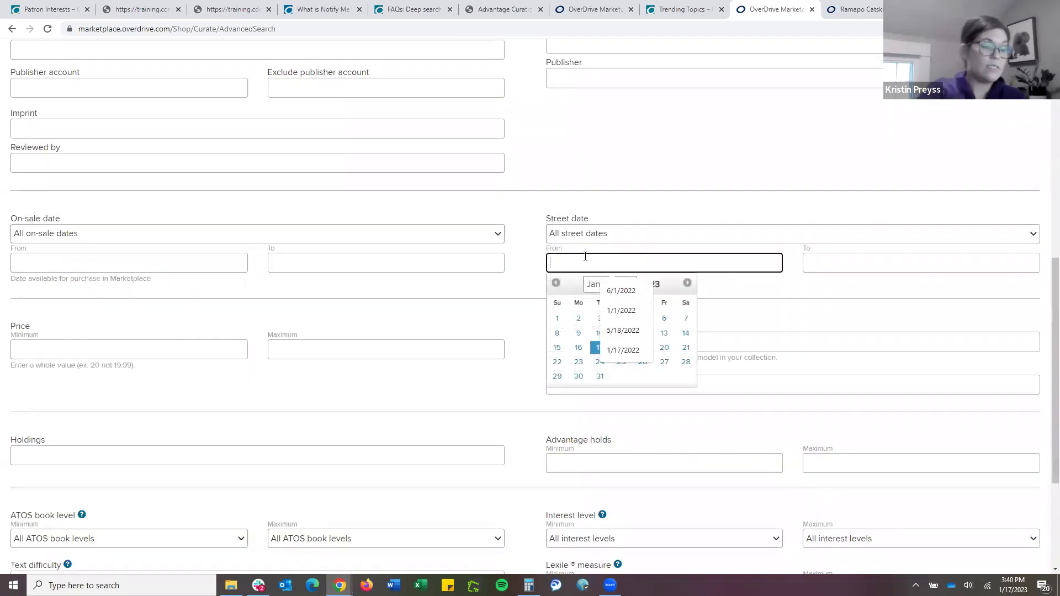
pyautogui.write('01/01/2022')
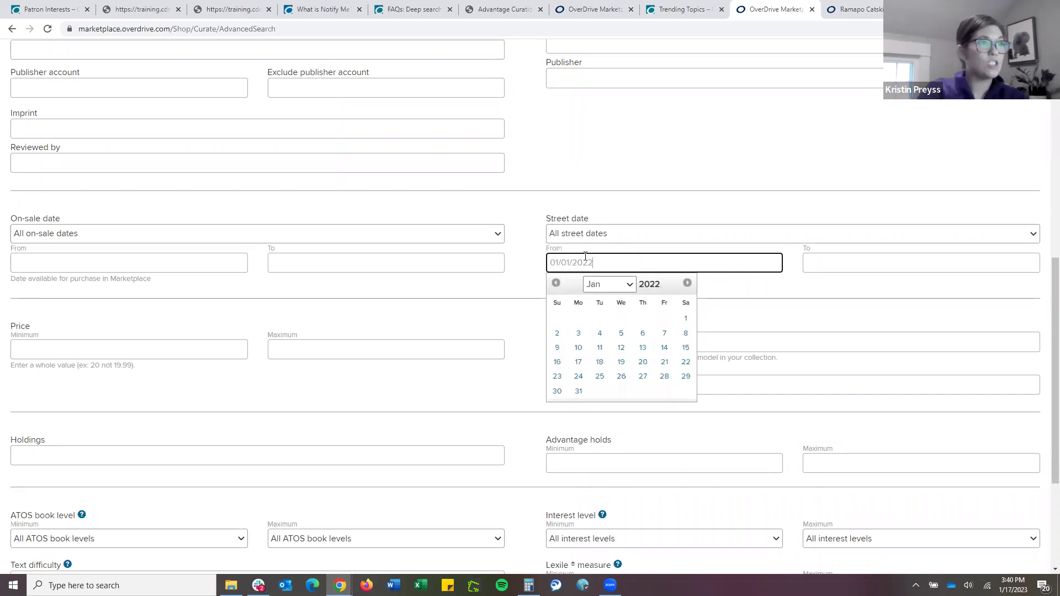
pyautogui.click(529, 299)
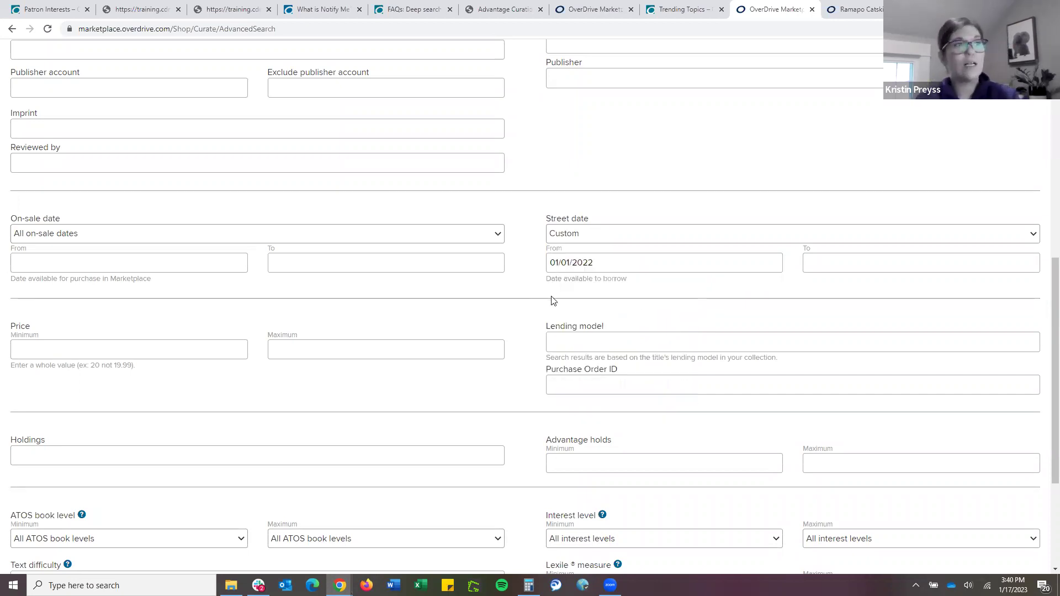
pyautogui.click(839, 262)
pyautogui.write('12/31/2022')
pyautogui.click(558, 375)
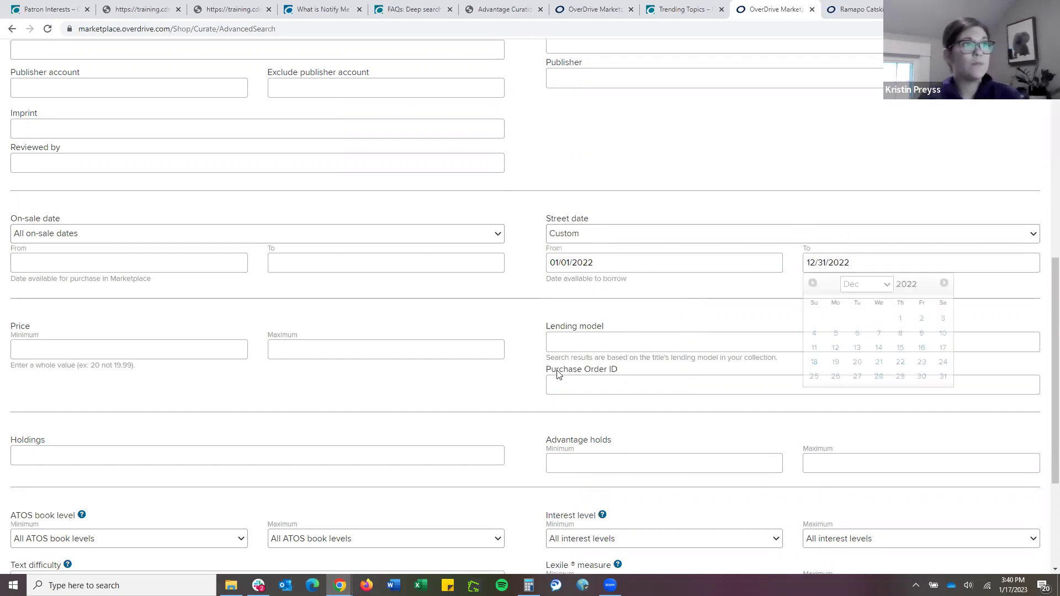
# Run the advanced search for Adult Fiction audiobooks with the custom street date range
pyautogui.scroll(-3, 522, 353)
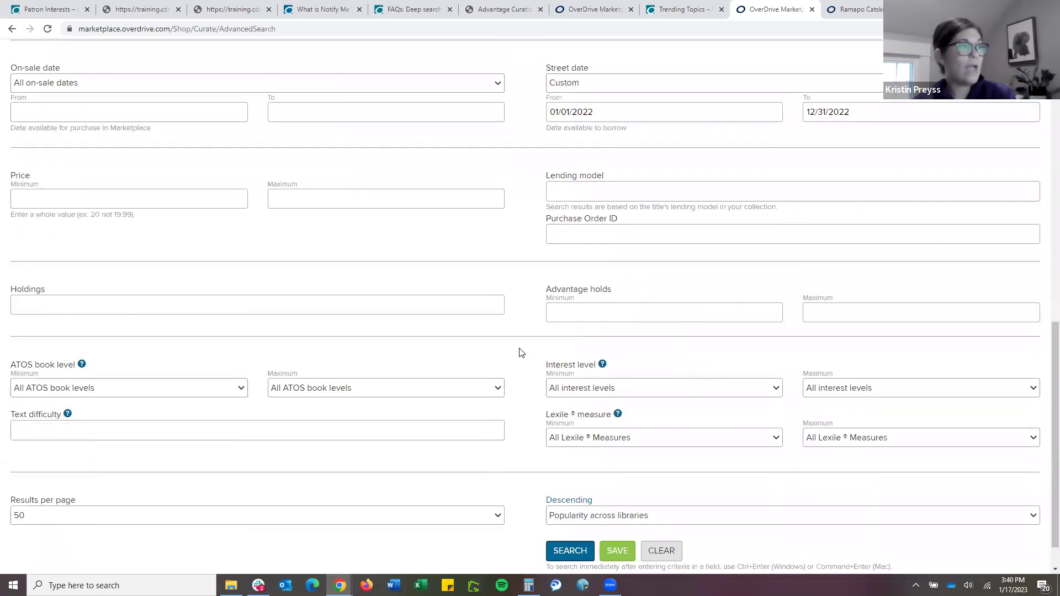
pyautogui.scroll(-1, 522, 353)
pyautogui.click(572, 513)
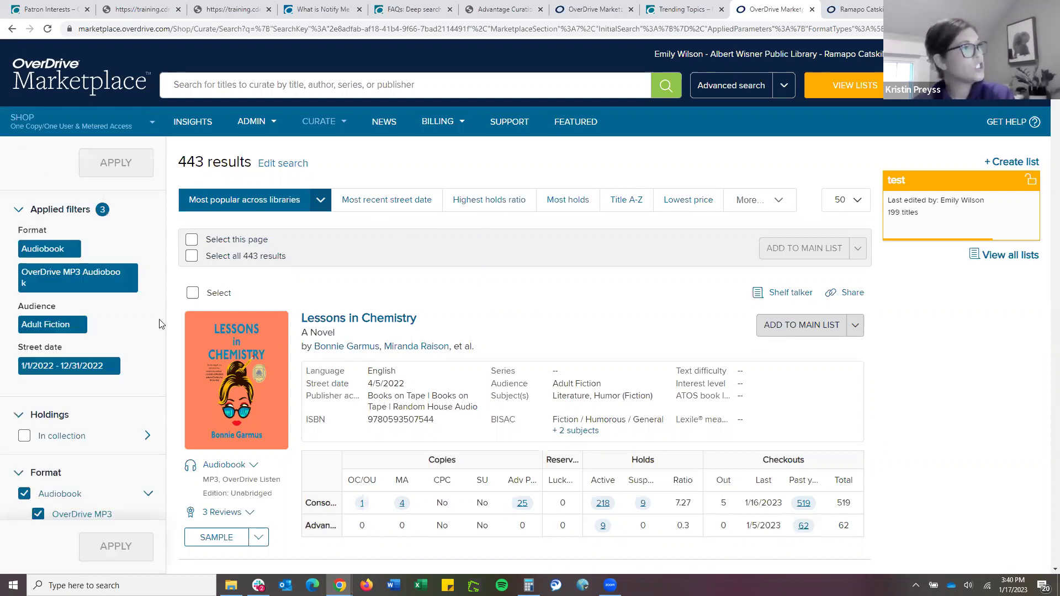
# Select the Classic Literature subject among the filters for the search results
pyautogui.scroll(-5, 84, 301)
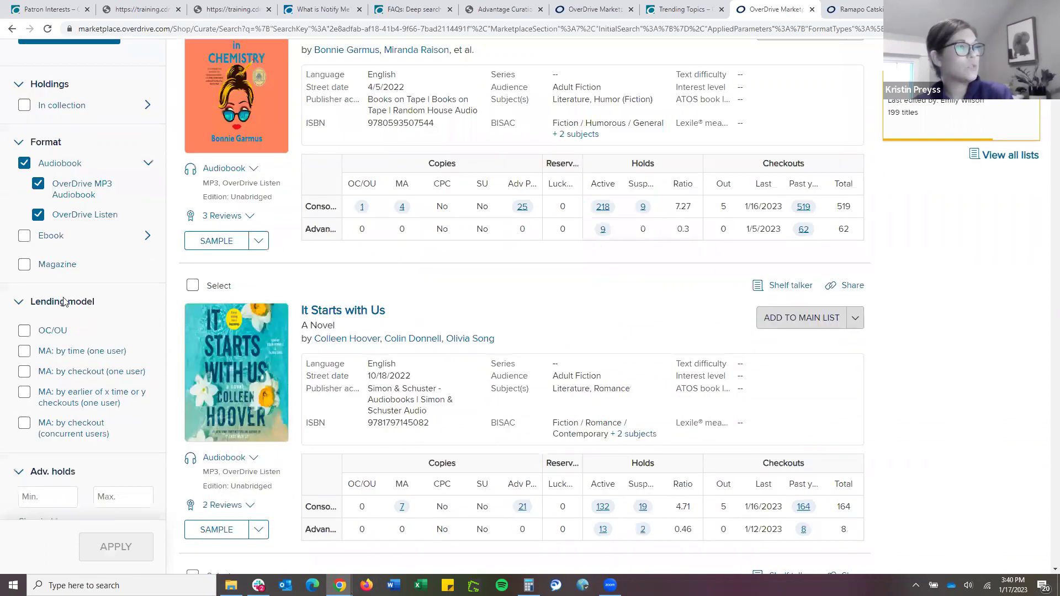
pyautogui.scroll(-8, 53, 293)
pyautogui.click(53, 293)
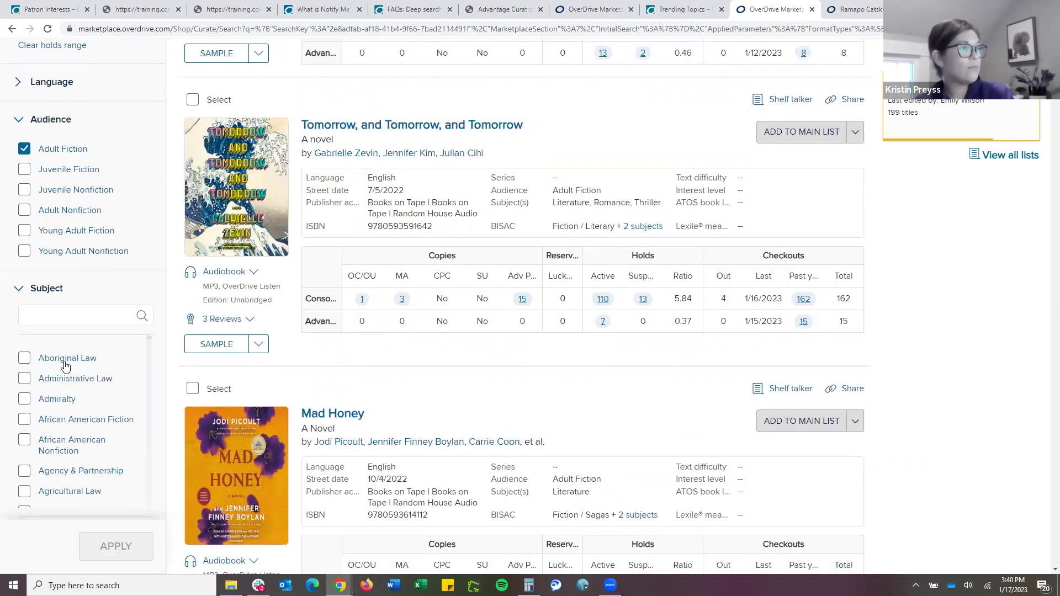
pyautogui.scroll(-6, 92, 404)
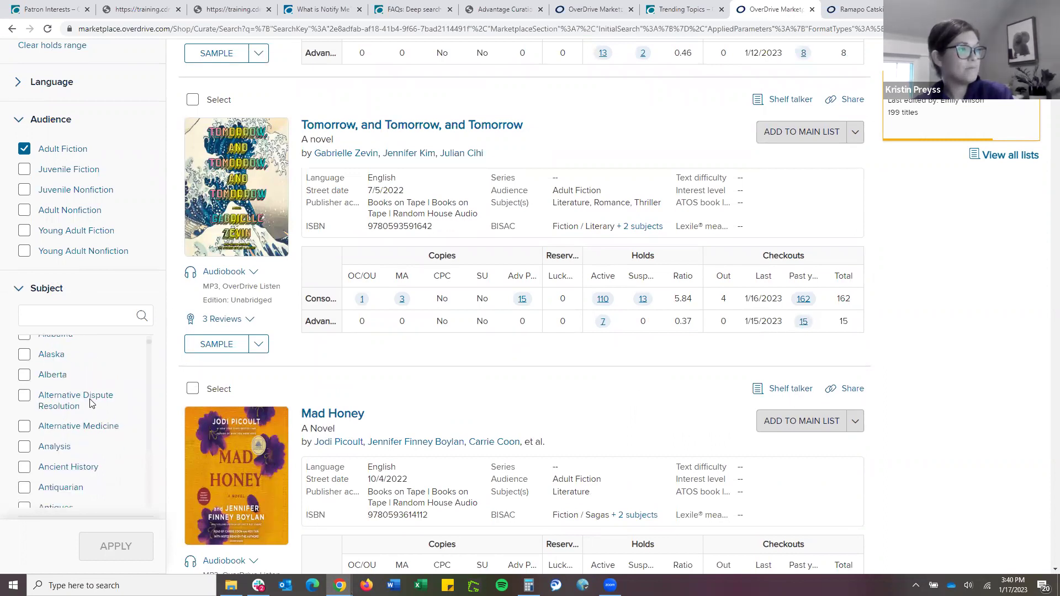
pyautogui.scroll(-3, 90, 399)
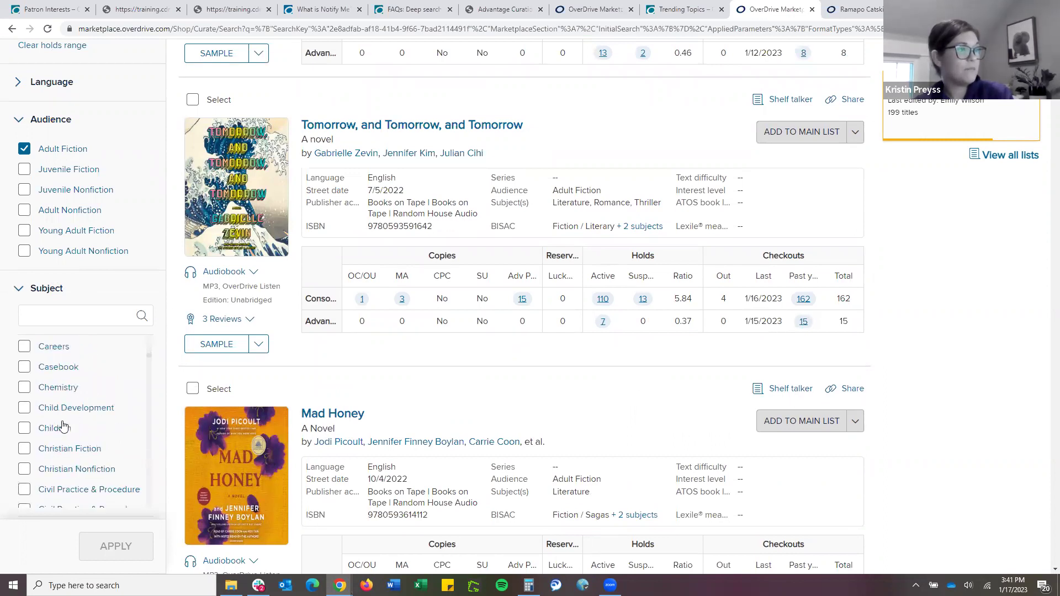
pyautogui.scroll(-3, 62, 417)
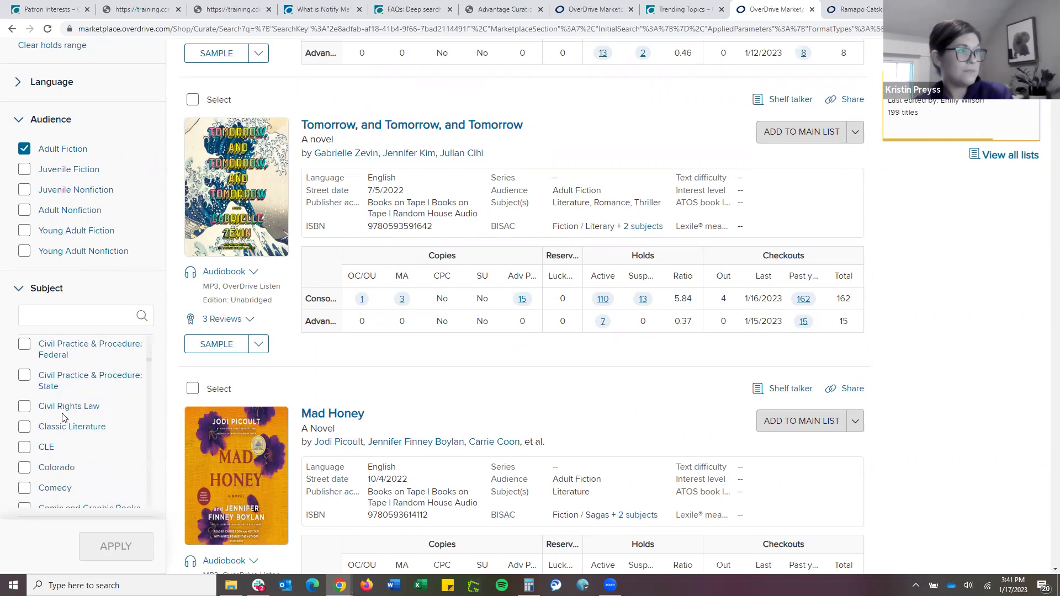
pyautogui.scroll(-2, 62, 417)
pyautogui.click(70, 374)
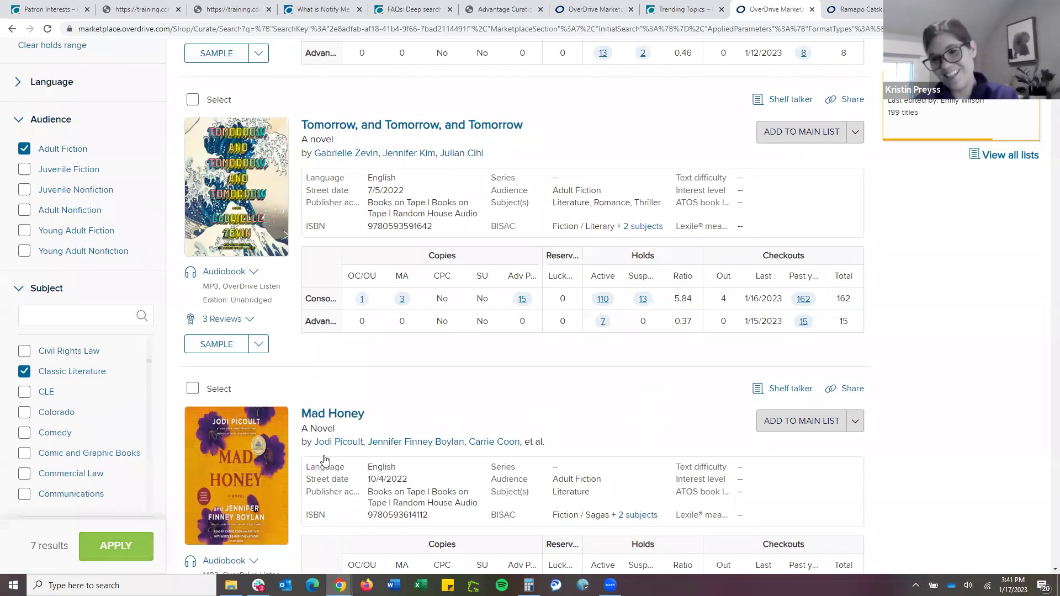
# Select the title "Lessons in Chemistry" in the search results
pyautogui.scroll(6, 306, 383)
pyautogui.scroll(2, 306, 384)
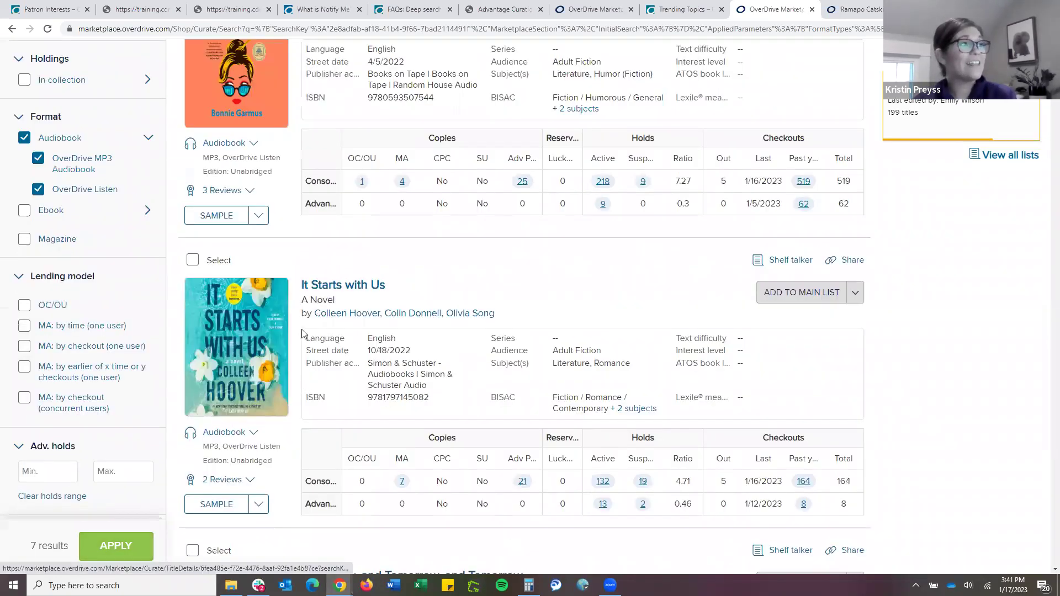
pyautogui.scroll(5, 304, 384)
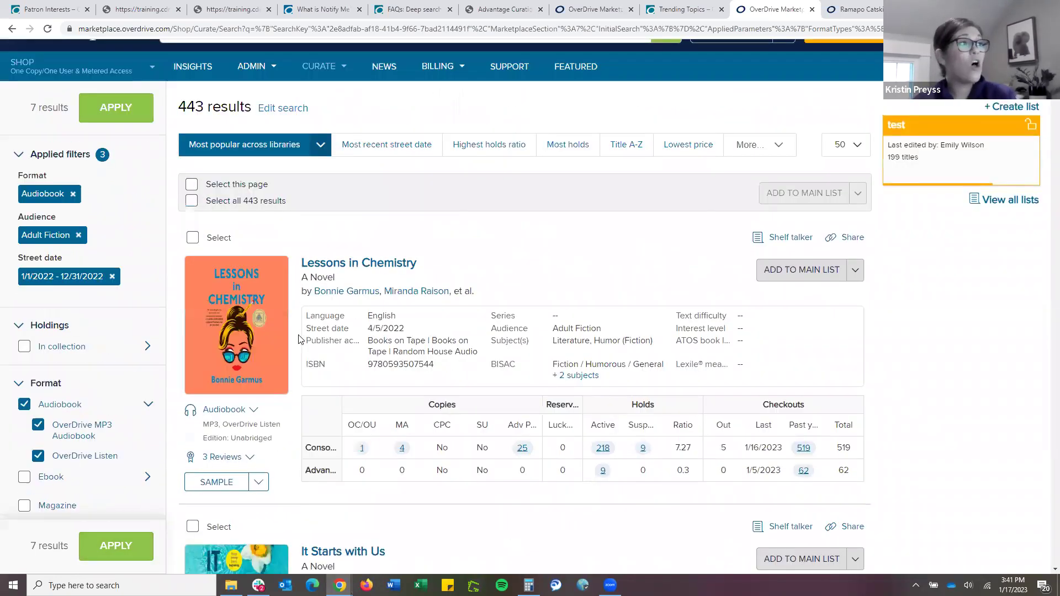
pyautogui.click(192, 237)
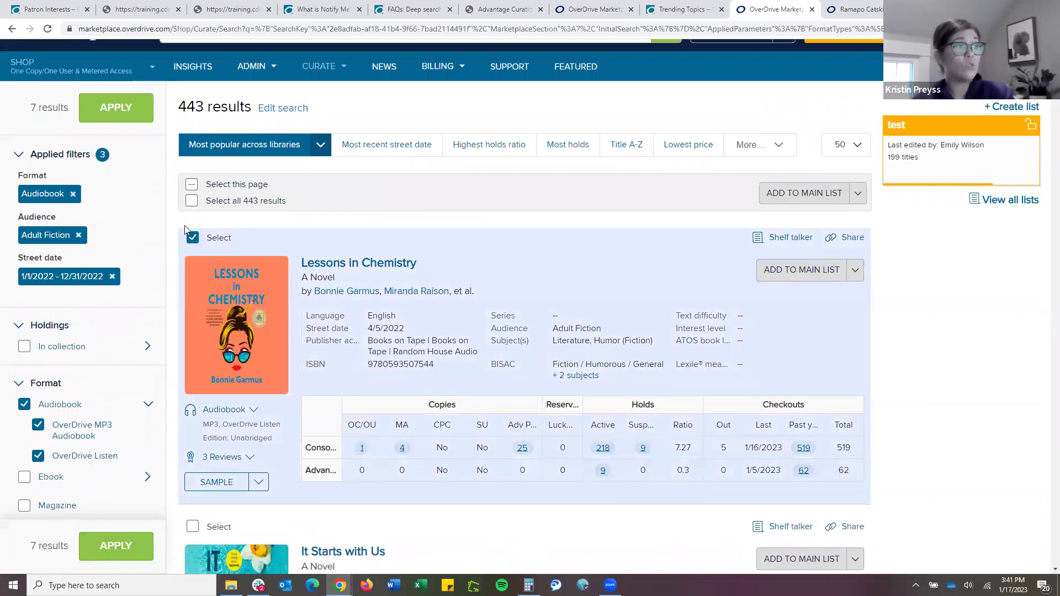
# Examine the options for adding the title "It Starts with Us" to an existing or new list
pyautogui.scroll(-5, 204, 288)
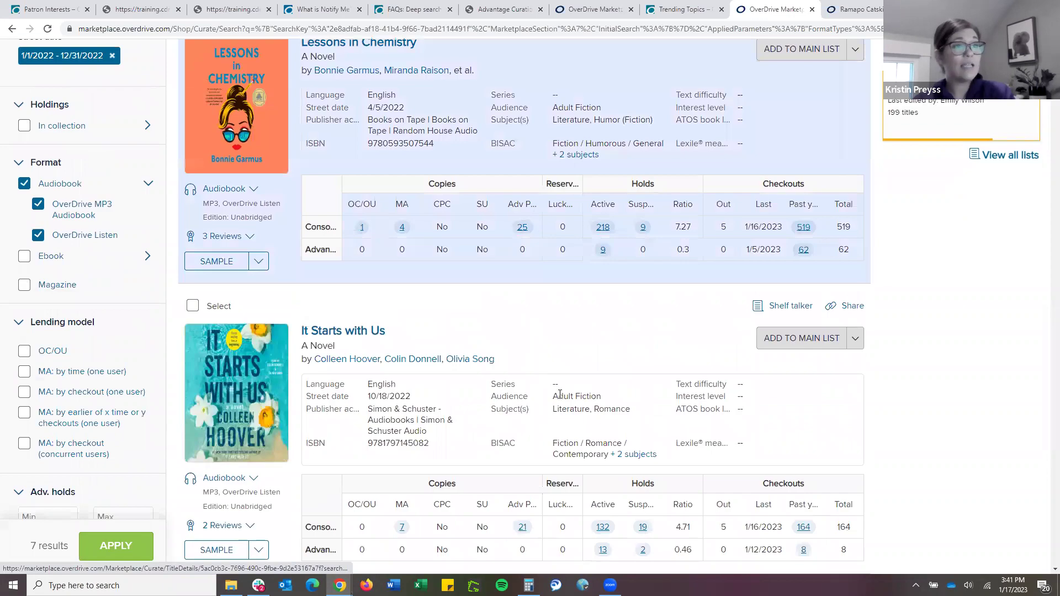
pyautogui.scroll(6, 772, 491)
pyautogui.scroll(-2, 801, 498)
pyautogui.scroll(2, 862, 513)
pyautogui.scroll(-3, 862, 514)
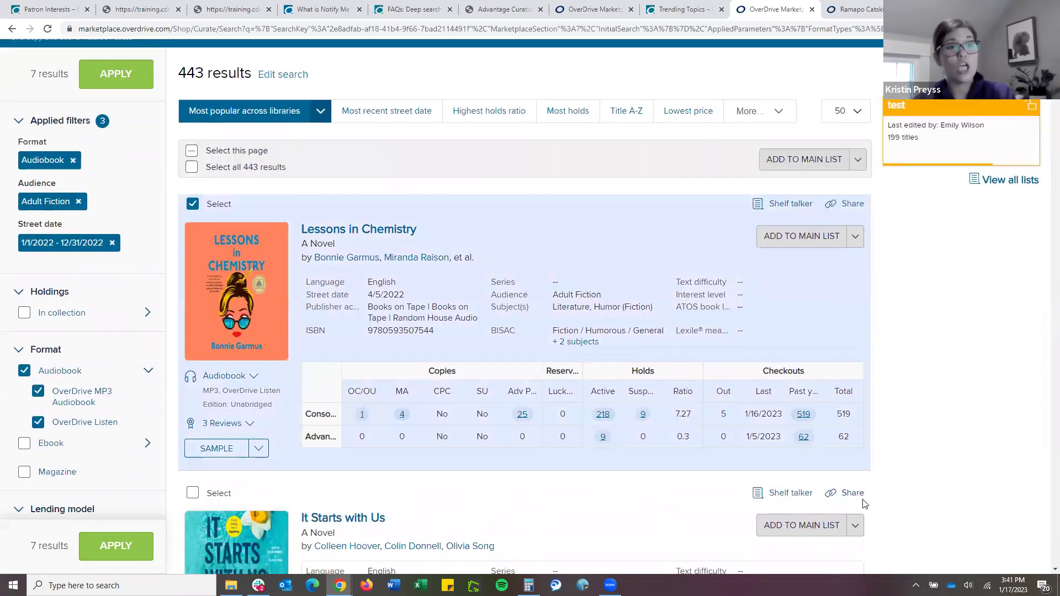
pyautogui.click(855, 449)
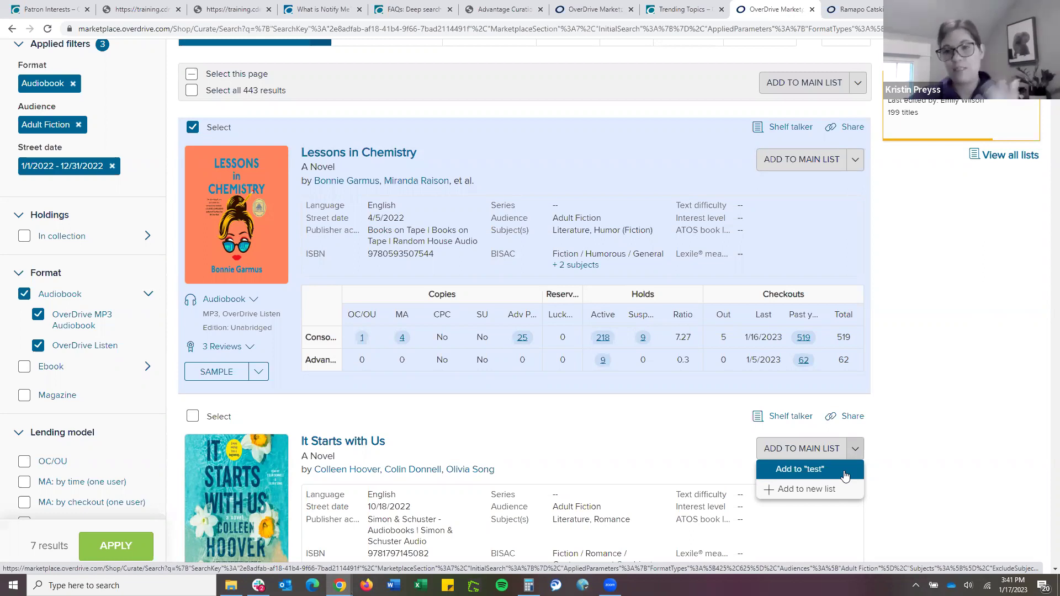
pyautogui.click(845, 471)
pyautogui.scroll(1, 924, 440)
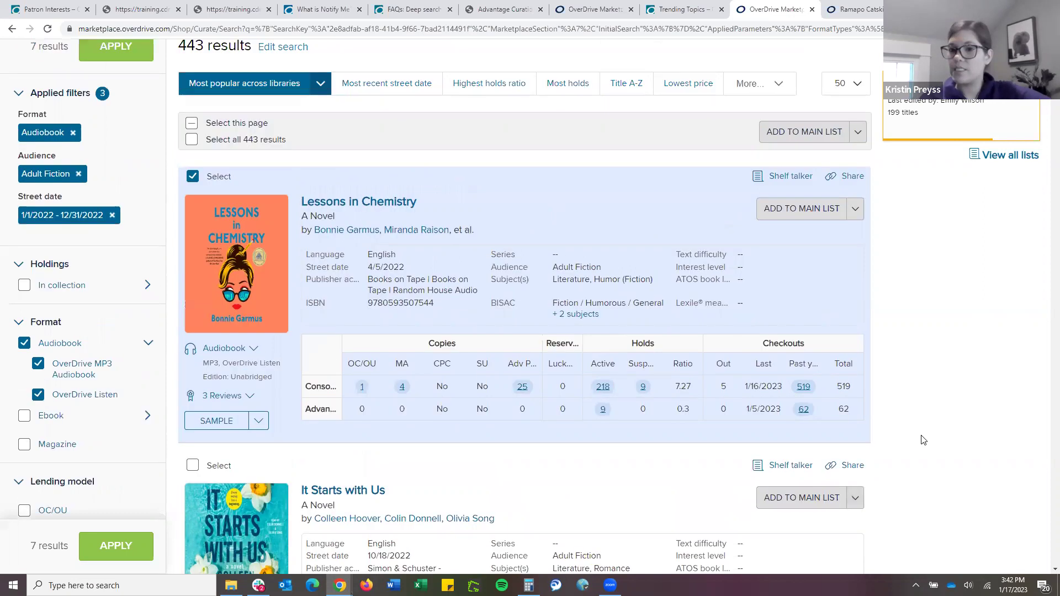
pyautogui.scroll(2, 922, 439)
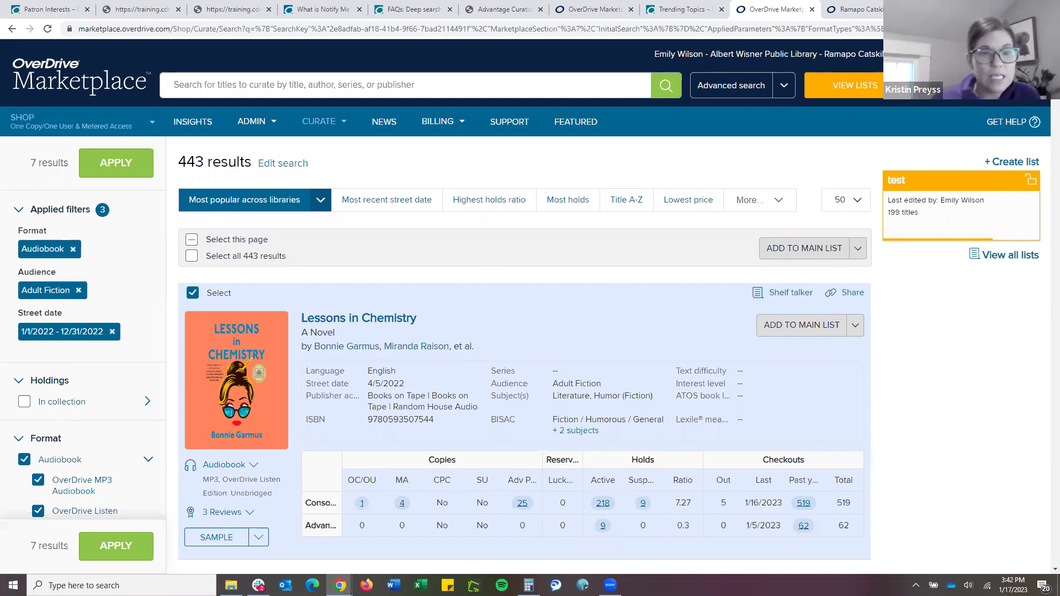
# Start a new advanced search restricted to the CPC lending model and run it
pyautogui.click(726, 88)
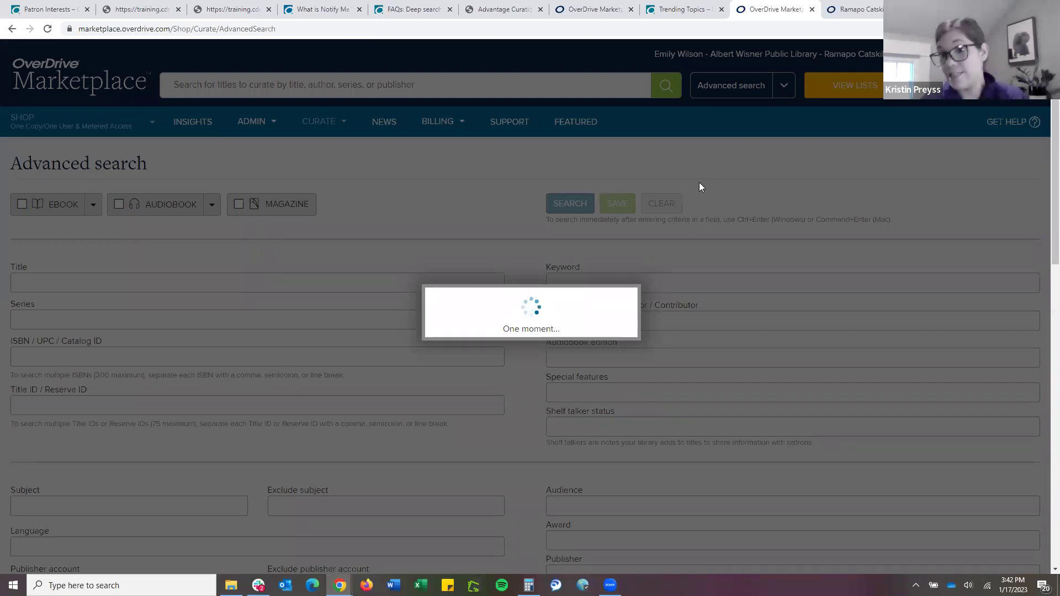
pyautogui.scroll(-5, 700, 184)
pyautogui.scroll(-6, 700, 185)
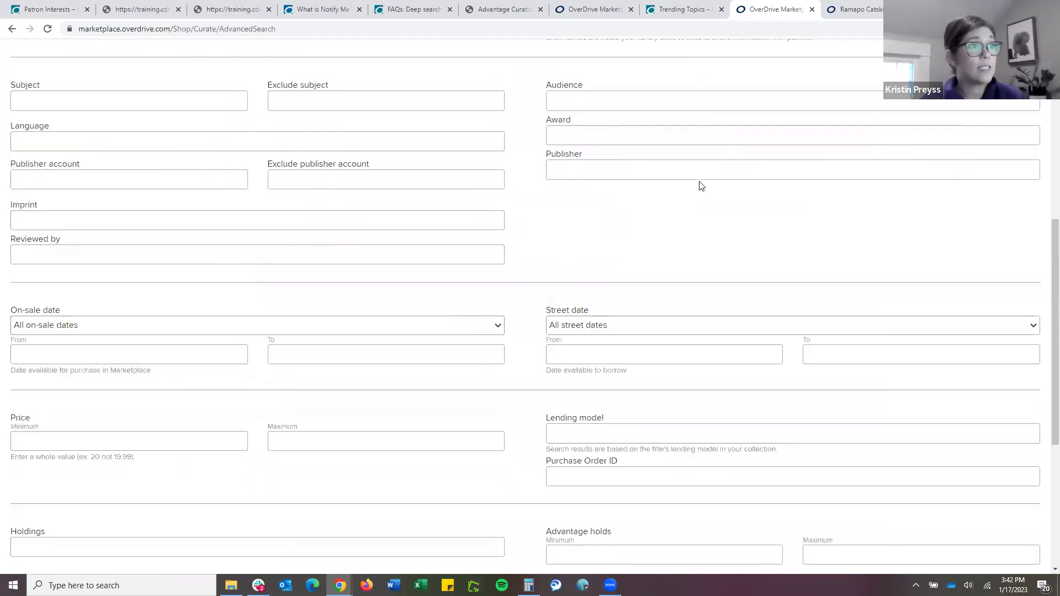
pyautogui.click(602, 226)
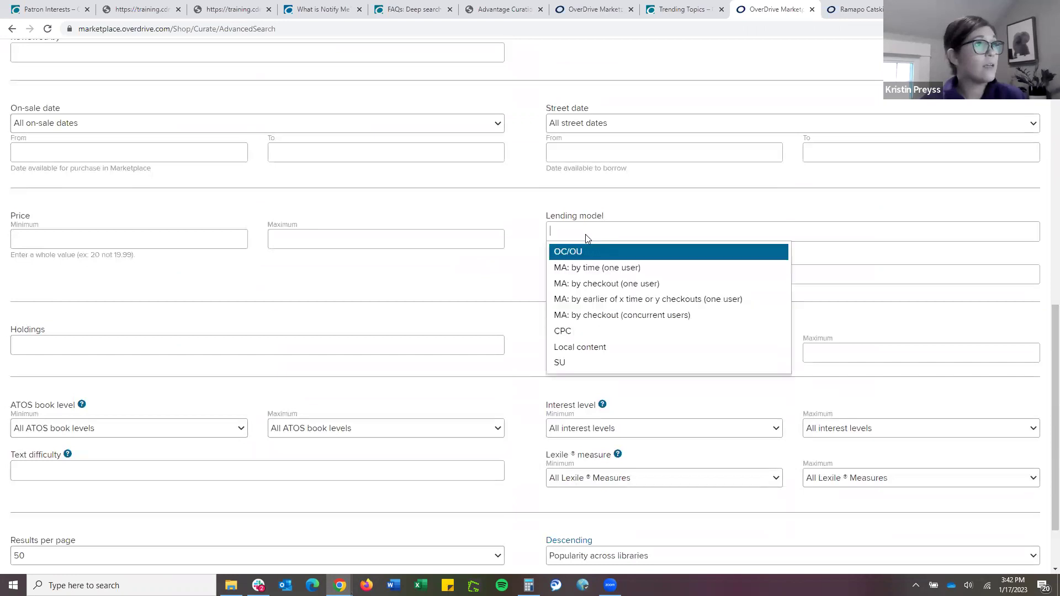
pyautogui.click(601, 332)
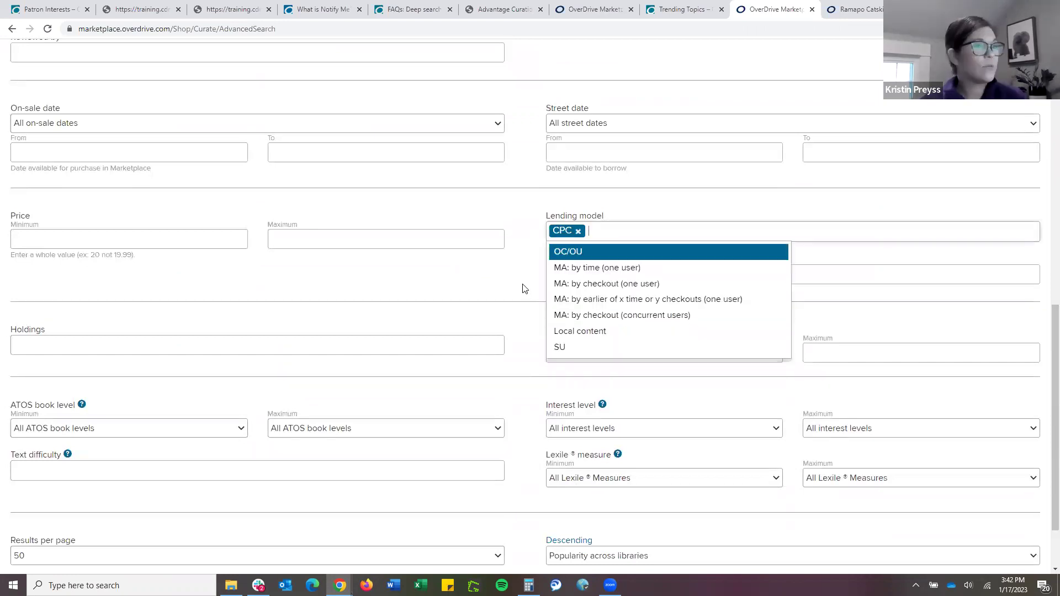
pyautogui.scroll(6, 525, 290)
pyautogui.scroll(5, 525, 287)
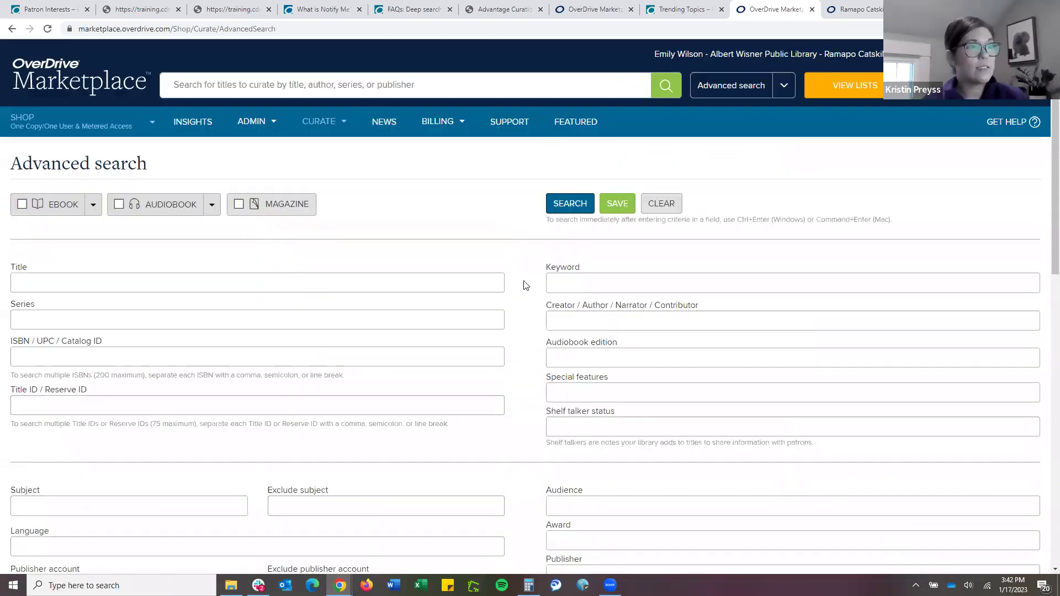
pyautogui.scroll(-12, 620, 480)
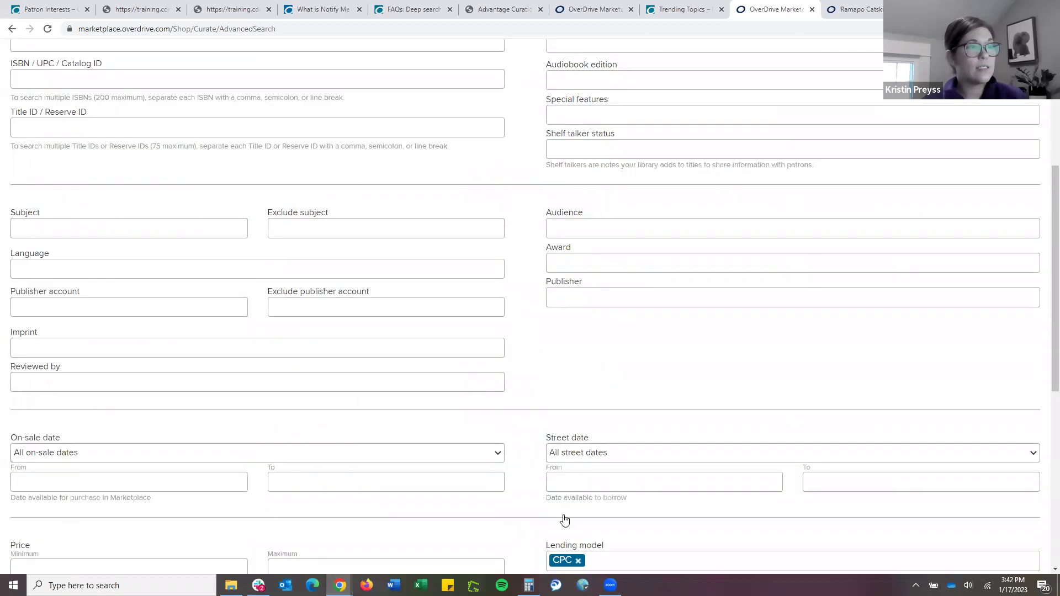
pyautogui.click(565, 512)
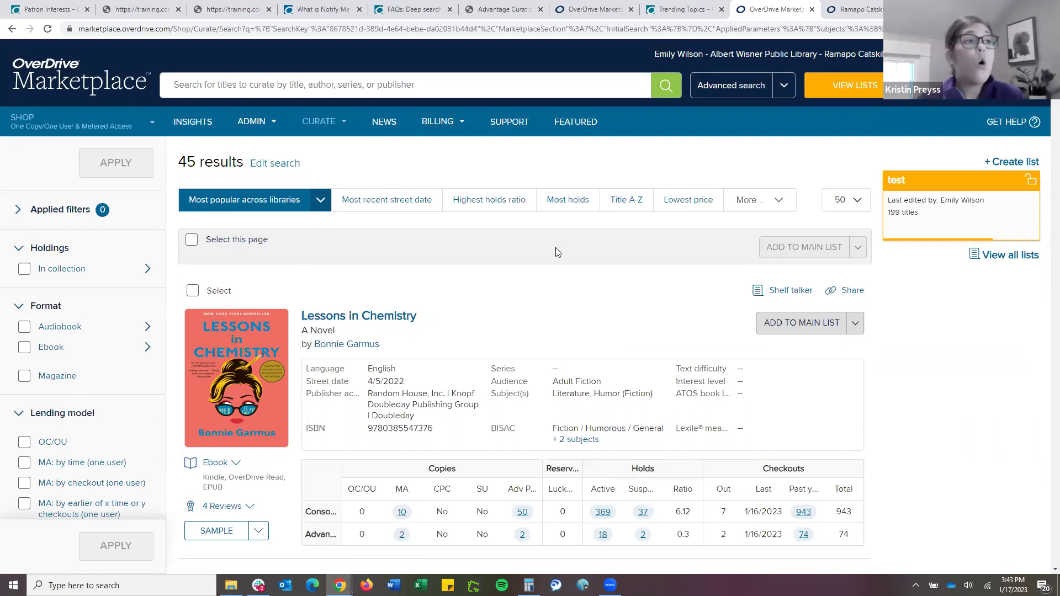
# Start a shelf talker for "Lessons in Chemistry" with the Recommendation type
pyautogui.scroll(-4, 557, 252)
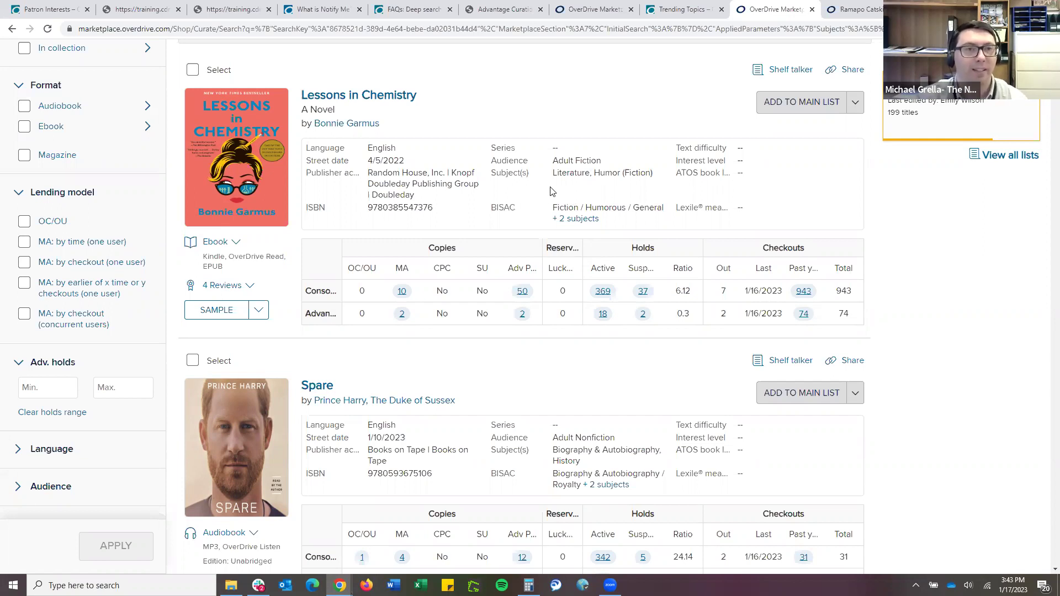
pyautogui.scroll(4, 540, 190)
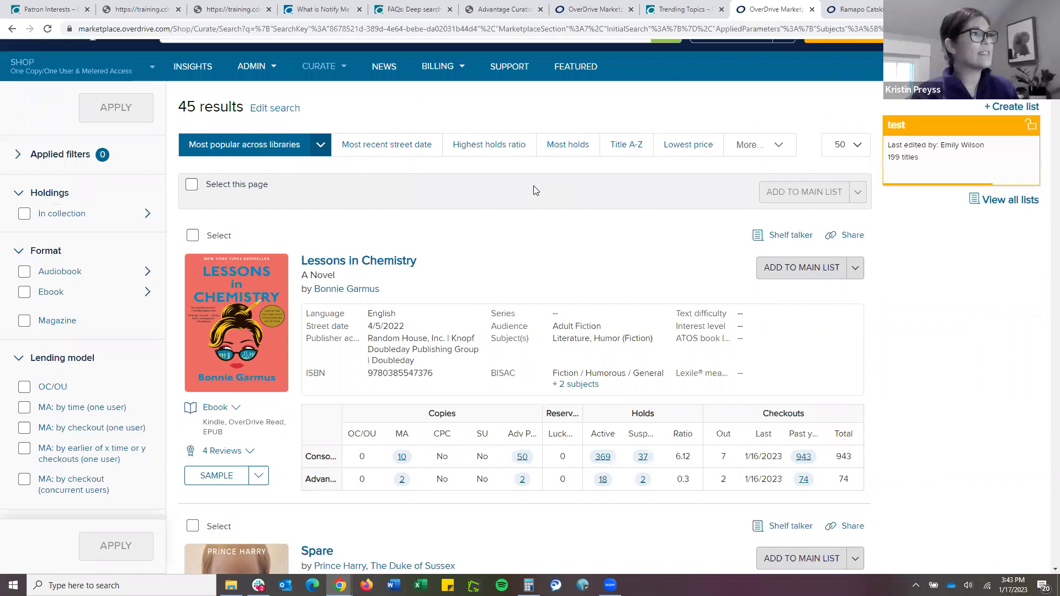
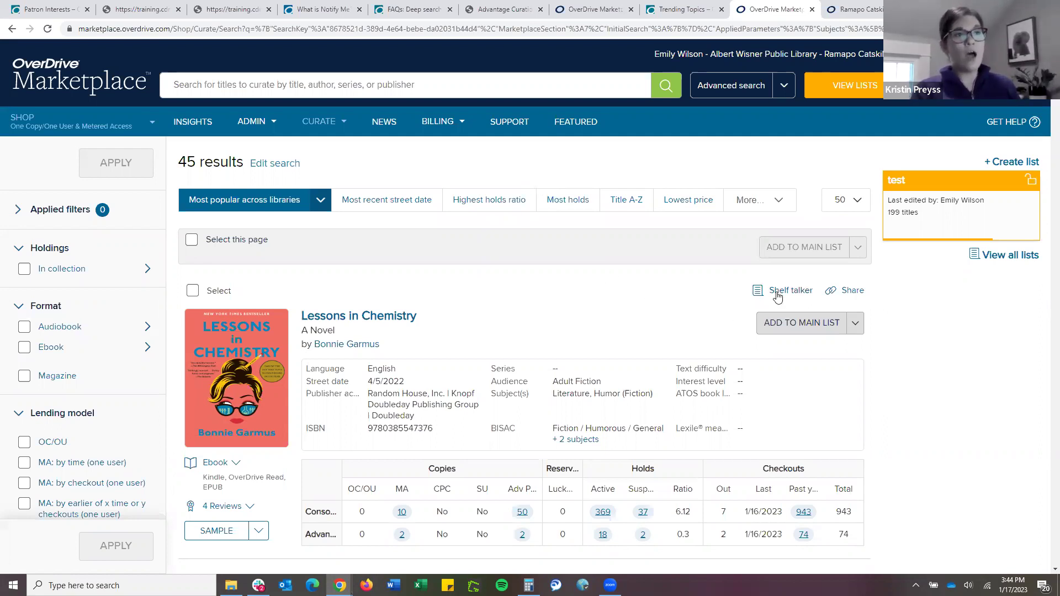
pyautogui.scroll(-1, 776, 297)
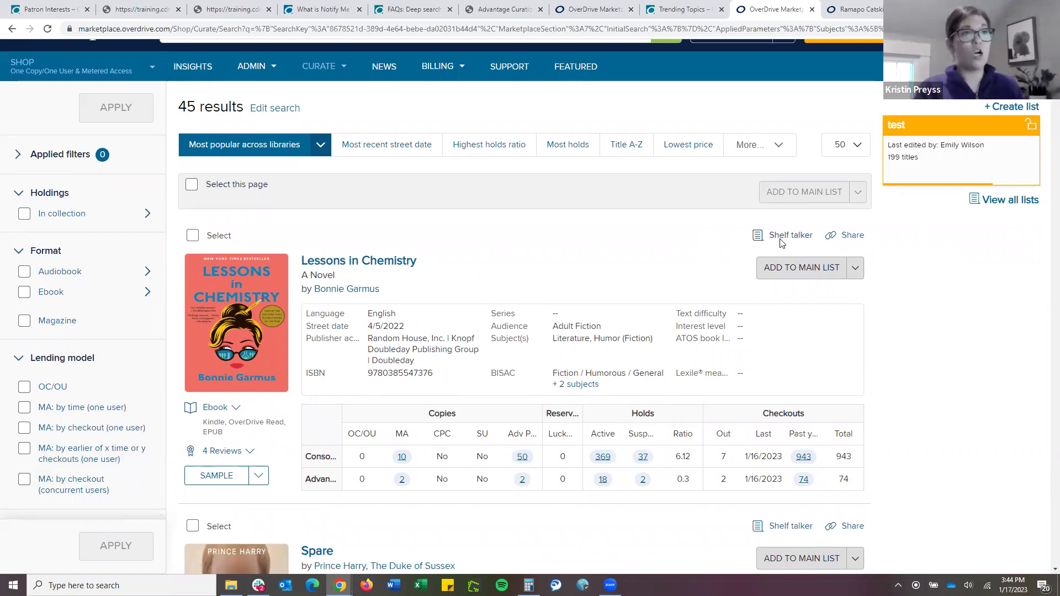
pyautogui.click(785, 236)
pyautogui.click(300, 149)
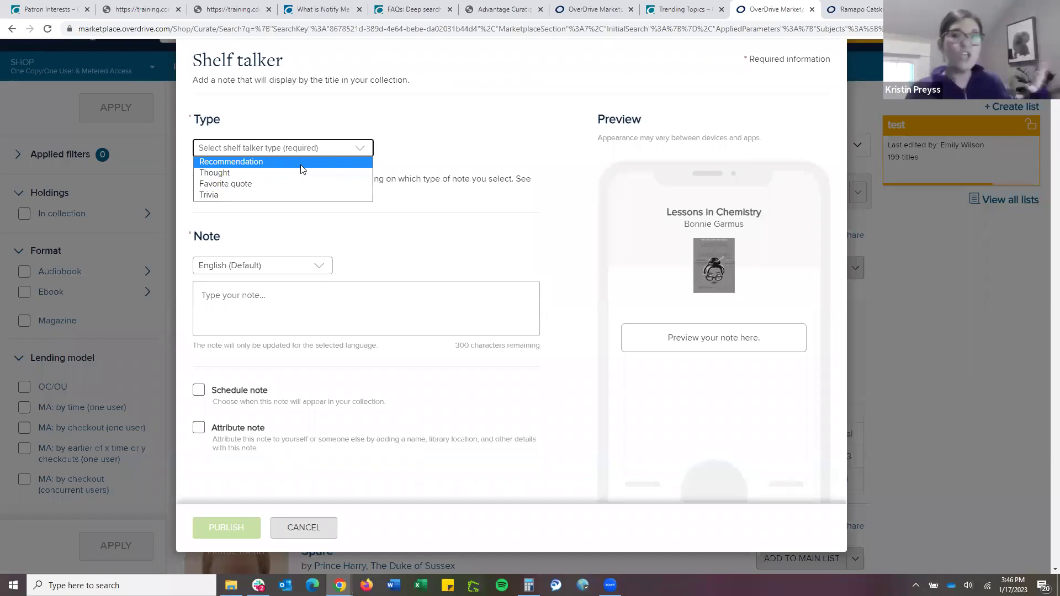
pyautogui.click(293, 161)
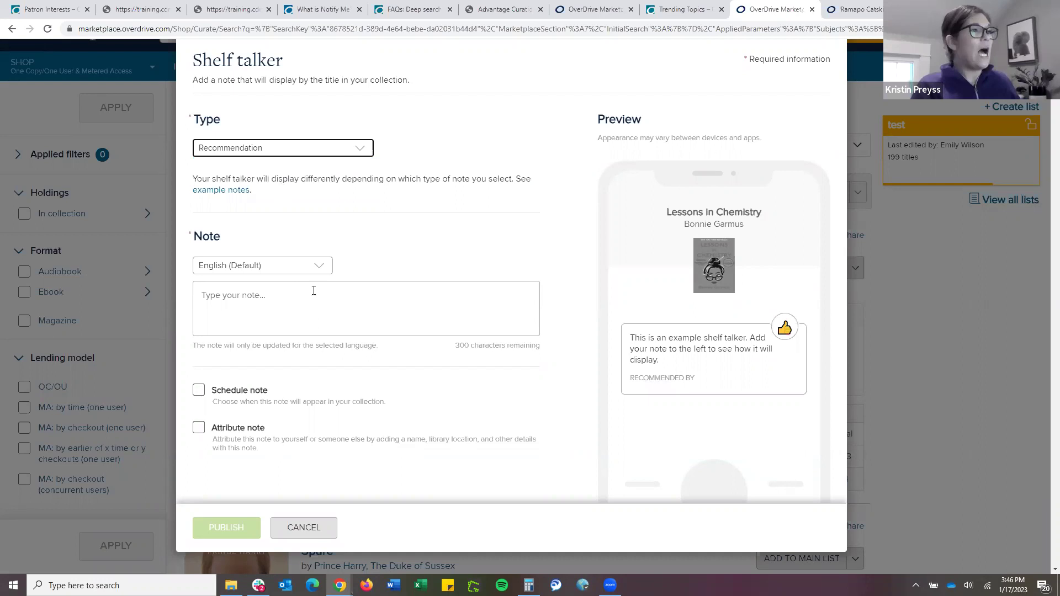
# Enter a short sample note saying that a named reader loved this book
pyautogui.press('Tab')
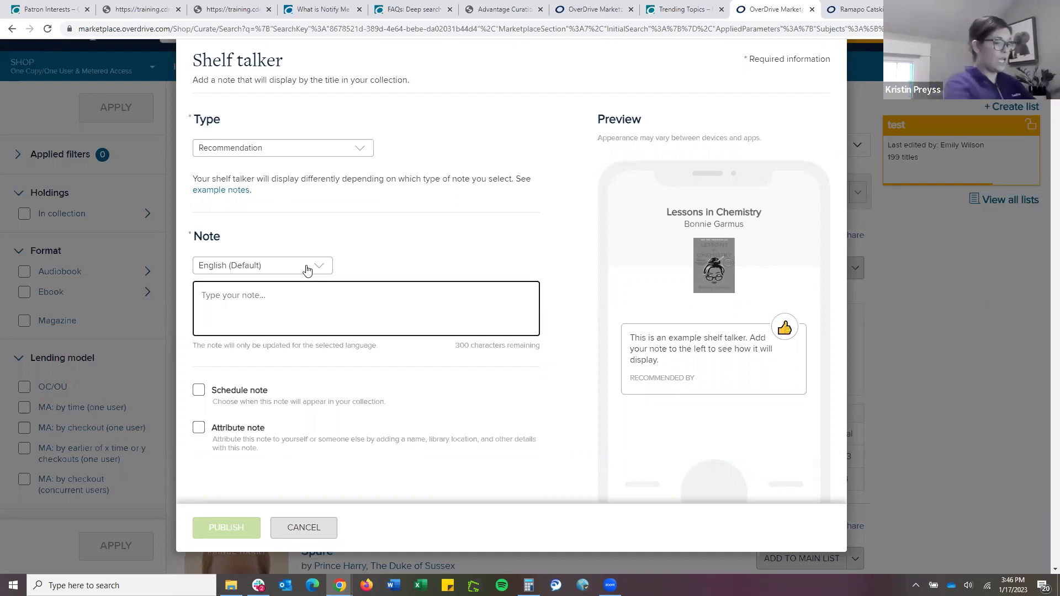
pyautogui.write('Donna loved t')
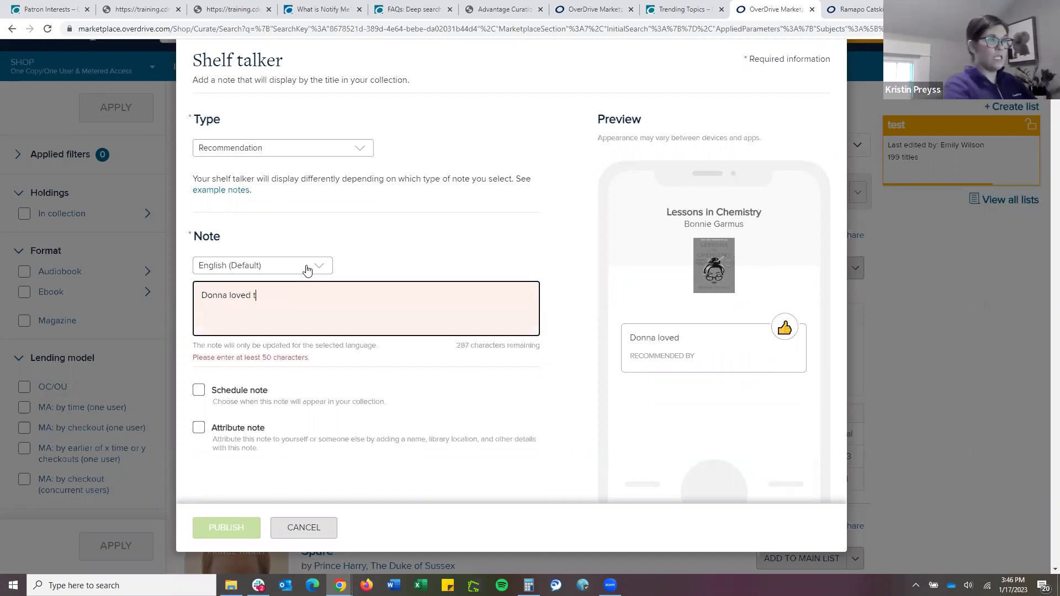
pyautogui.write('his book!')
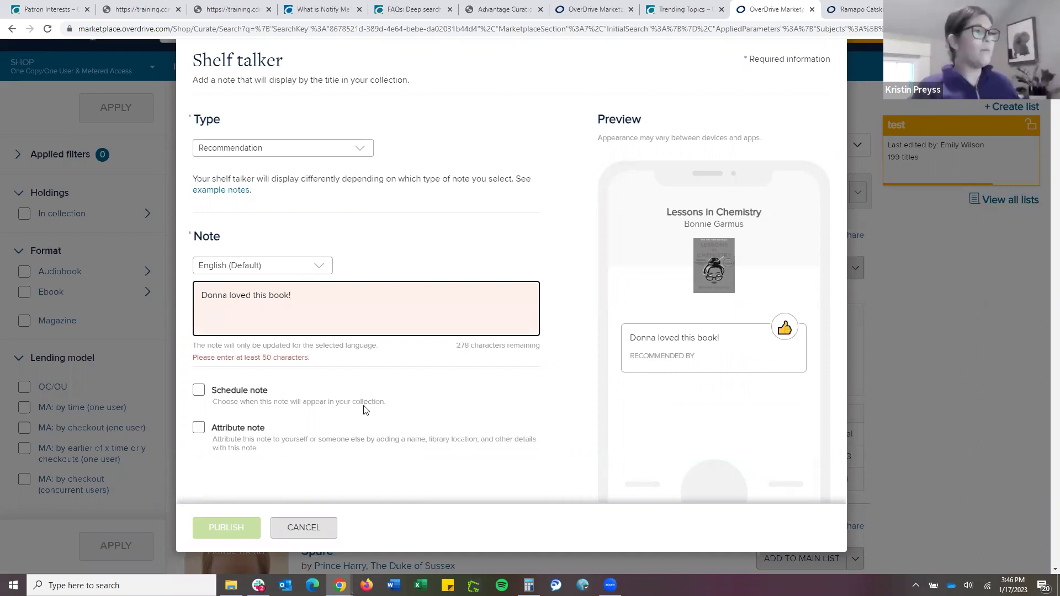
# Schedule the shelf talker note to run from 2/1/2023 to 2/28/2023
pyautogui.scroll(1, 280, 468)
pyautogui.click(249, 452)
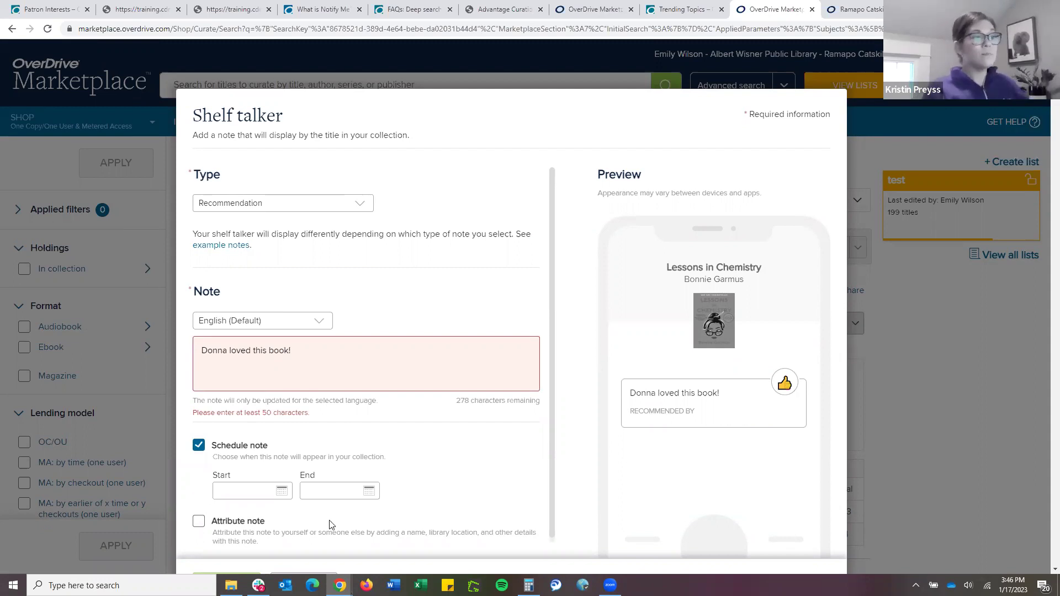
pyautogui.click(282, 493)
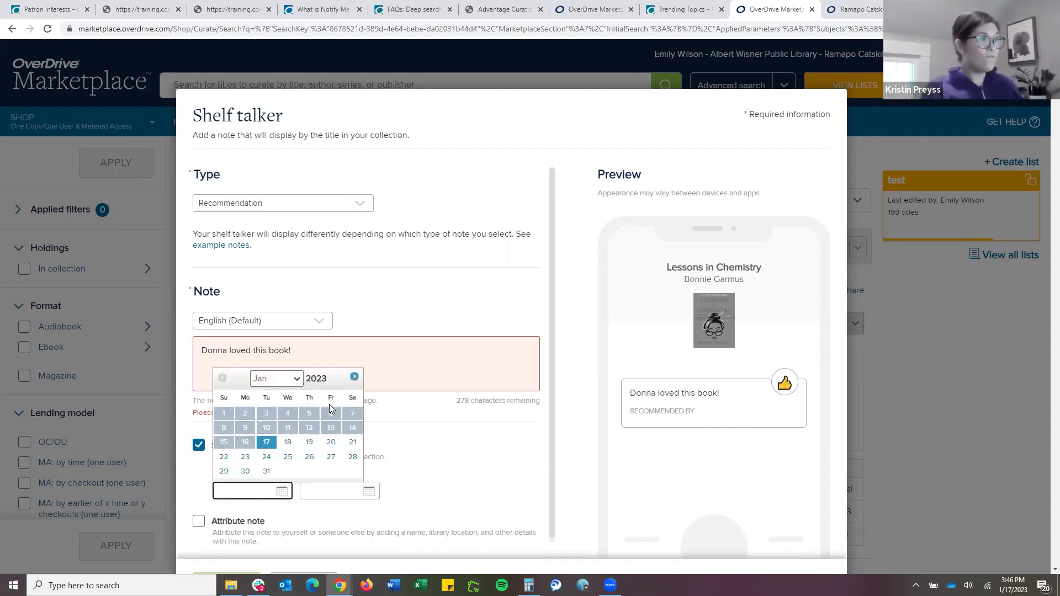
pyautogui.click(354, 378)
pyautogui.click(288, 413)
pyautogui.click(369, 491)
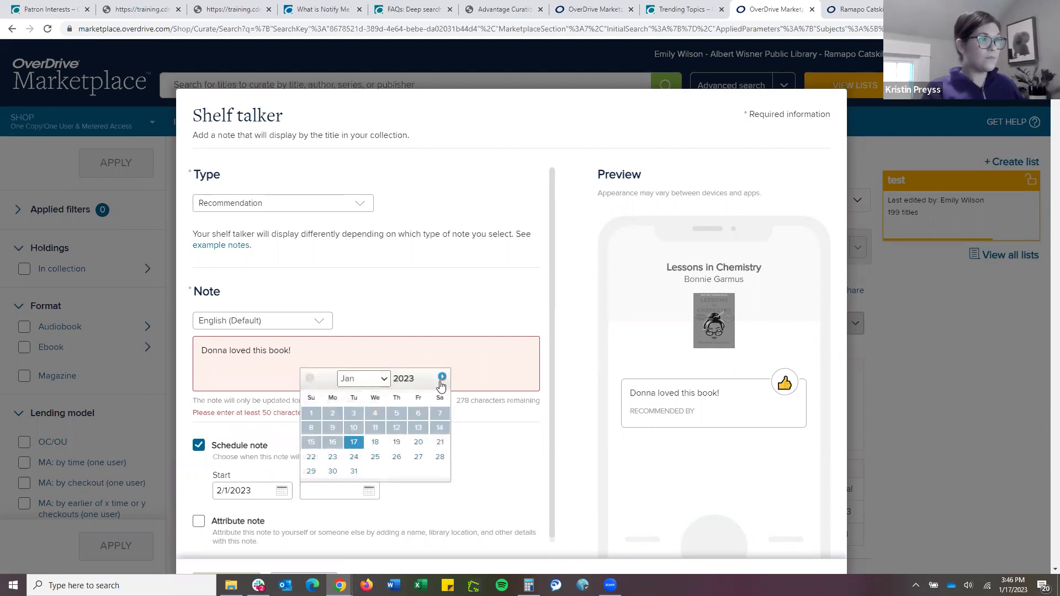
pyautogui.click(358, 486)
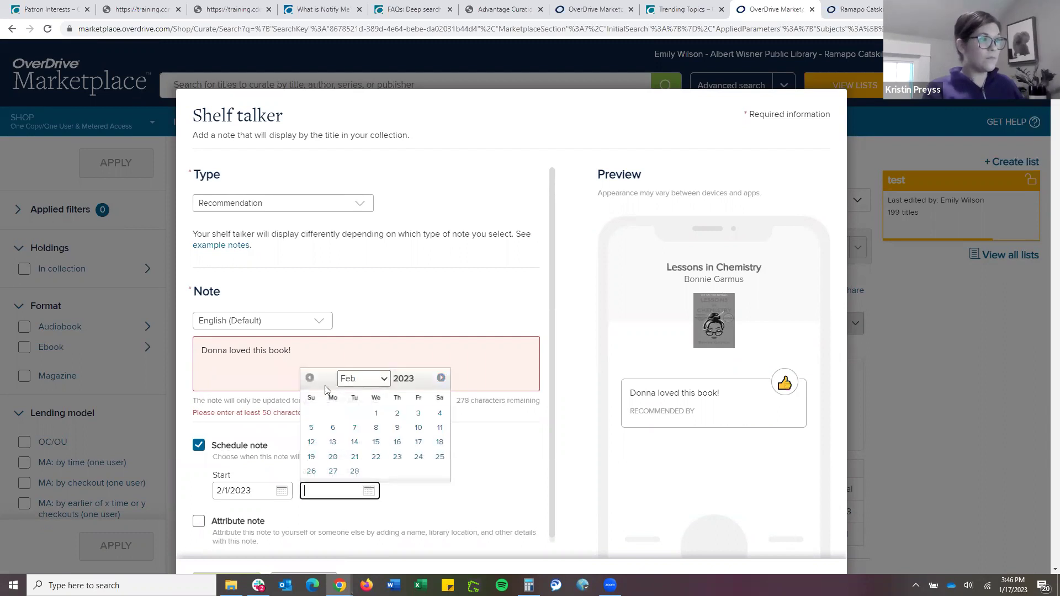
pyautogui.write('2/28/2023')
# Replace the note with "this month's book club pick- Meet on Tuesday the 15th" and enable the note's attribution
pyautogui.tripleClick(195, 361)
pyautogui.write("this month's ")
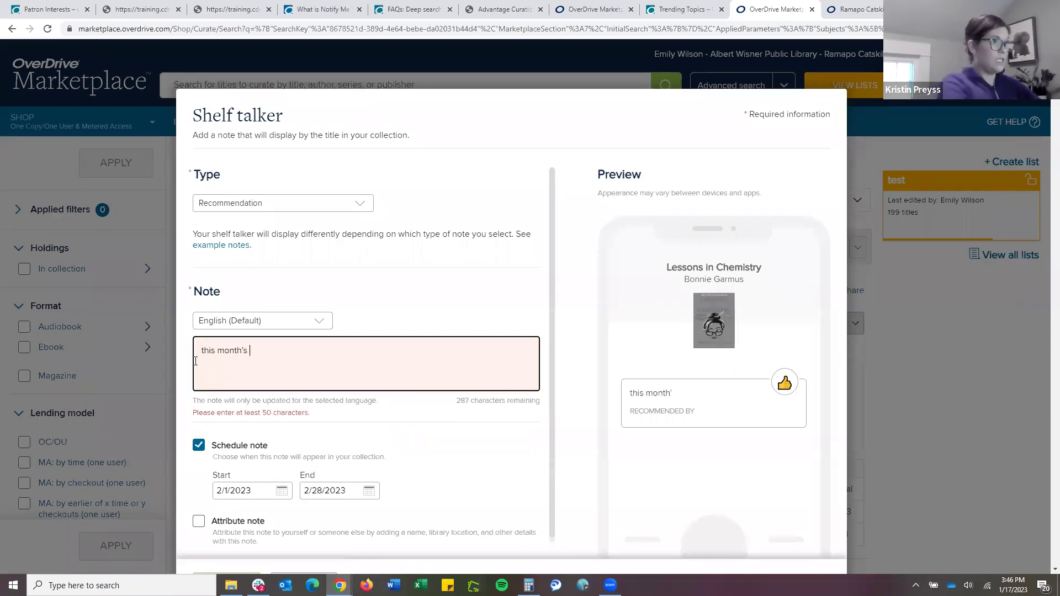
pyautogui.write('book clu')
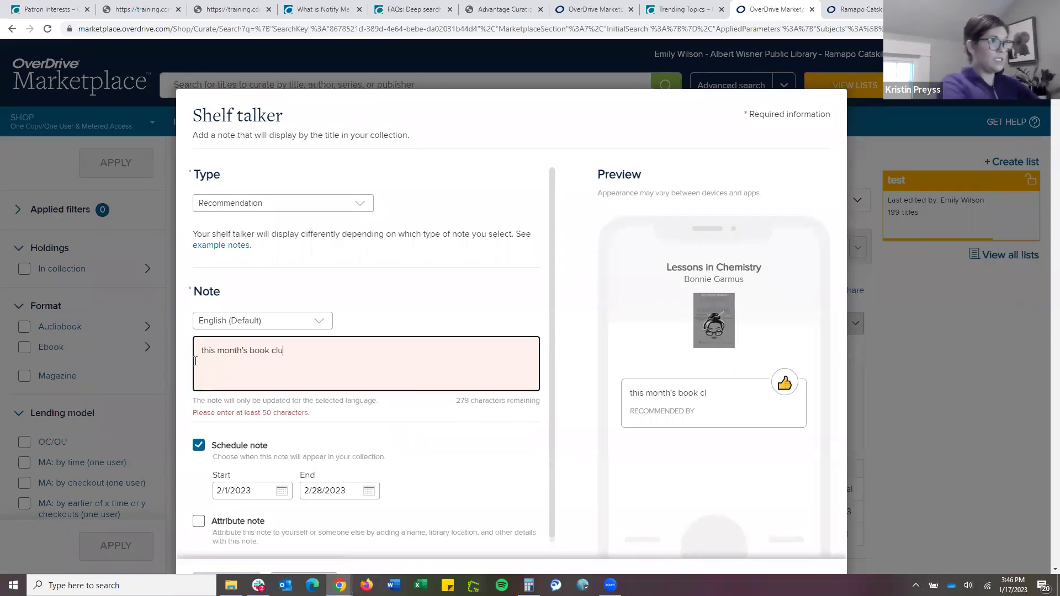
pyautogui.write('b pick- Meet on Tuesd')
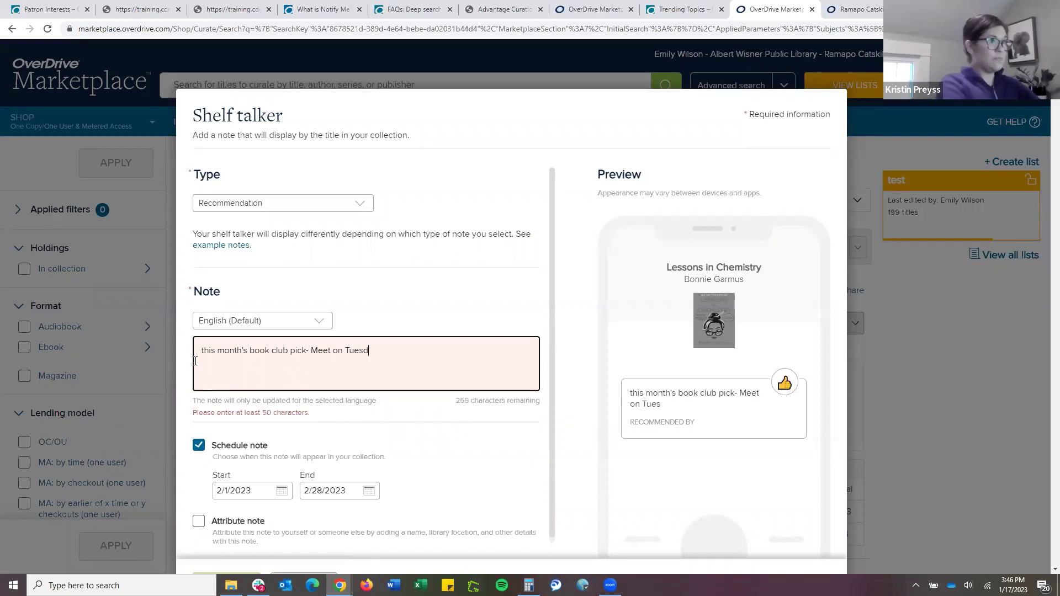
pyautogui.write('ay the `5')
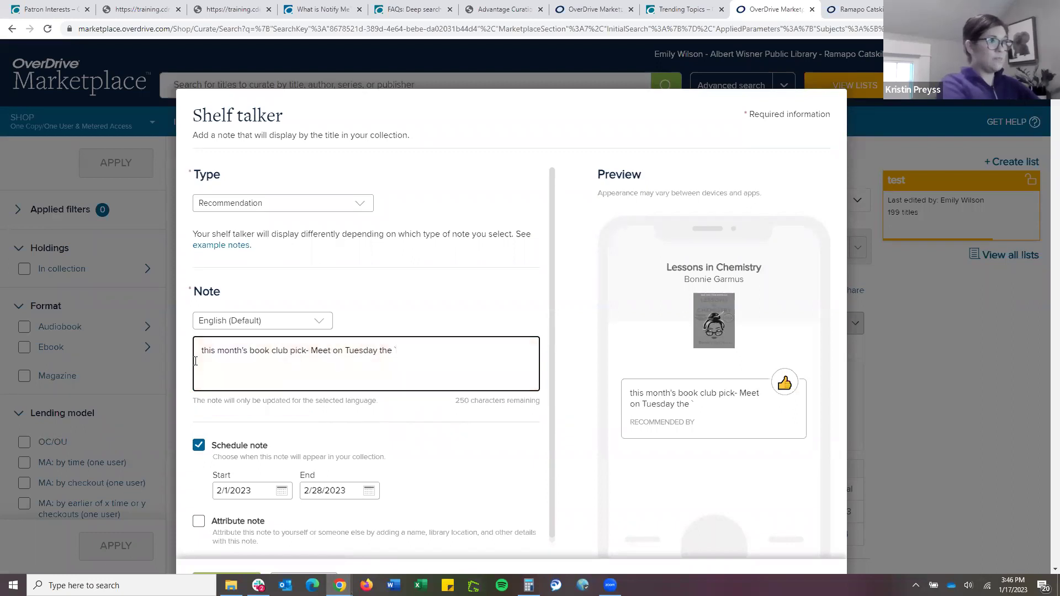
pyautogui.write('th')
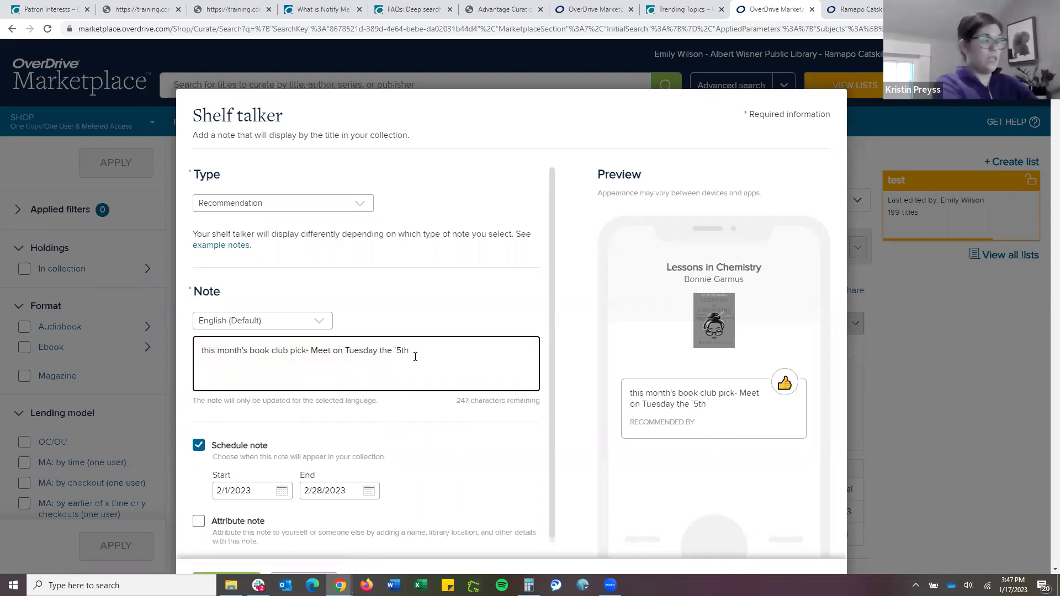
pyautogui.press('Left')
pyautogui.press('Left')
pyautogui.press('Left')
pyautogui.press('BackSpace')
pyautogui.write('1')
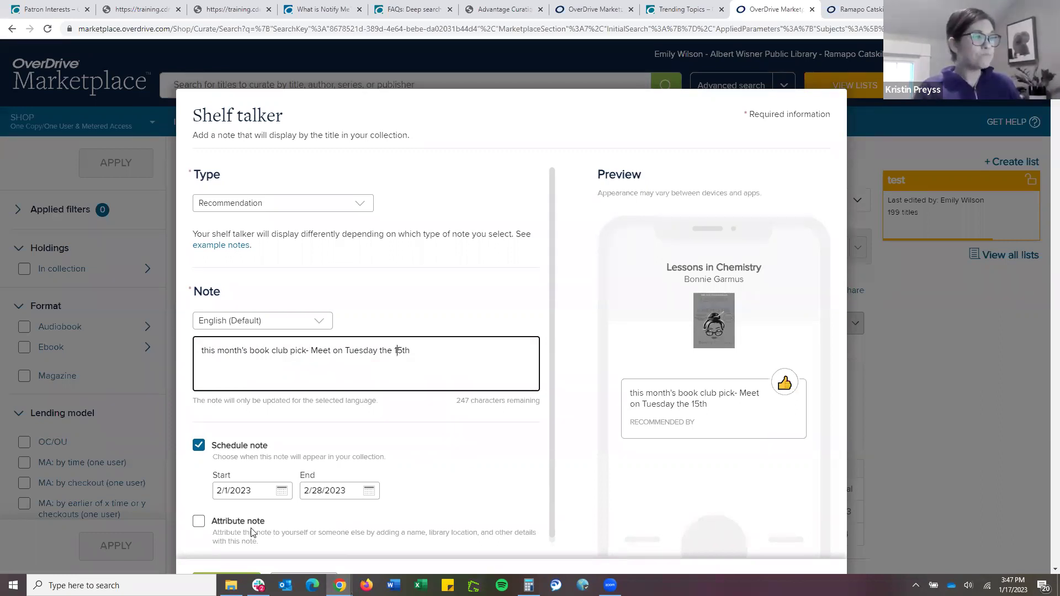
pyautogui.click(197, 523)
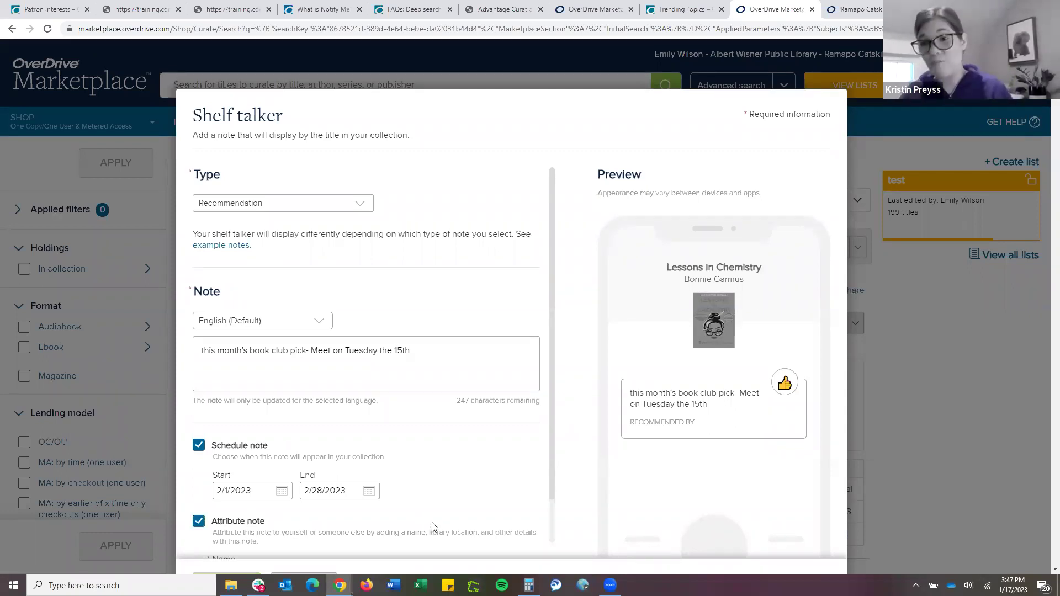
pyautogui.scroll(-3, 432, 522)
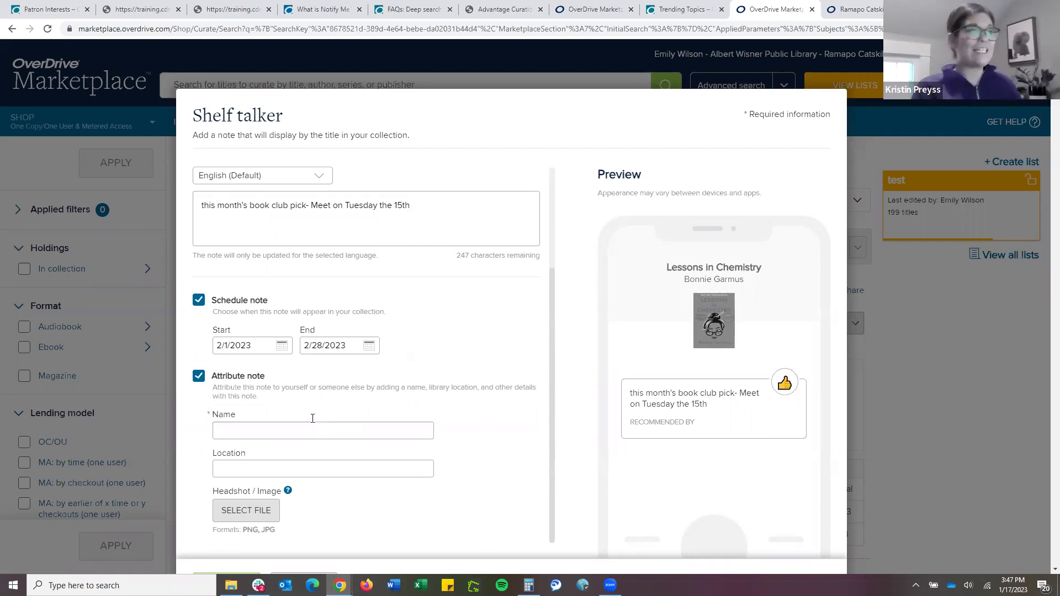
# Switch to the Brooklyn Public Library OverDrive site, browse its Podcasts collection and view the title "Take Us to Your Chief"
pyautogui.click(845, 9)
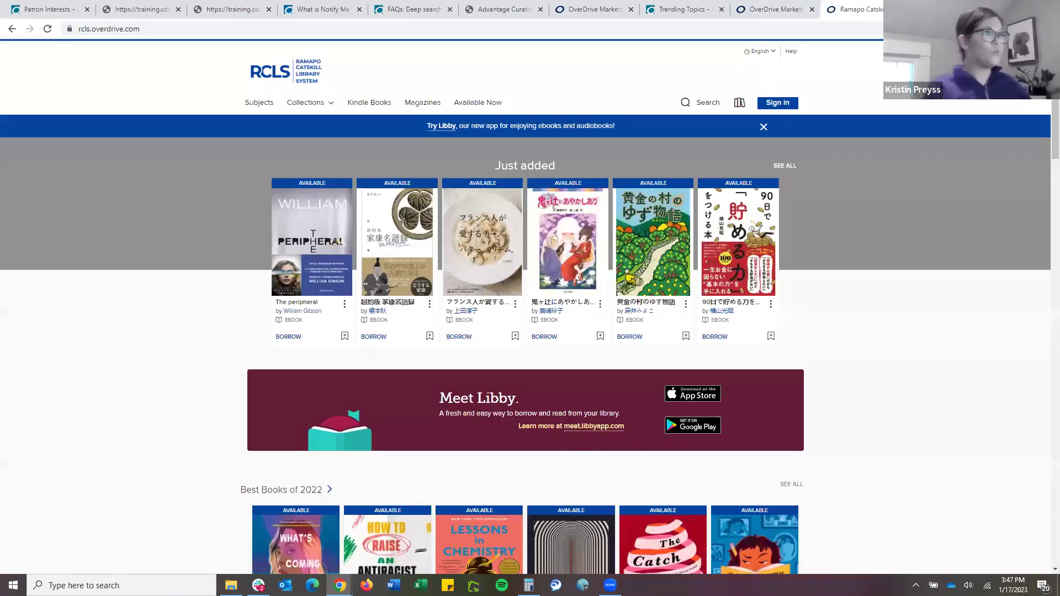
pyautogui.hotkey('alt', 'Left')
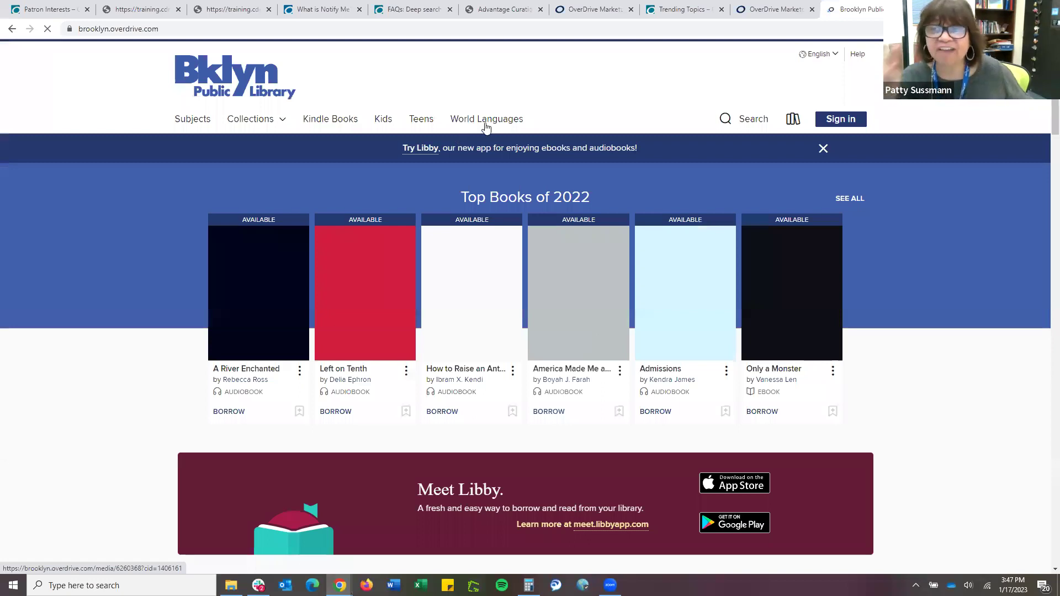
pyautogui.scroll(-6, 363, 128)
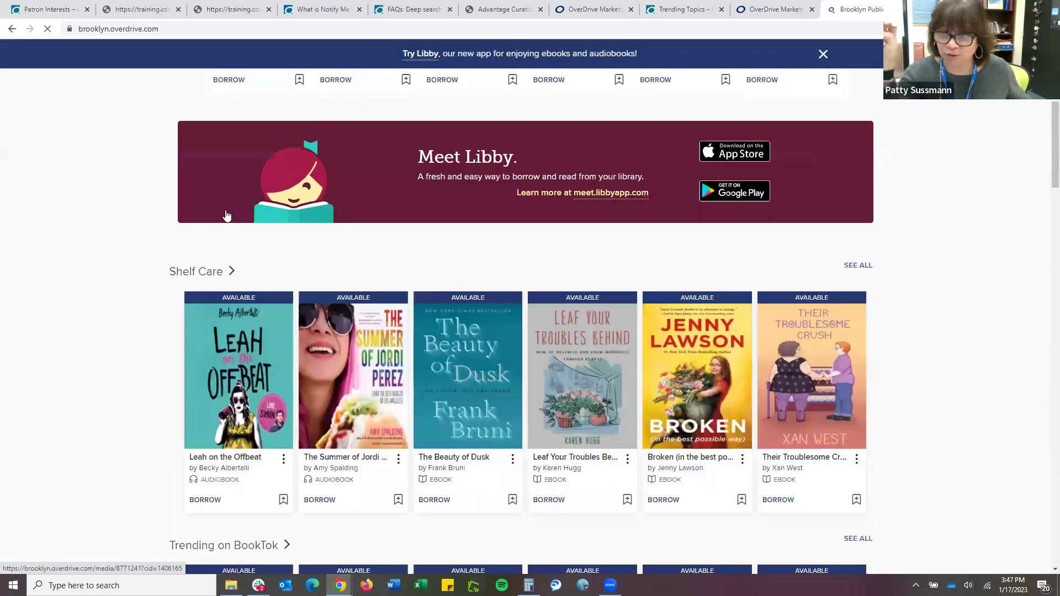
pyautogui.scroll(6, 259, 160)
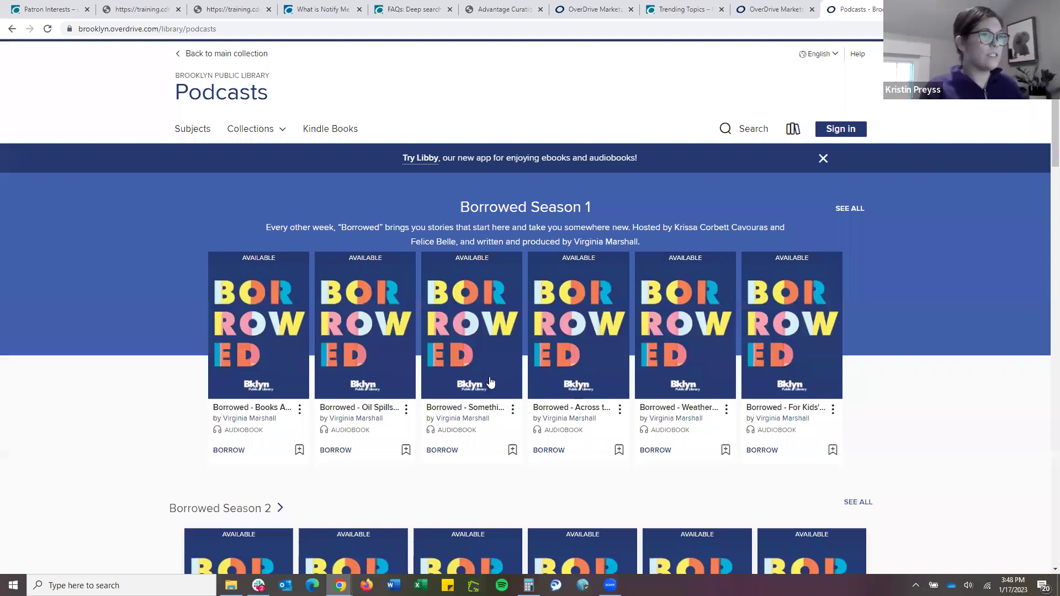
pyautogui.scroll(-4, 490, 382)
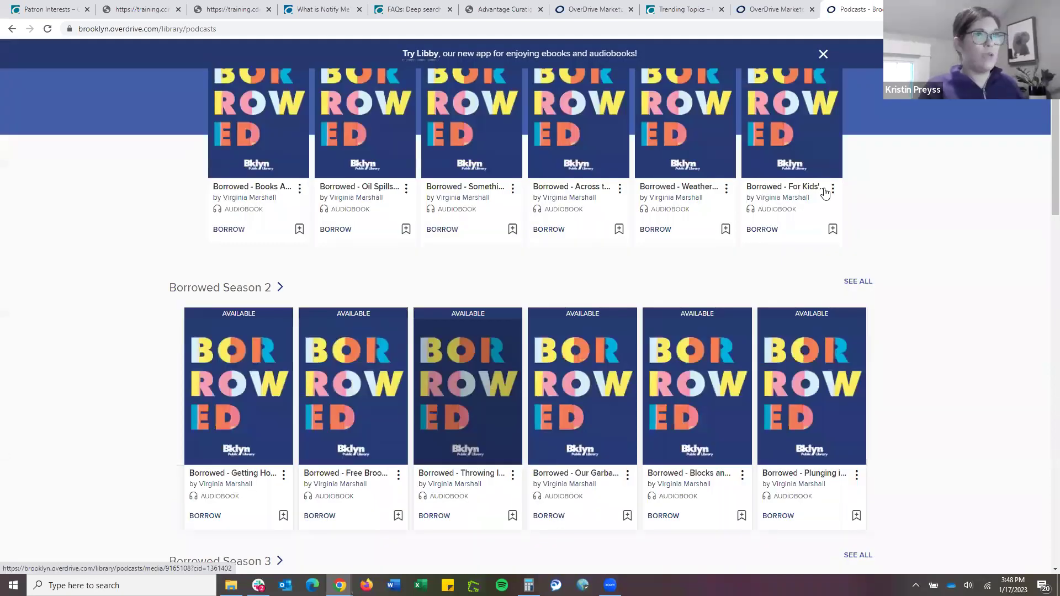
pyautogui.scroll(-11, 830, 176)
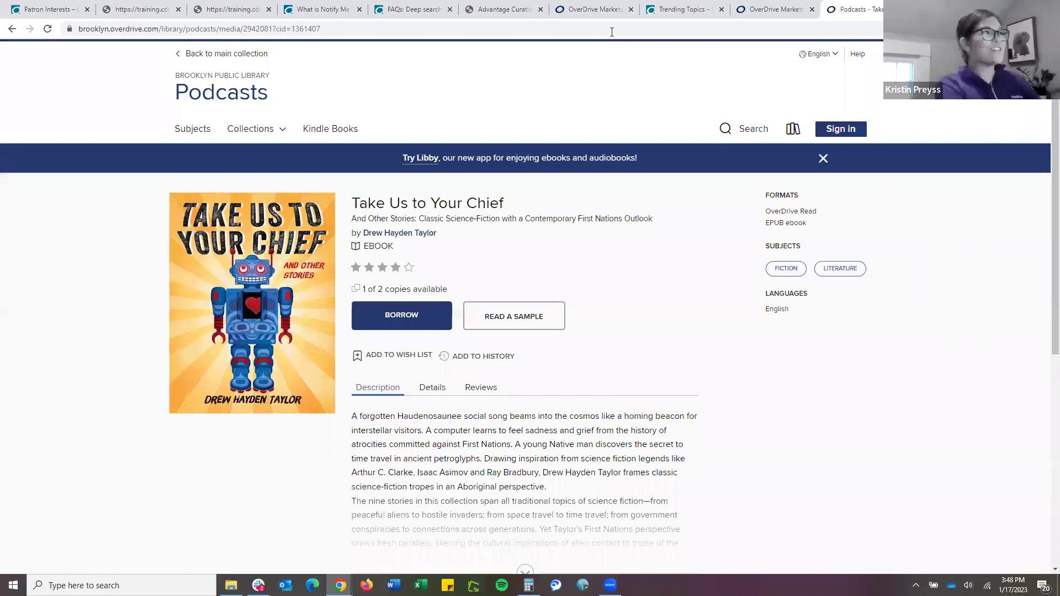
# Switch to the Libby web app at libbyapp.com
pyautogui.click(611, 32)
pyautogui.write('libby')
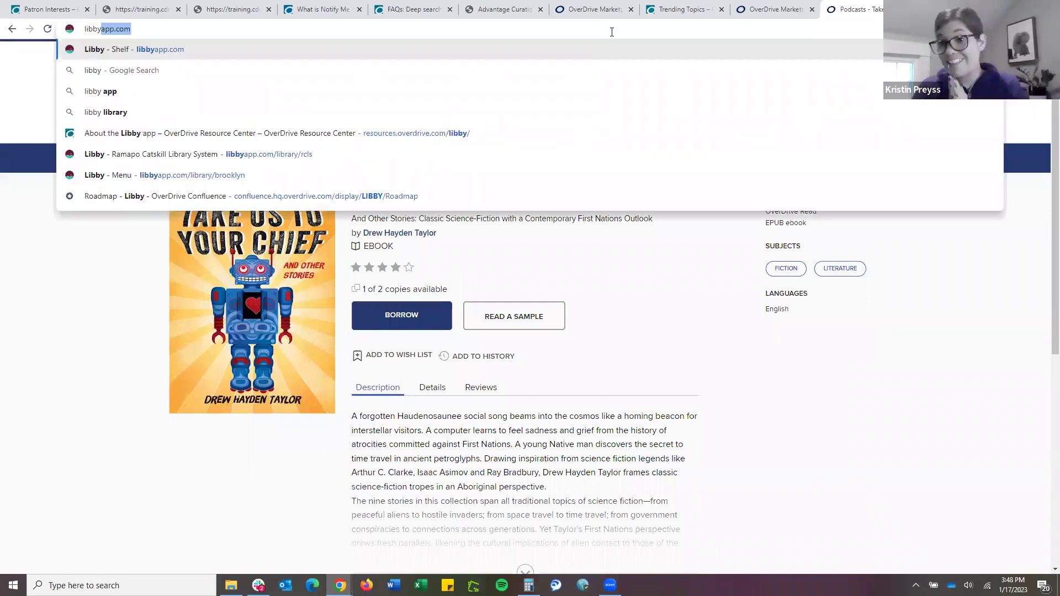
pyautogui.press('Return')
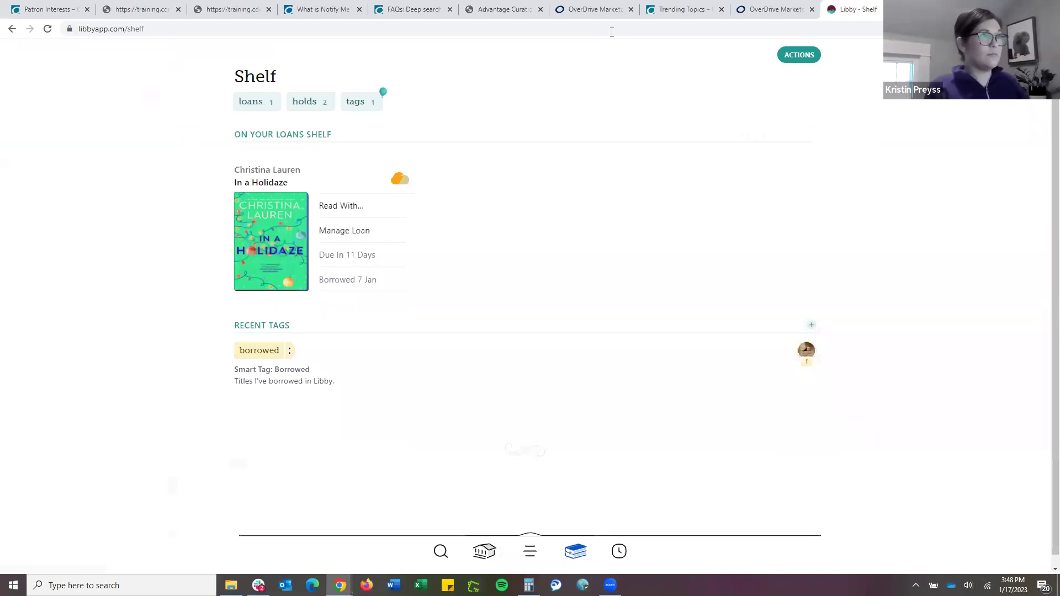
# Try to find the Brooklyn library by entering "brooklyn" in the Ramapo Catskill catalog search
pyautogui.click(441, 551)
pyautogui.click(324, 65)
pyautogui.write('brook')
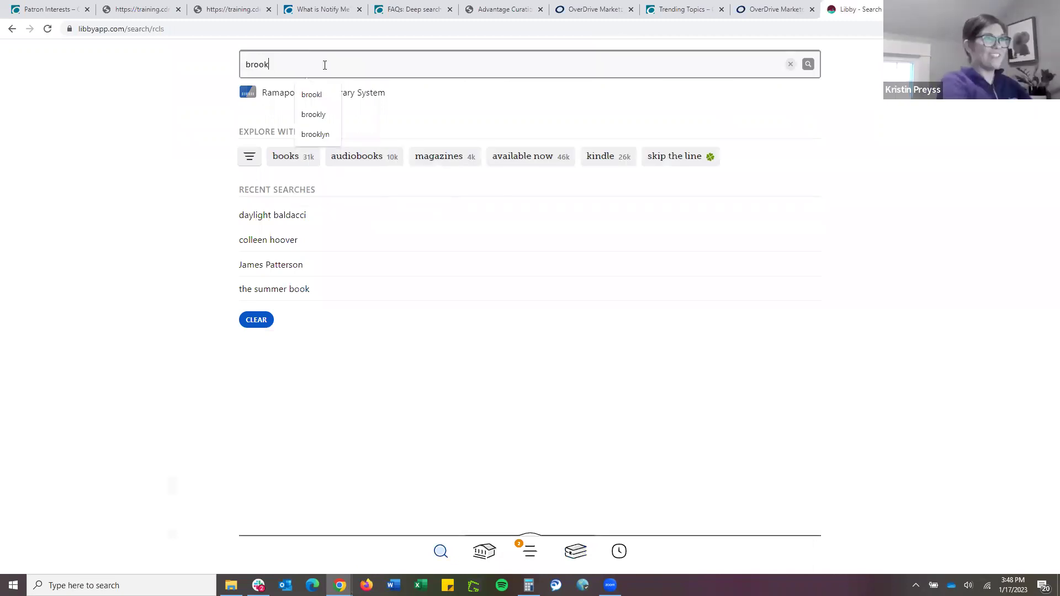
pyautogui.write('lyn')
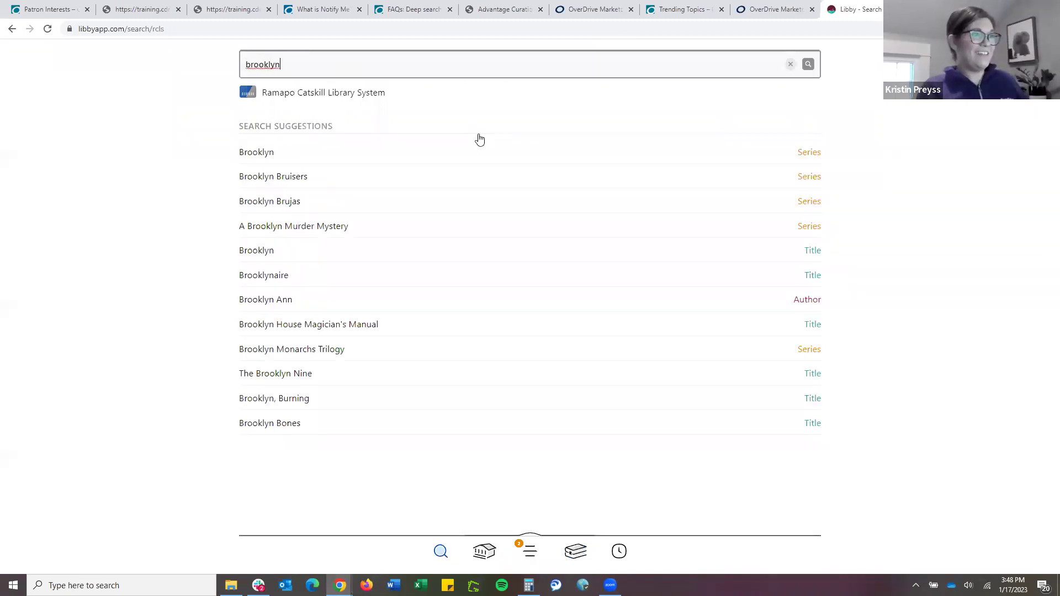
pyautogui.hotkey('alt', 'Left')
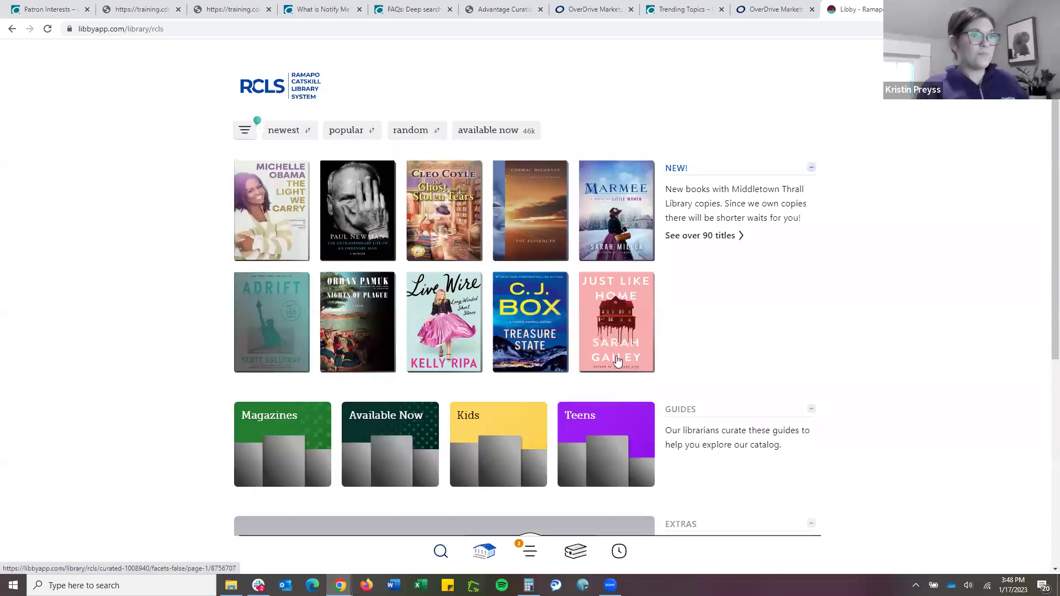
# Search Libby's libraries for "brooklyn" and open the Brooklyn Public Library collection
pyautogui.hotkey('alt', 'Left')
pyautogui.write('brooklyn')
pyautogui.press('Return')
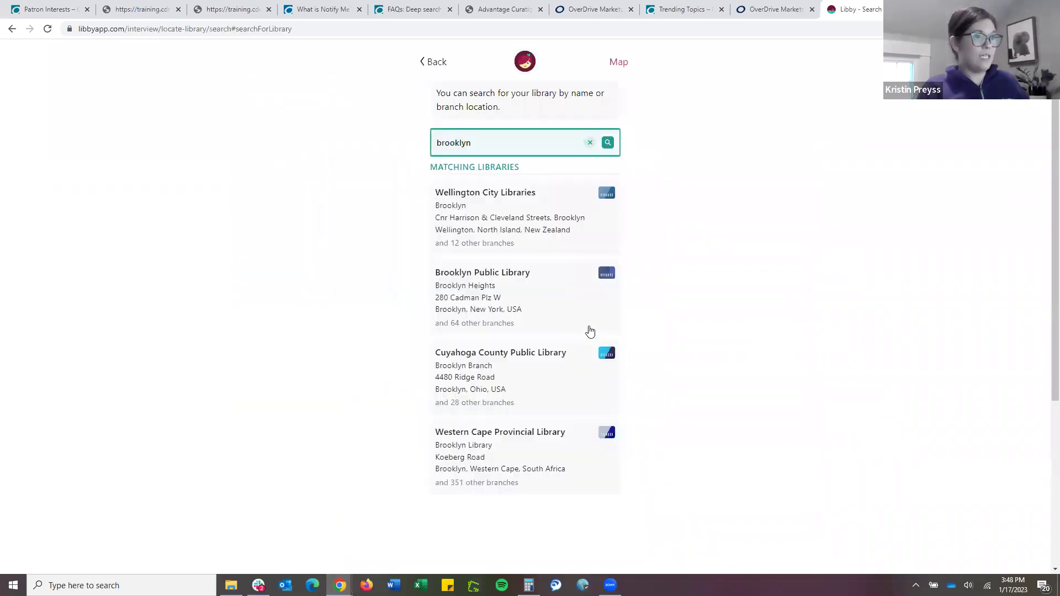
pyautogui.click(590, 326)
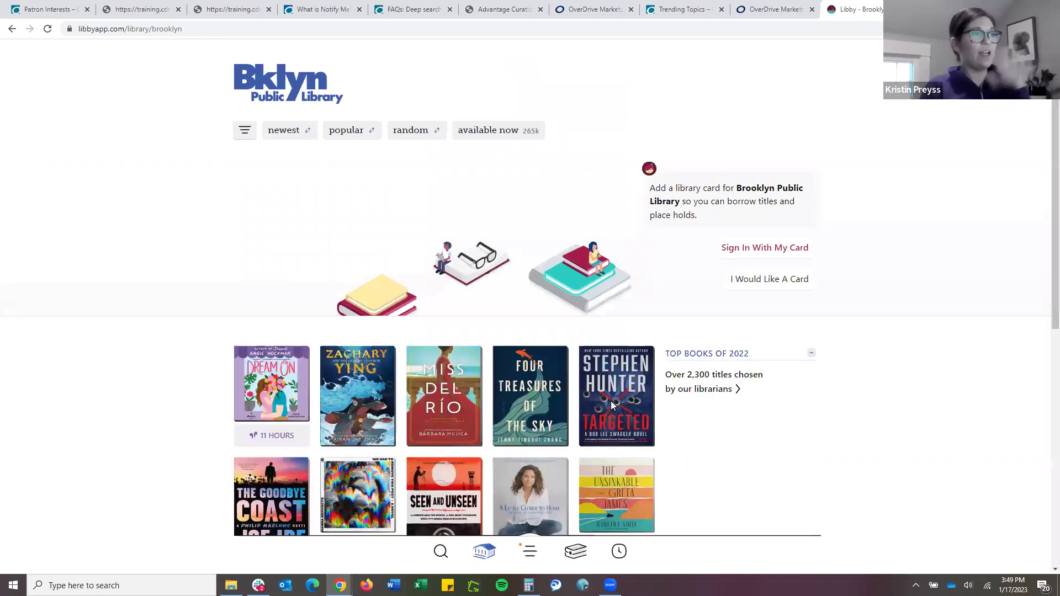
# Open the Podcasts guide in Brooklyn Public Library's Libby collection and view the title "Take Us to Your Chief" with its librarian note
pyautogui.click(611, 401)
pyautogui.scroll(-10, 611, 406)
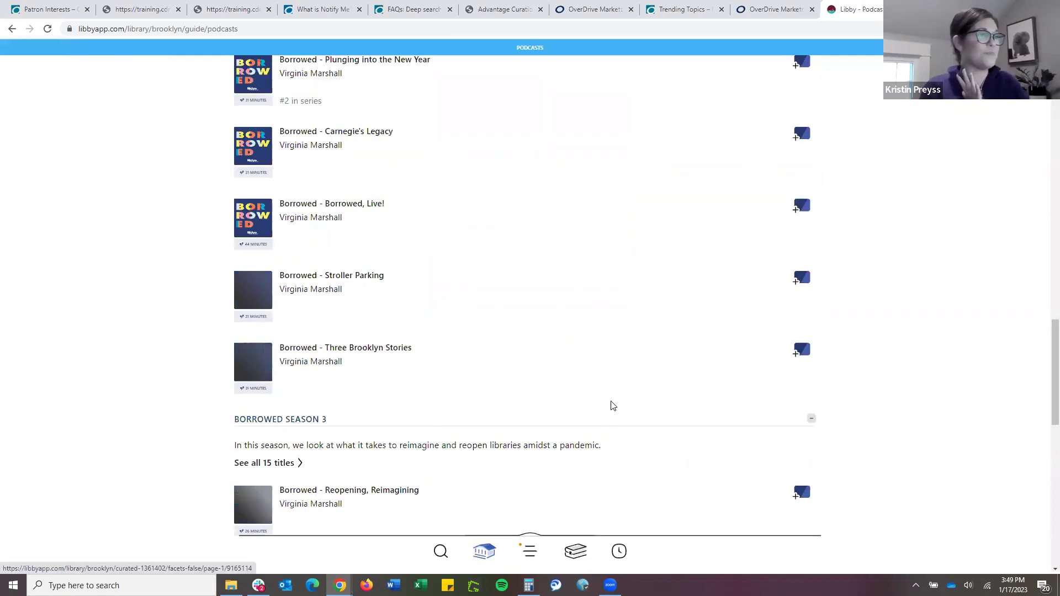
pyautogui.scroll(-5, 612, 406)
pyautogui.scroll(-1, 612, 406)
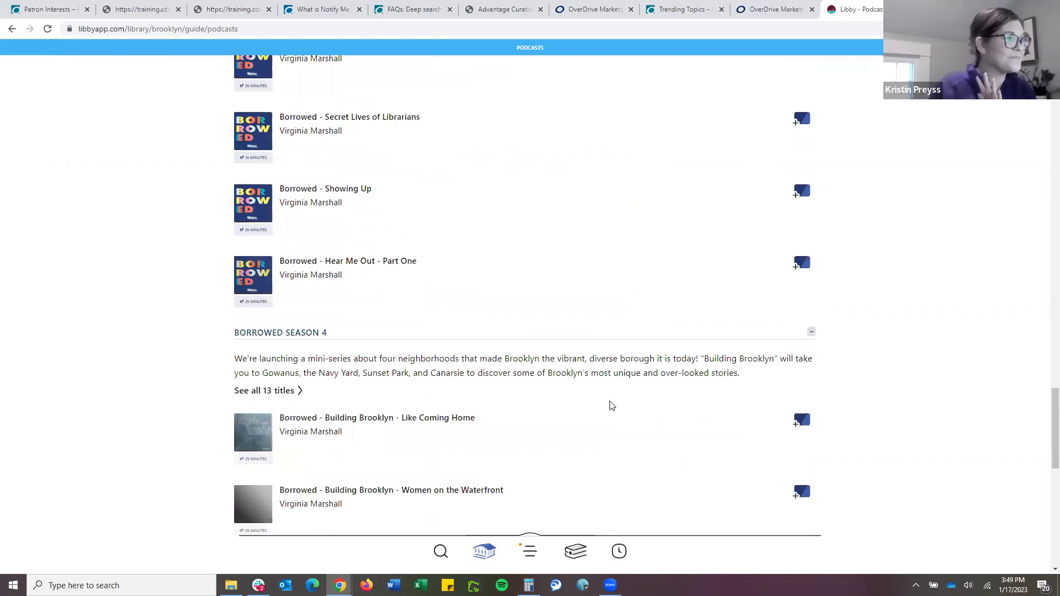
pyautogui.scroll(-4, 612, 406)
pyautogui.scroll(-2, 268, 477)
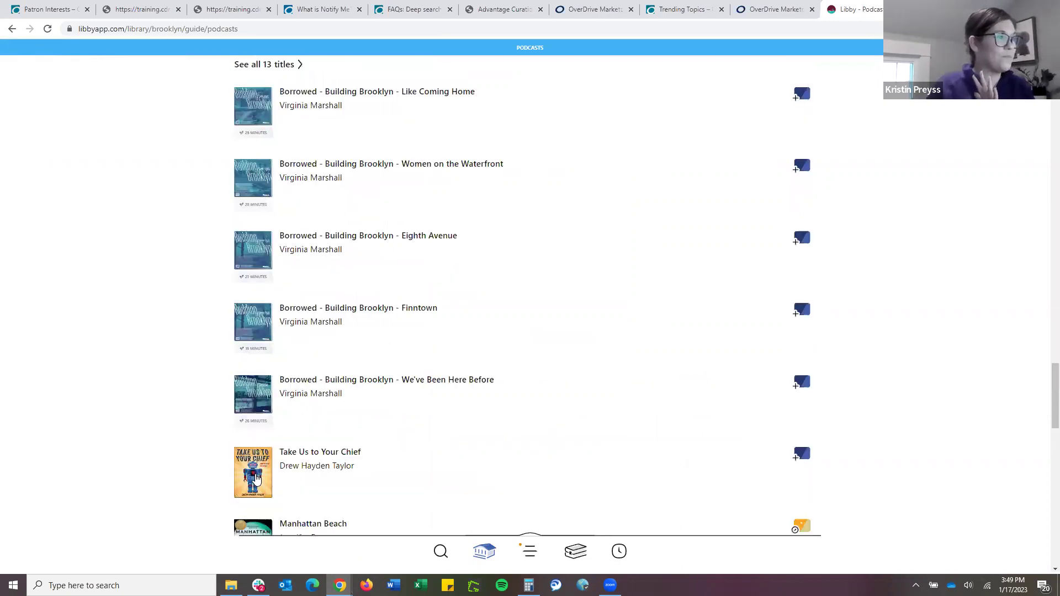
pyautogui.click(486, 461)
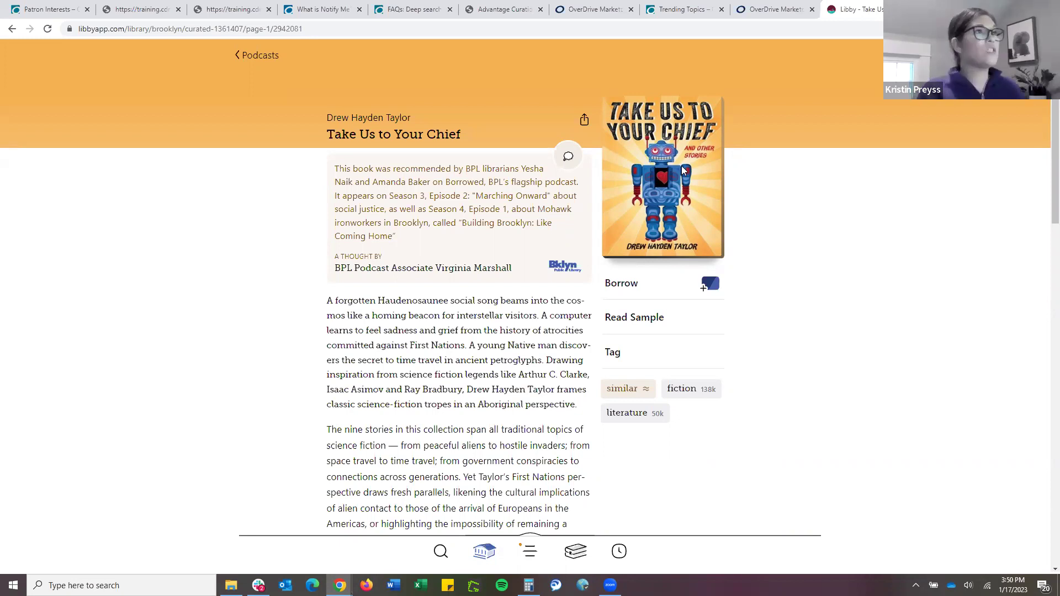
# Switch to OverDrive Marketplace and open the form for adding a new user in the Marketplace users administration
pyautogui.click(590, 9)
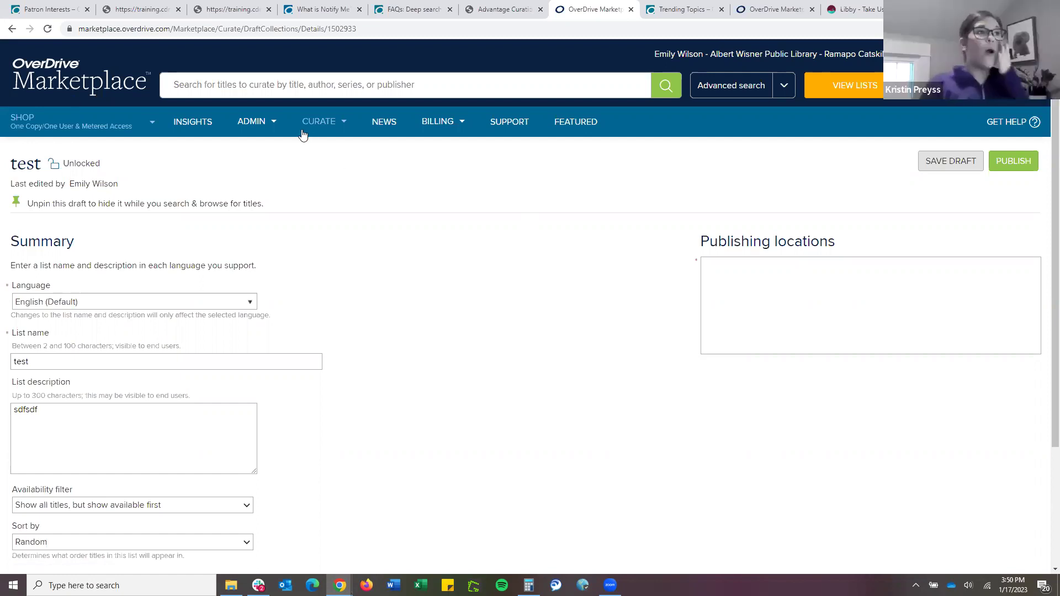
pyautogui.click(258, 128)
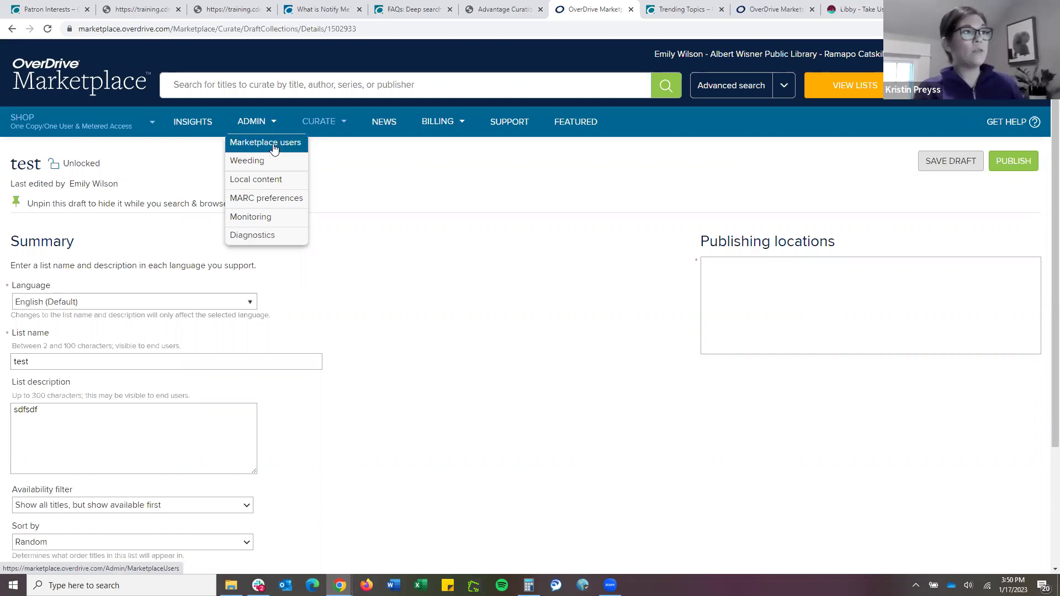
pyautogui.click(274, 146)
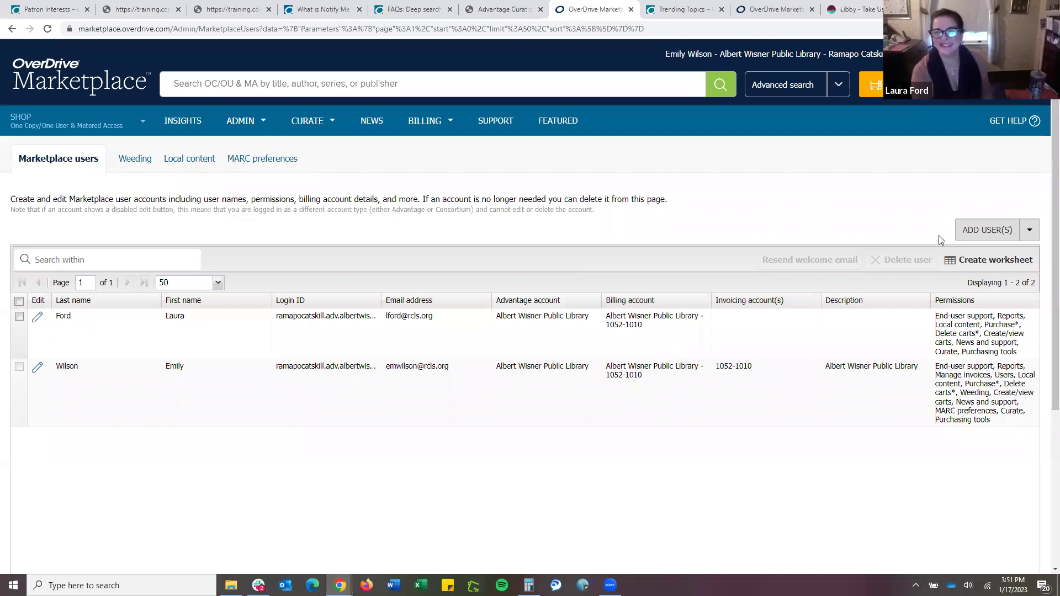
pyautogui.click(968, 236)
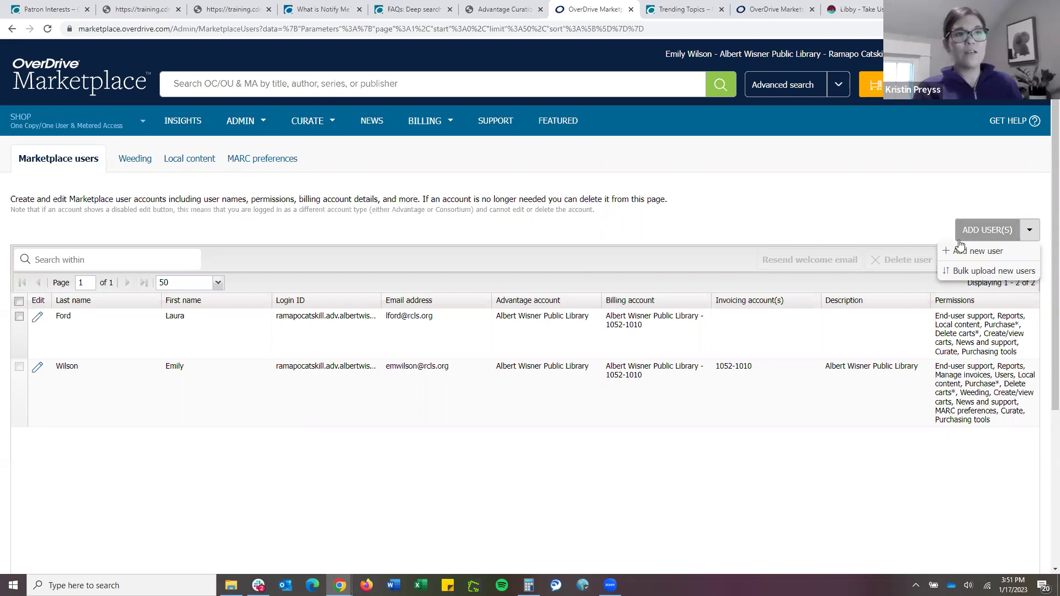
pyautogui.click(970, 253)
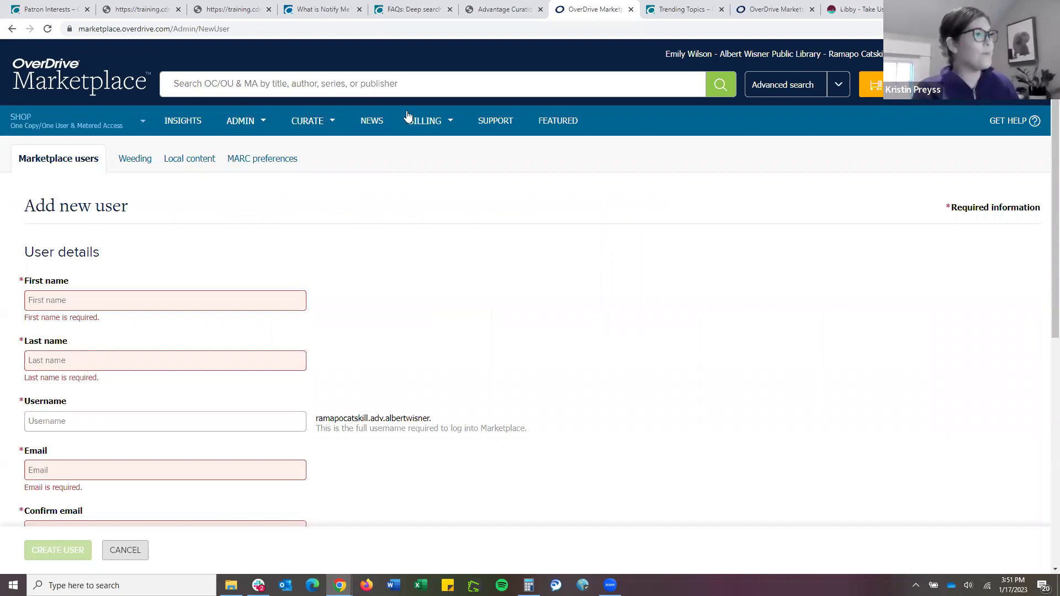
# Grant the Curate permission in the new user's permissions
pyautogui.scroll(-1, 446, 229)
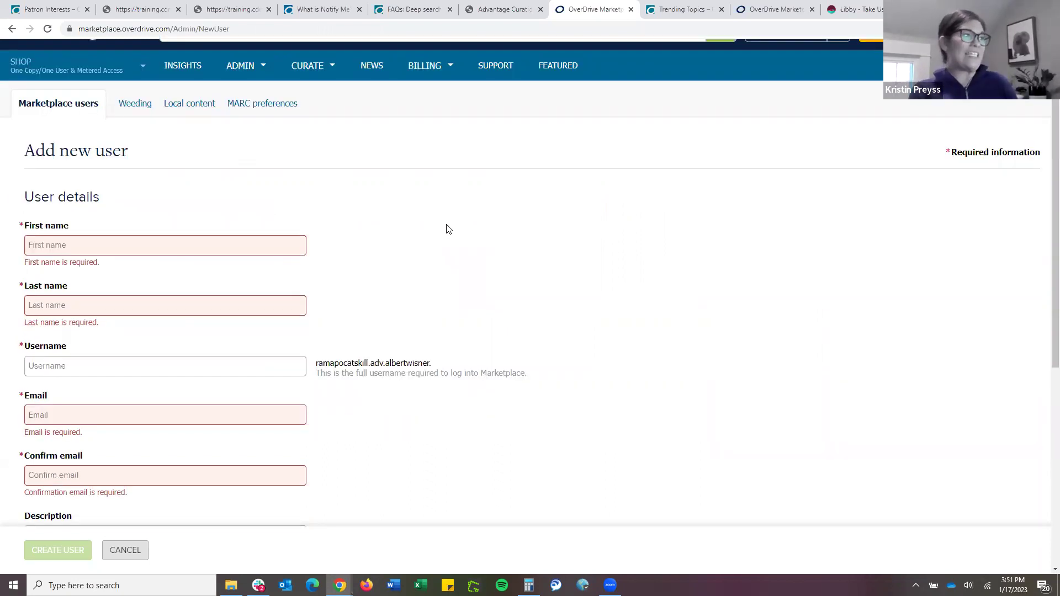
pyautogui.scroll(-1, 450, 230)
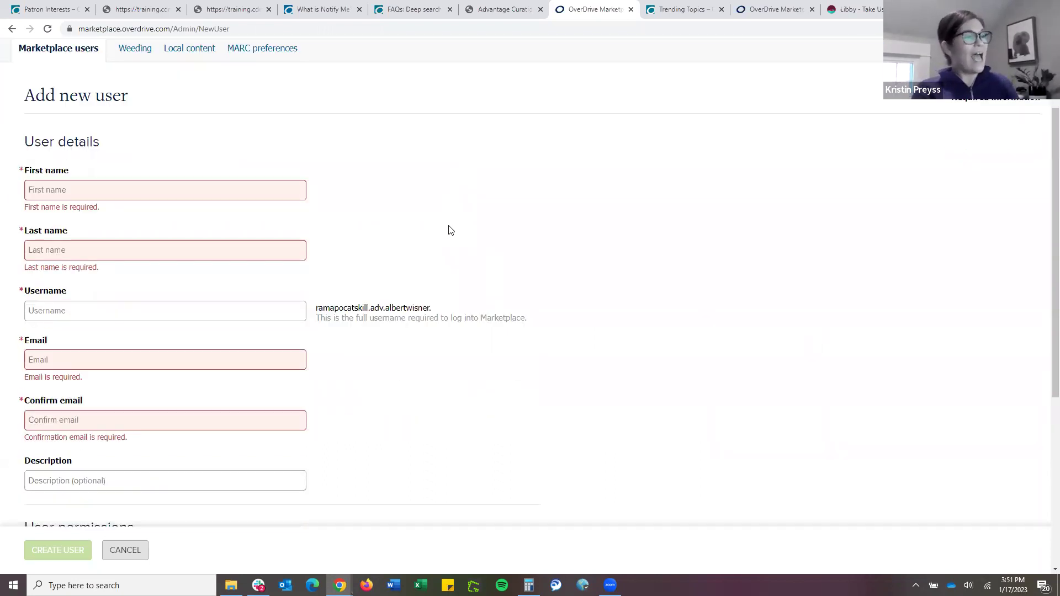
pyautogui.scroll(-5, 450, 229)
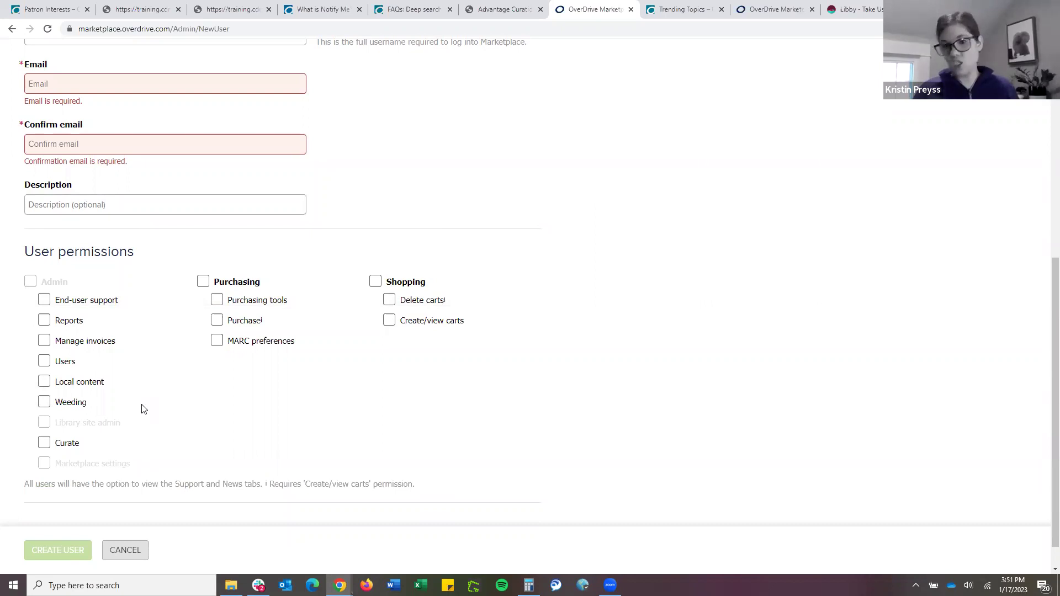
pyautogui.click(44, 444)
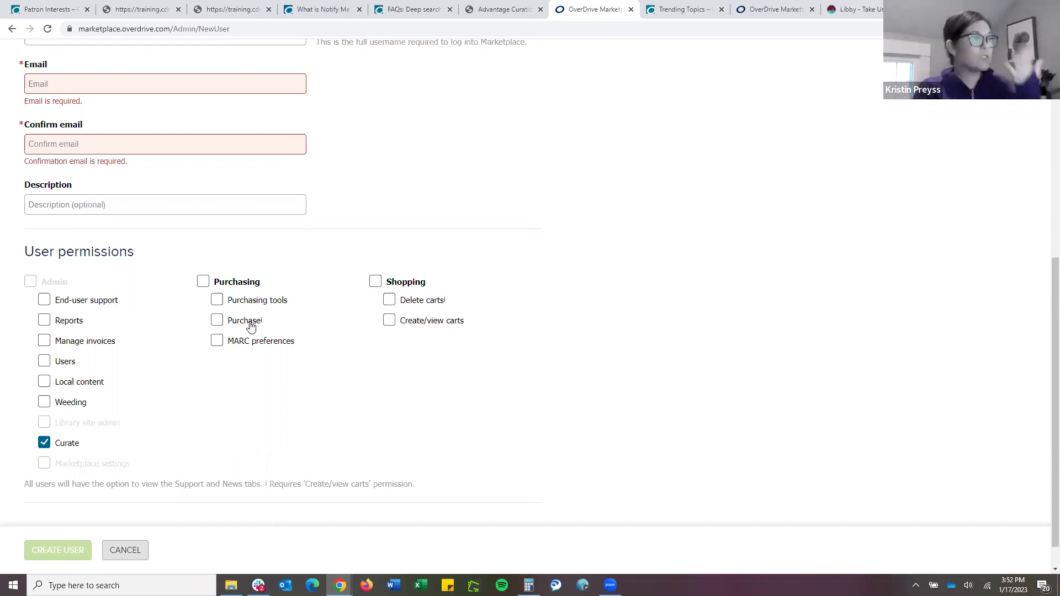
# Try granting the new user the Purchase permission, remove it again, and return to the start of the form
pyautogui.click(216, 320)
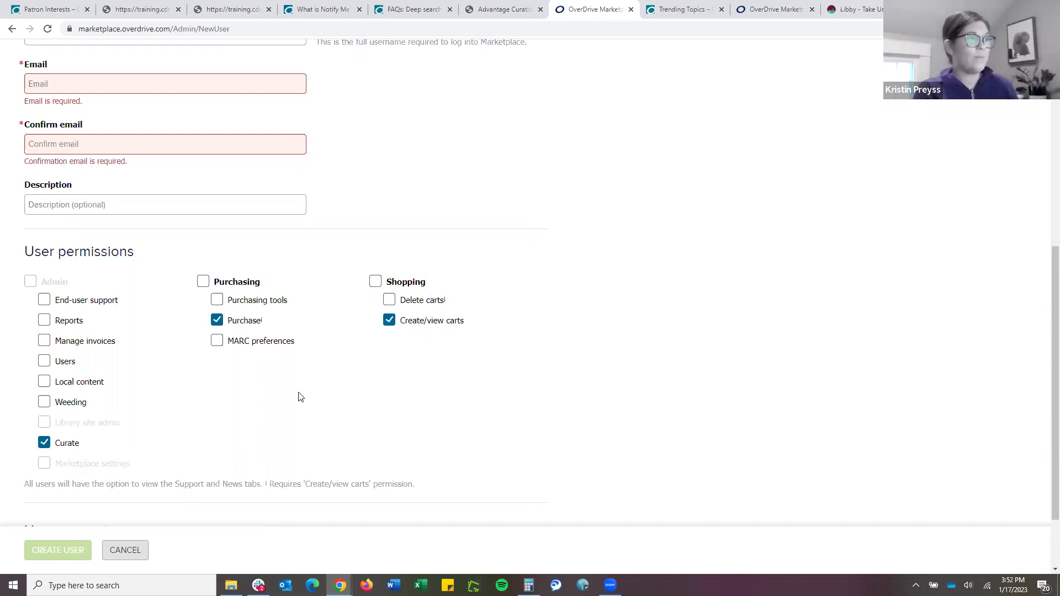
pyautogui.scroll(-3, 152, 455)
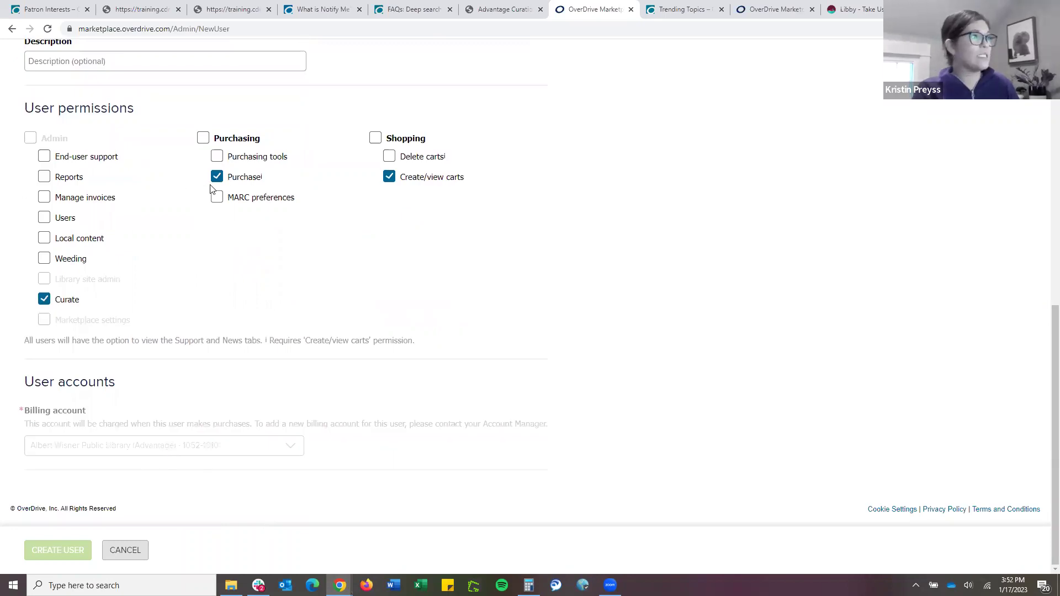
pyautogui.click(232, 179)
pyautogui.scroll(2, 77, 370)
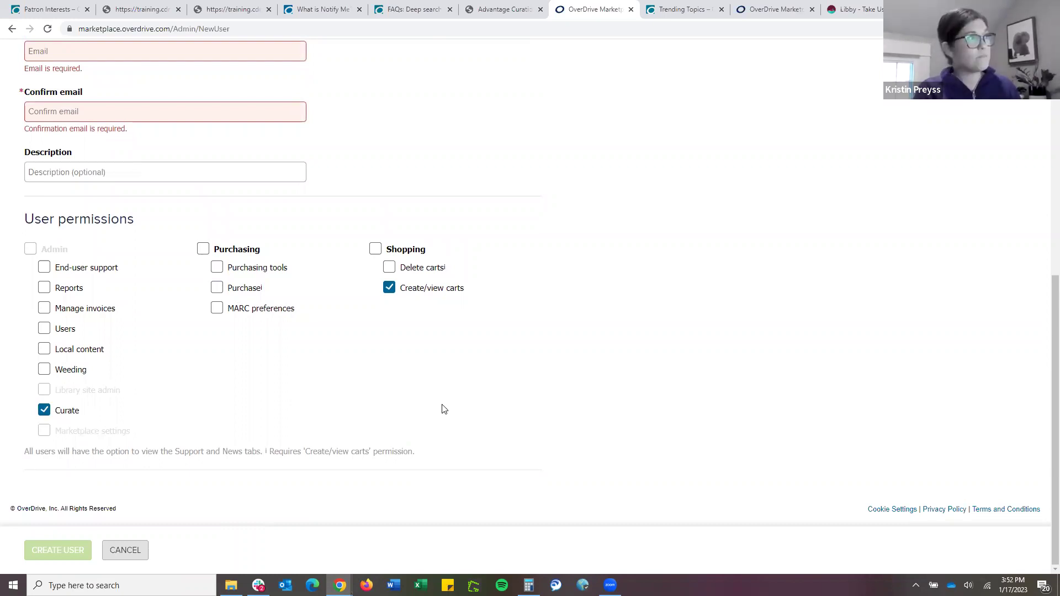
pyautogui.scroll(7, 439, 409)
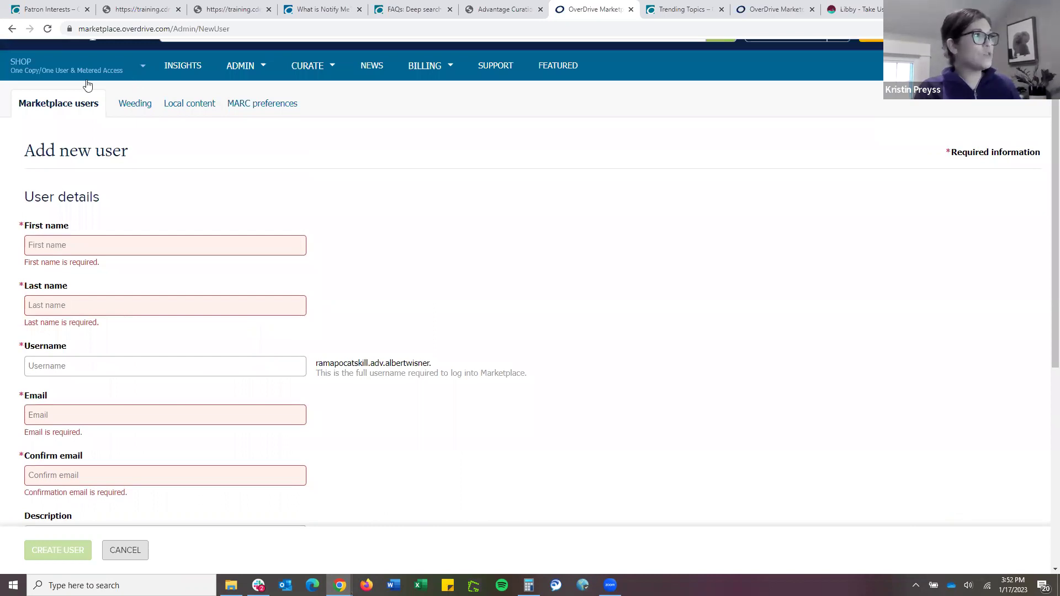
pyautogui.scroll(1, 84, 88)
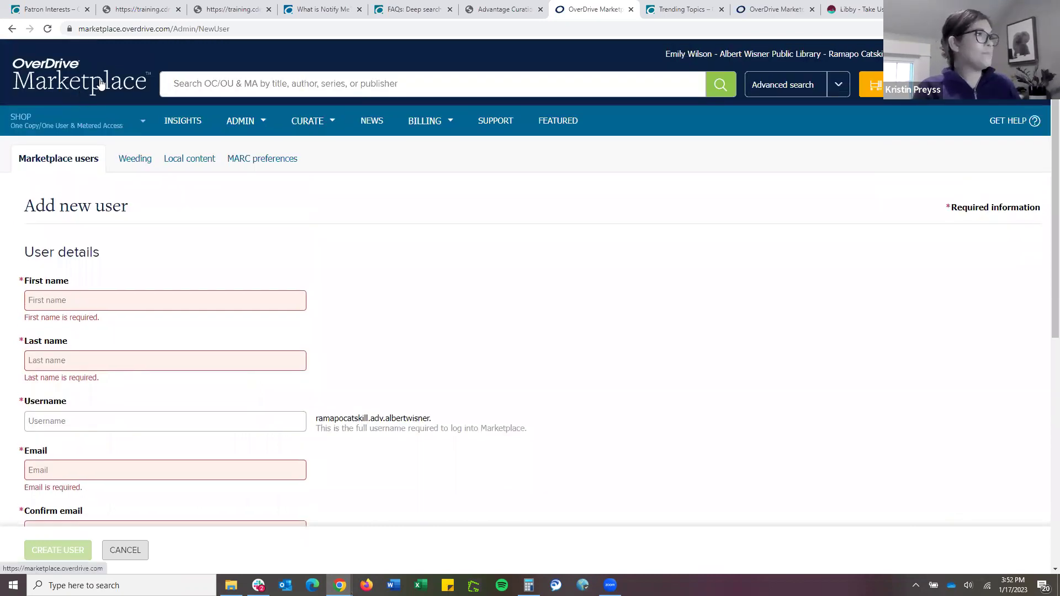
# Return to the Marketplace home page and open the Cost Per Circ shop
pyautogui.click(102, 80)
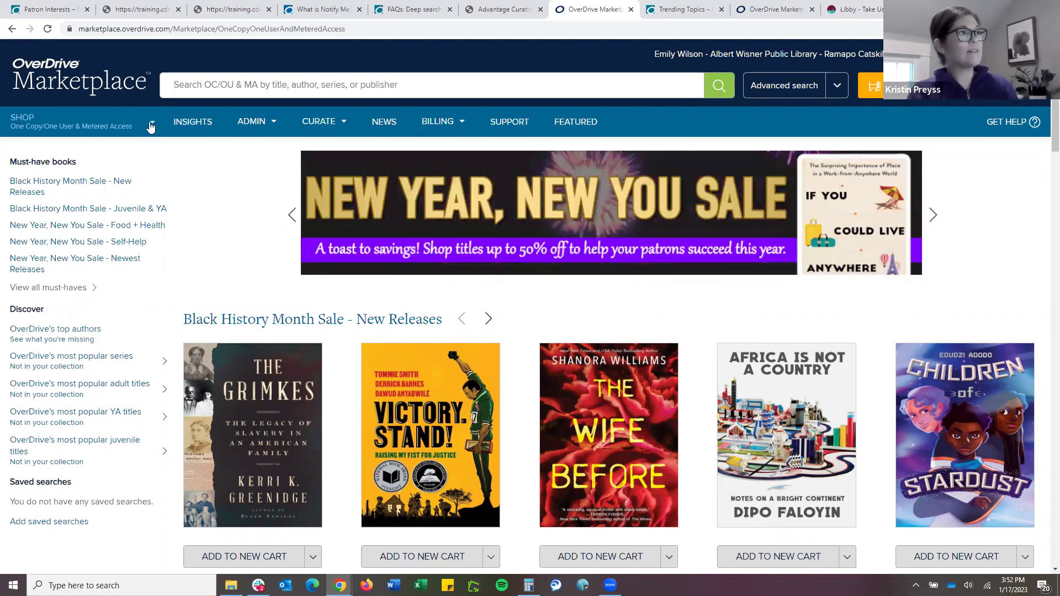
pyautogui.click(153, 126)
pyautogui.moveTo(141, 165)
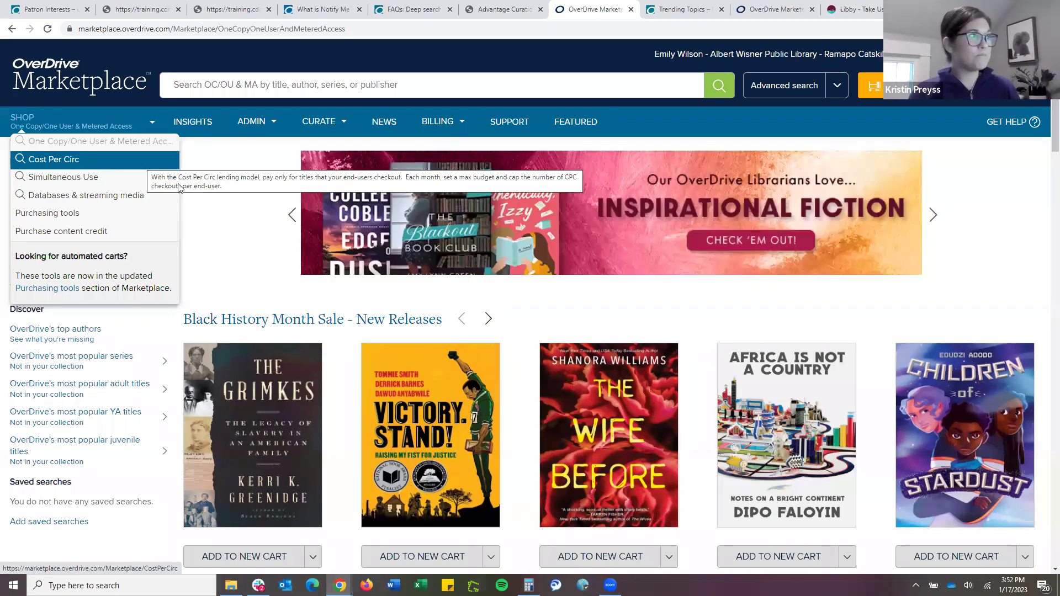
pyautogui.click(179, 188)
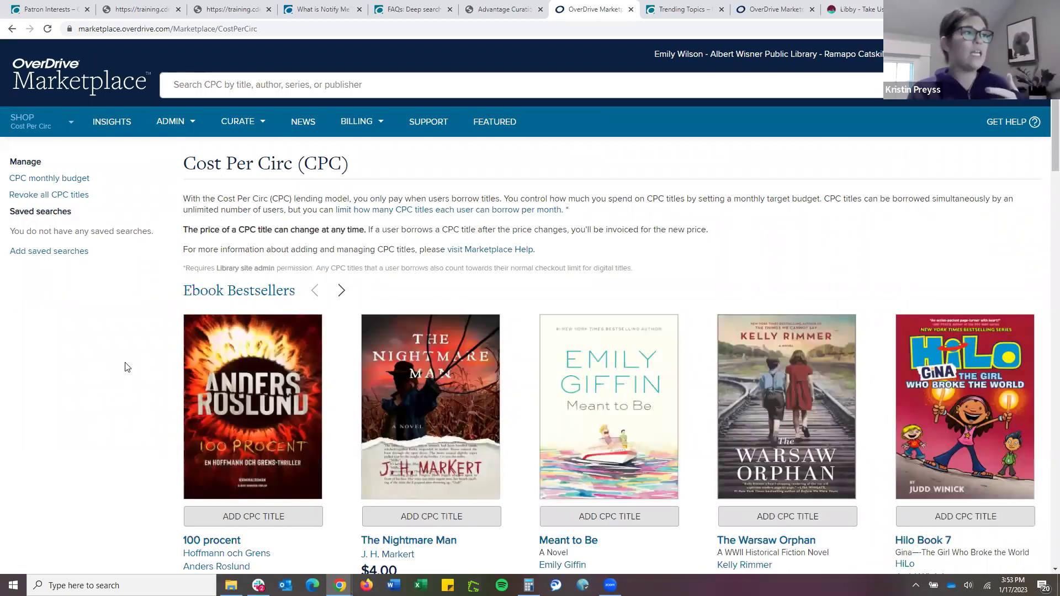
# Browse the Cost Per Circ title lists from Ebook Bestsellers through Hot Deals on Ebooks, and return to the introduction
pyautogui.scroll(-3, 127, 367)
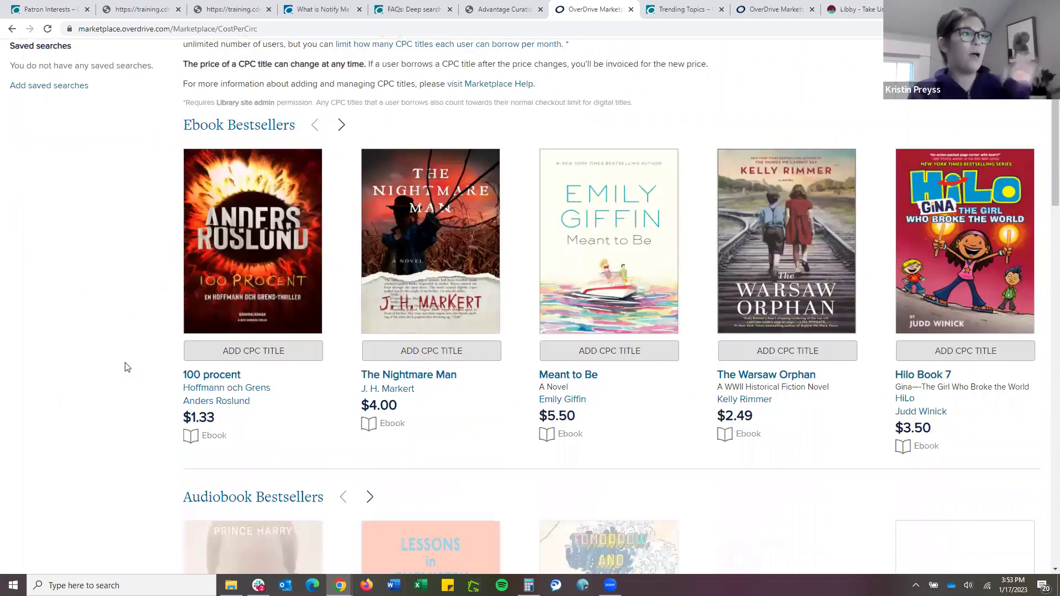
pyautogui.scroll(-2, 127, 367)
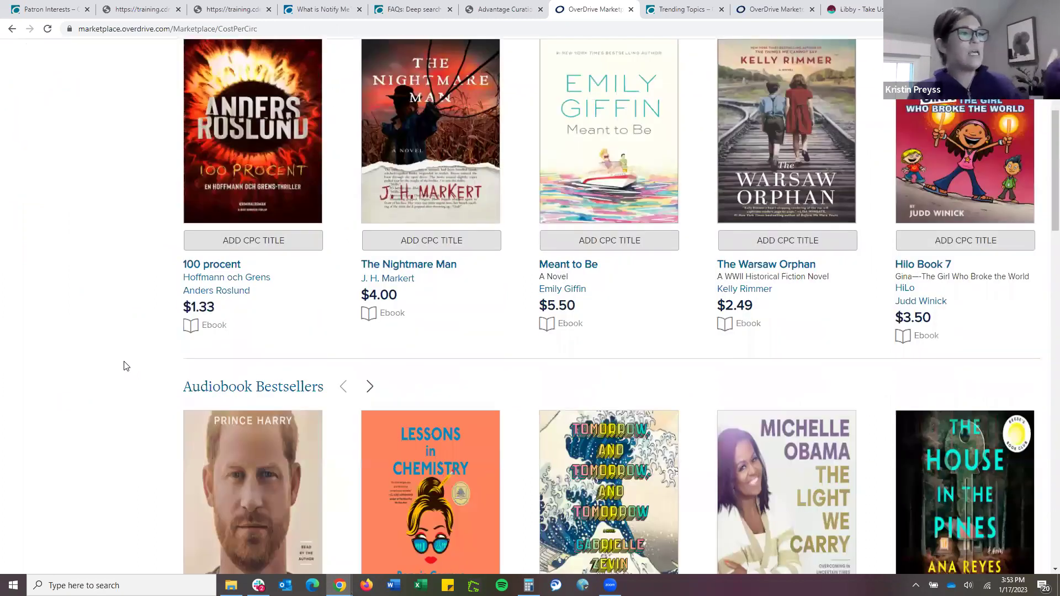
pyautogui.scroll(-3, 127, 365)
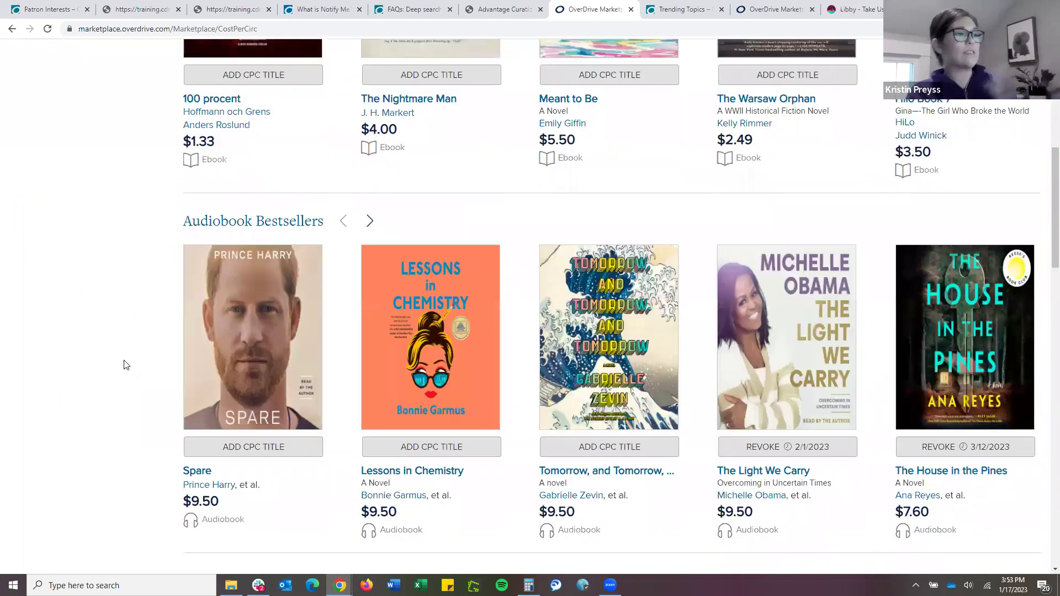
pyautogui.scroll(-9, 126, 365)
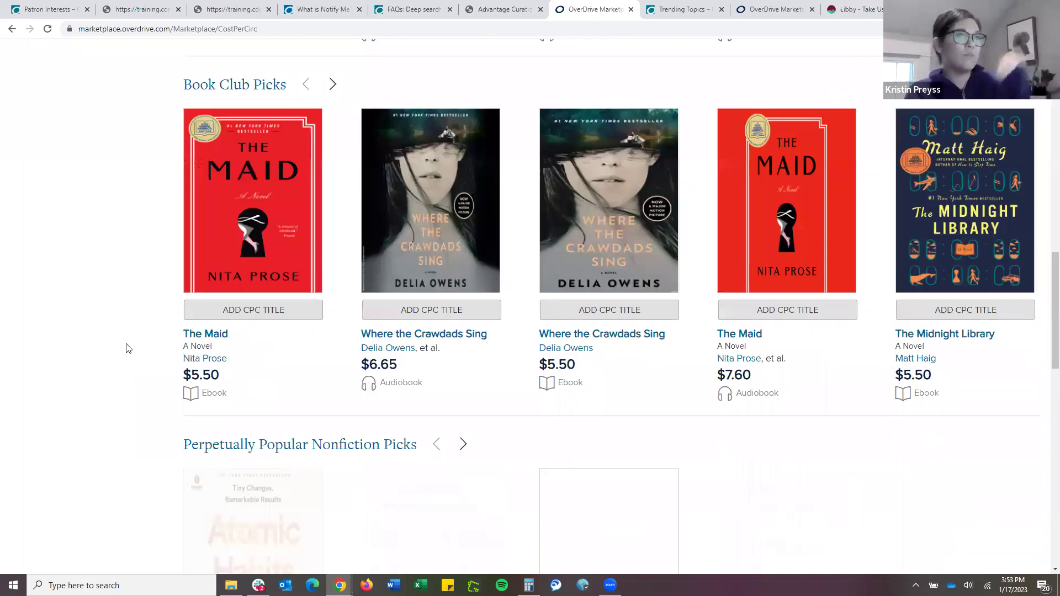
pyautogui.scroll(-4, 126, 352)
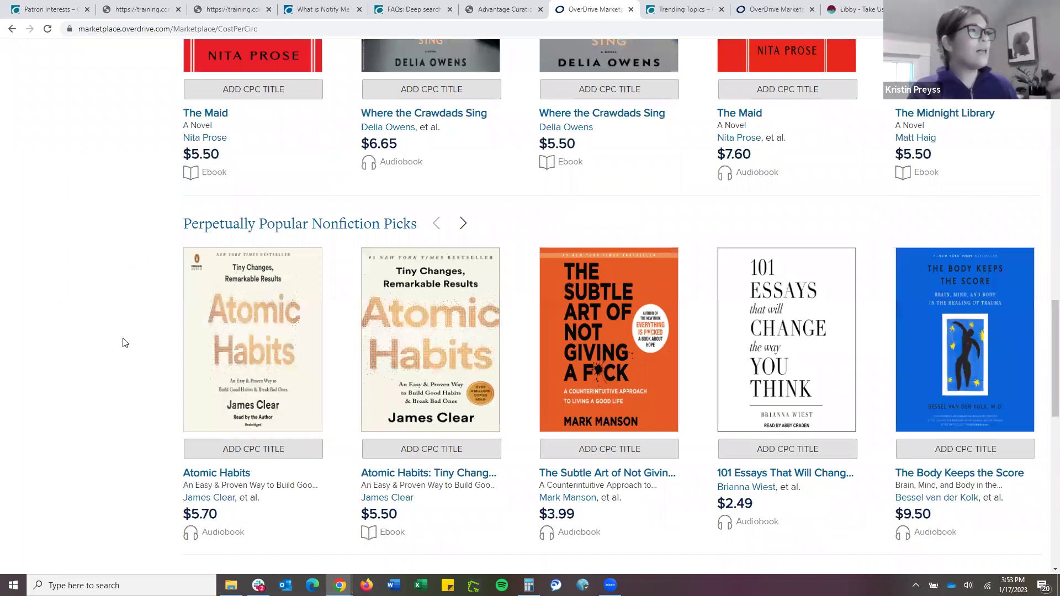
pyautogui.scroll(-7, 123, 343)
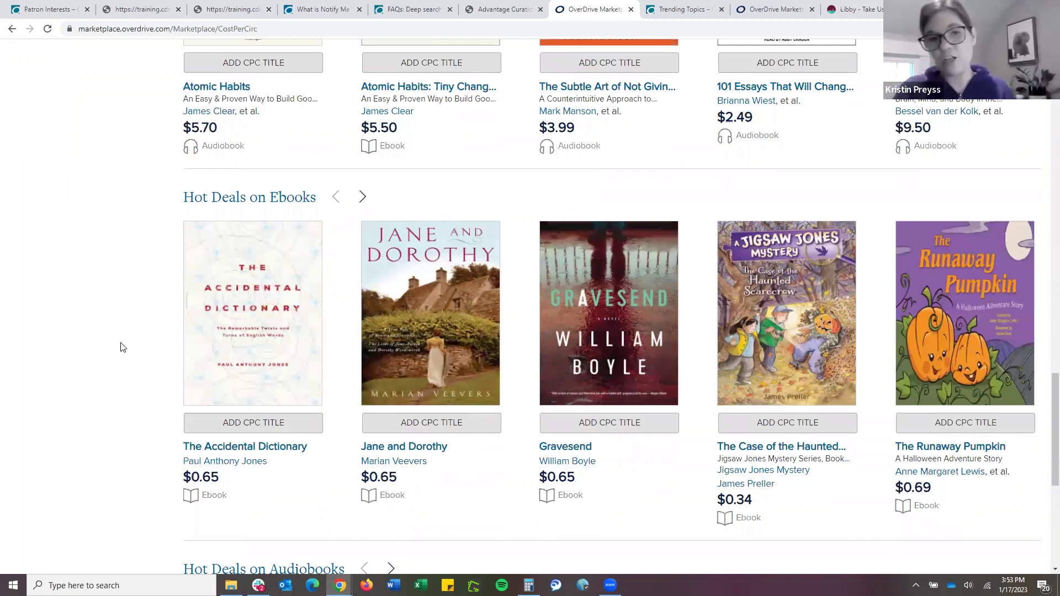
pyautogui.scroll(5, 128, 345)
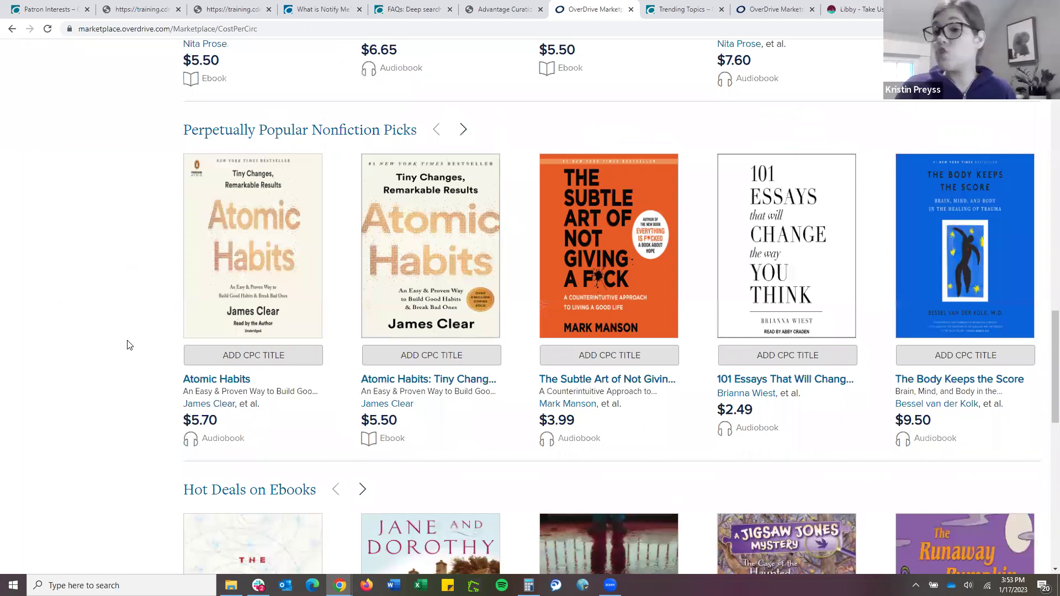
pyautogui.scroll(15, 127, 345)
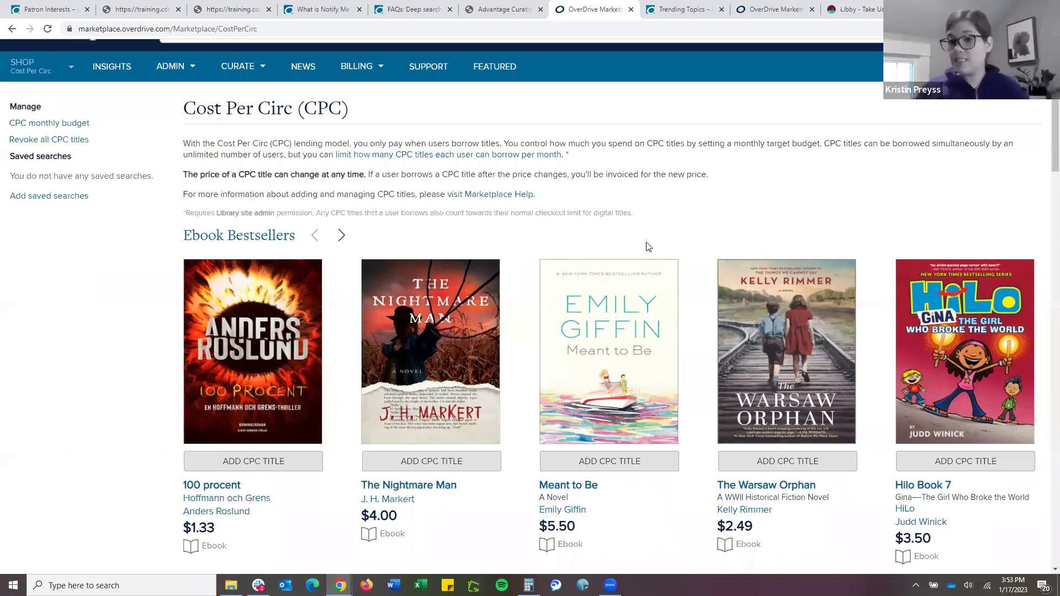
pyautogui.scroll(1, 649, 246)
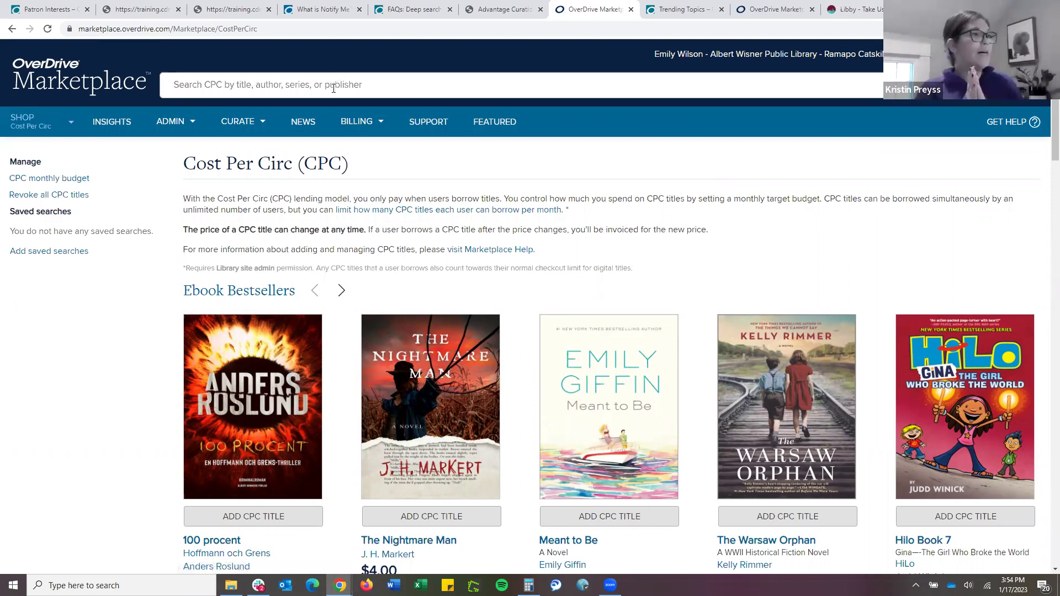
# Open the advanced search for Cost Per Circ titles and review its available search criteria, including shelf talker status, price and holdings
pyautogui.click(1022, 85)
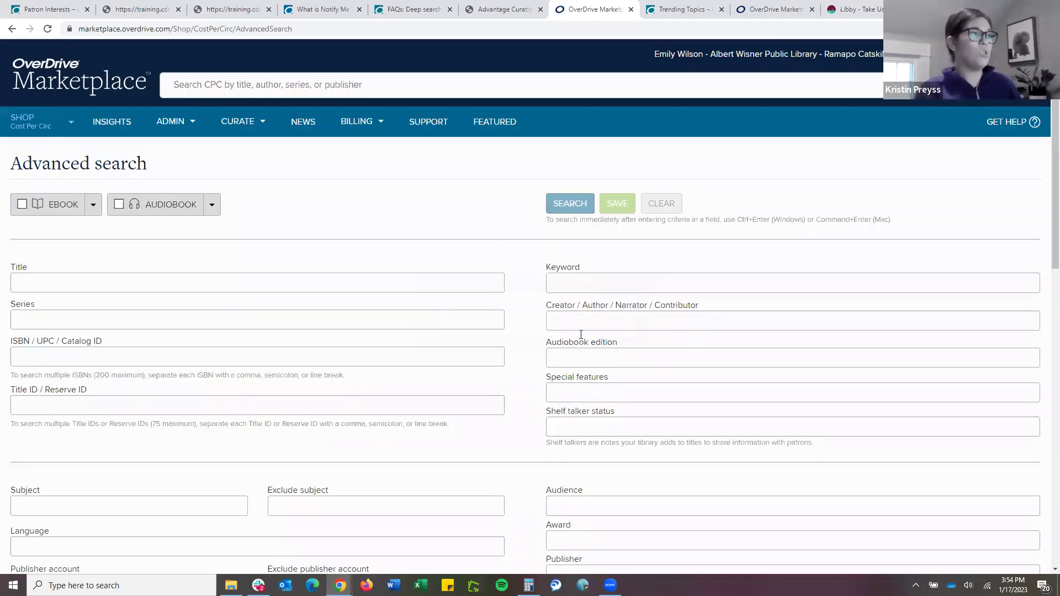
pyautogui.scroll(-3, 581, 332)
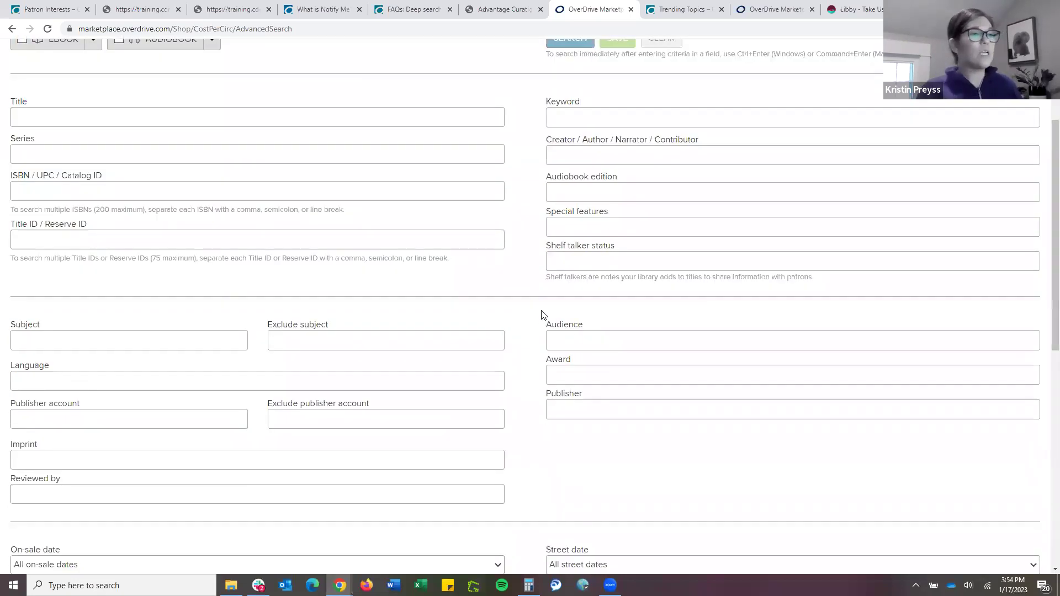
pyautogui.scroll(-3, 277, 208)
pyautogui.scroll(3, 301, 246)
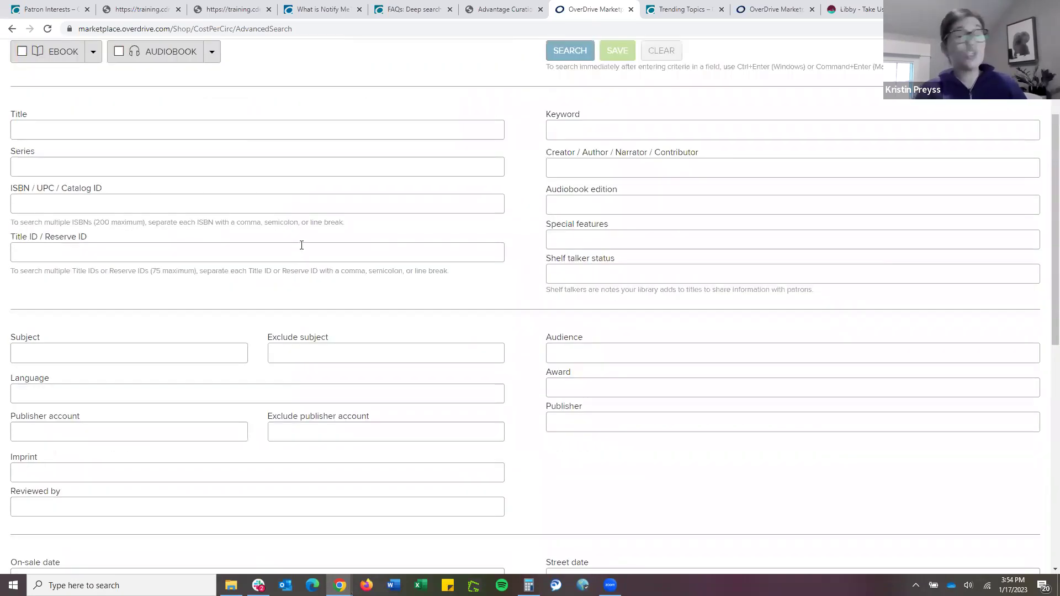
pyautogui.scroll(1, 302, 245)
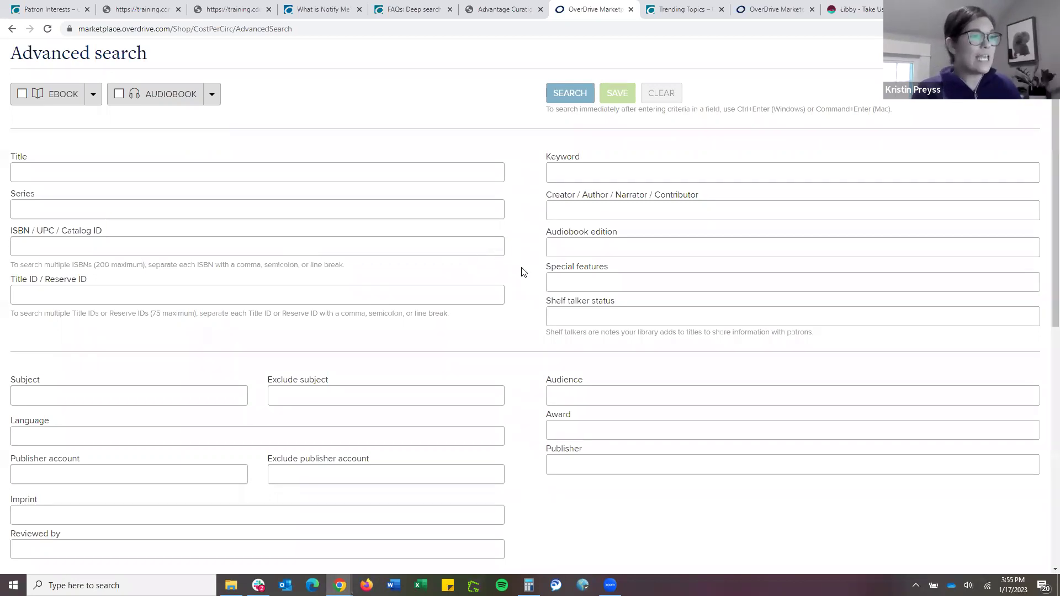
pyautogui.scroll(-5, 523, 272)
pyautogui.scroll(-4, 535, 275)
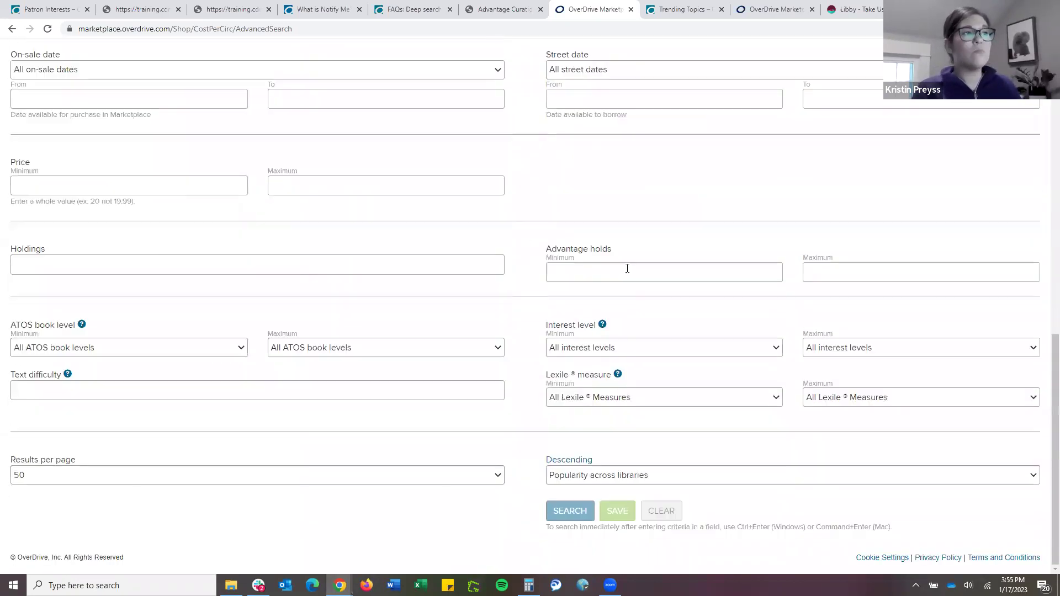
# Set the minimum Advantage holds to 1 and sort the Cost Per Circ search by Holds in descending order
pyautogui.click(616, 265)
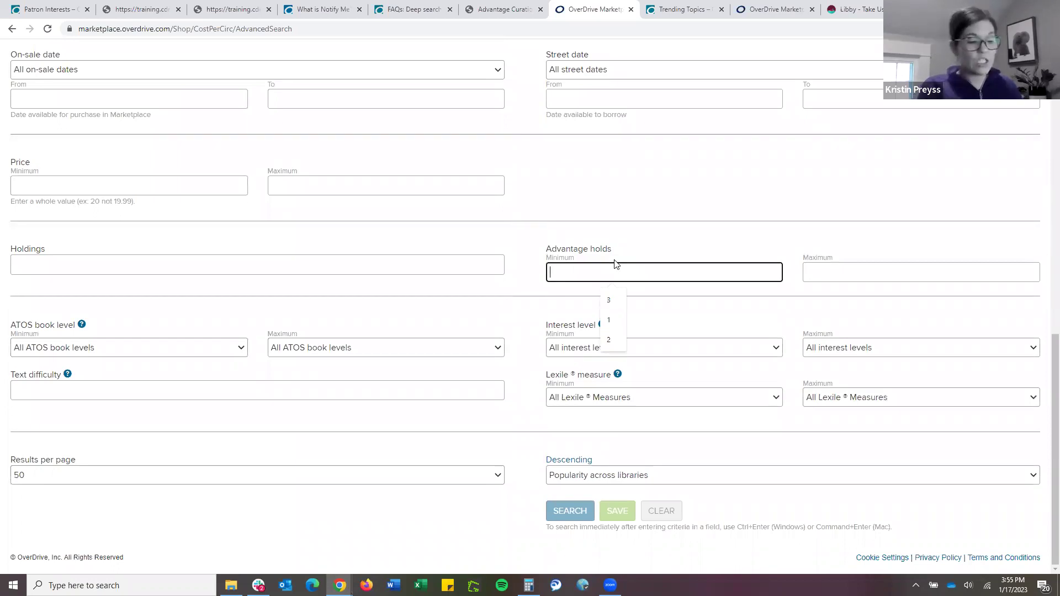
pyautogui.write('1')
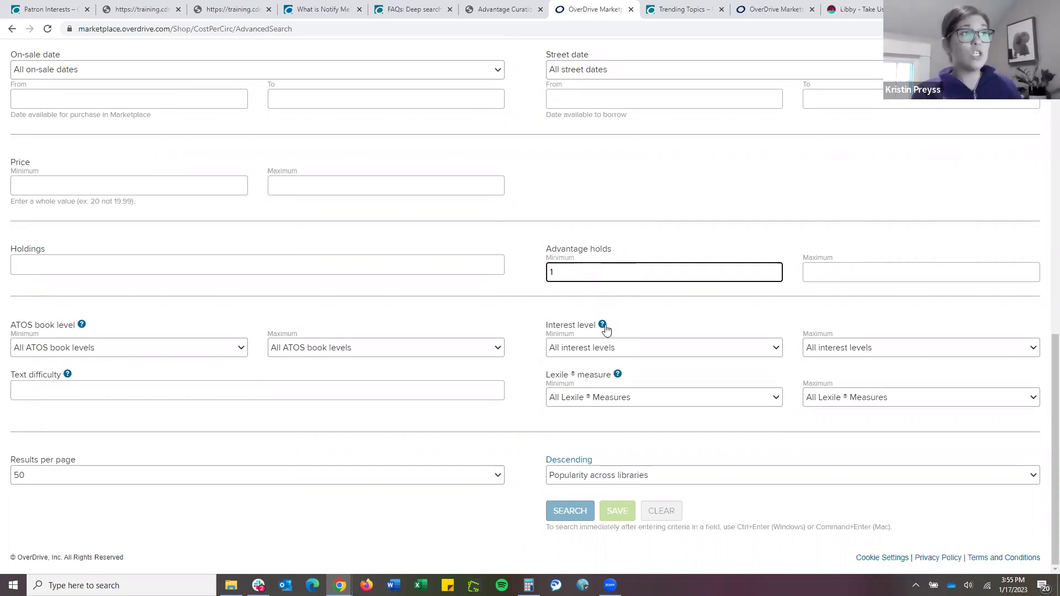
pyautogui.click(531, 303)
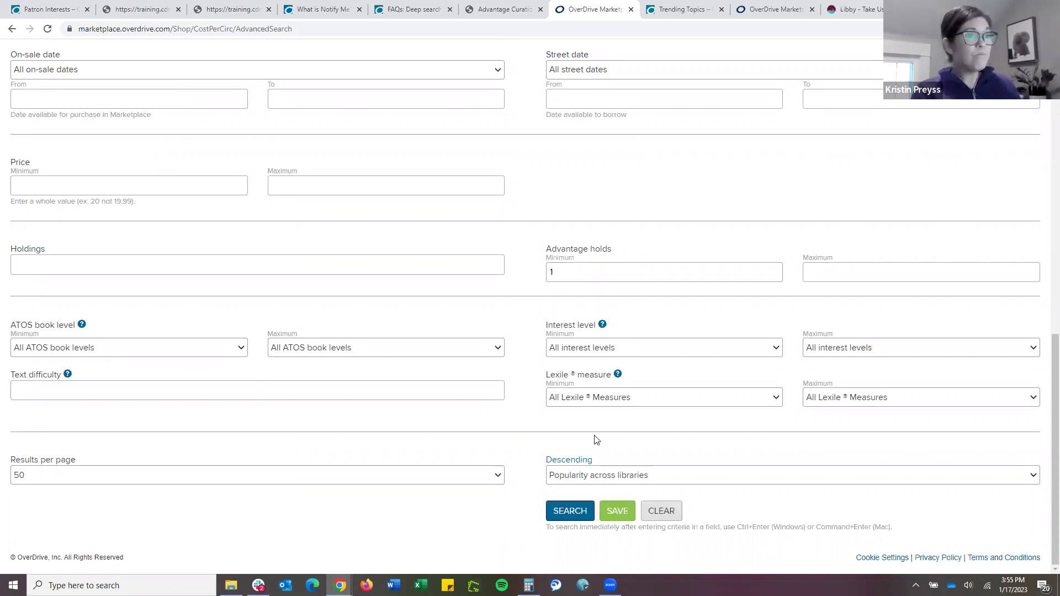
pyautogui.click(638, 478)
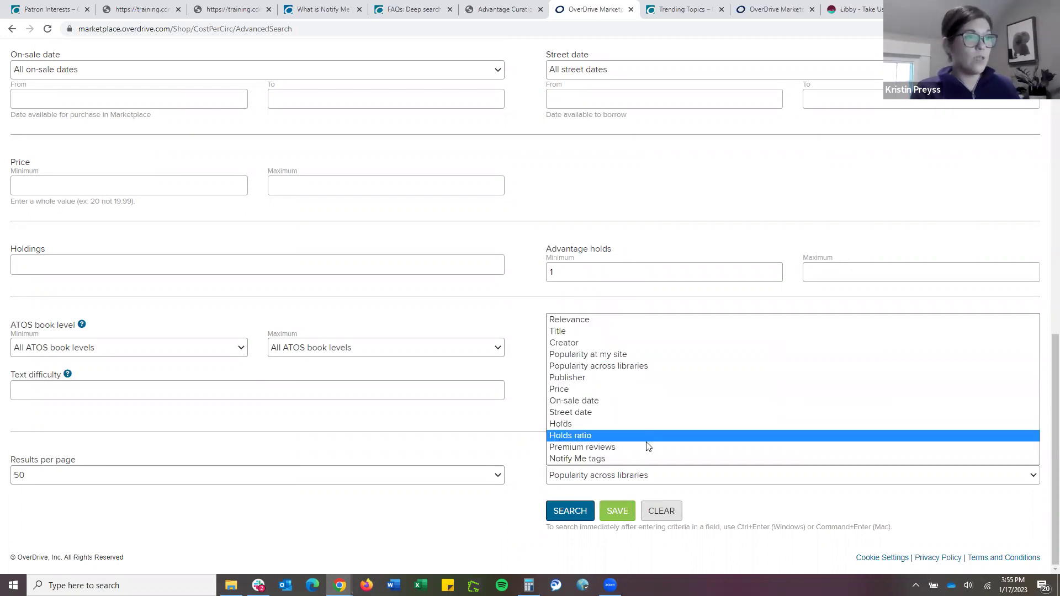
pyautogui.click(504, 456)
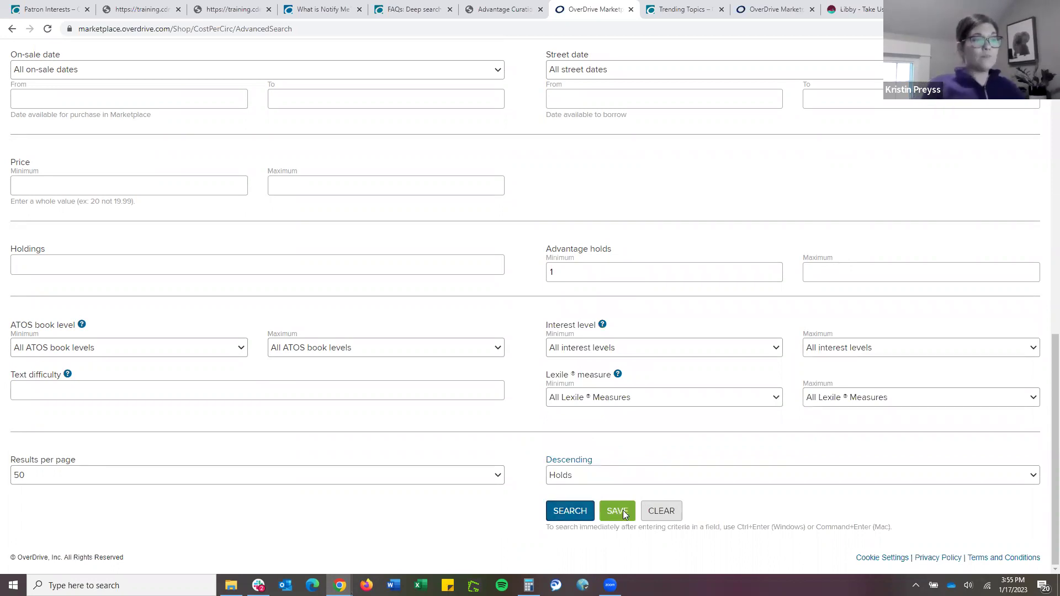
# Save the search as "1+ Holds" pinned to the menu, and run it
pyautogui.write('1+ Holds')
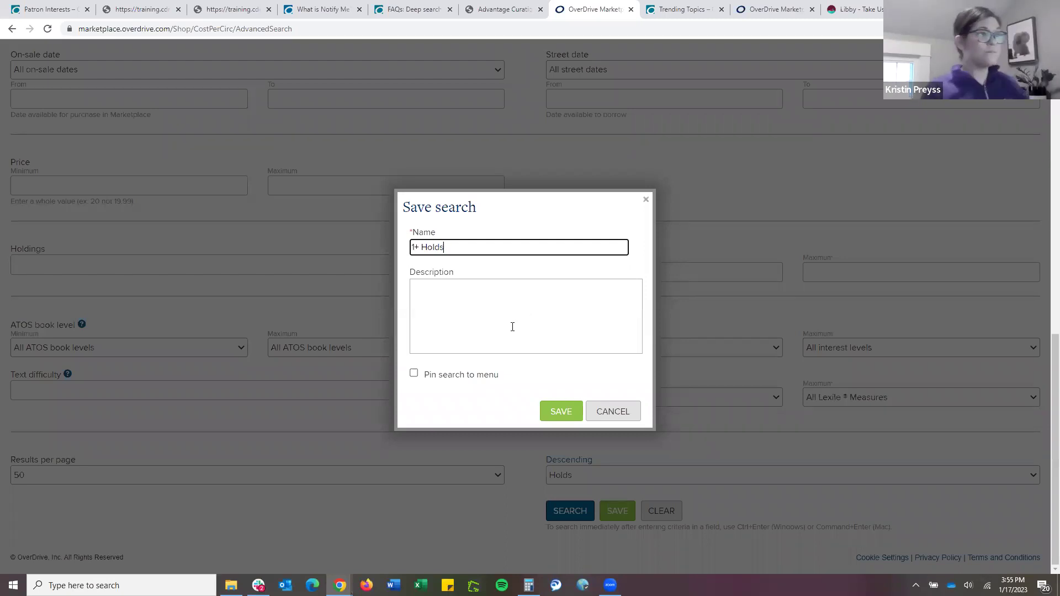
pyautogui.click(449, 378)
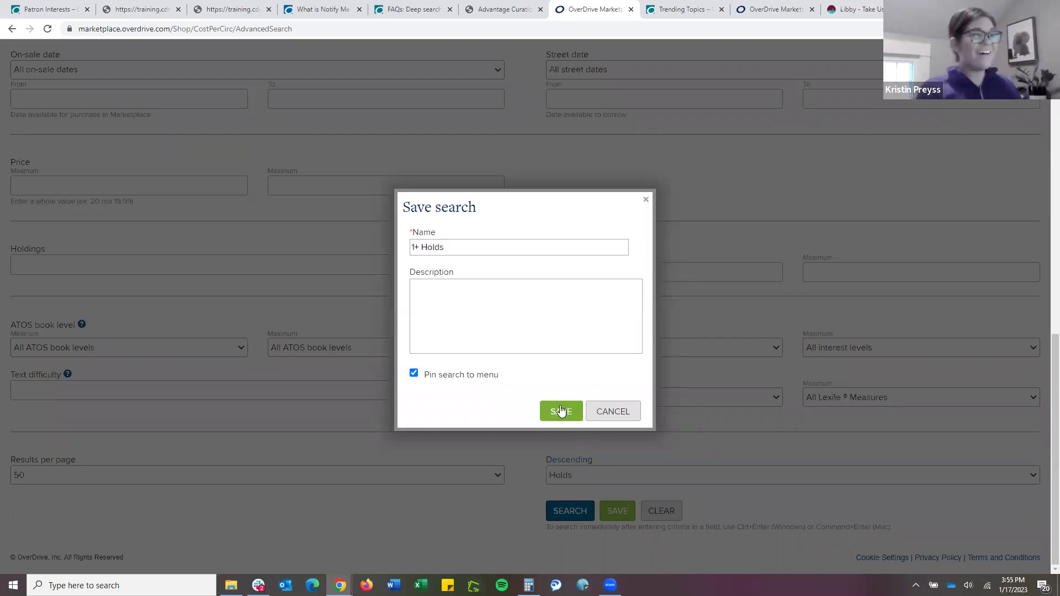
pyautogui.click(561, 408)
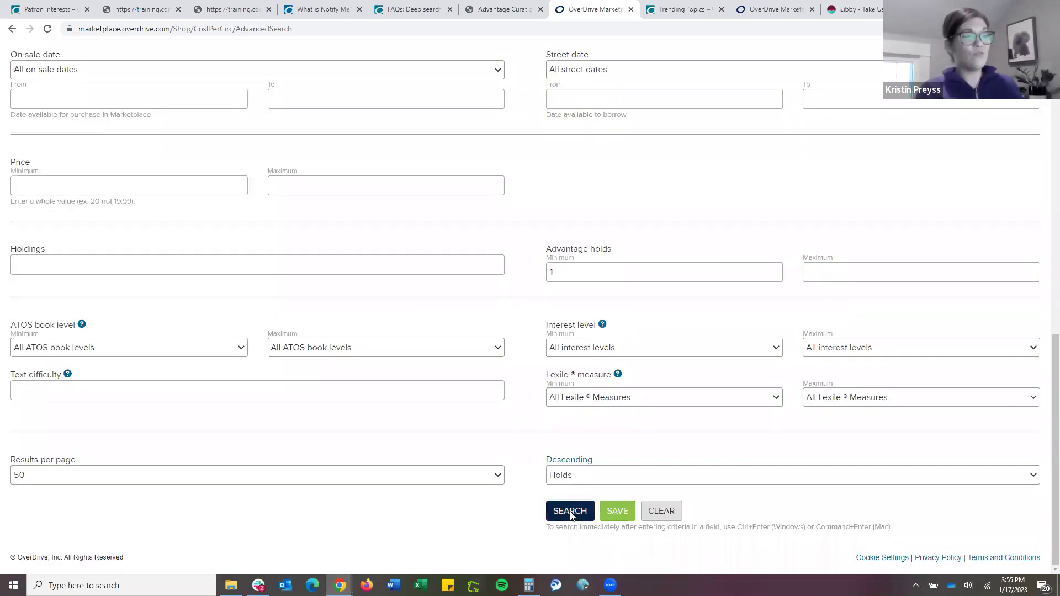
pyautogui.click(570, 513)
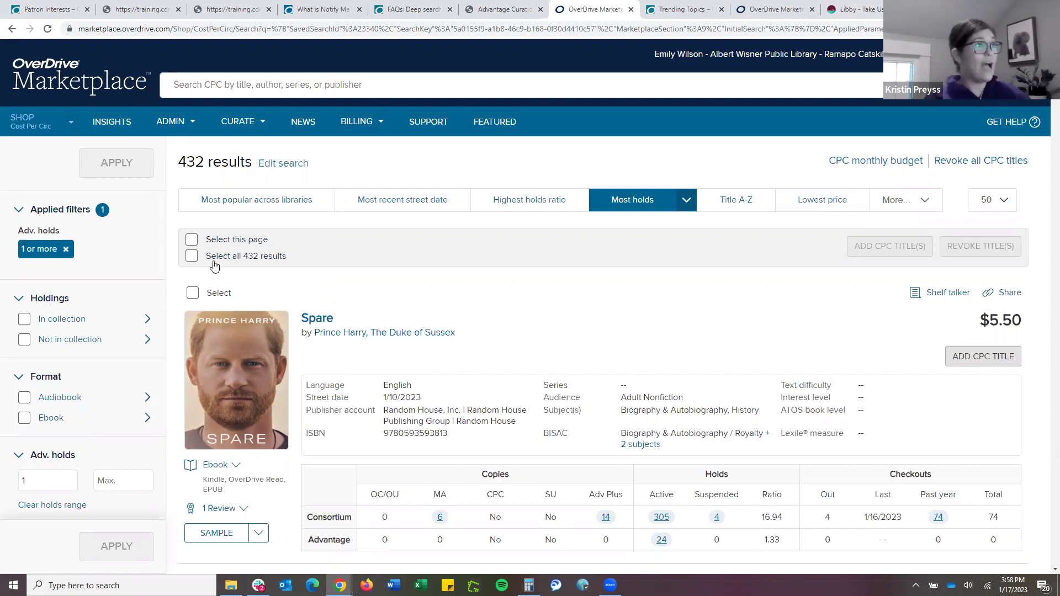
# Try selecting all search results and then only the Spare ebook, clearing each selection again
pyautogui.click(192, 257)
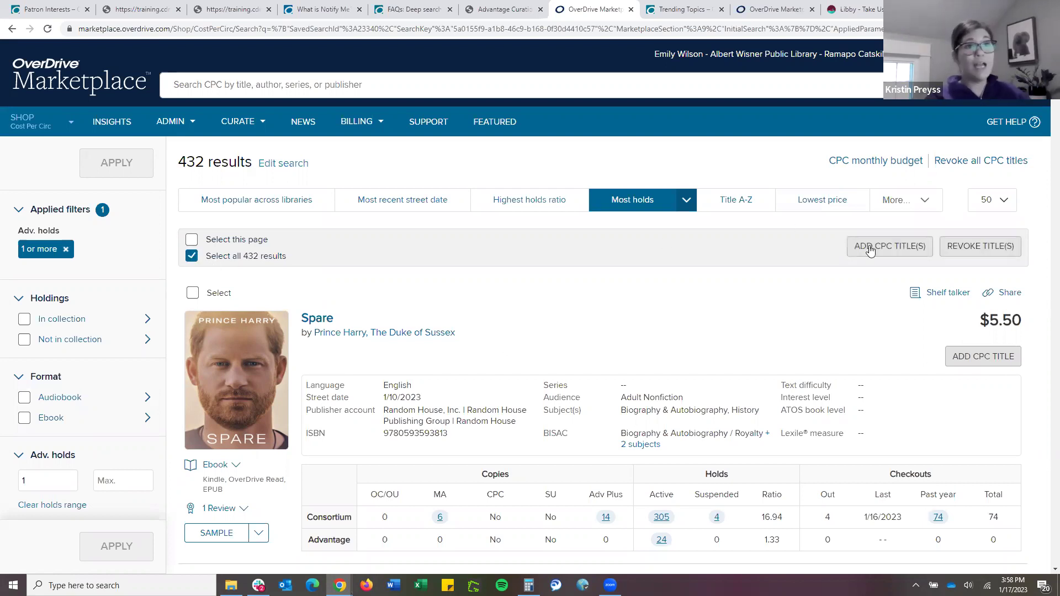
pyautogui.click(192, 257)
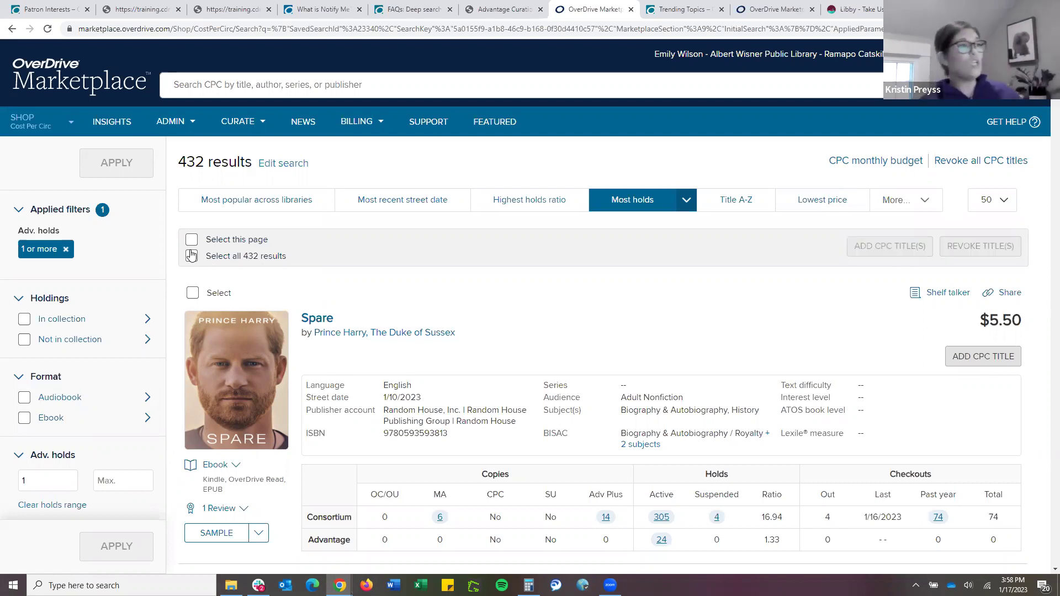
pyautogui.click(331, 360)
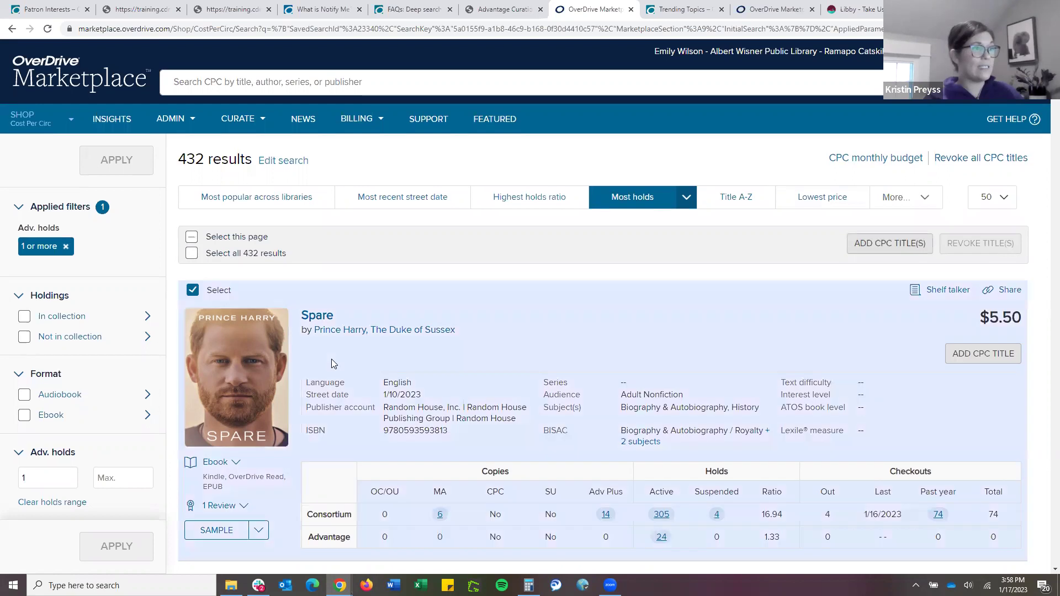
pyautogui.scroll(-5, 184, 315)
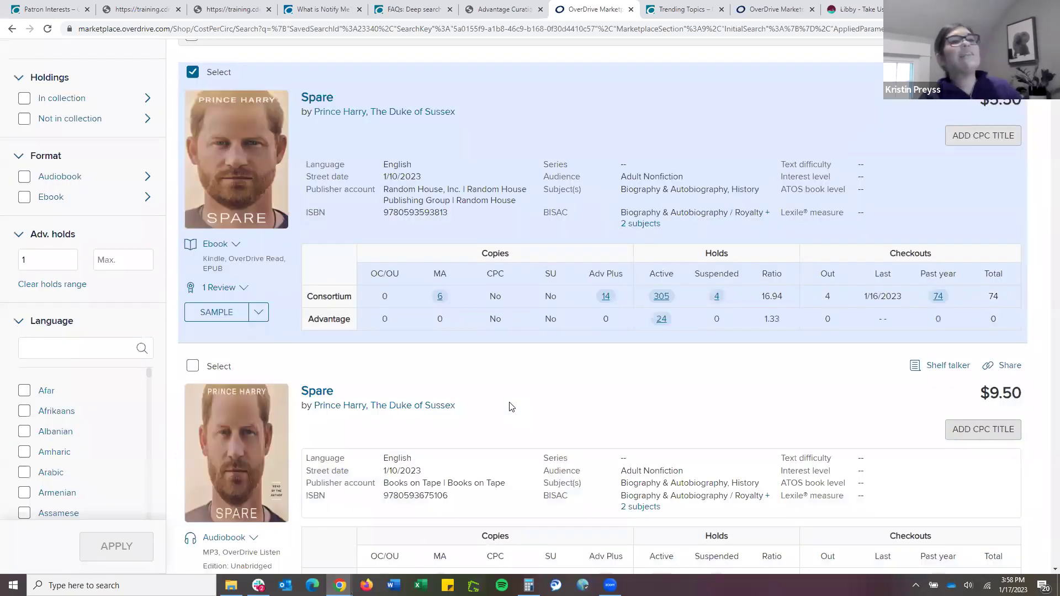
pyautogui.scroll(4, 511, 407)
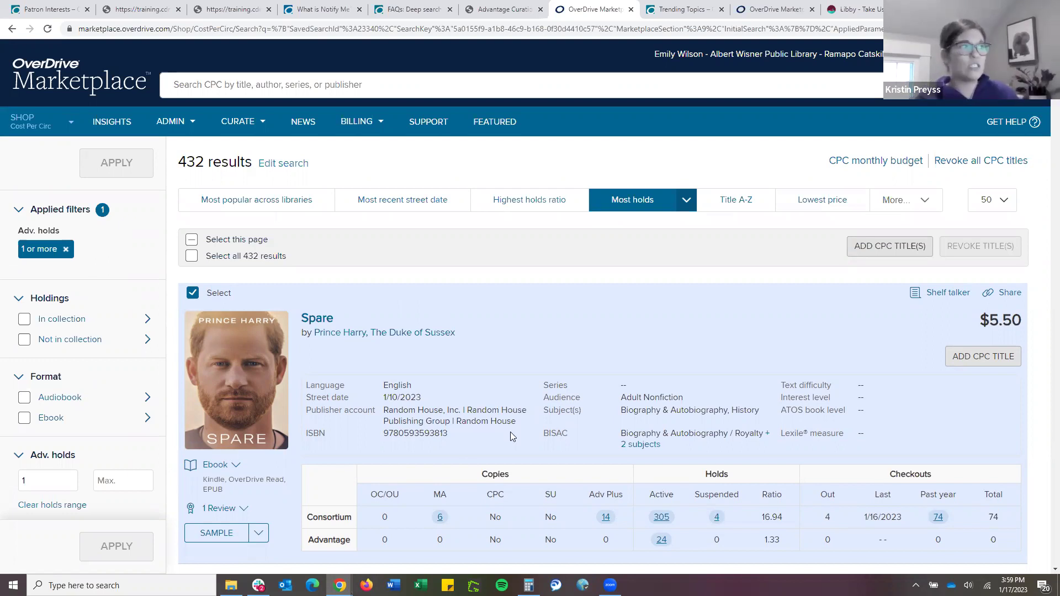
pyautogui.click(193, 296)
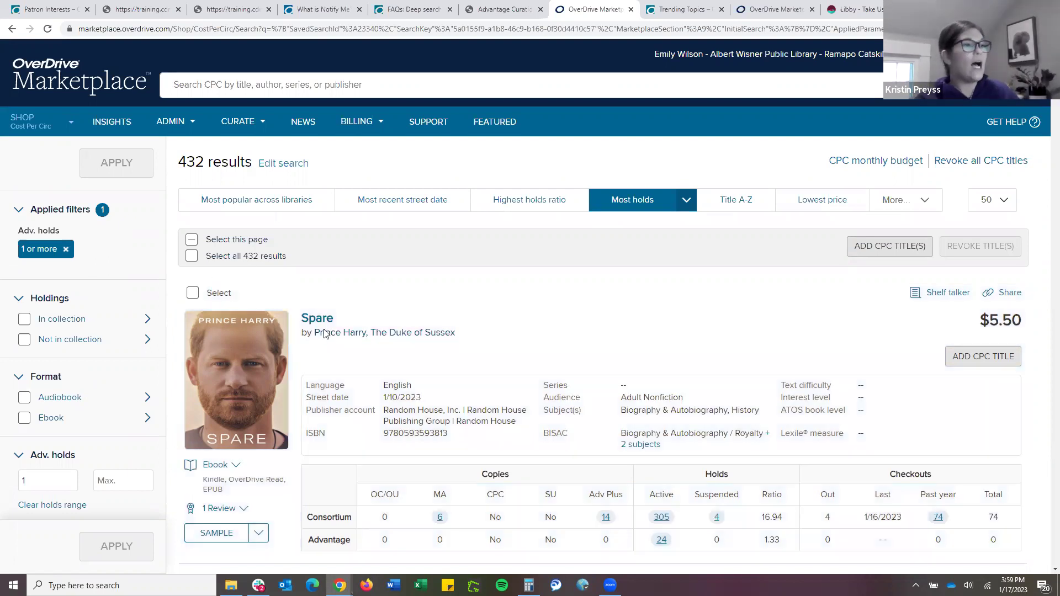
# Review the titles sorted by most holds, comparing their consortium and Advantage copies, holds and checkouts
pyautogui.scroll(-6, 326, 332)
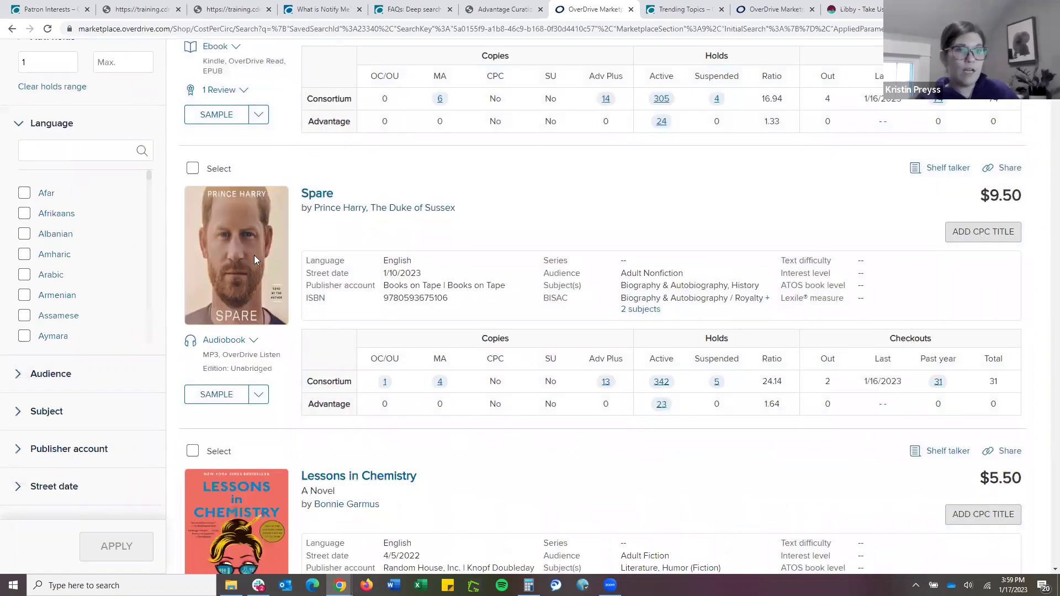
pyautogui.scroll(-3, 326, 334)
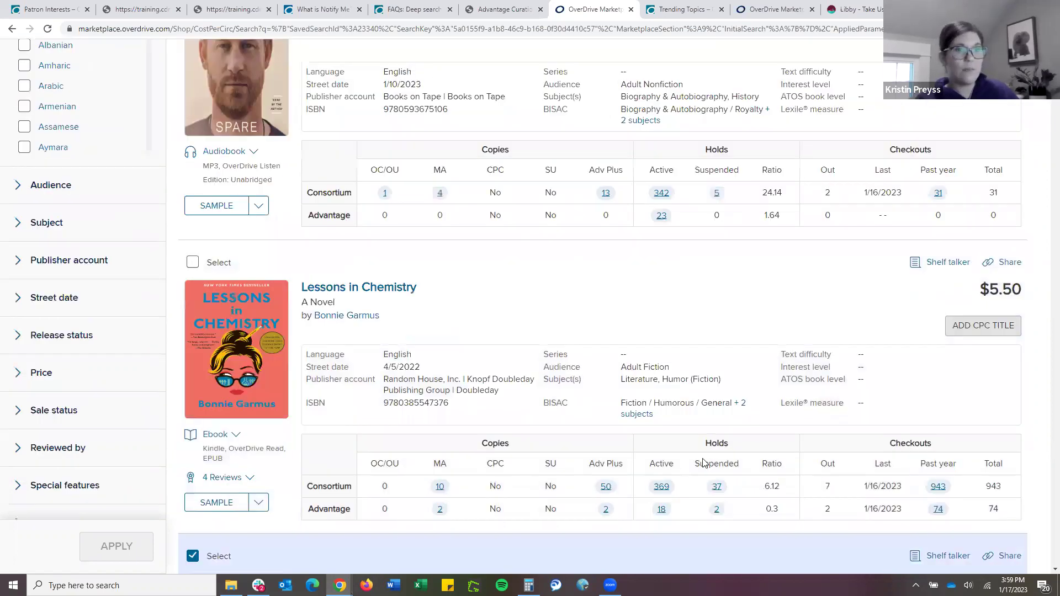
pyautogui.scroll(-4, 704, 461)
pyautogui.scroll(-10, 704, 462)
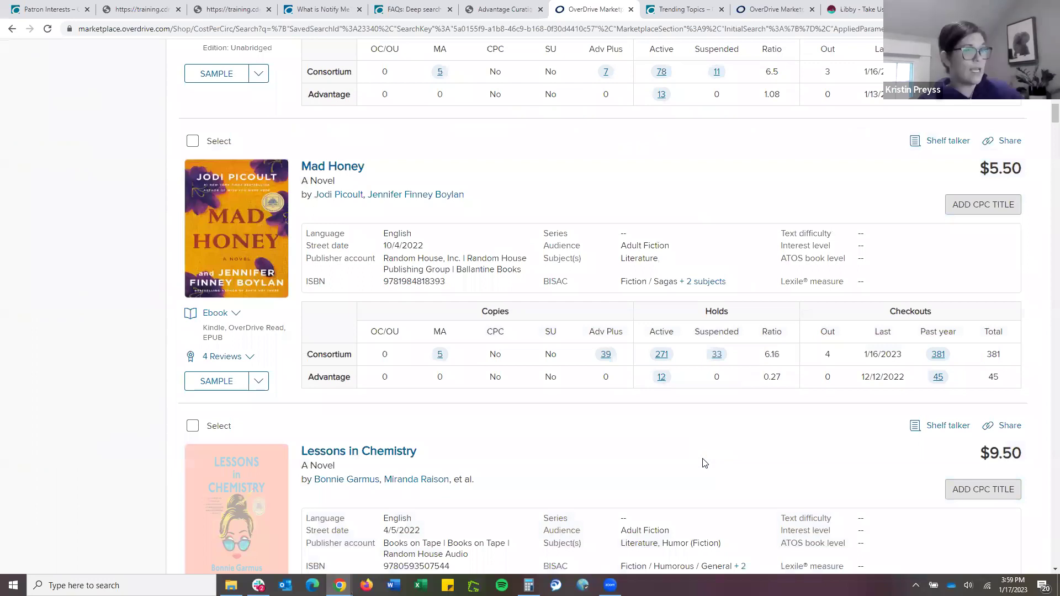
pyautogui.scroll(-8, 73, 560)
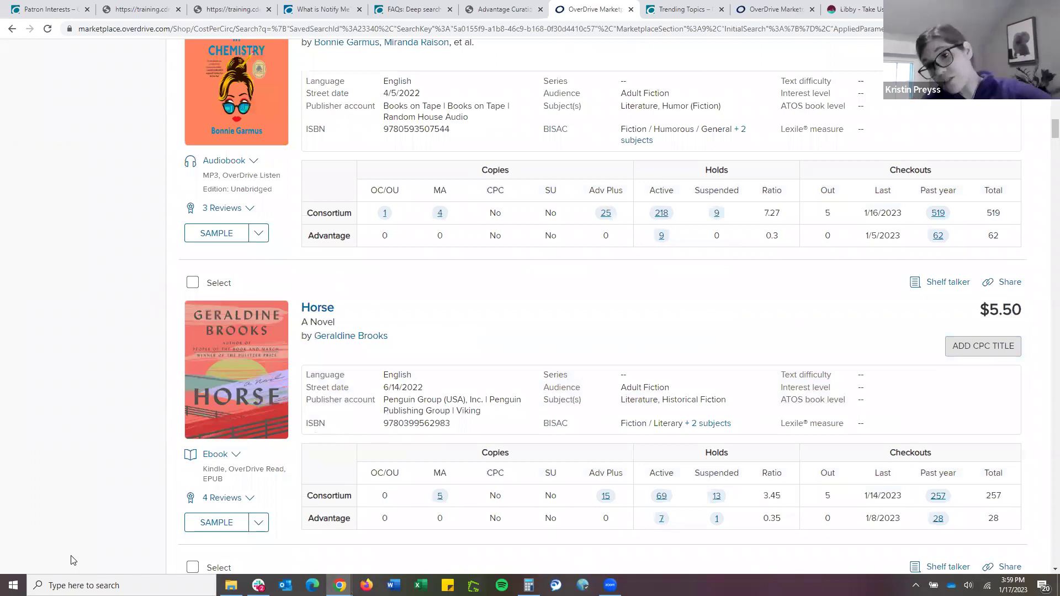
pyautogui.scroll(-3, 74, 561)
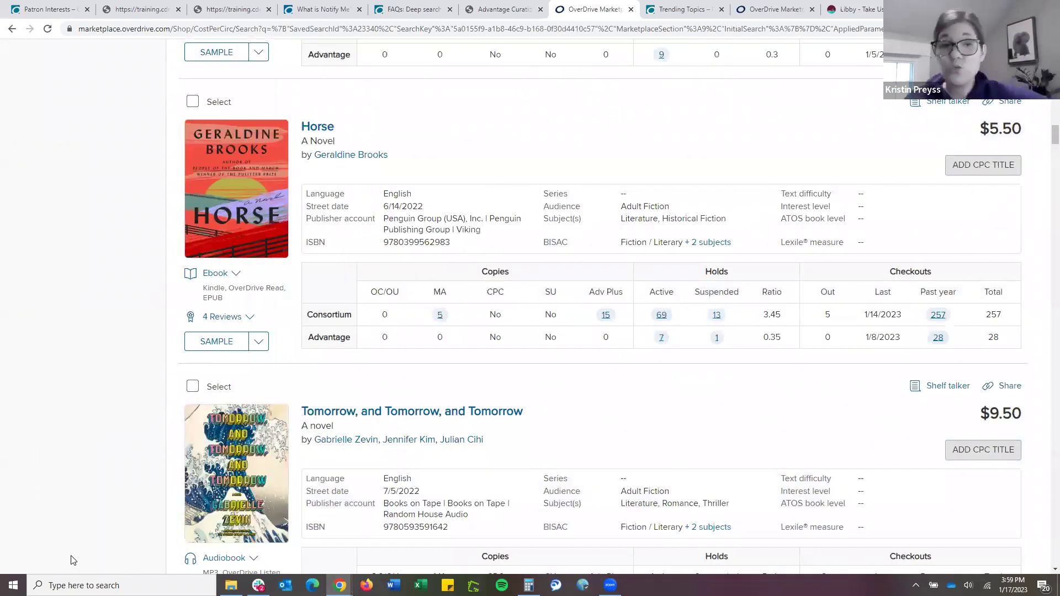
pyautogui.scroll(15, 72, 558)
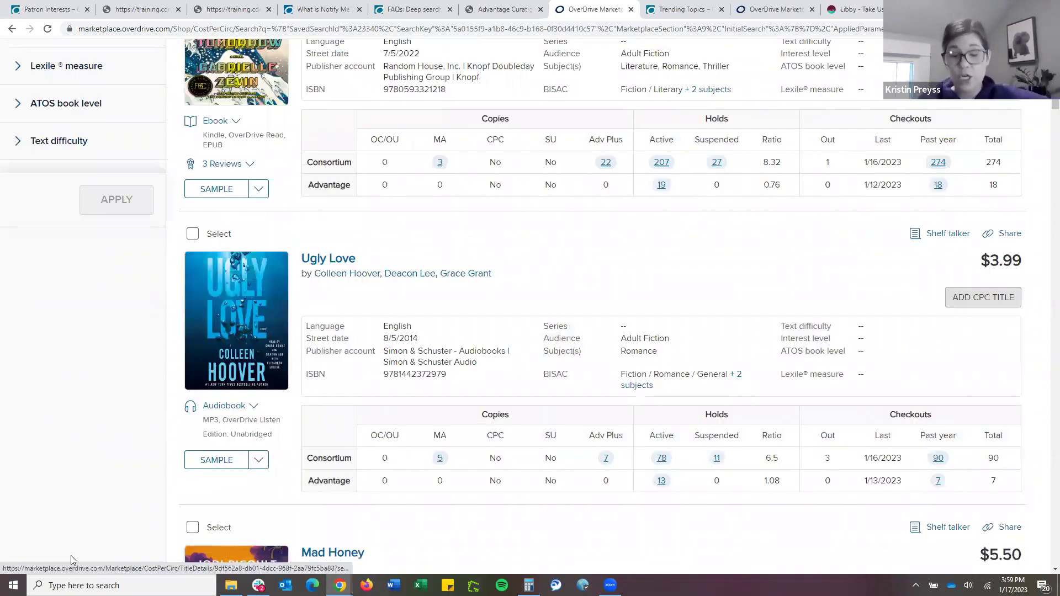
pyautogui.scroll(6, 70, 556)
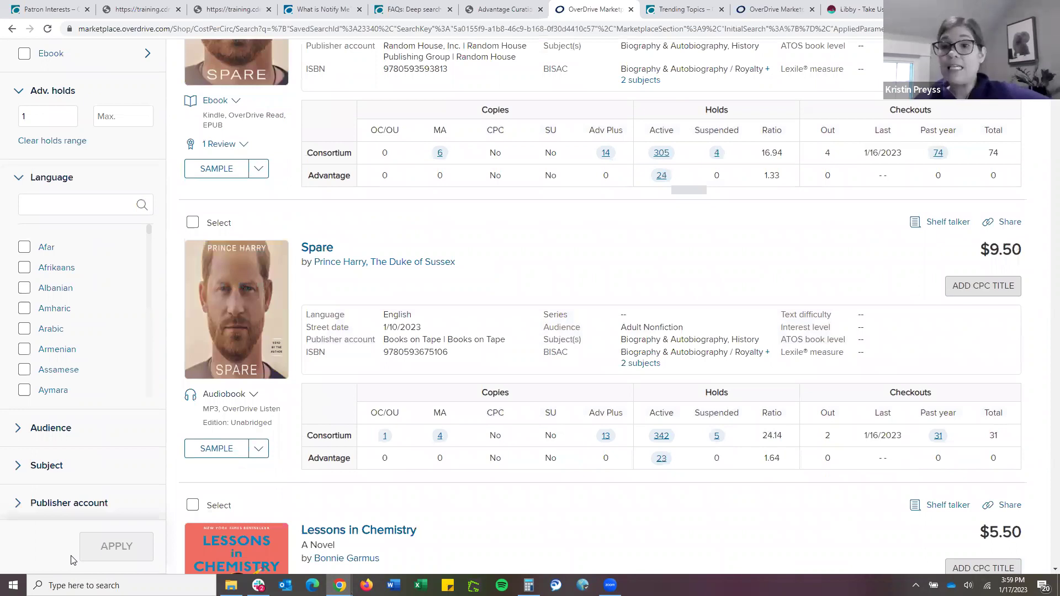
pyautogui.scroll(8, 71, 561)
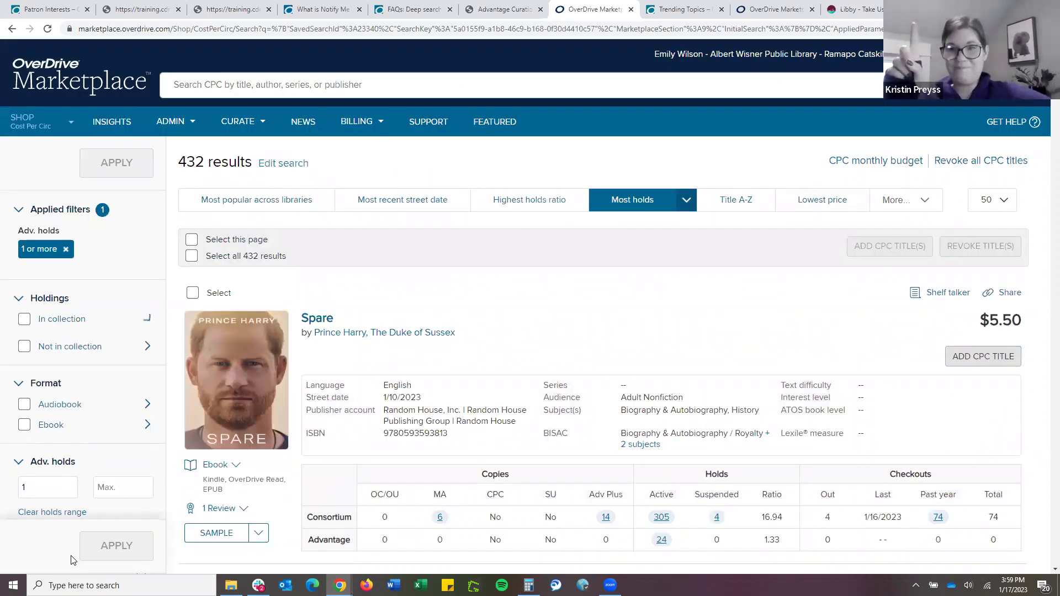
# Mark the Adv.: Owned as CPC holdings filter without applying it, and look through the result list
pyautogui.press('Tab')
pyautogui.press('space')
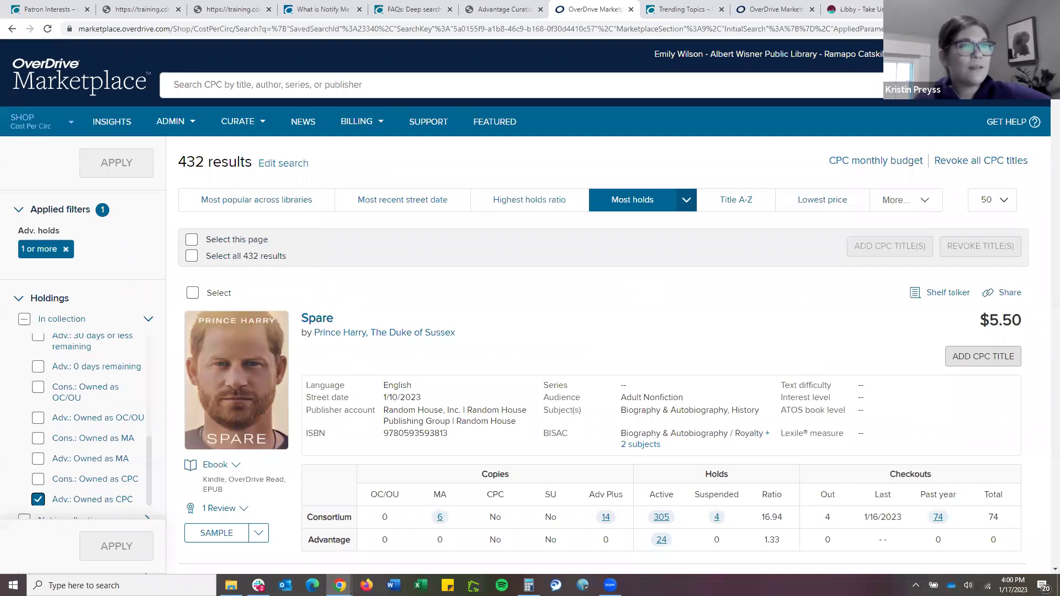
pyautogui.scroll(-20, 1039, 298)
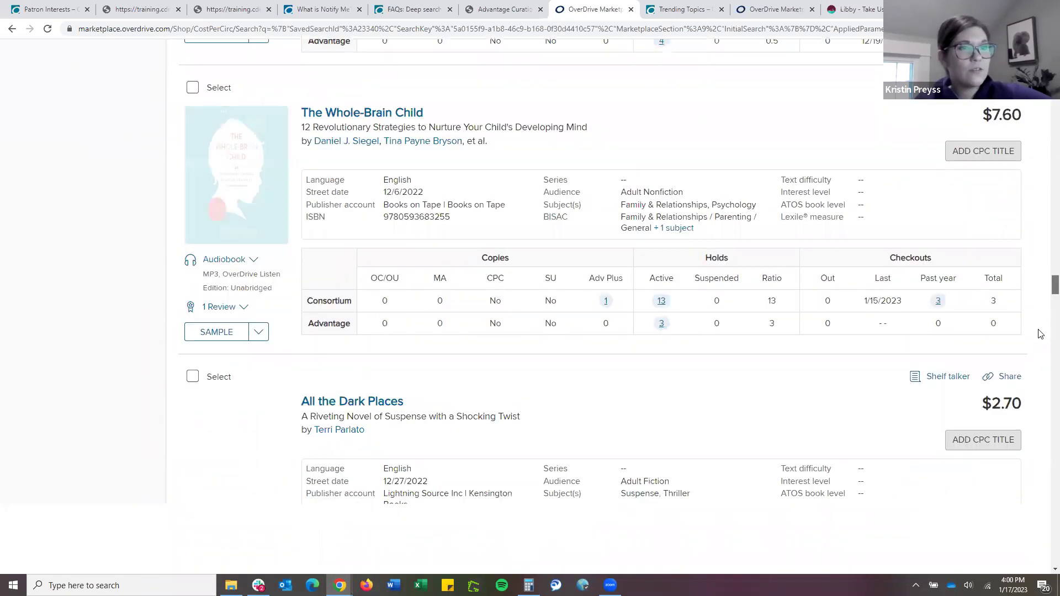
pyautogui.scroll(-10, 1043, 359)
pyautogui.scroll(-10, 1044, 387)
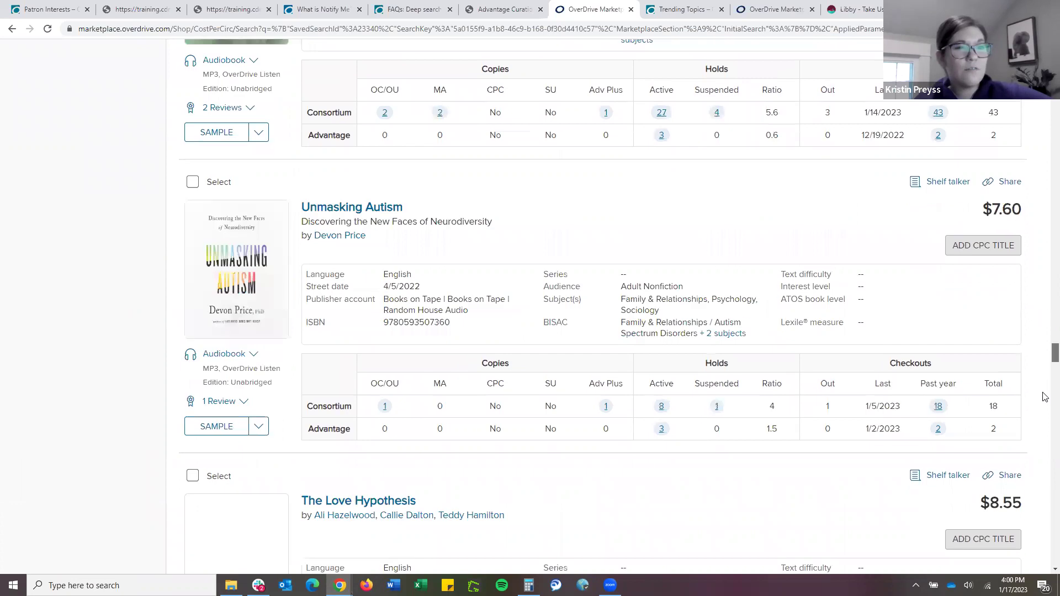
pyautogui.scroll(-10, 1044, 414)
pyautogui.scroll(-10, 1044, 436)
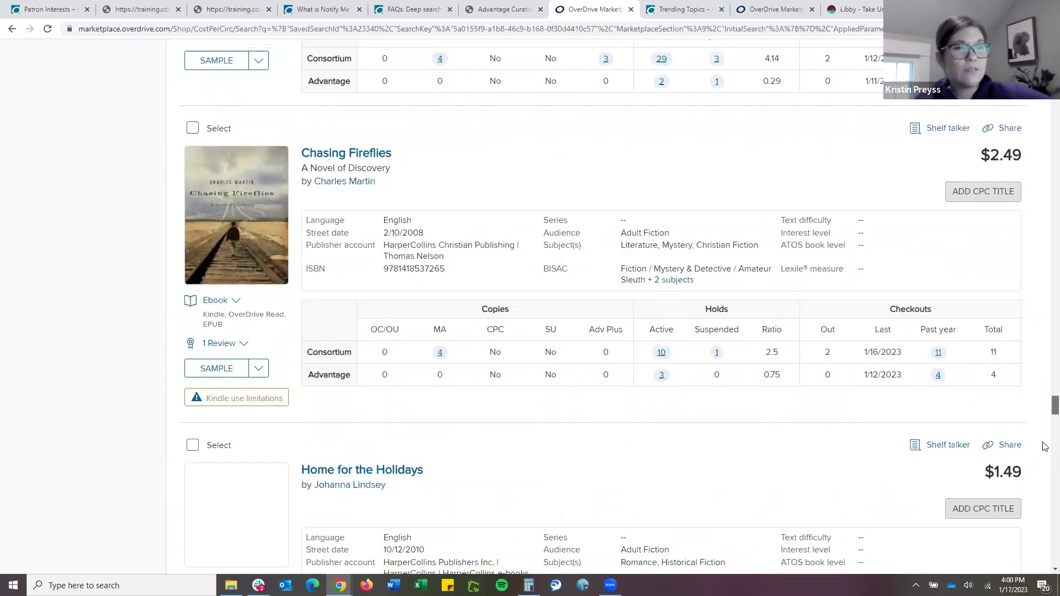
pyautogui.press('Home')
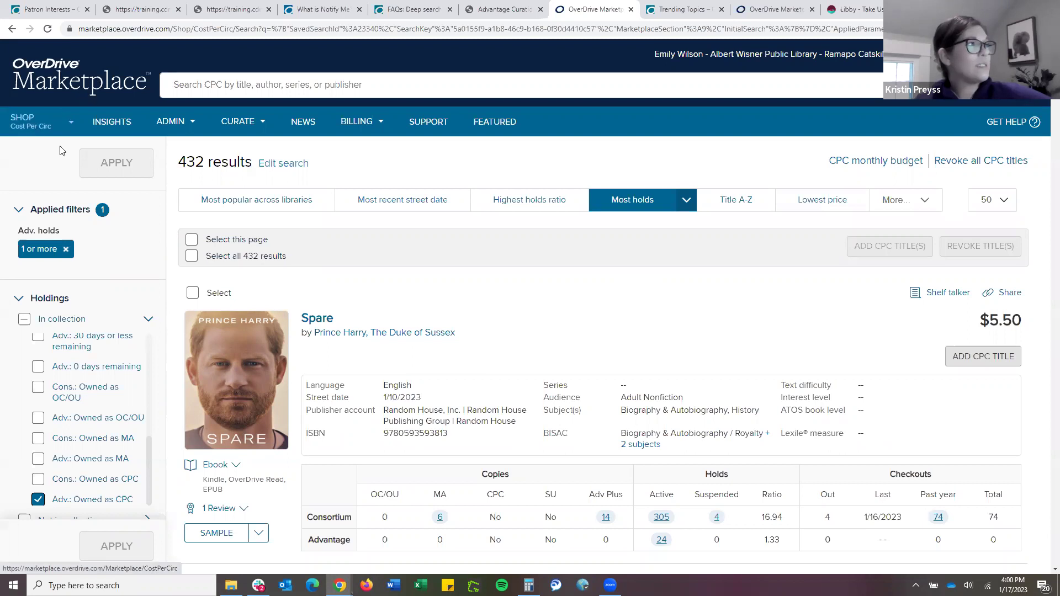
# Return to the Cost Per Circ shop page and open its advanced search
pyautogui.click(65, 122)
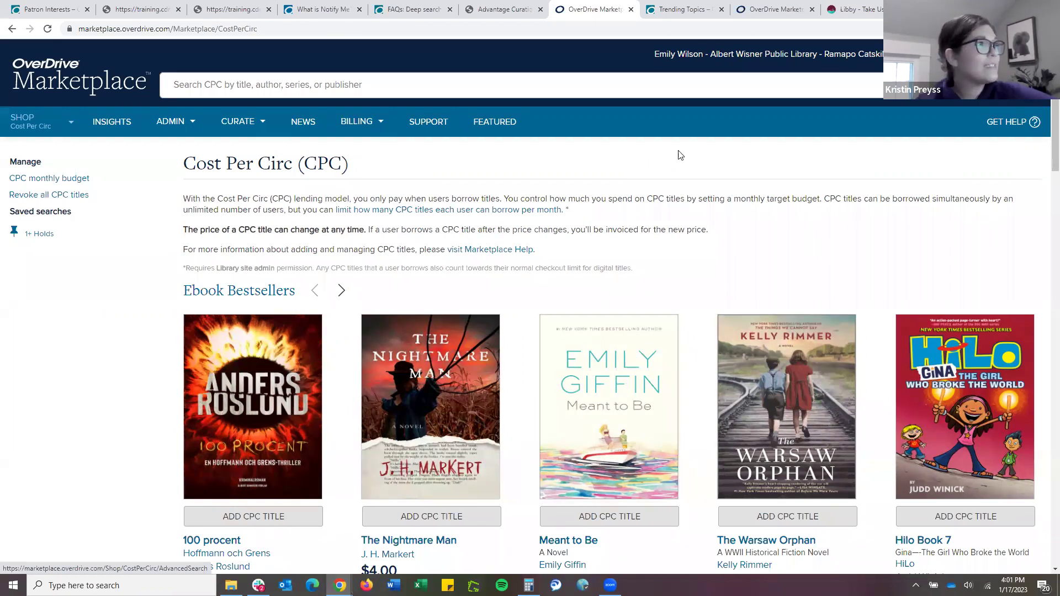
pyautogui.click(698, 89)
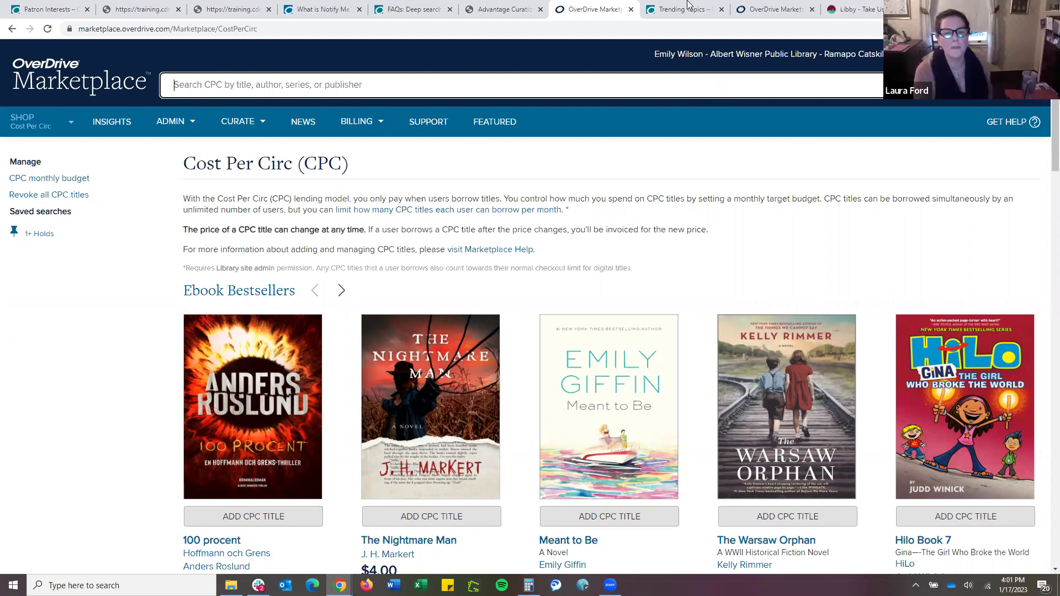
pyautogui.press('Return')
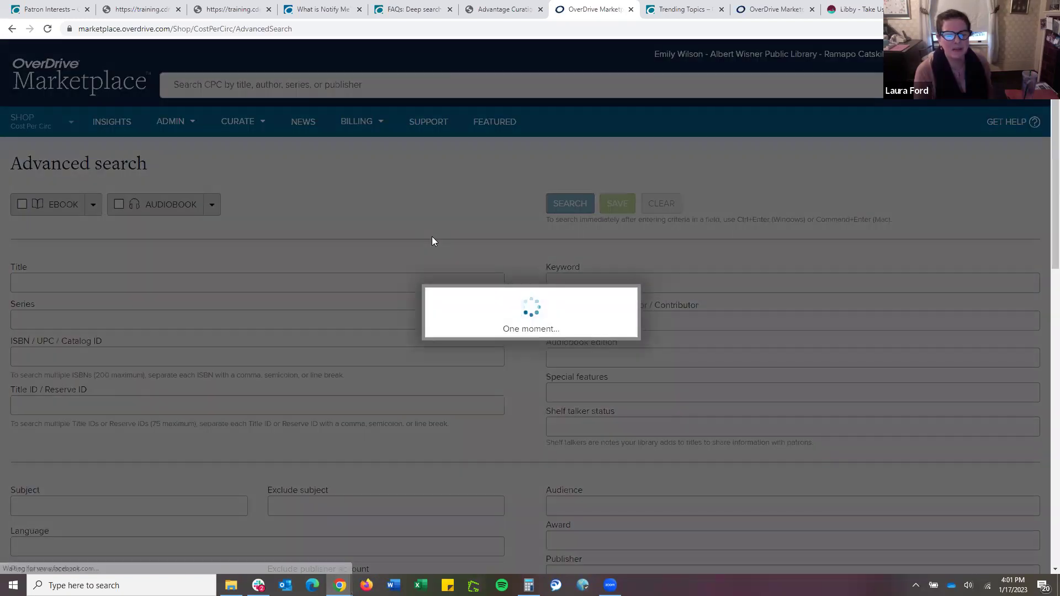
# Set the Holdings criterion of the Cost Per Circ search to Adv.: Owned as CPC
pyautogui.scroll(-7, 425, 243)
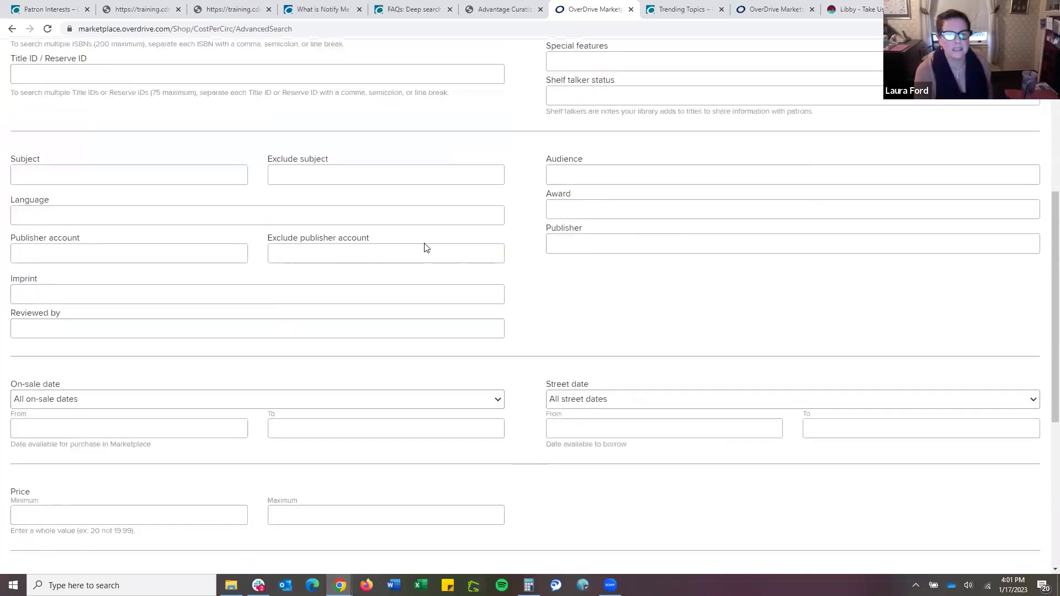
pyautogui.scroll(-5, 426, 243)
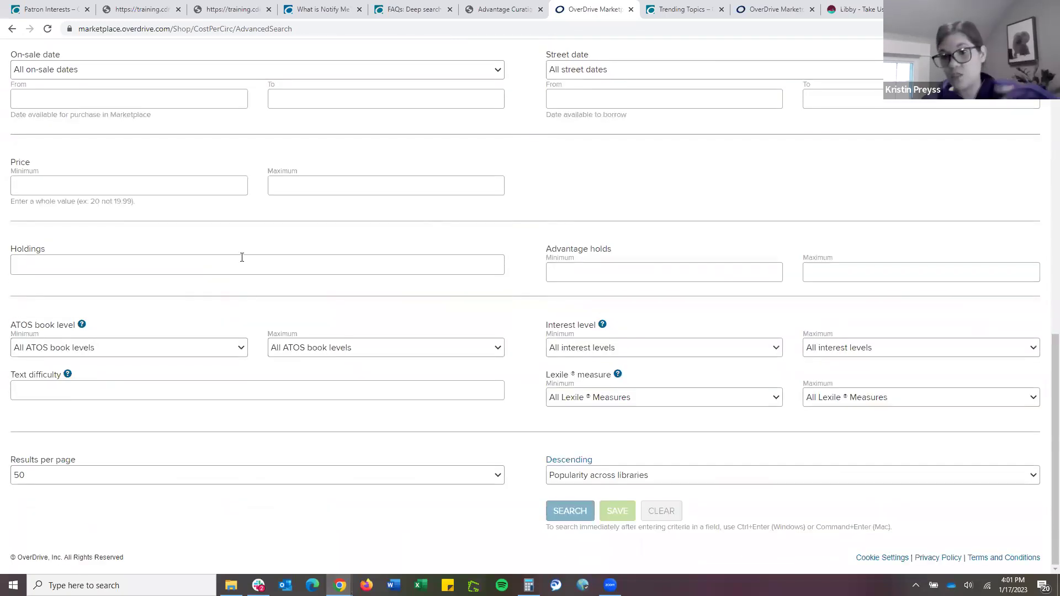
pyautogui.click(173, 269)
pyautogui.scroll(-5, 163, 360)
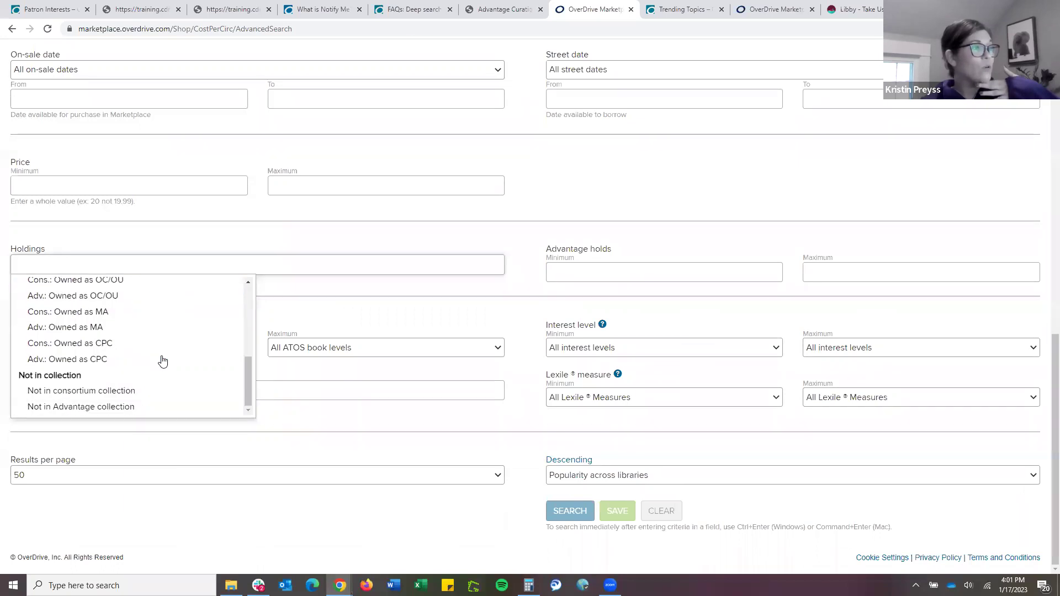
pyautogui.click(124, 364)
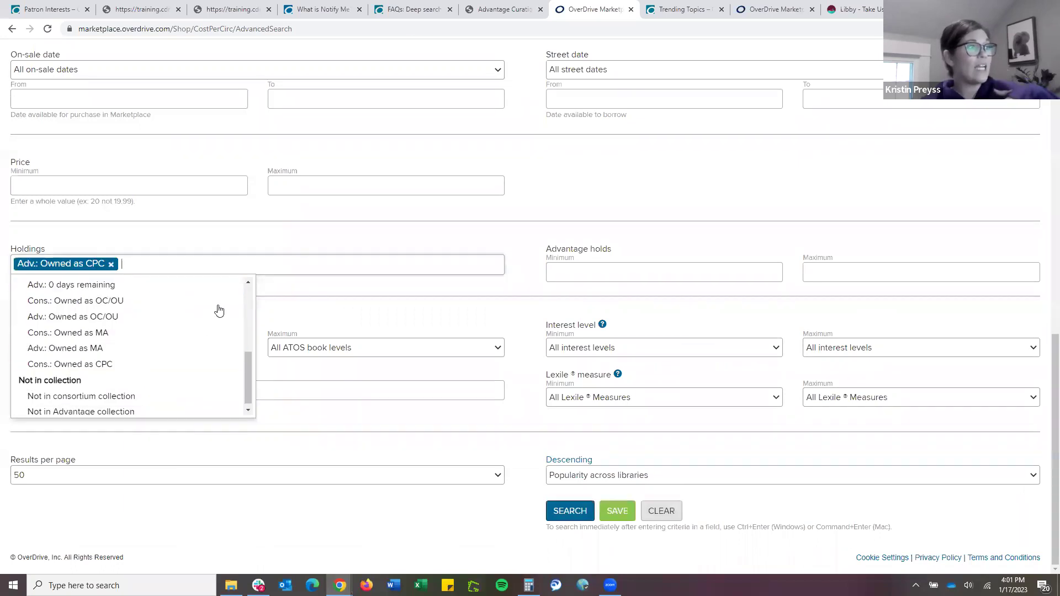
# Run the Cost Per Circ search and review the listed titles' copies, holds, checkouts and revoke dates, down to Conjure Women
pyautogui.click(292, 317)
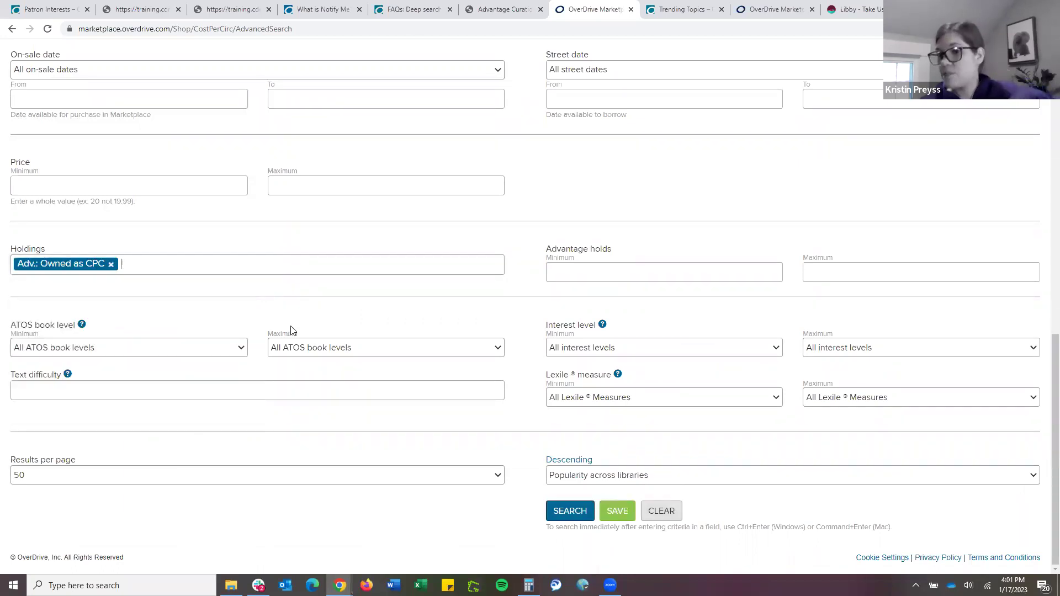
pyautogui.click(558, 513)
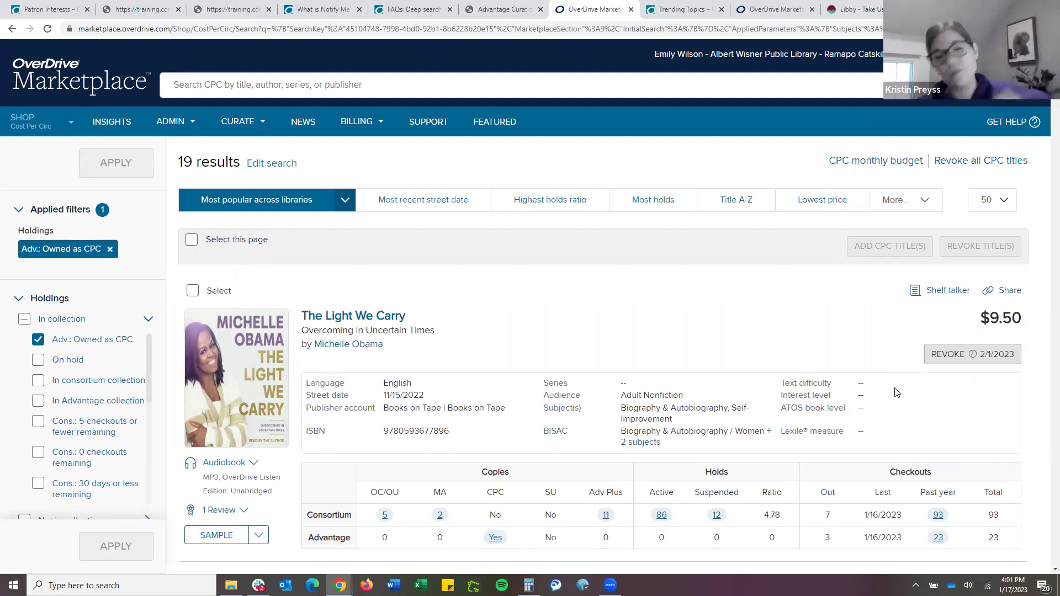
pyautogui.scroll(-3, 894, 347)
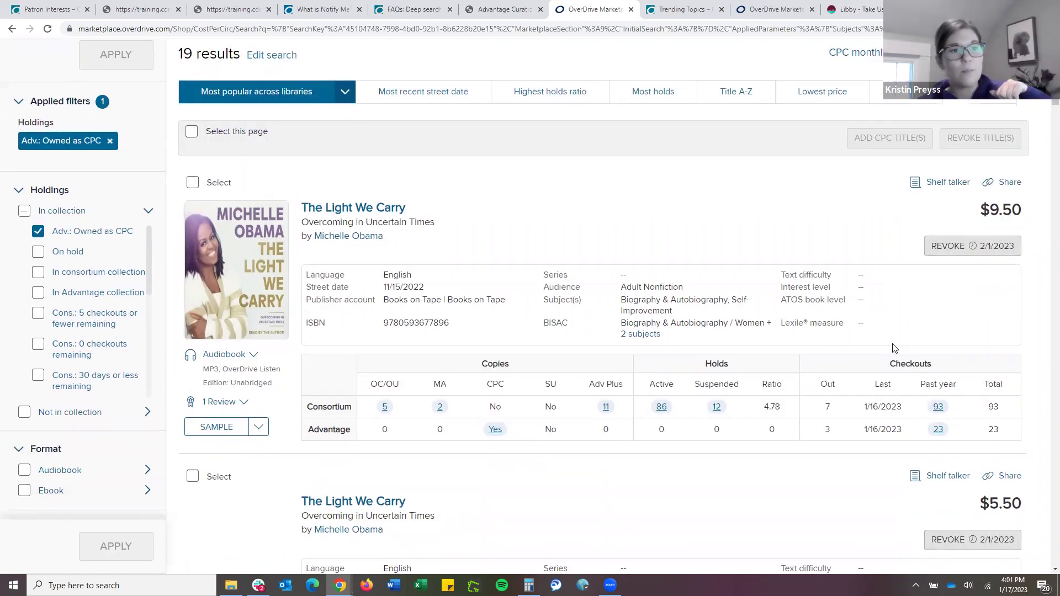
pyautogui.scroll(-6, 894, 345)
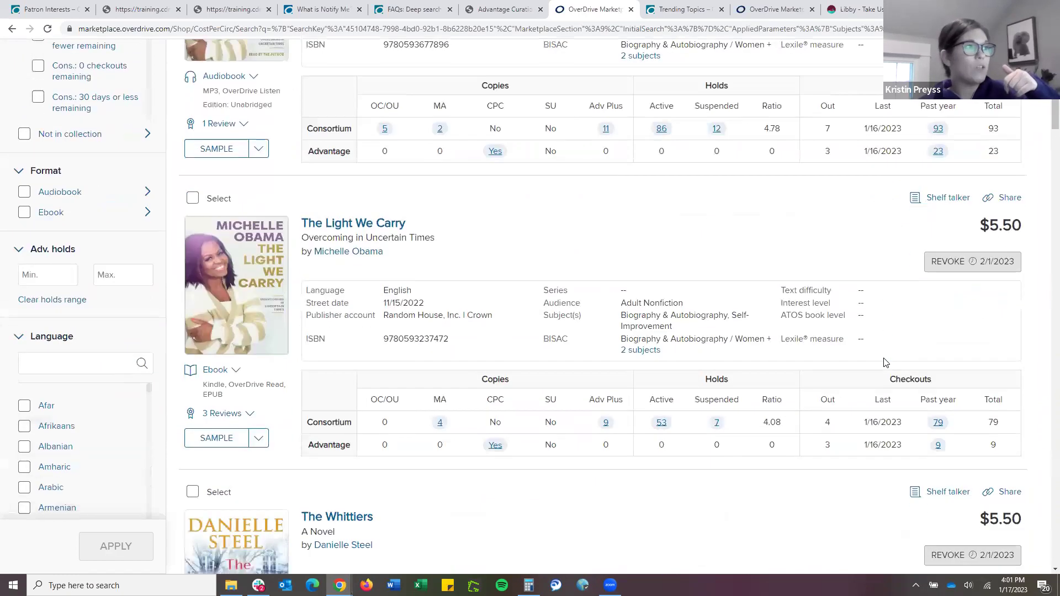
pyautogui.scroll(-2, 886, 363)
pyautogui.scroll(-7, 885, 366)
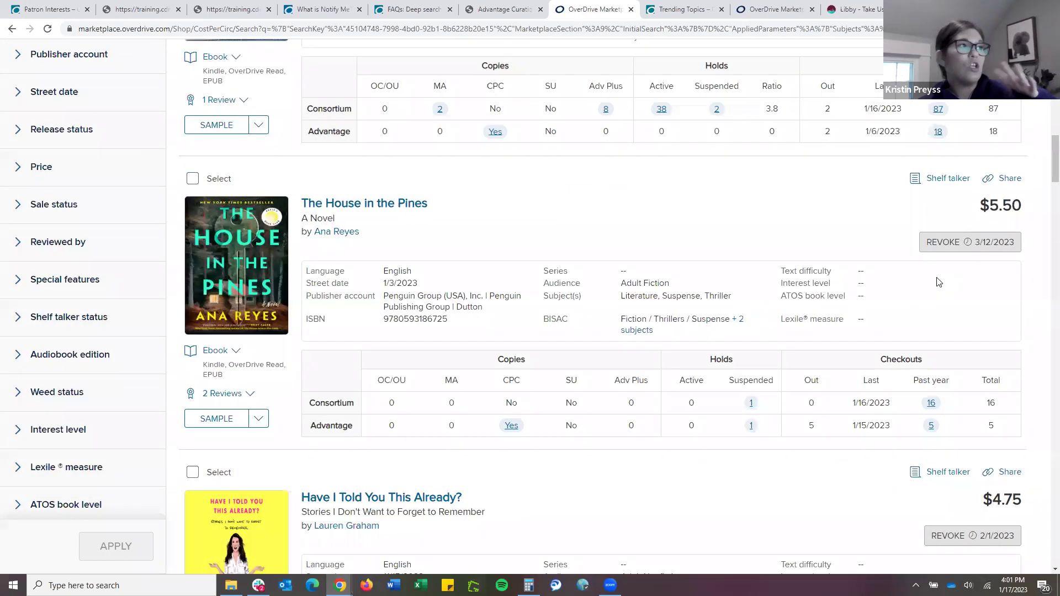
pyautogui.scroll(-5, 874, 395)
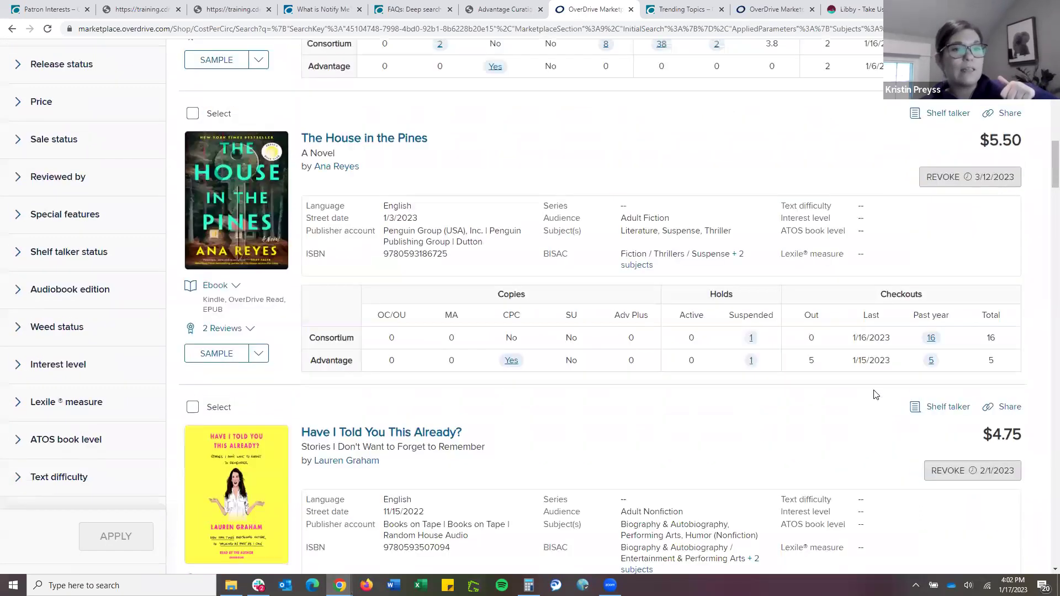
pyautogui.scroll(-8, 874, 394)
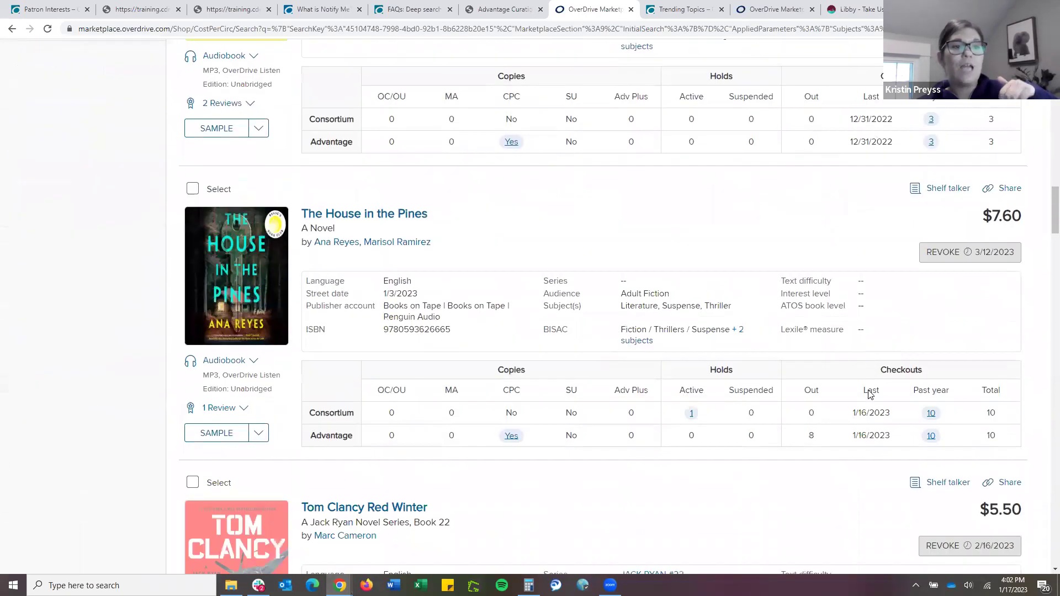
pyautogui.scroll(-12, 868, 390)
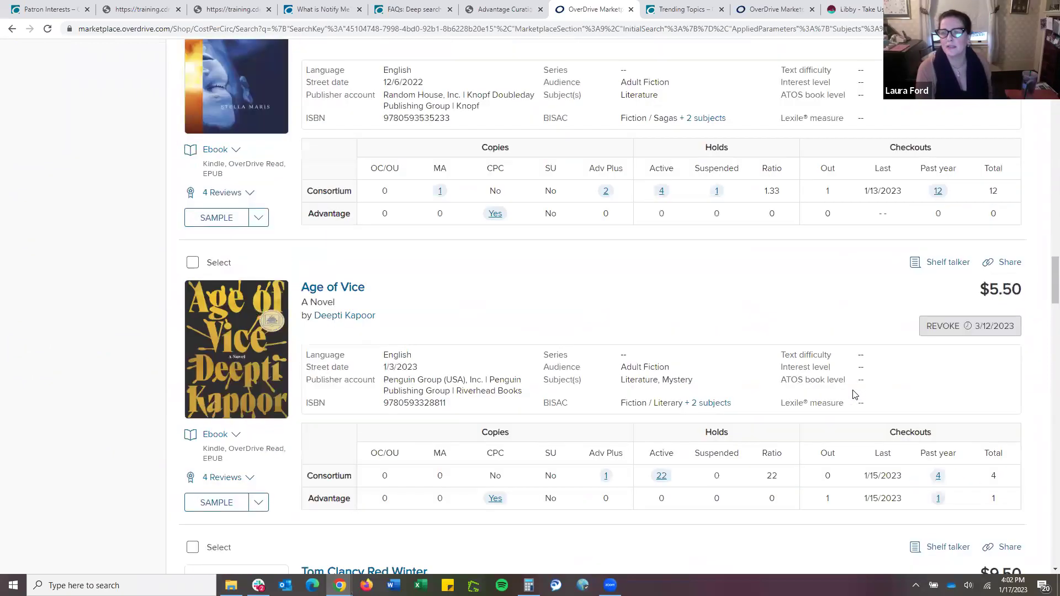
pyautogui.scroll(-11, 854, 395)
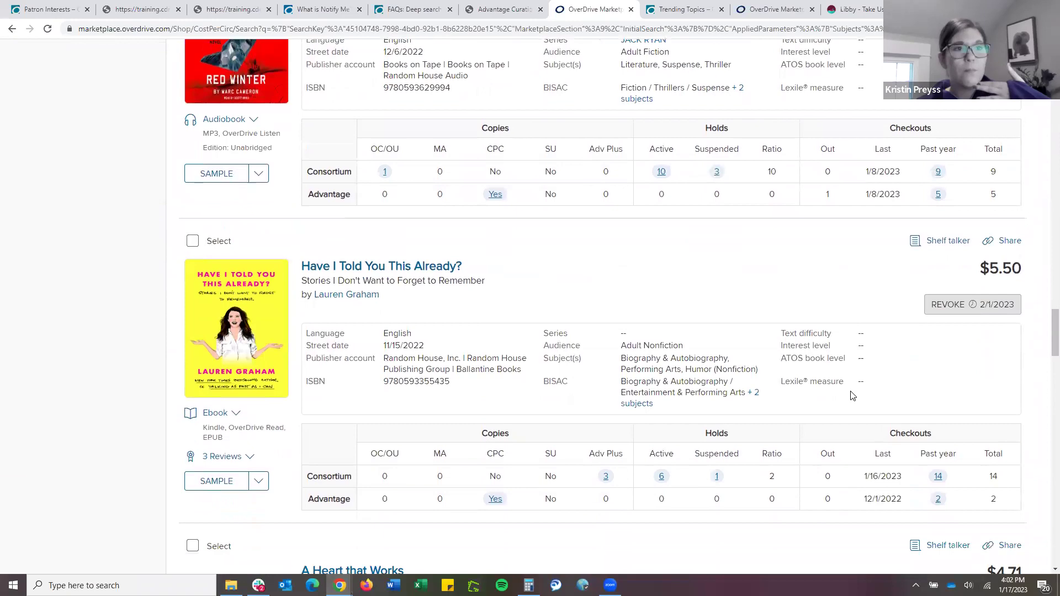
pyautogui.scroll(-11, 854, 396)
pyautogui.scroll(-13, 853, 396)
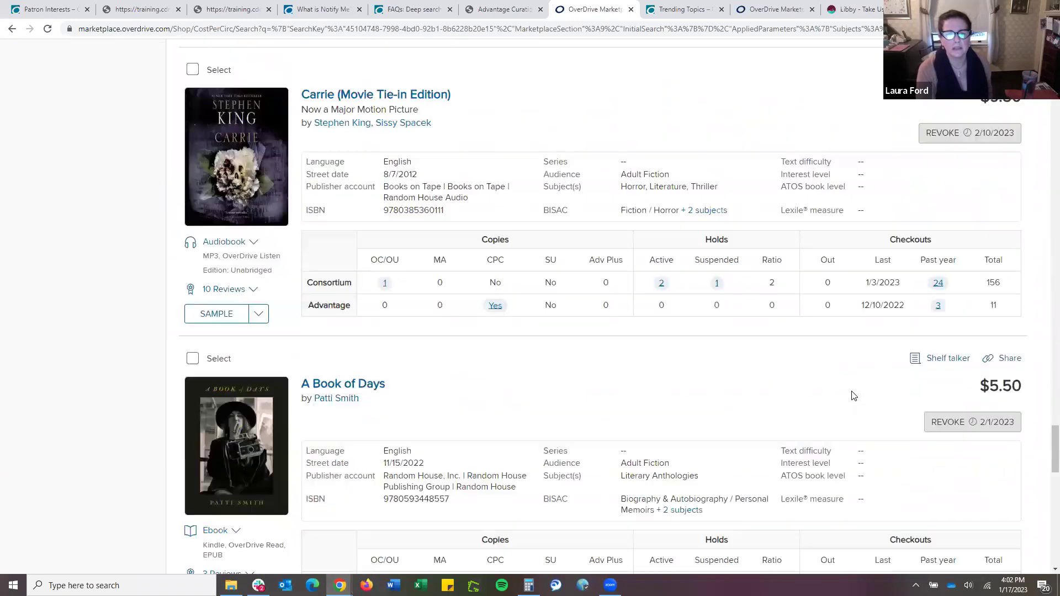
pyautogui.scroll(-7, 853, 396)
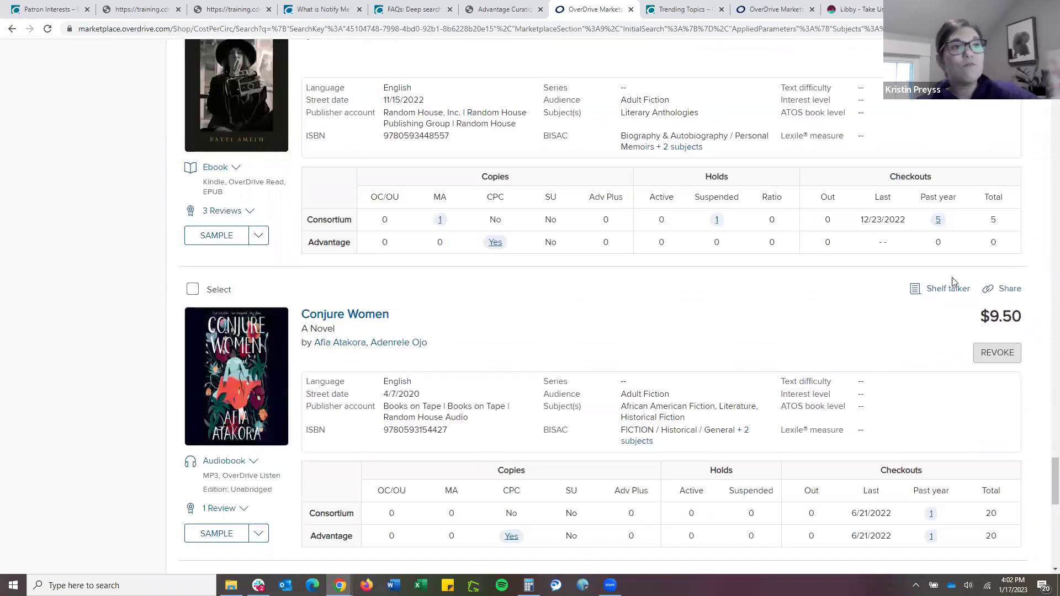
pyautogui.click(994, 364)
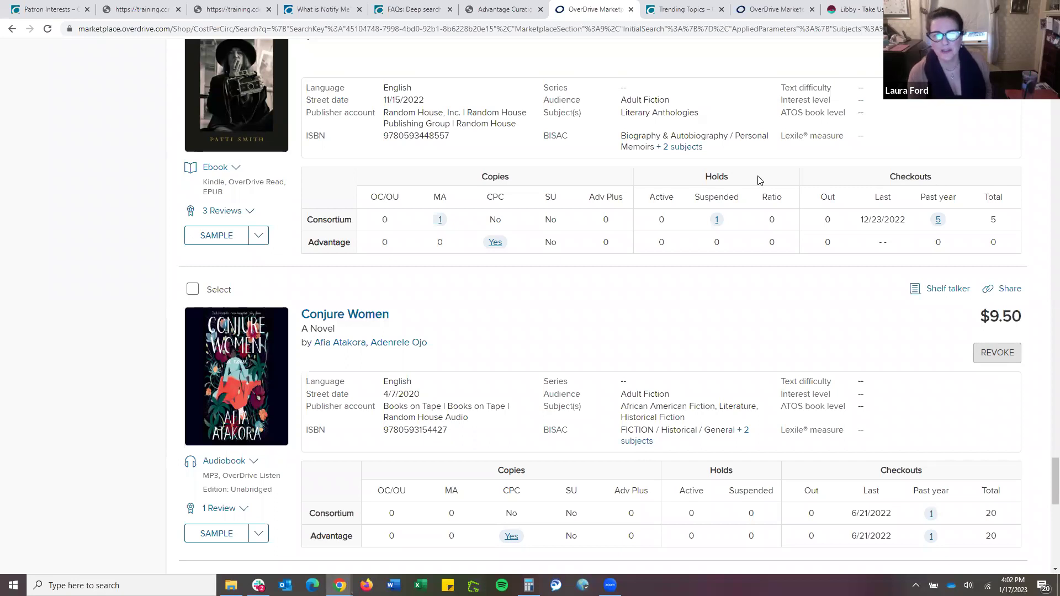
pyautogui.scroll(1, 1055, 480)
pyautogui.scroll(-1, 1055, 481)
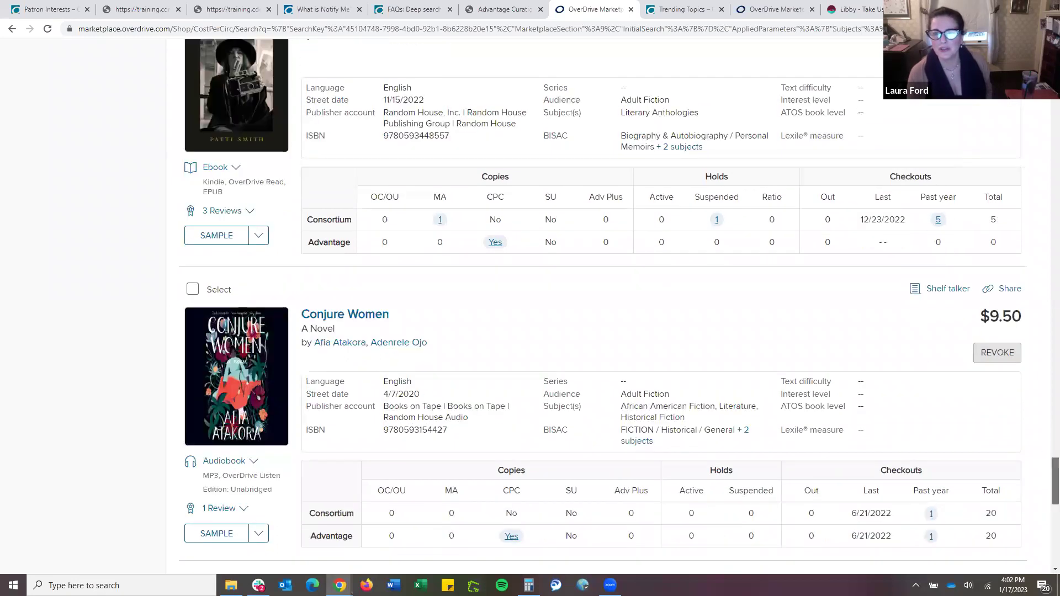
# Reopen the Cost Per Circ advanced search and set its Holdings criterion to Adv.: Owned as CPC
pyautogui.press('F5')
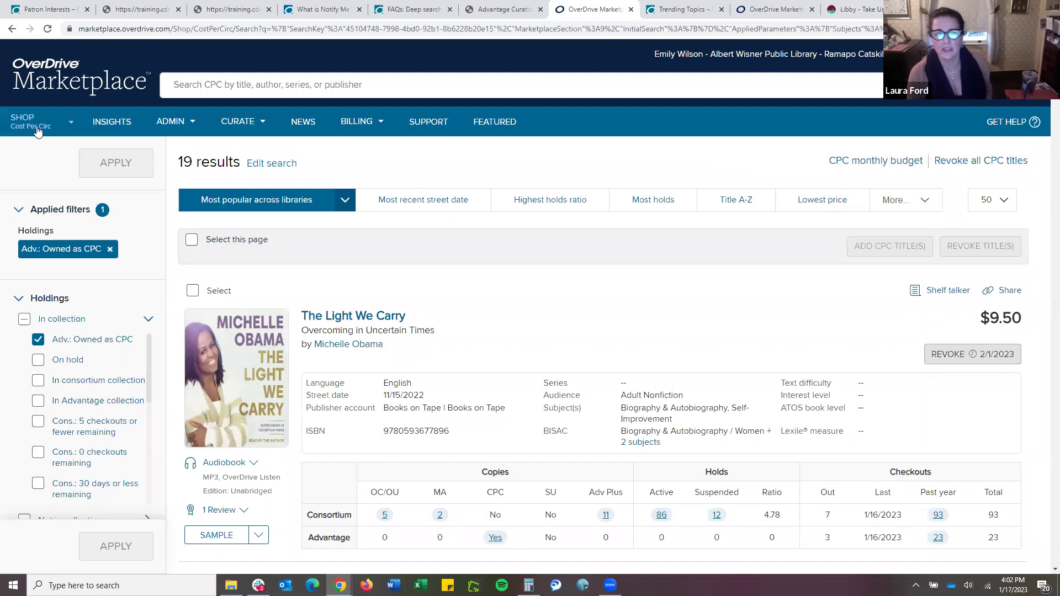
pyautogui.click(35, 128)
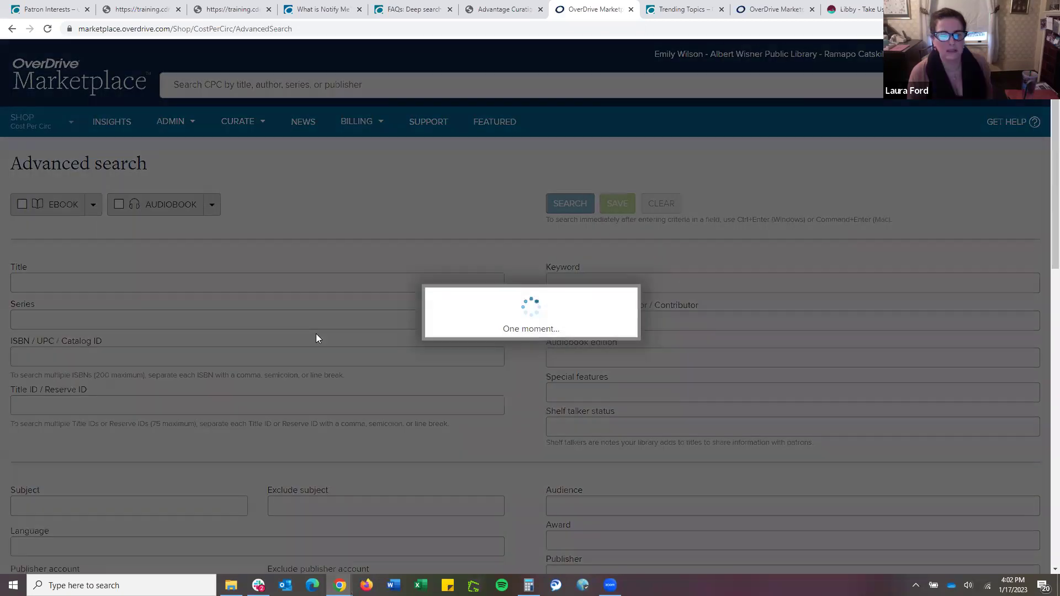
pyautogui.scroll(-5, 316, 333)
pyautogui.scroll(-7, 318, 338)
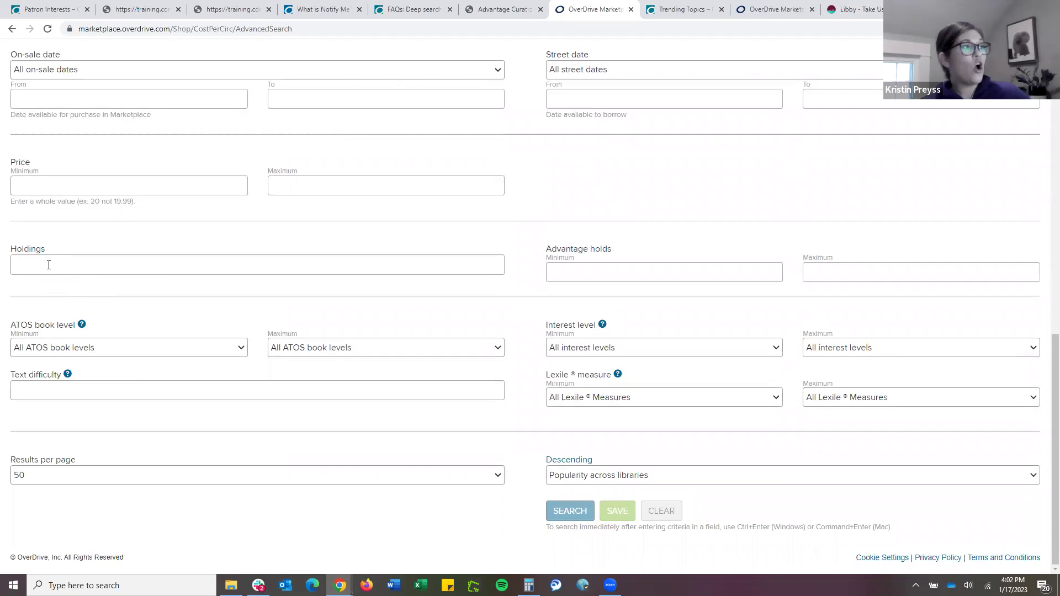
pyautogui.click(49, 265)
pyautogui.moveTo(249, 306); pyautogui.dragTo(246, 391)
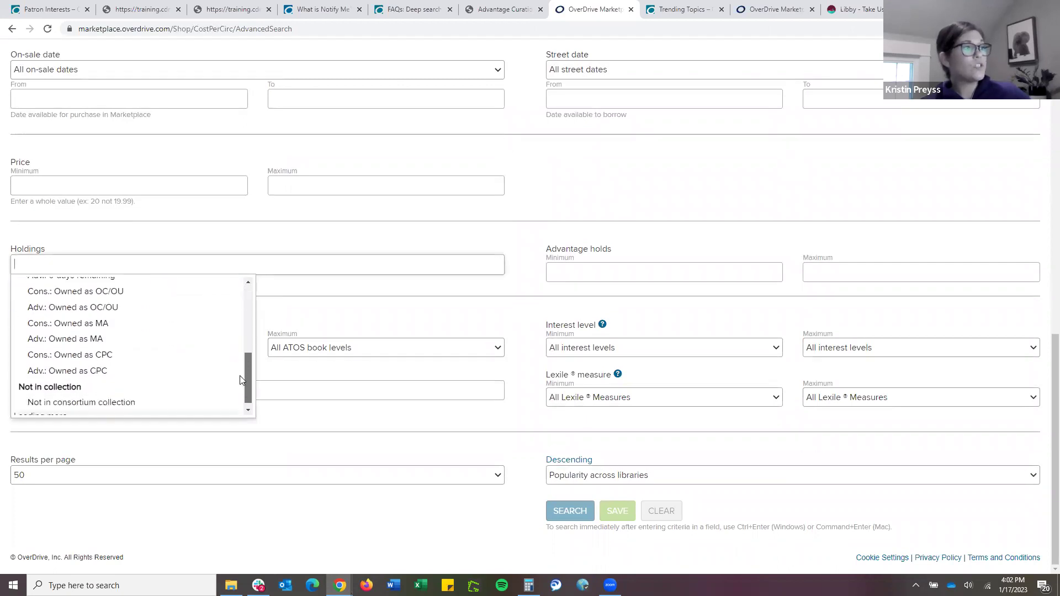
pyautogui.click(123, 365)
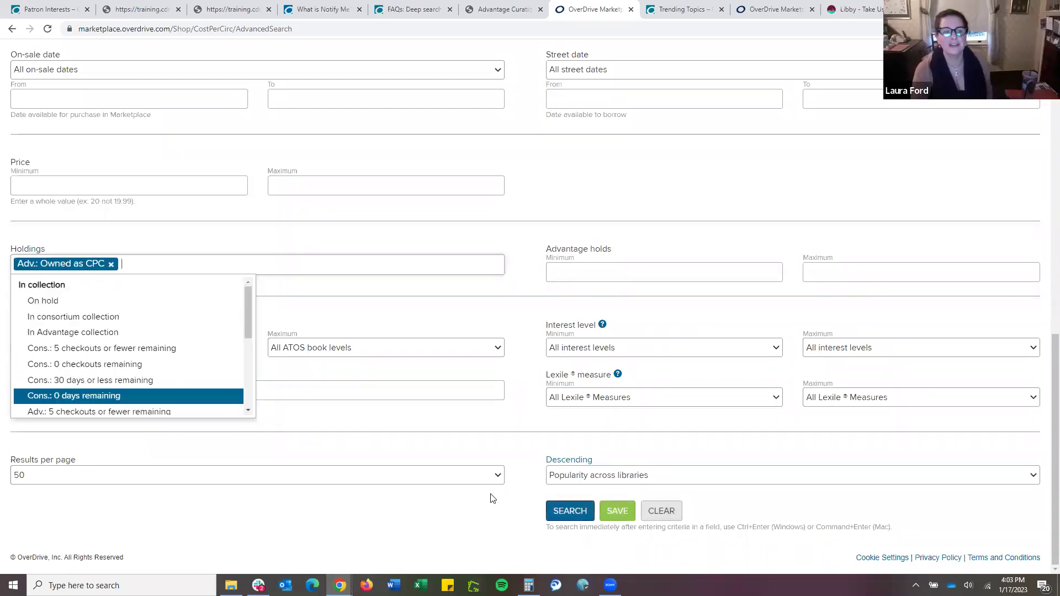
# Save the search under the name "Owned as CPC" and pin it to the menu
pyautogui.click(619, 513)
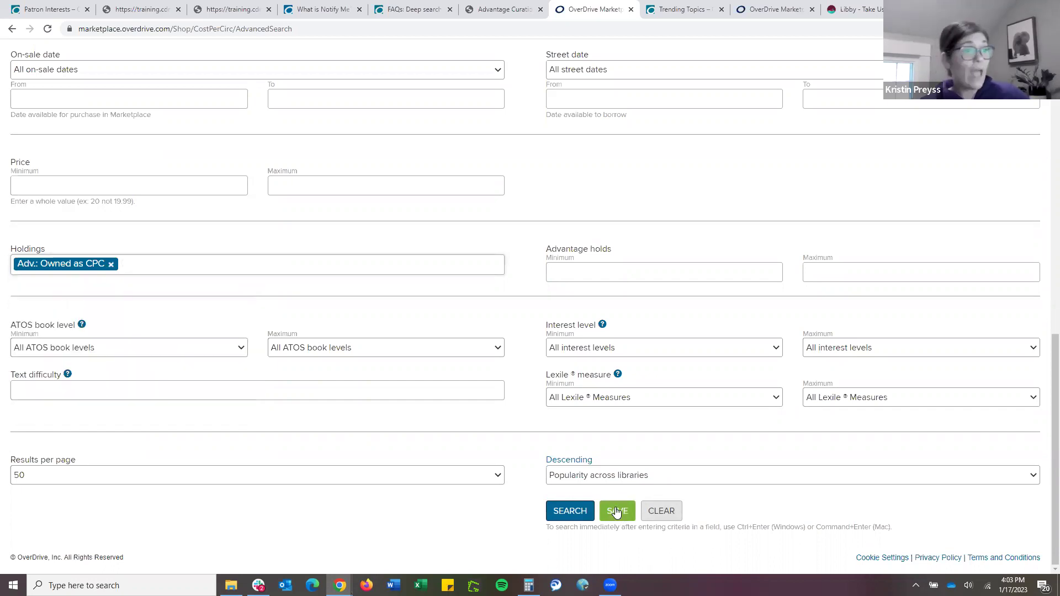
pyautogui.click(612, 513)
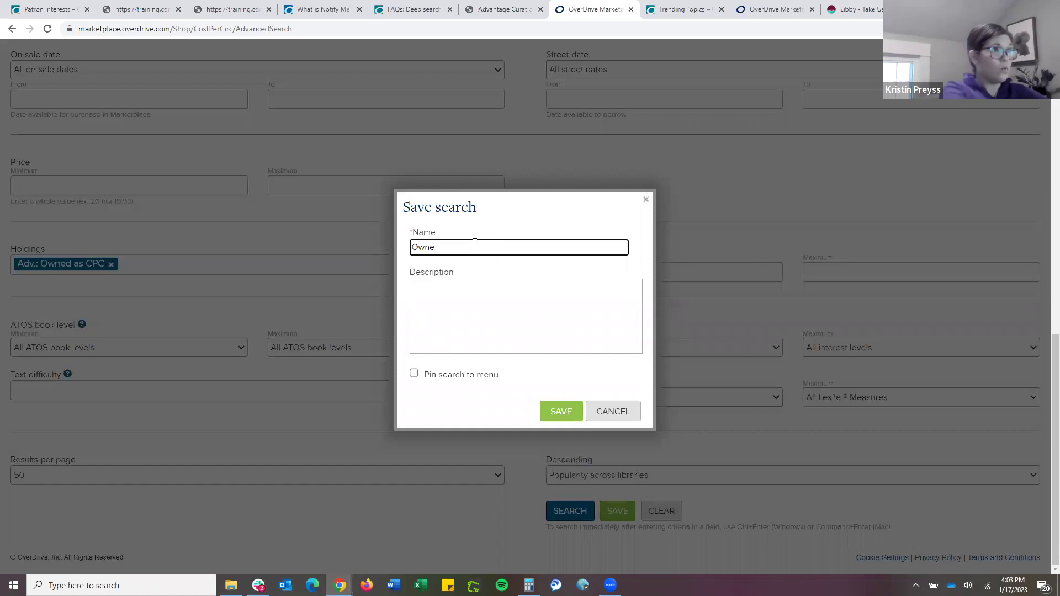
pyautogui.write('Owned as CPC')
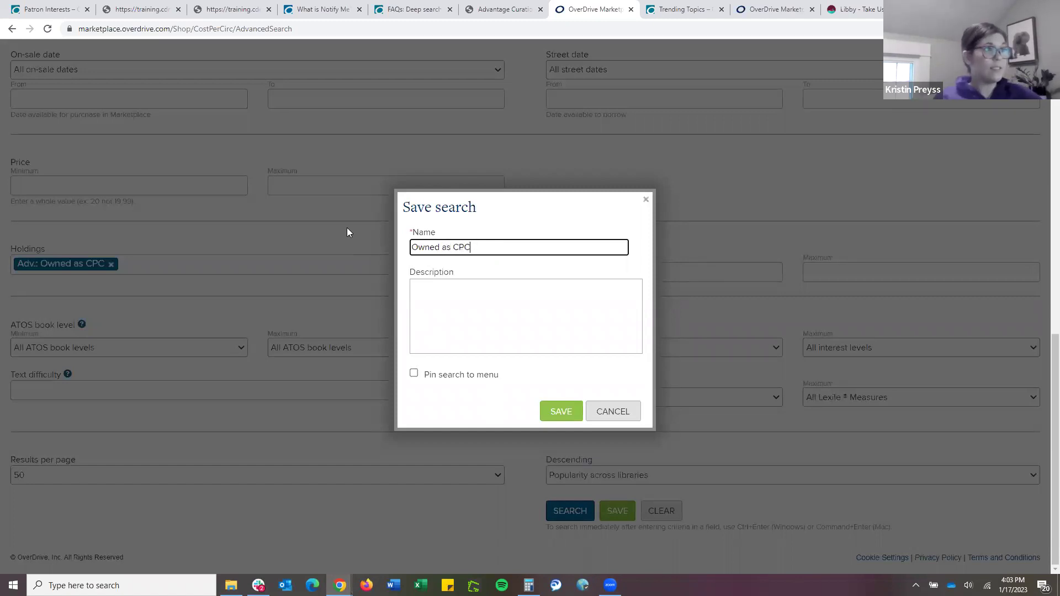
pyautogui.click(443, 374)
pyautogui.click(560, 413)
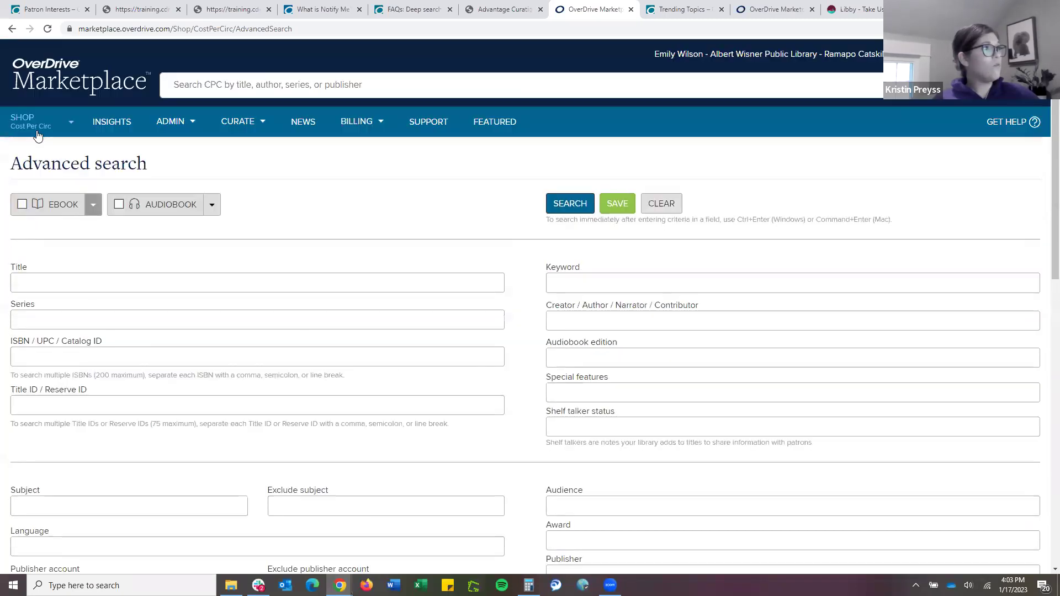
# Return to the Cost Per Circ shop page and open the pinned saved search Owned as CPC
pyautogui.click(38, 135)
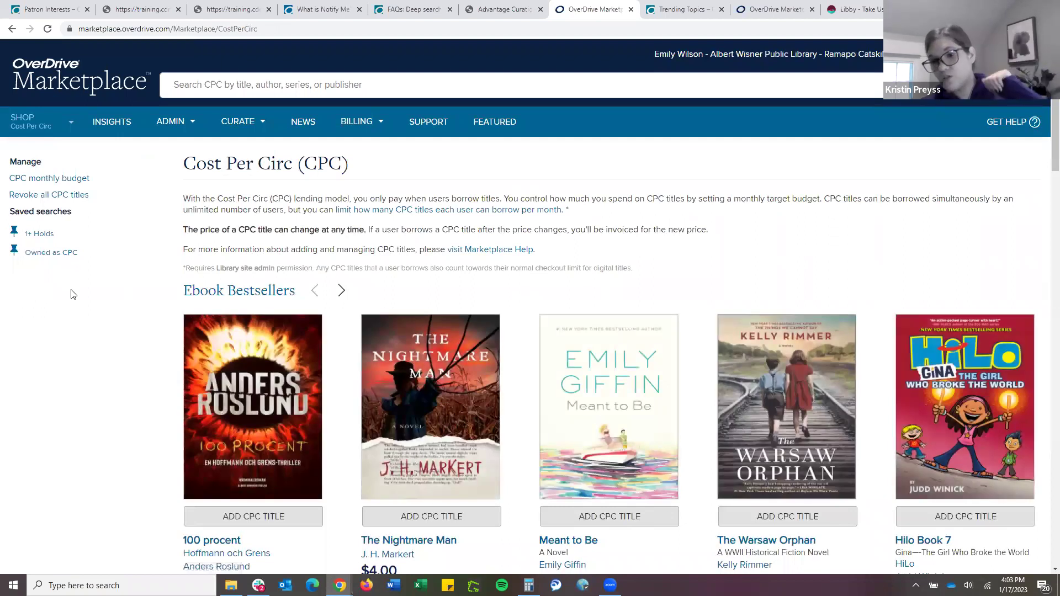
pyautogui.click(58, 255)
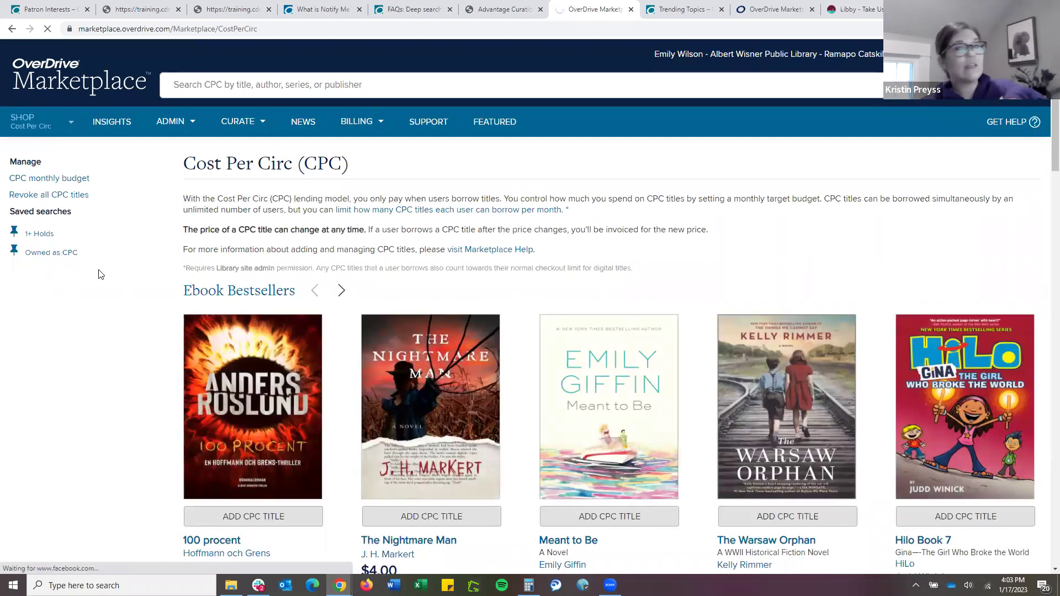